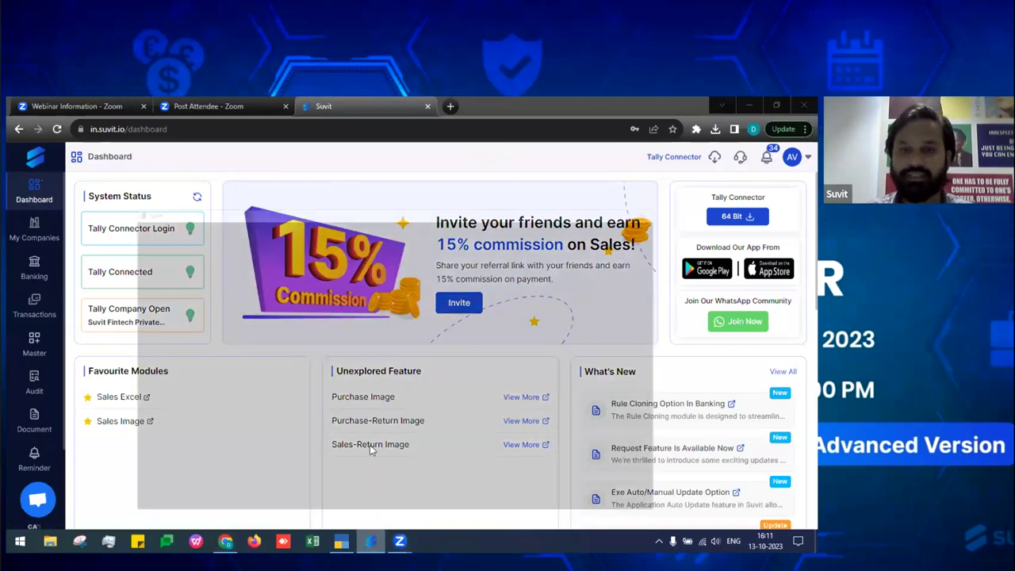
Highlight the Tally connector's version number and minimize the connector window to return to the Suvit dashboard
left_click_drag(371, 480, 412, 480)
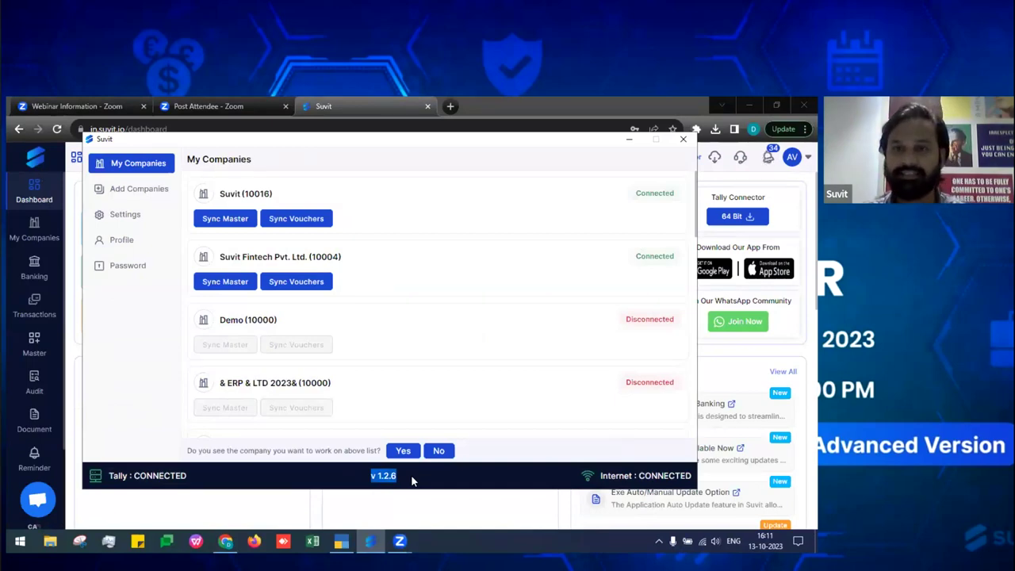
left_click(639, 141)
scroll(635, 447, "down", 1)
scroll(637, 446, "up", 2)
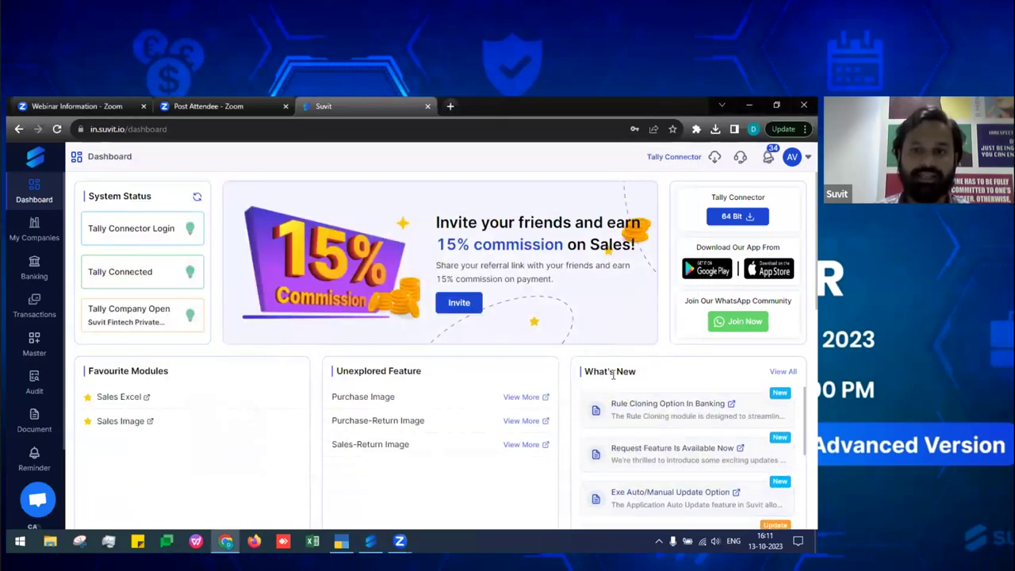
Highlight the What's New heading on the dashboard and review the recent feature announcements listed under it
left_click_drag(587, 371, 644, 376)
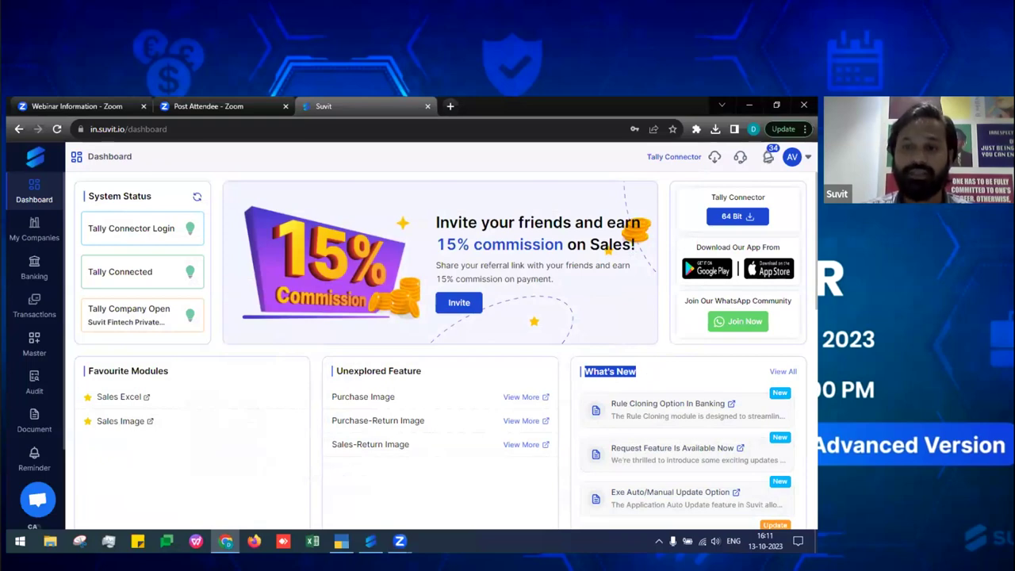
scroll(646, 376, "down", 2)
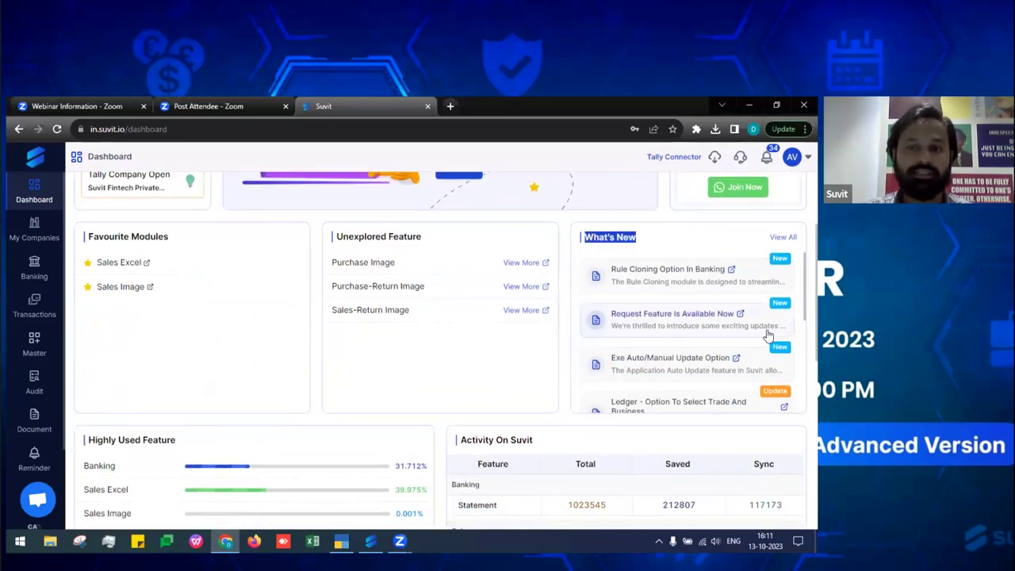
scroll(673, 273, "down", 3)
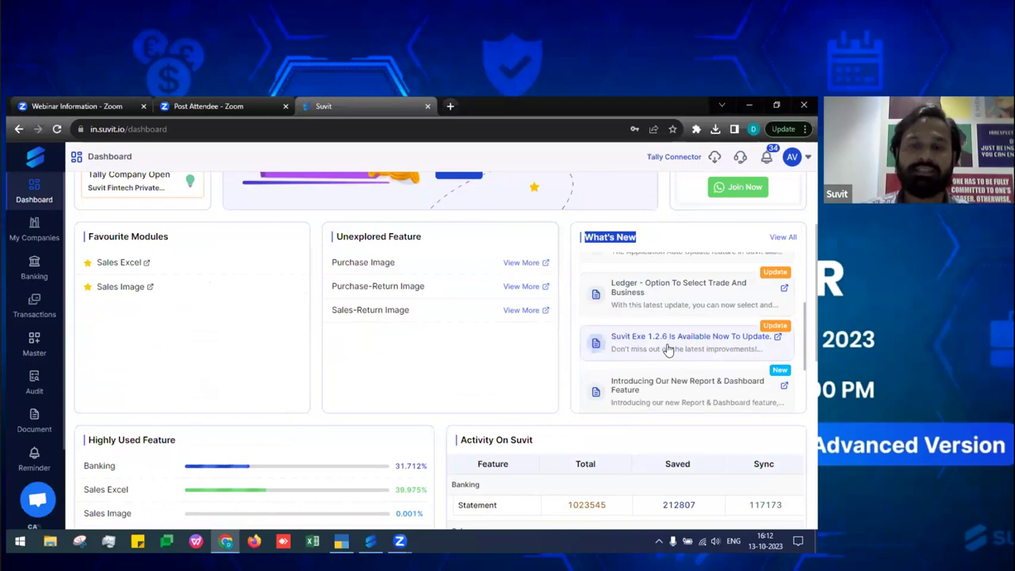
scroll(668, 349, "up", 1)
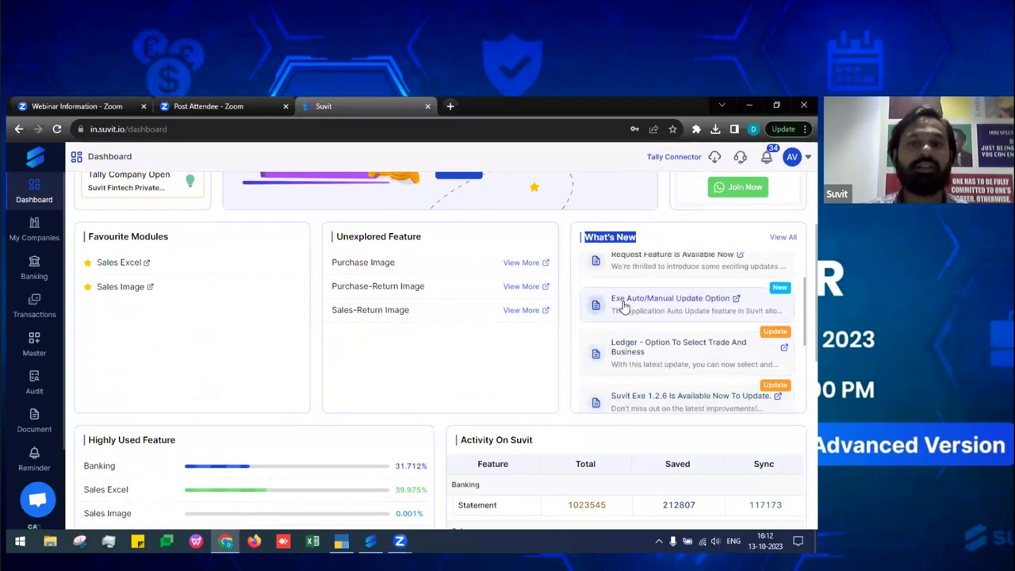
scroll(627, 315, "up", 1)
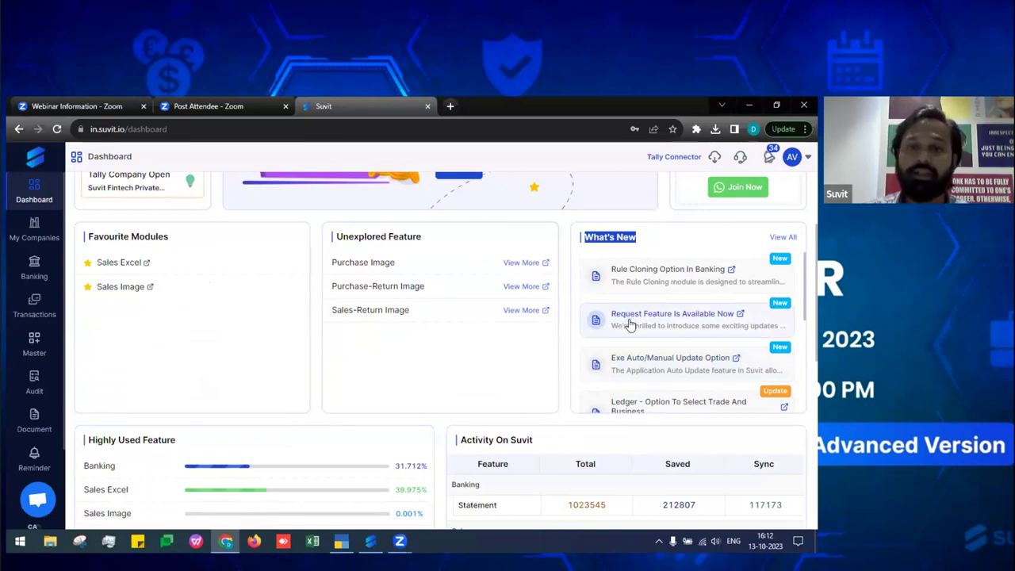
scroll(630, 325, "up", 1)
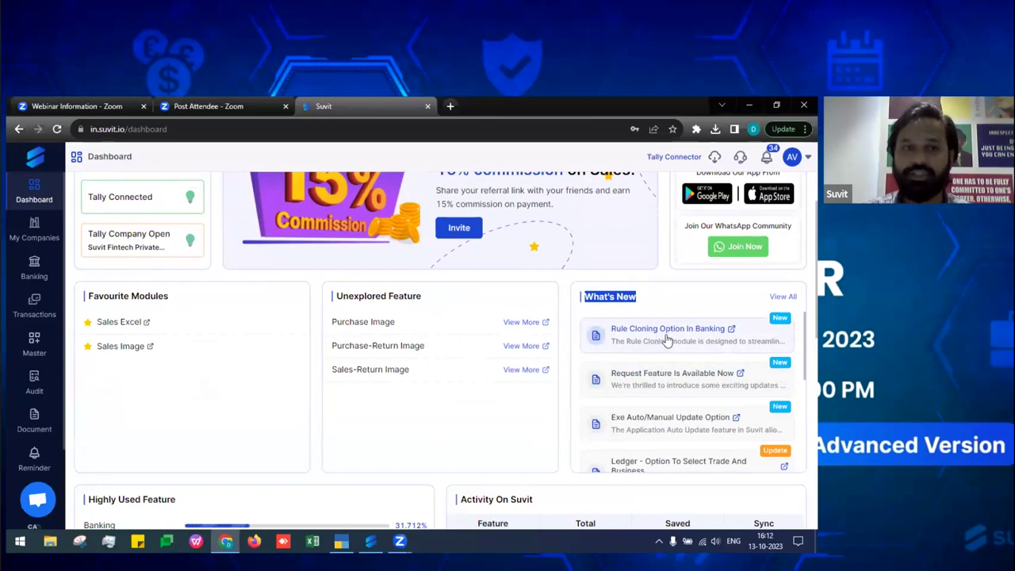
Open the Banking module and check the Add Companies and My Companies pages of the Tally connector
left_click(36, 268)
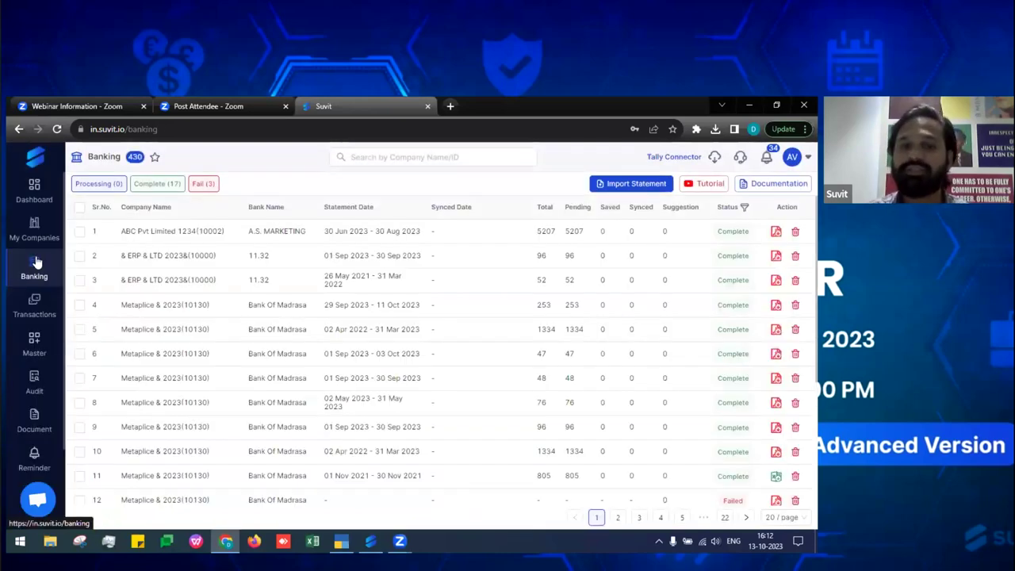
left_click(369, 541)
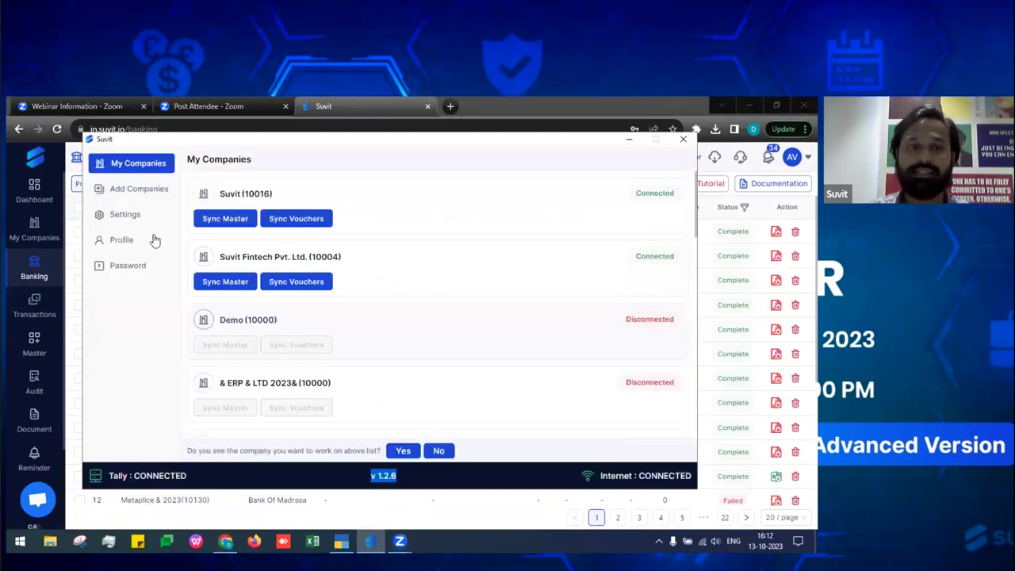
left_click(130, 192)
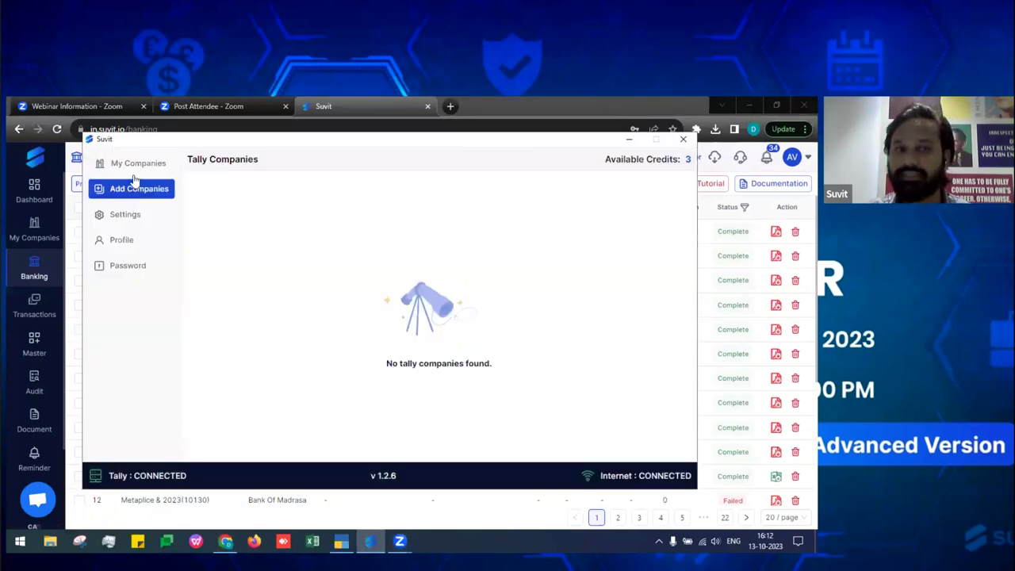
left_click(133, 166)
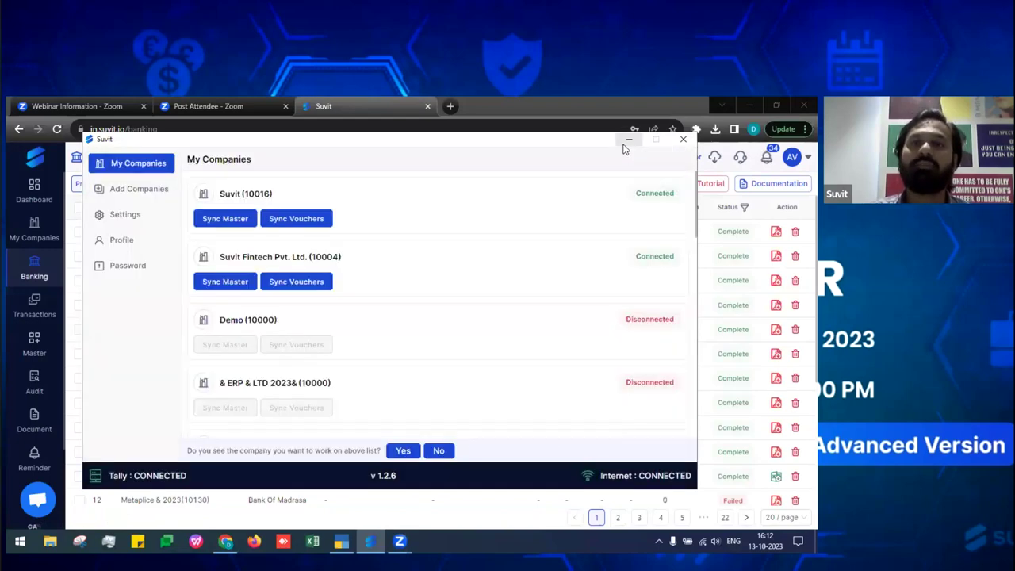
left_click(628, 141)
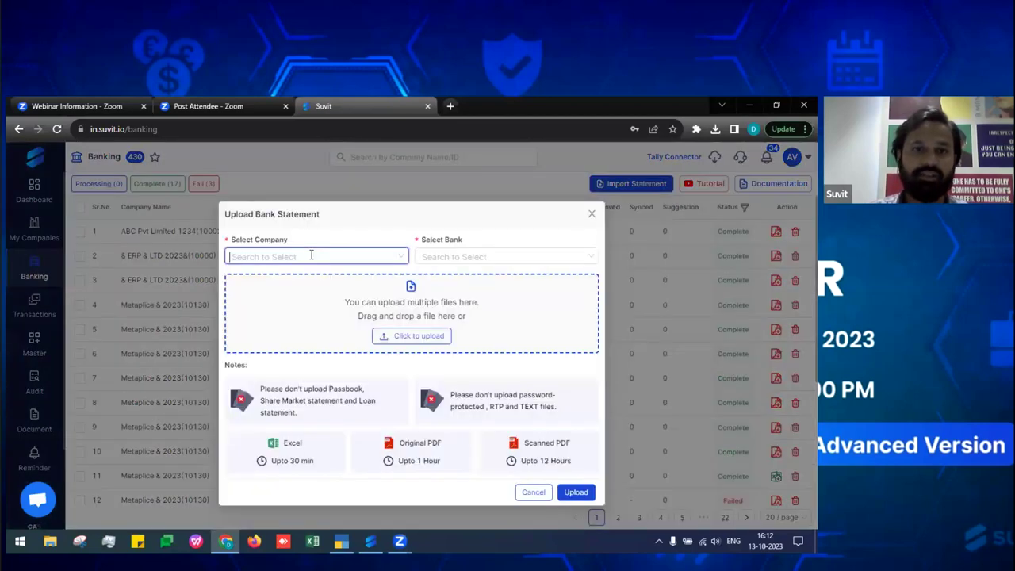
In the bank statement upload, choose company Suvit Fintech Pvt. Ltd. (10004) and bank Bank Of Baroda1
left_click(311, 255)
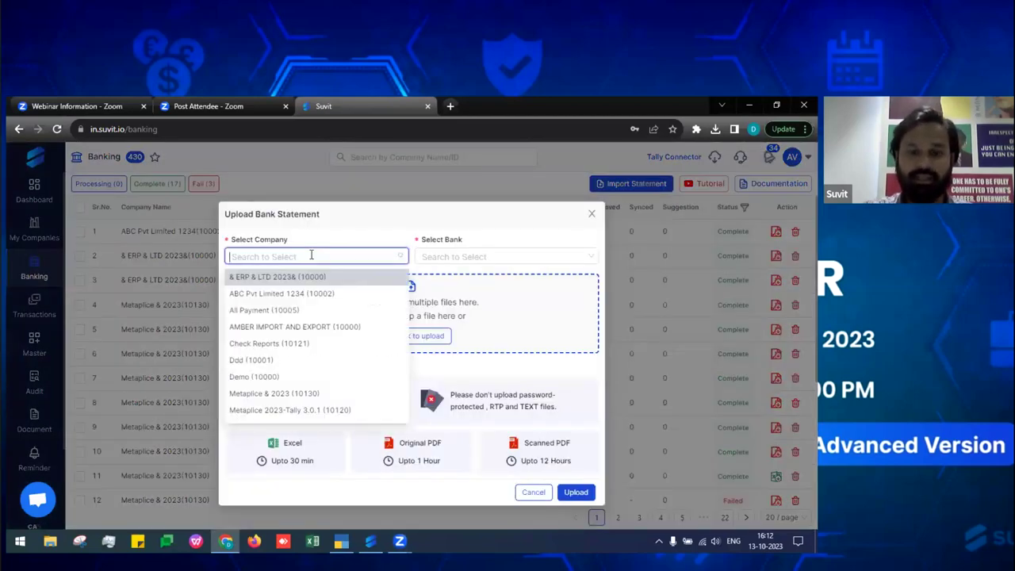
type("10004")
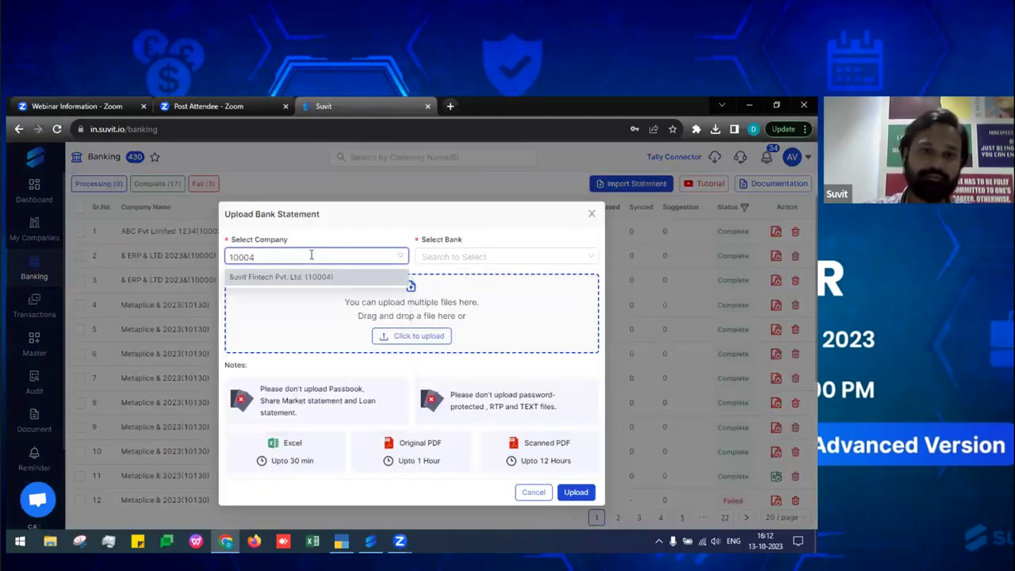
left_click(325, 277)
left_click(439, 258)
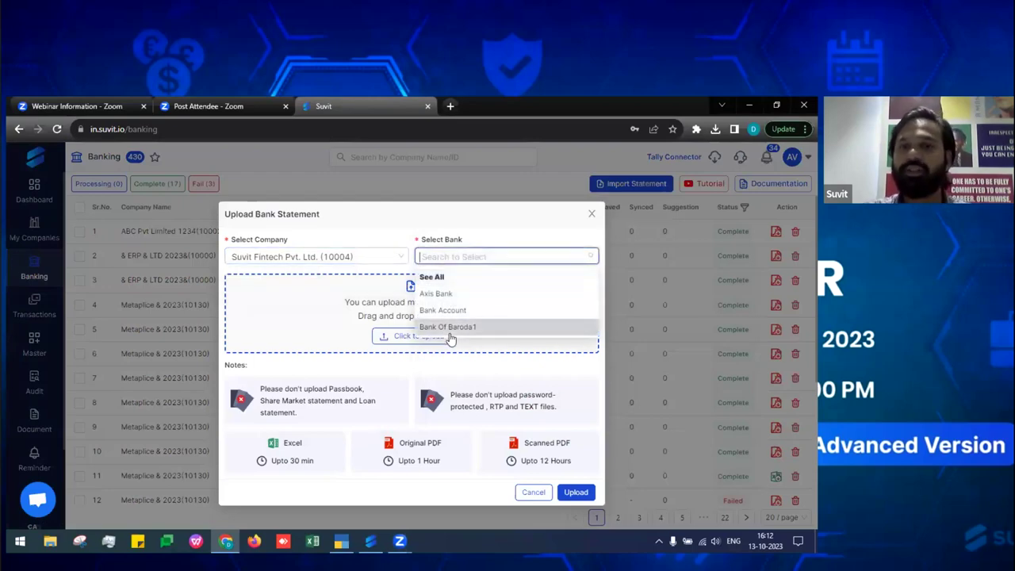
left_click(449, 334)
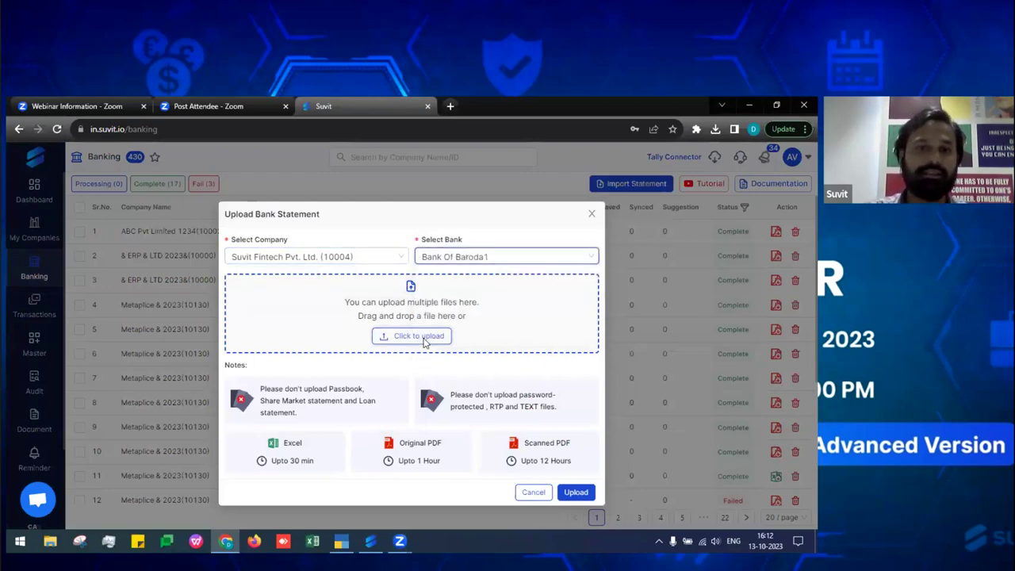
Attach the BOB (OCT TO 23 MARCH 2022 and BOB_STATEMENT PDF files from the Desktop and upload them
left_click(421, 336)
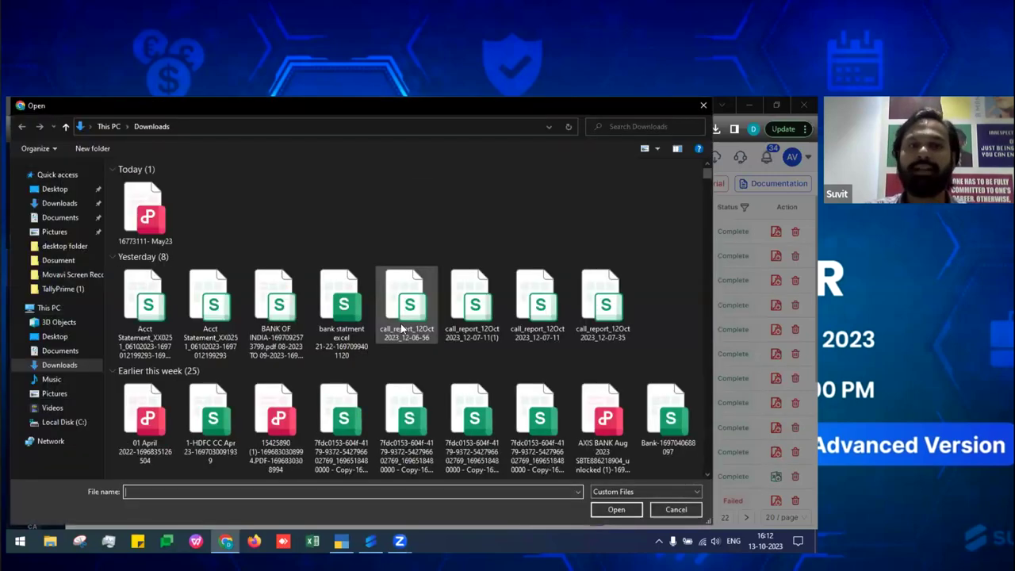
left_click(57, 190)
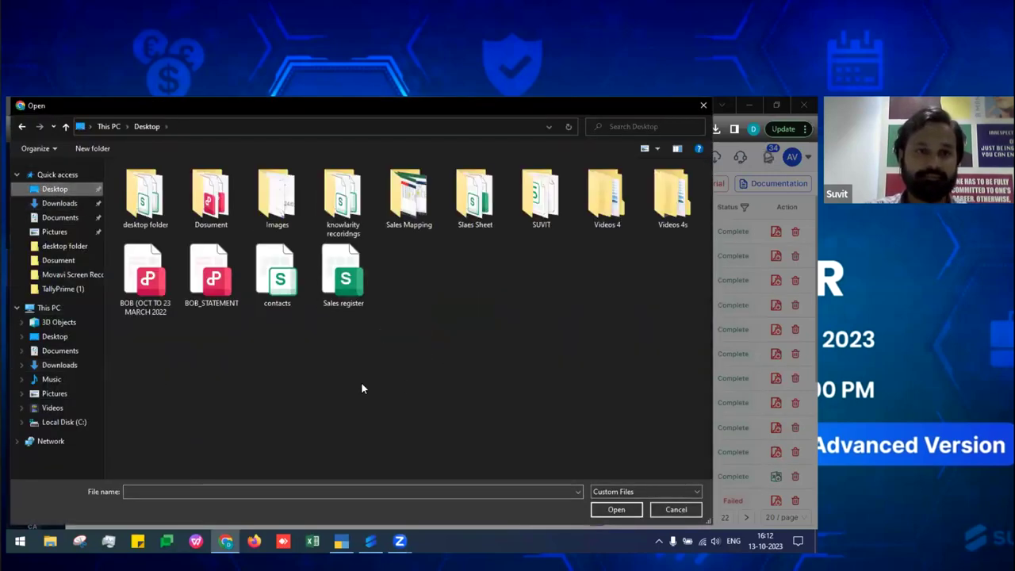
left_click(221, 289)
key("shift+Left")
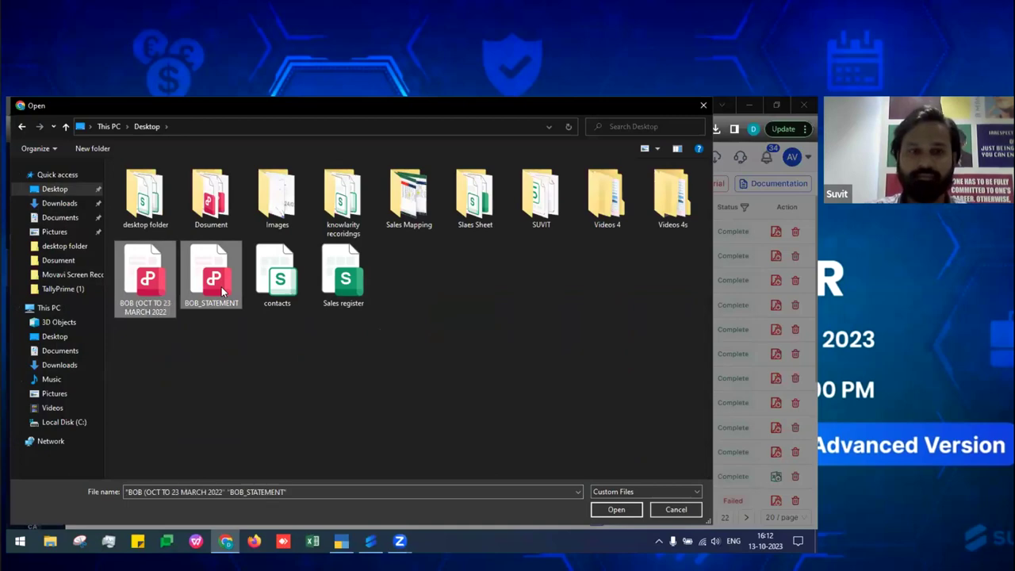
key("Return")
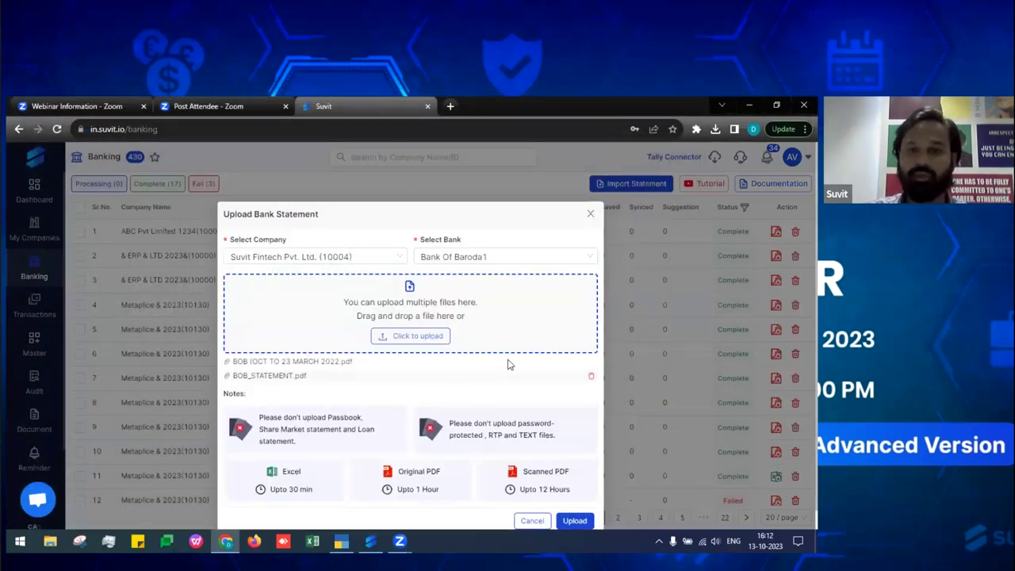
scroll(538, 396, "down", 1)
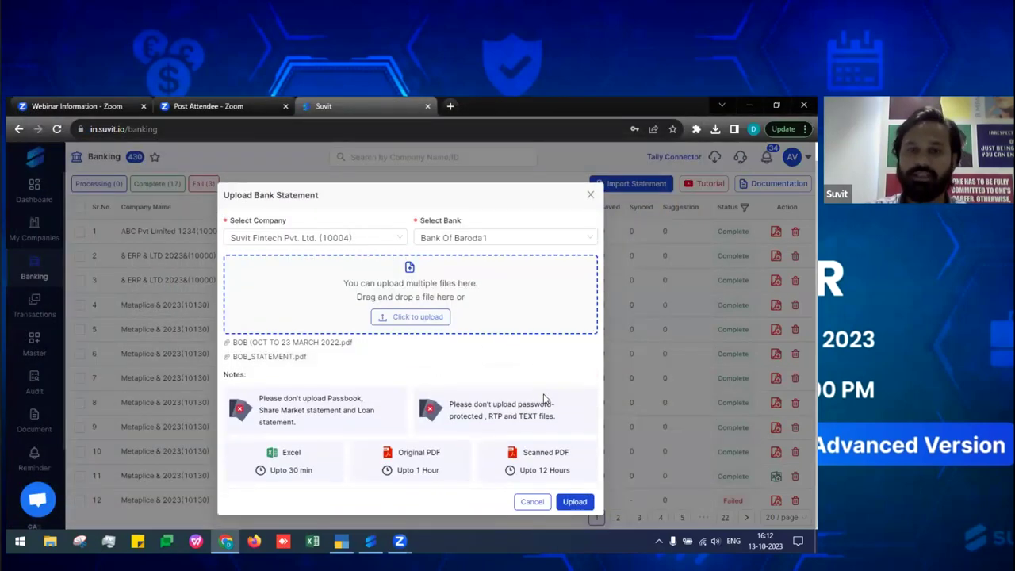
left_click(574, 503)
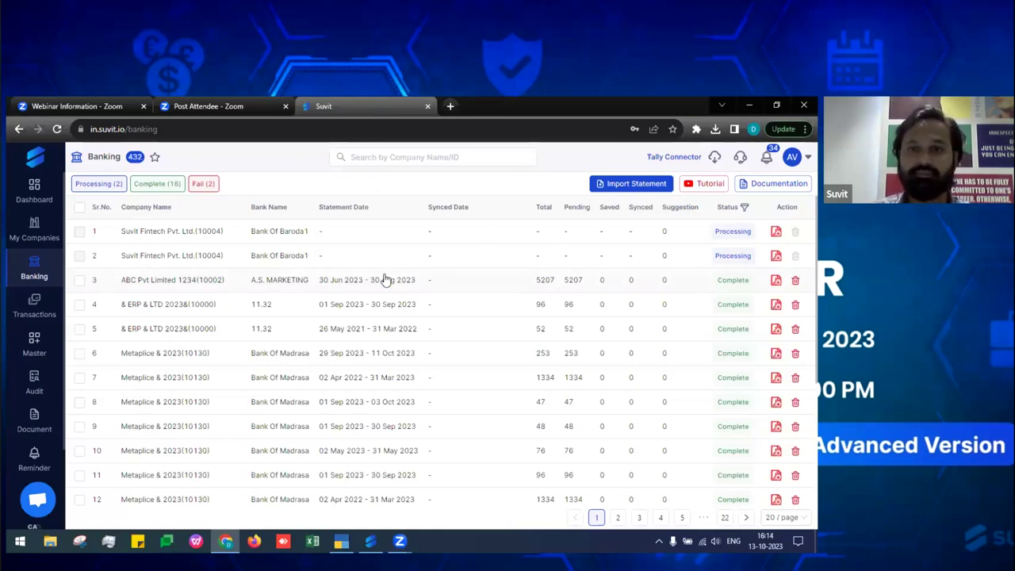
Open the transactions of the ABC Pvt Limited 1234 bank statement and filter their descriptions by "upi"
left_click(696, 286)
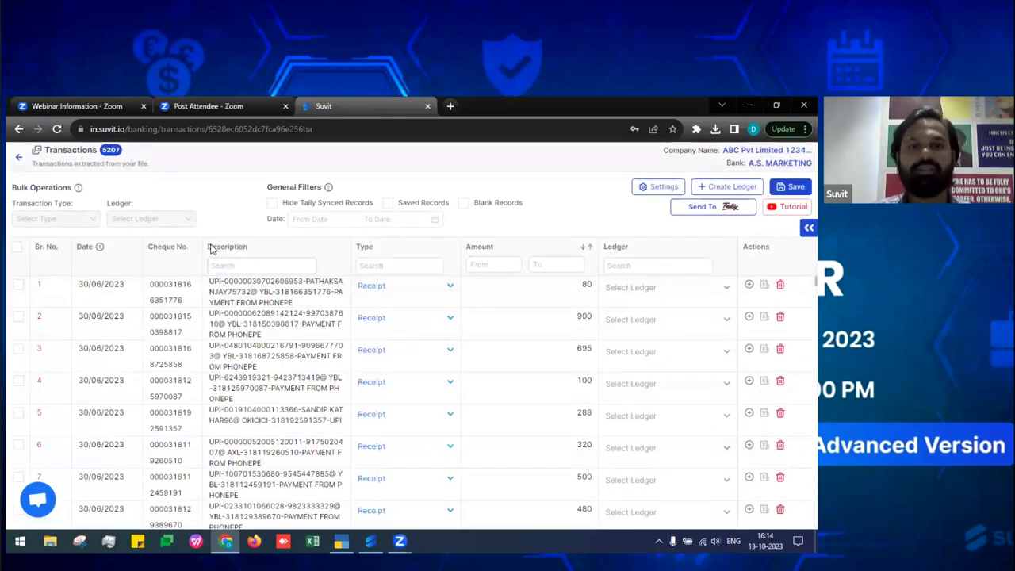
left_click(254, 265)
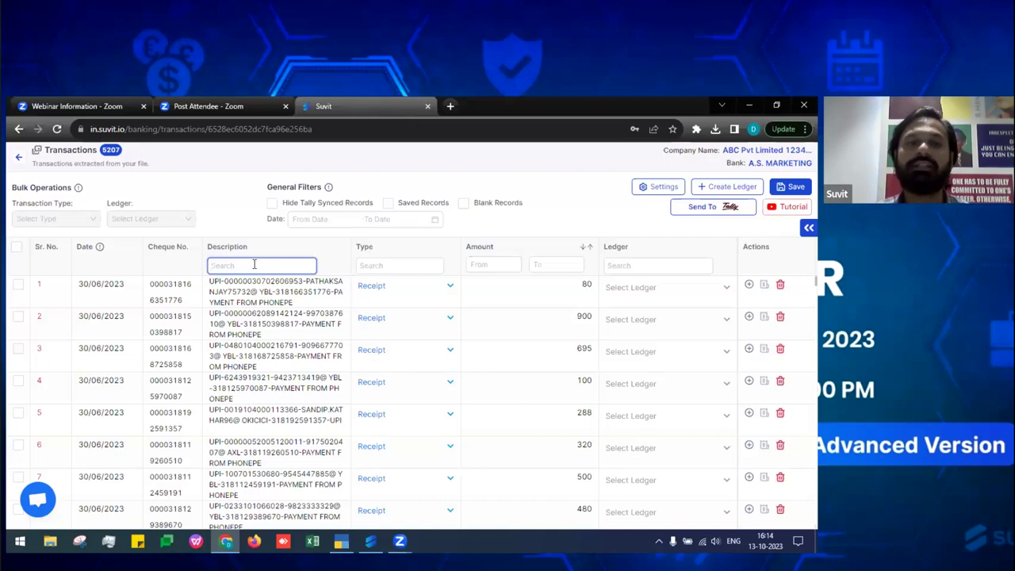
type("upi")
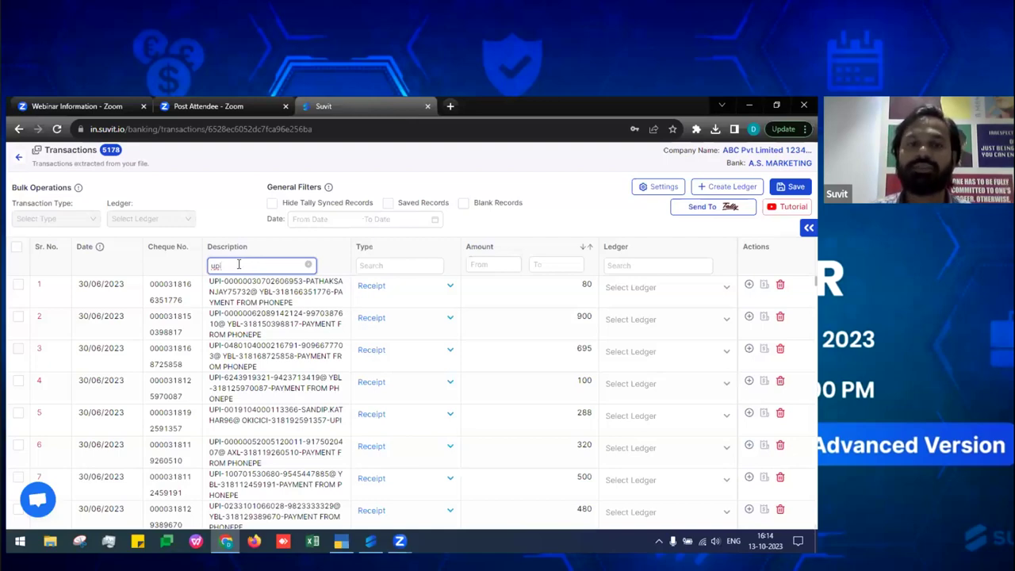
Replace the transaction description filter with "phone"
key("BackSpace")
key("BackSpace")
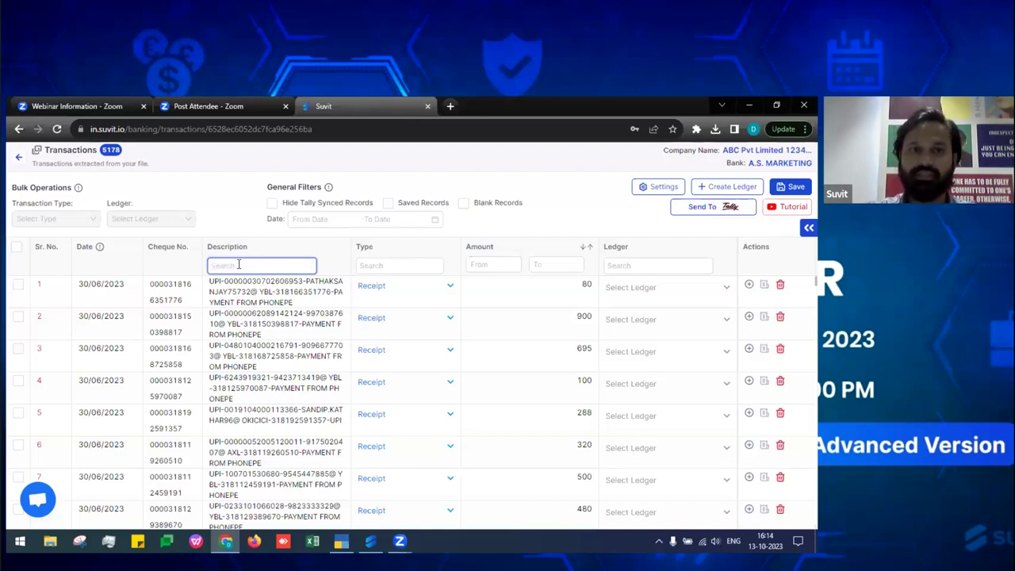
type("prine")
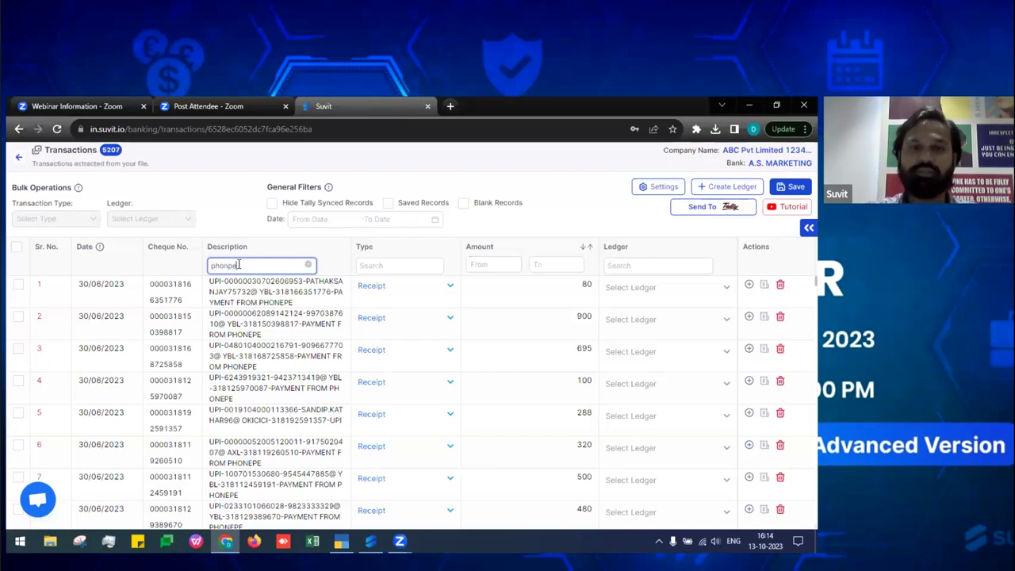
key("BackSpace")
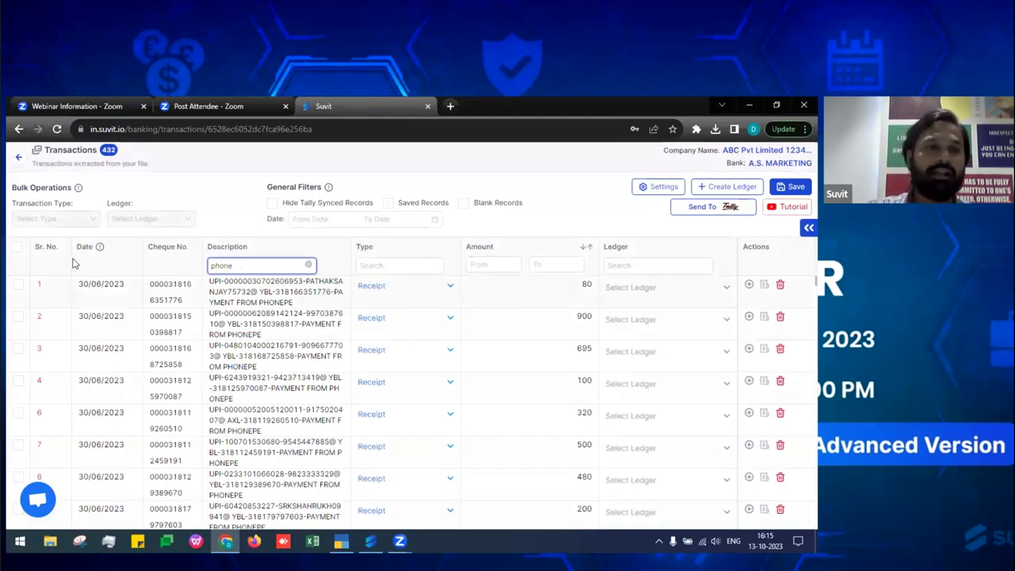
Assign the ledger GUPTA TRADERS. in bulk to all transactions filtered by "phone" and save them
left_click(16, 248)
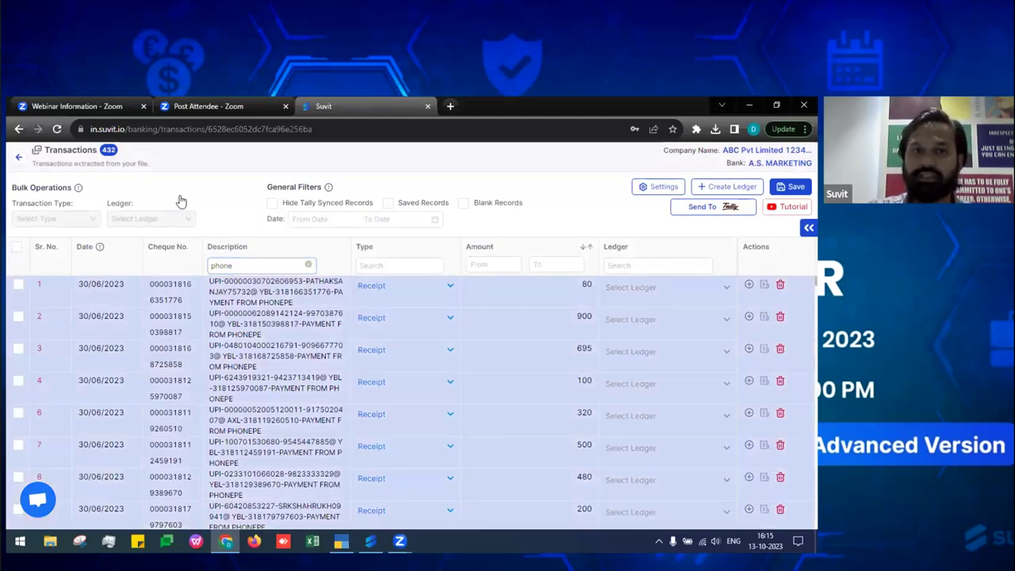
double_click(127, 204)
left_click(144, 218)
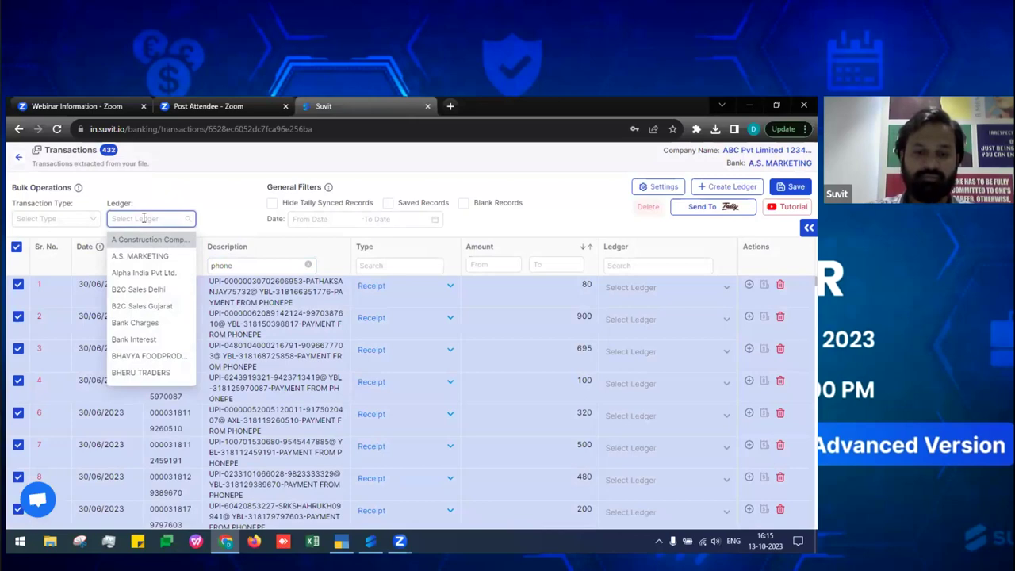
type("phon")
key("BackSpace")
key("BackSpace")
key("BackSpace")
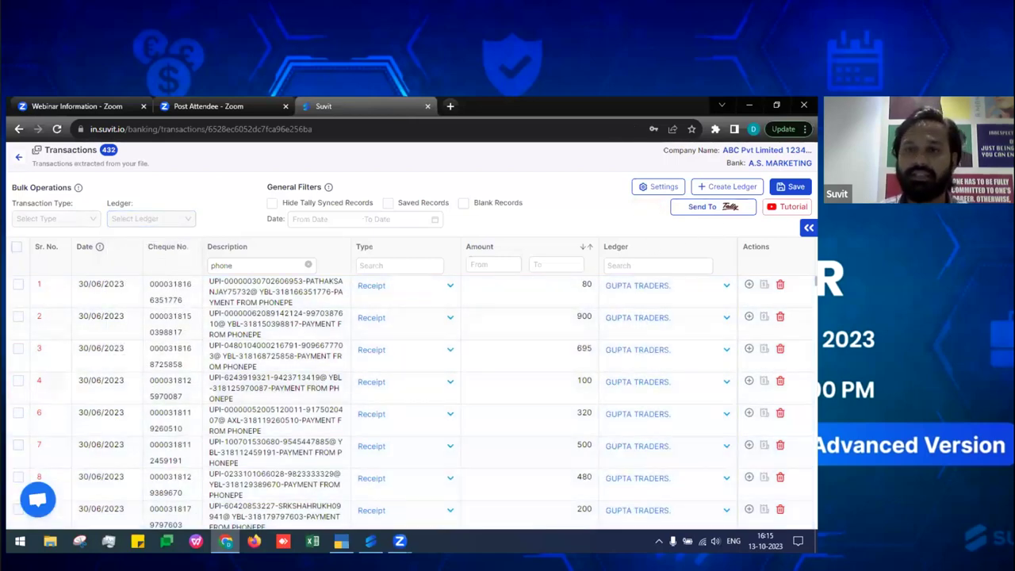
left_click(793, 186)
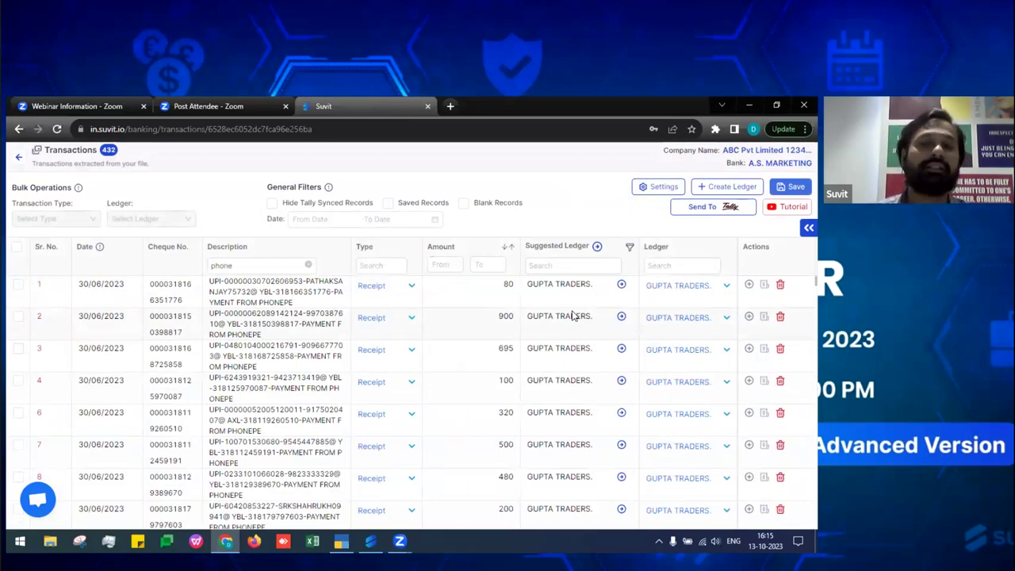
Open the list of banking rules for these transactions
left_click(643, 188)
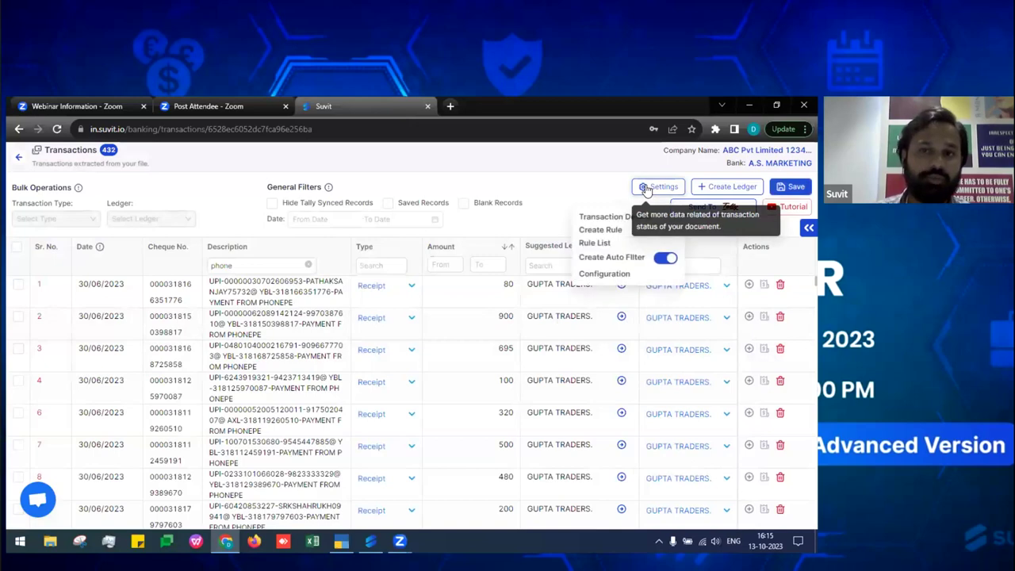
left_click(594, 246)
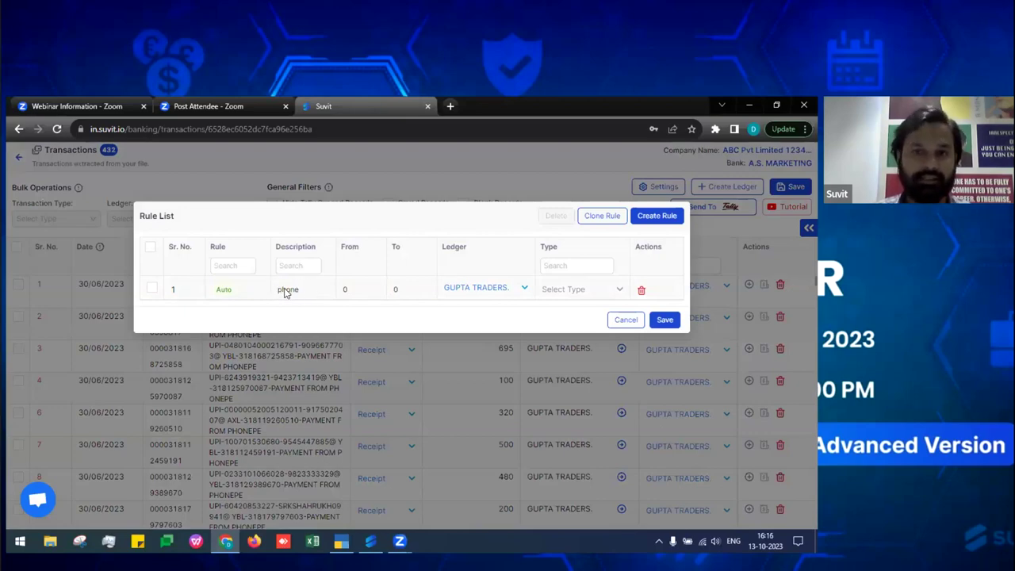
Select the "phone" rule in the rule list and start cloning it
left_click(600, 221)
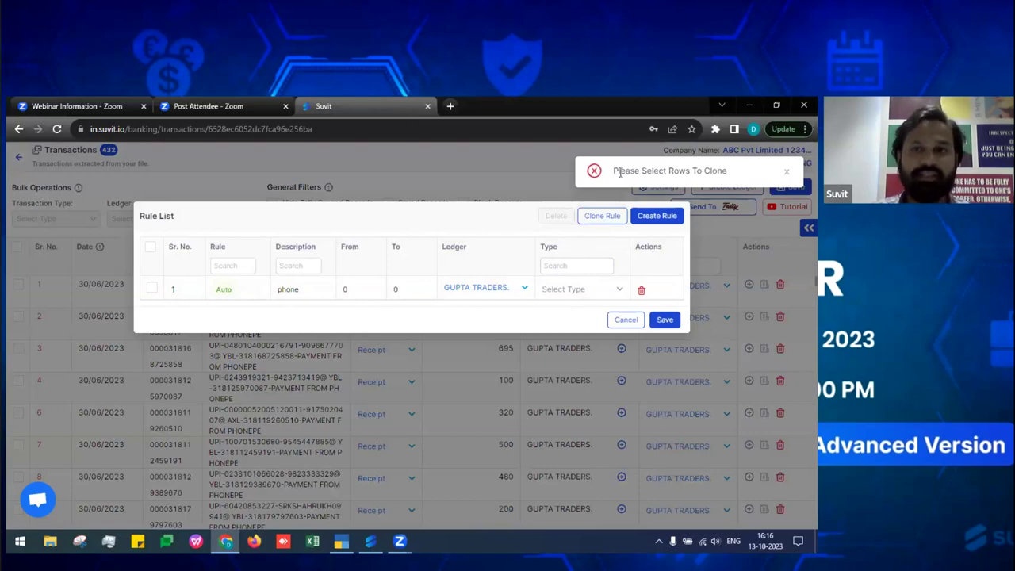
triple_click(741, 180)
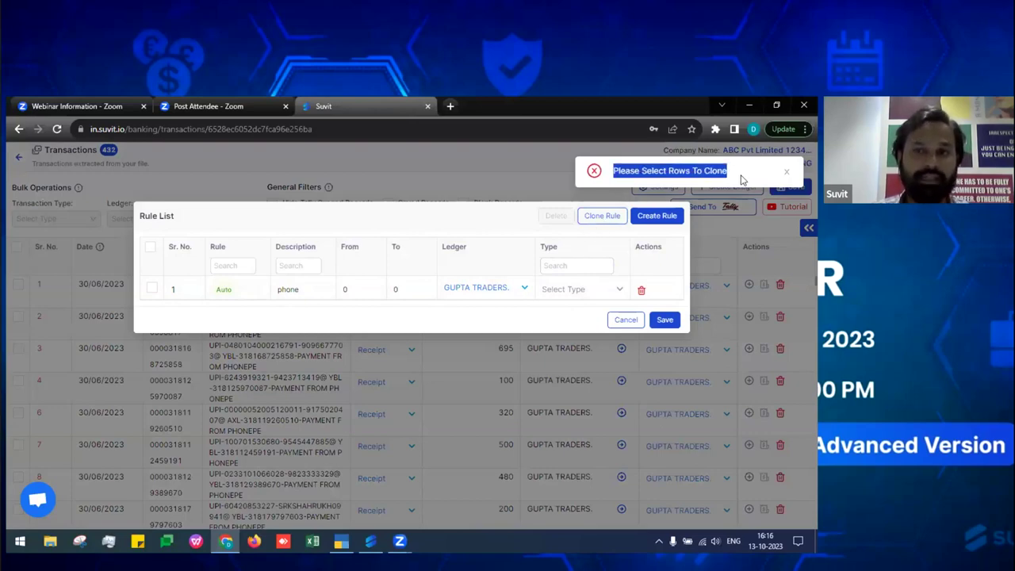
left_click(150, 290)
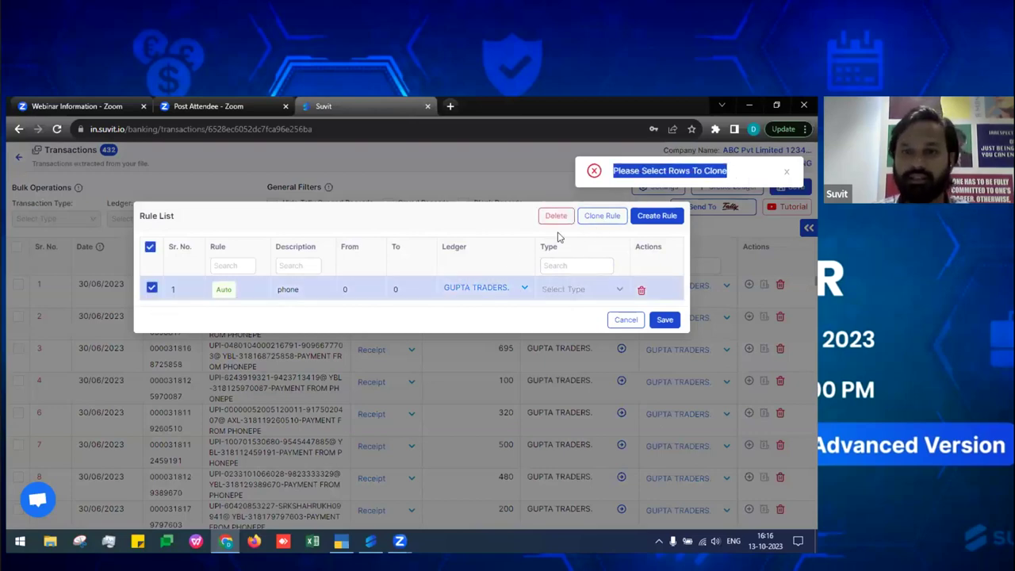
left_click(600, 224)
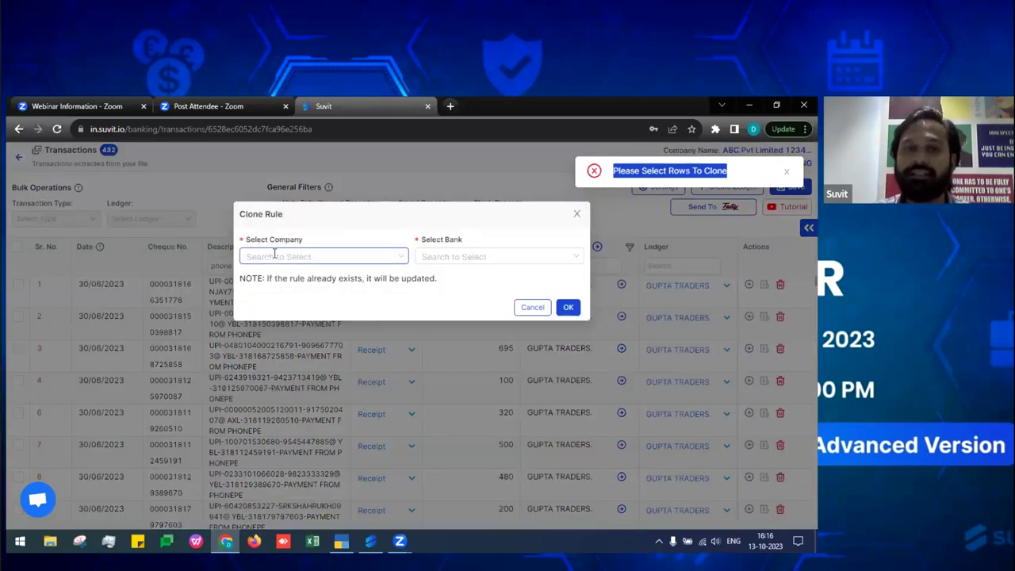
Try ABC Pvt Limited 1234 (10002) and Suvit (10016) as target companies for the cloned rule and check their available banks
left_click(275, 253)
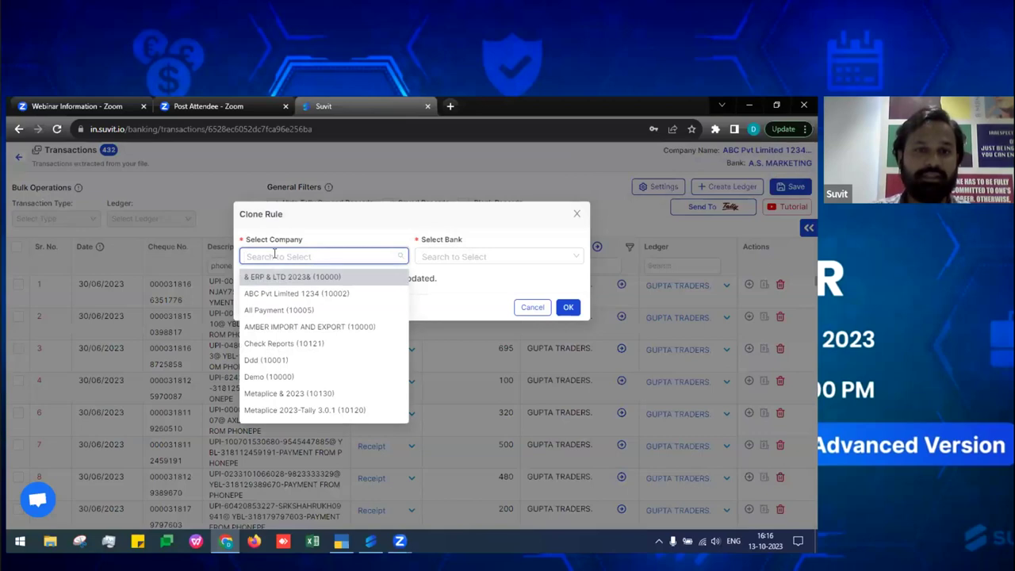
left_click(310, 295)
left_click(456, 256)
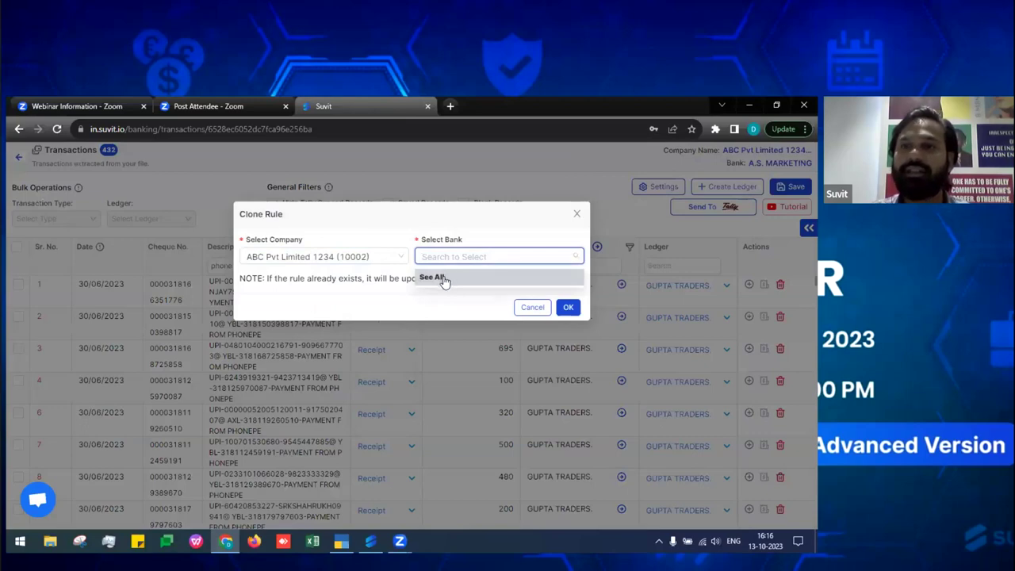
left_click(445, 279)
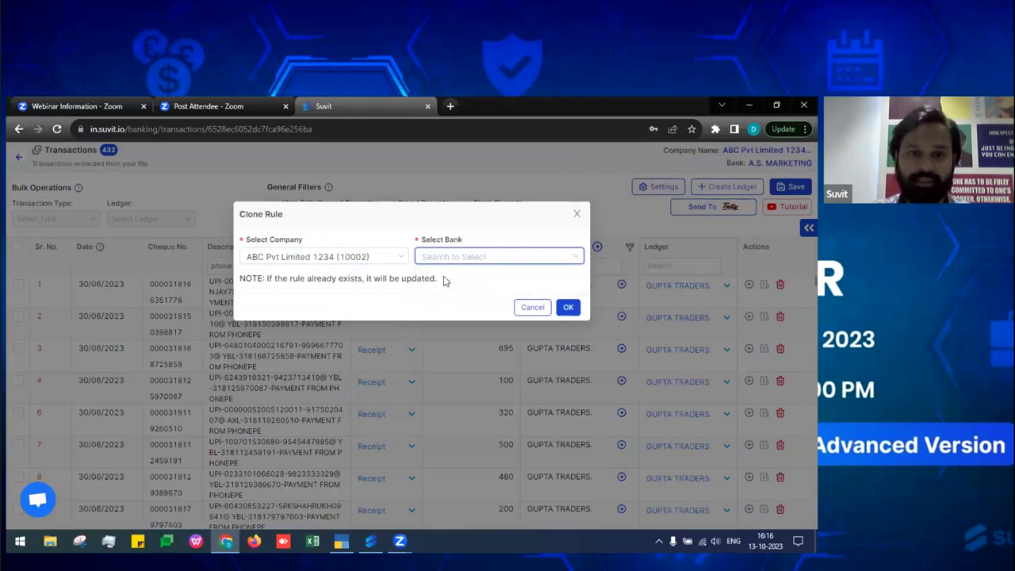
left_click(364, 255)
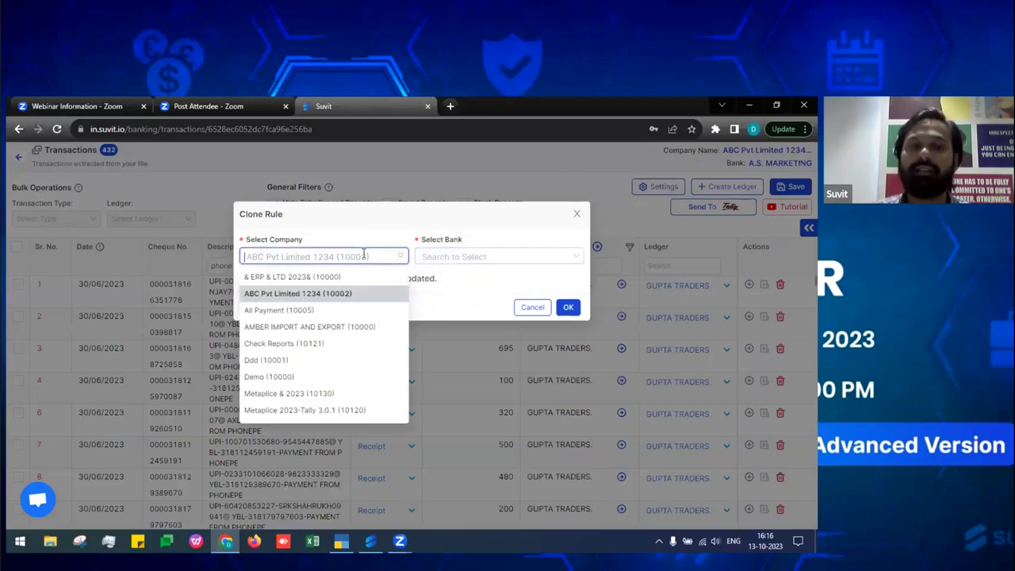
scroll(288, 372, "down", 2)
left_click(286, 340)
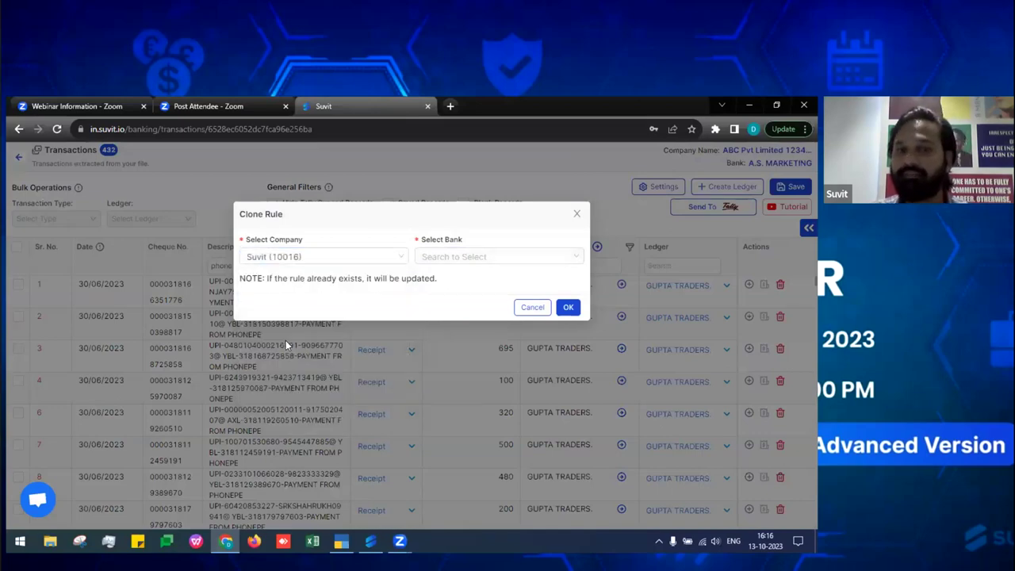
left_click(451, 256)
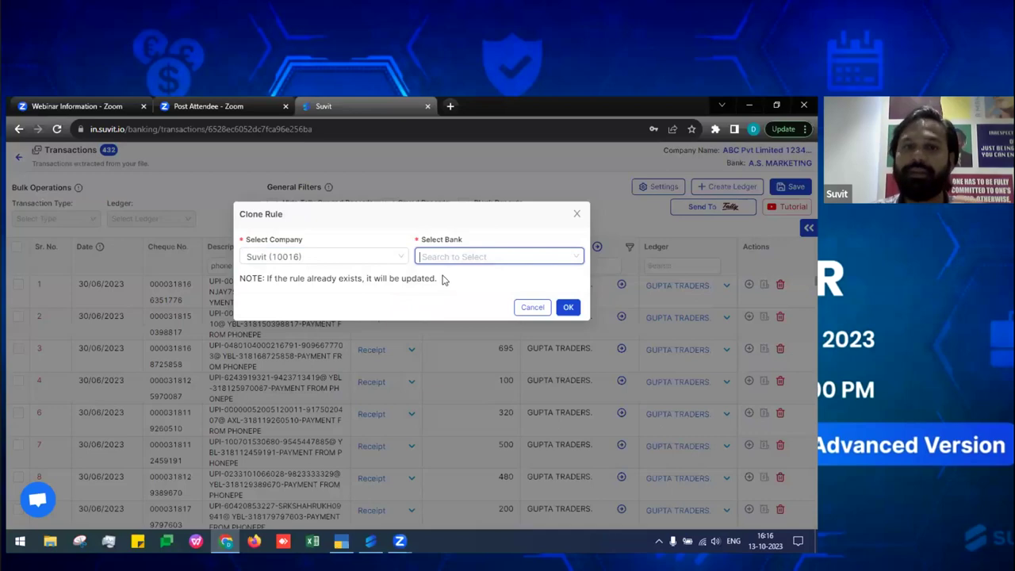
Clone the "phone" rule to the company Suvit Fintech Pvt. Ltd (10006) and the bank Bank Acc
left_click(360, 256)
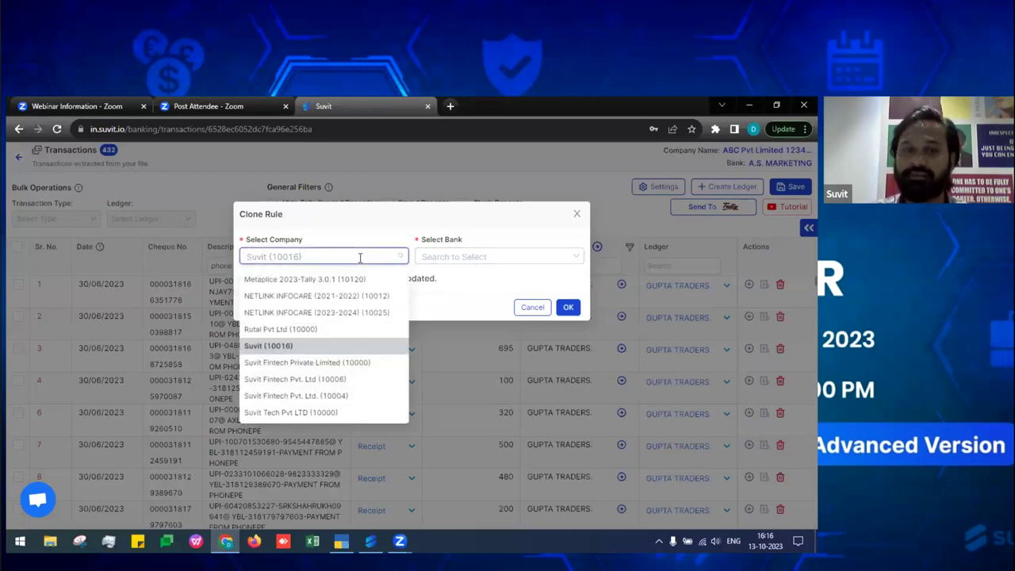
left_click(312, 380)
left_click(515, 252)
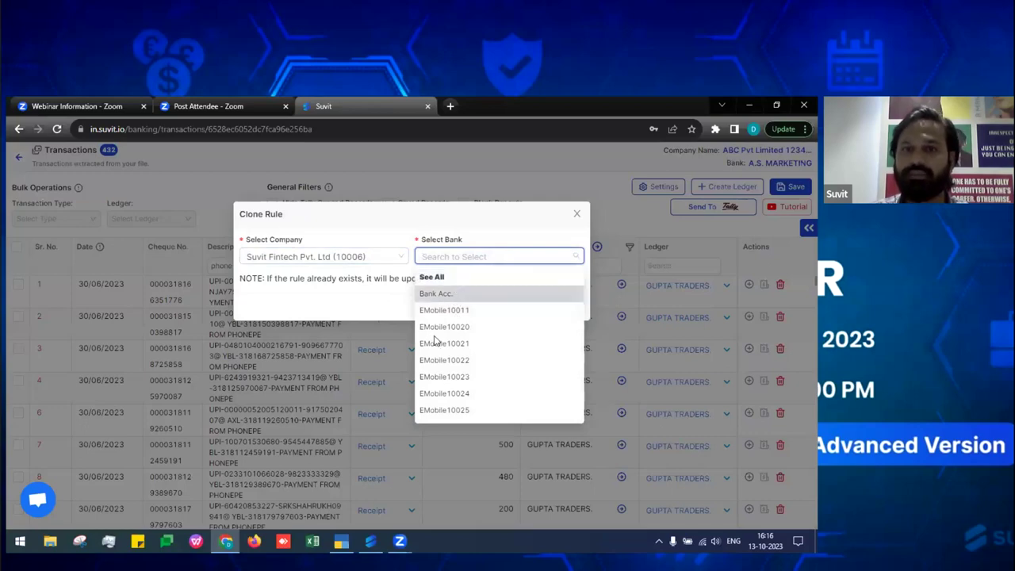
left_click(437, 294)
left_click(567, 307)
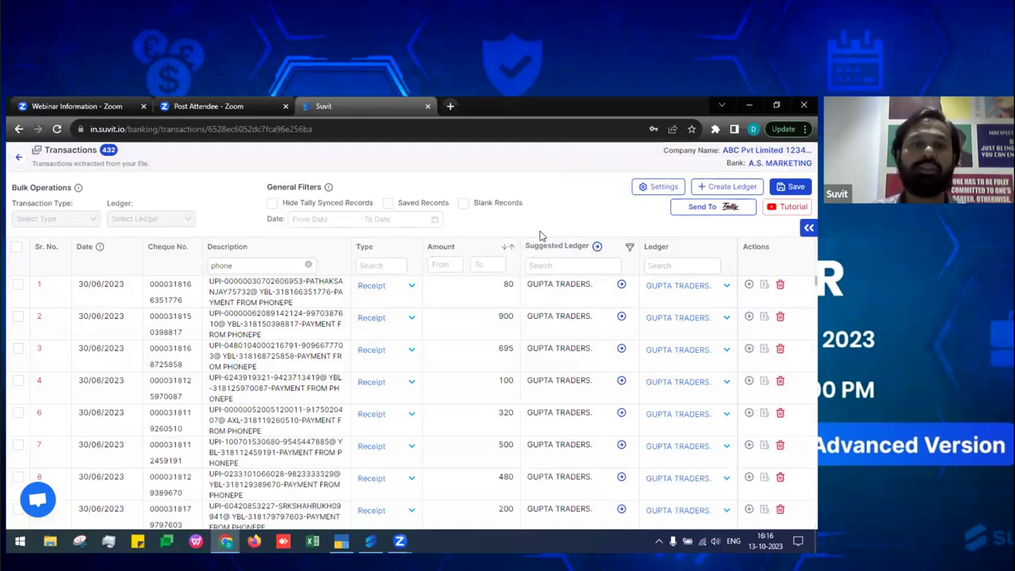
Open the transactions of the completed Suvit Fintech Pvt. Ltd. (10004) Bank Of Baroda1 statement and filter their descriptions by "ebank"
left_click(19, 158)
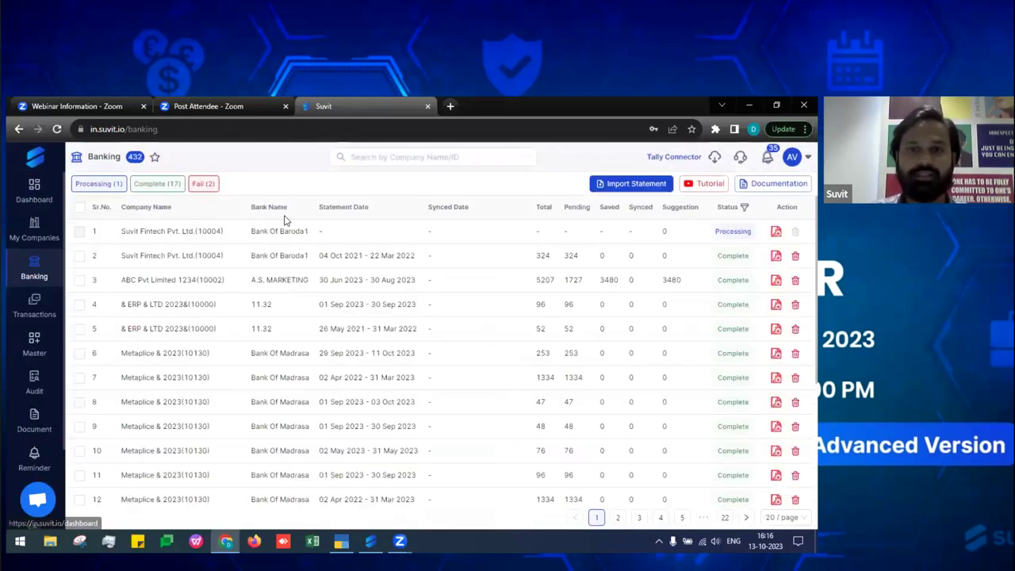
left_click(709, 263)
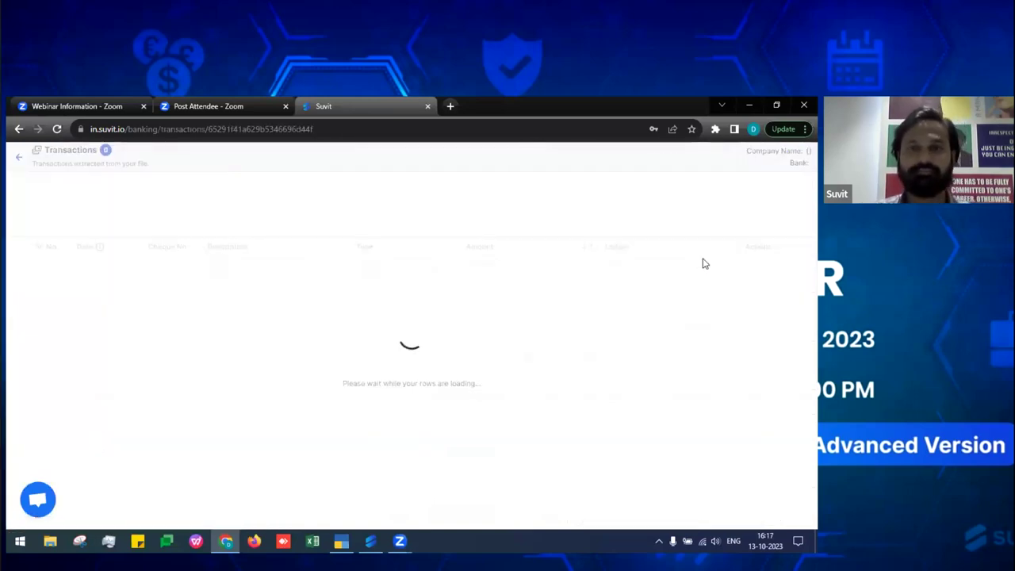
type("eban")
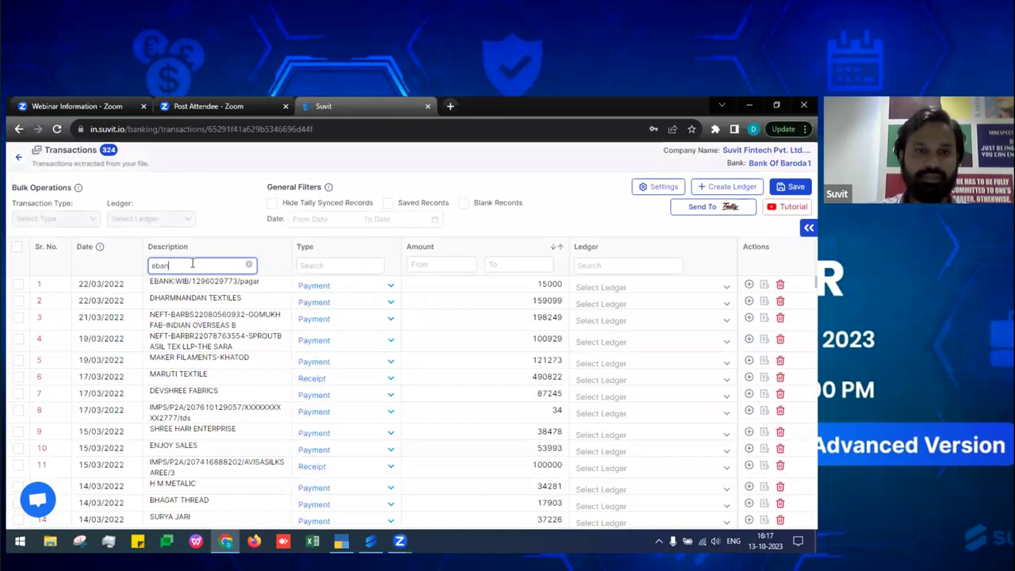
type("k")
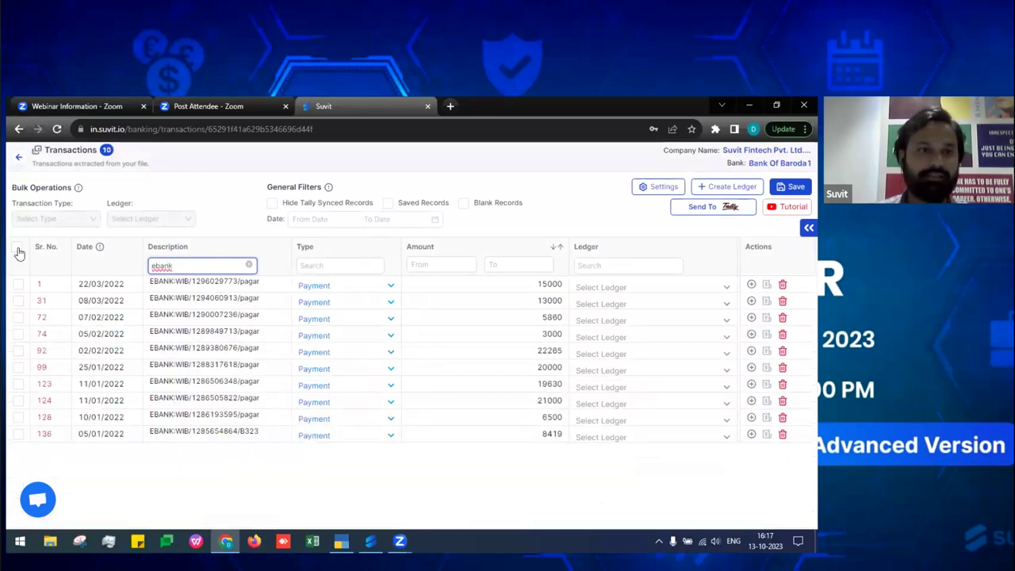
Assign the individual's named ledger in bulk to all transactions filtered by "ebank" and save them
left_click(17, 247)
left_click(140, 222)
type("hites")
left_click(178, 242)
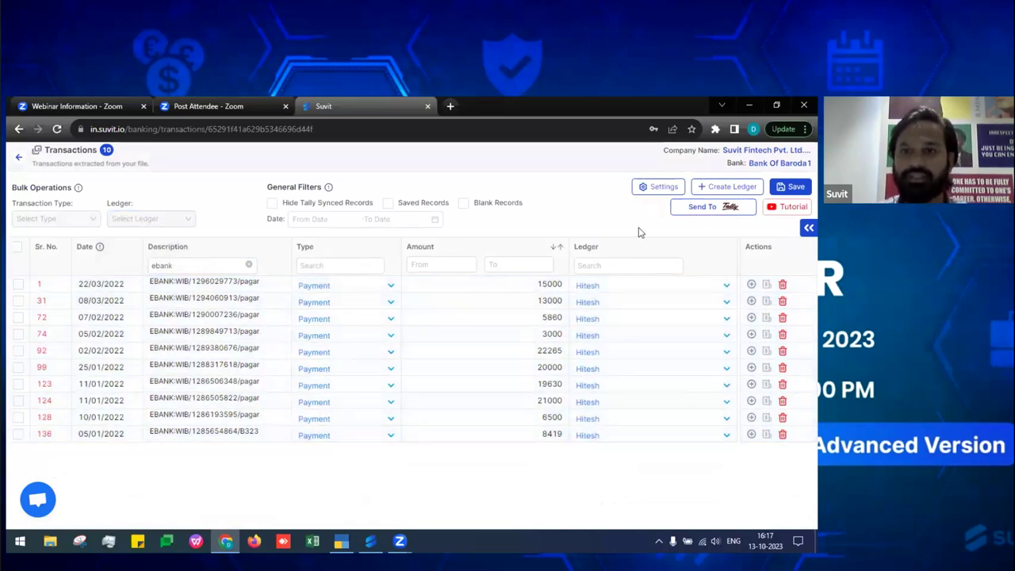
left_click(793, 187)
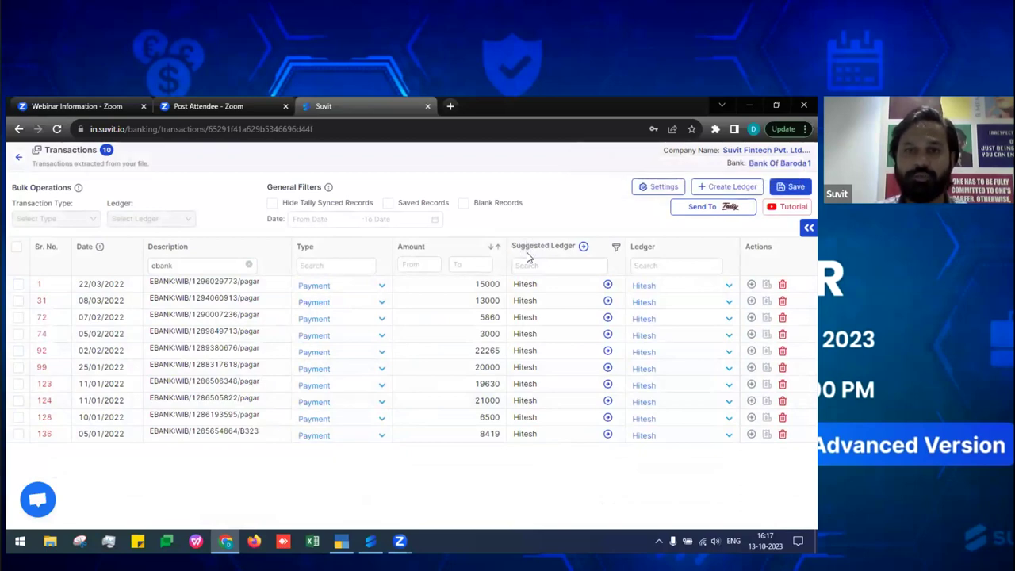
Clear the "ebank" description filter, try "tax", and filter the descriptions by "imps" instead
left_click(248, 265)
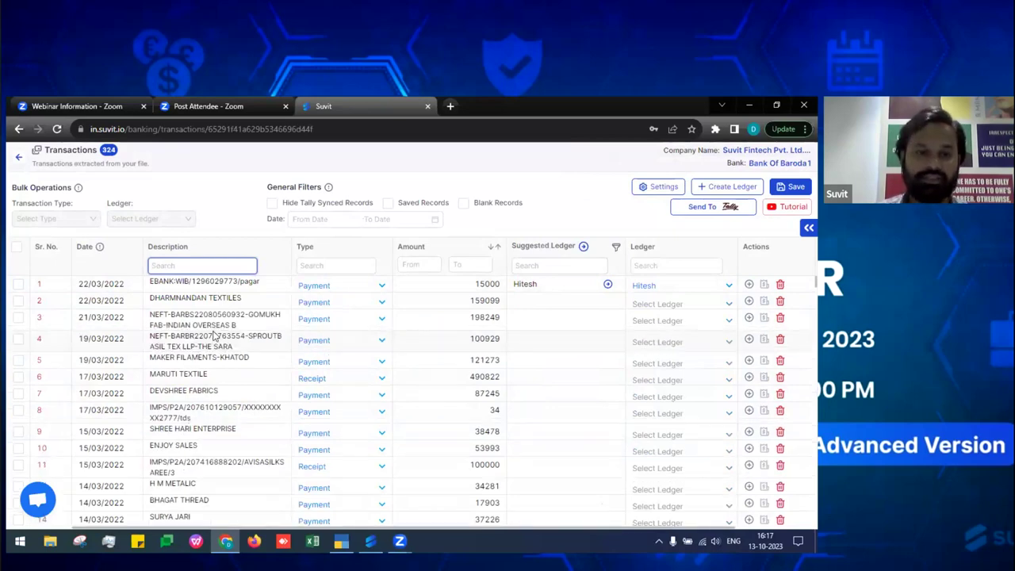
type("l")
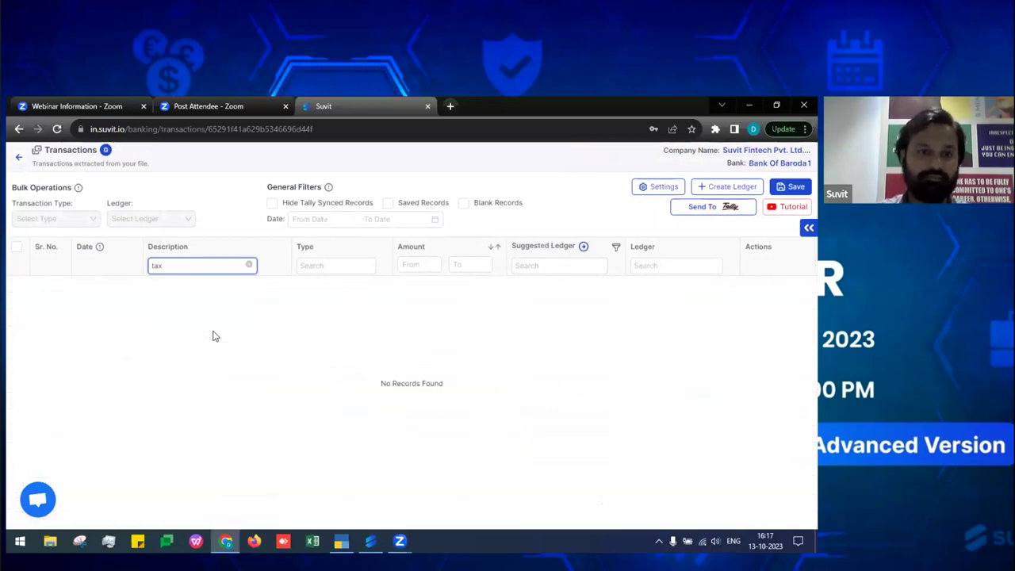
key("BackSpace")
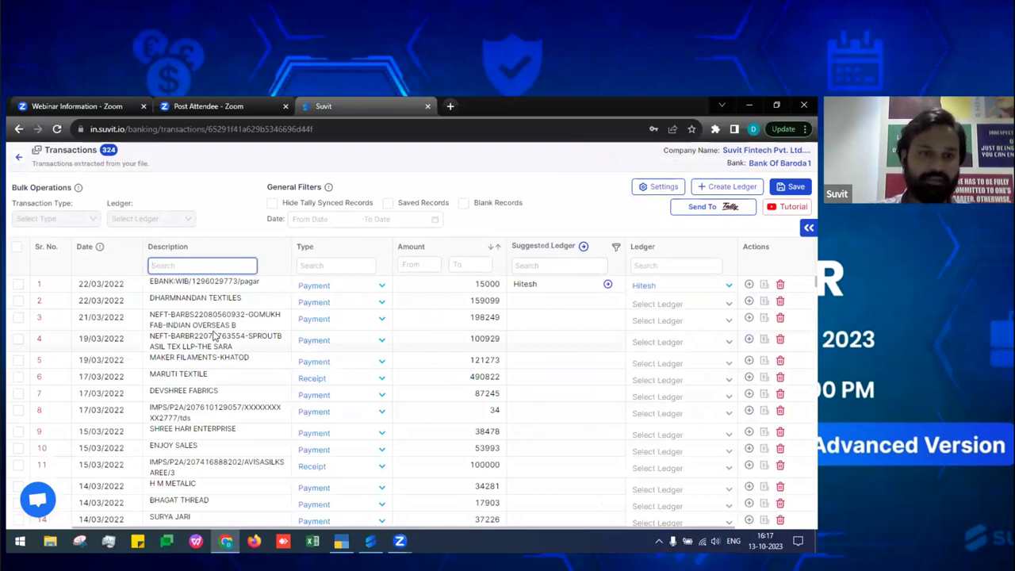
type("imps")
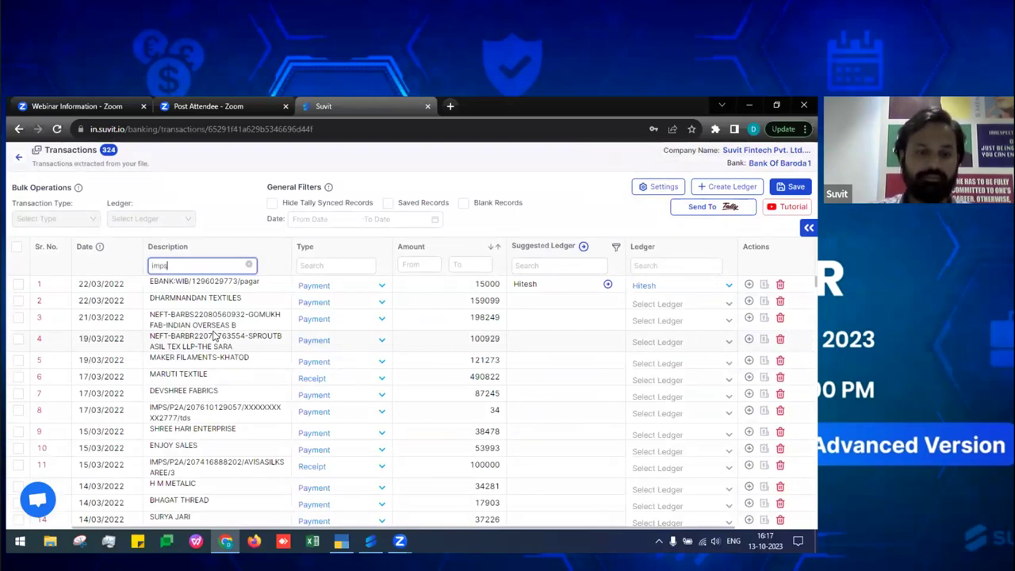
Assign the ledger Cash in bulk to all transactions filtered by "imps" and save them
left_click(16, 247)
type("cash")
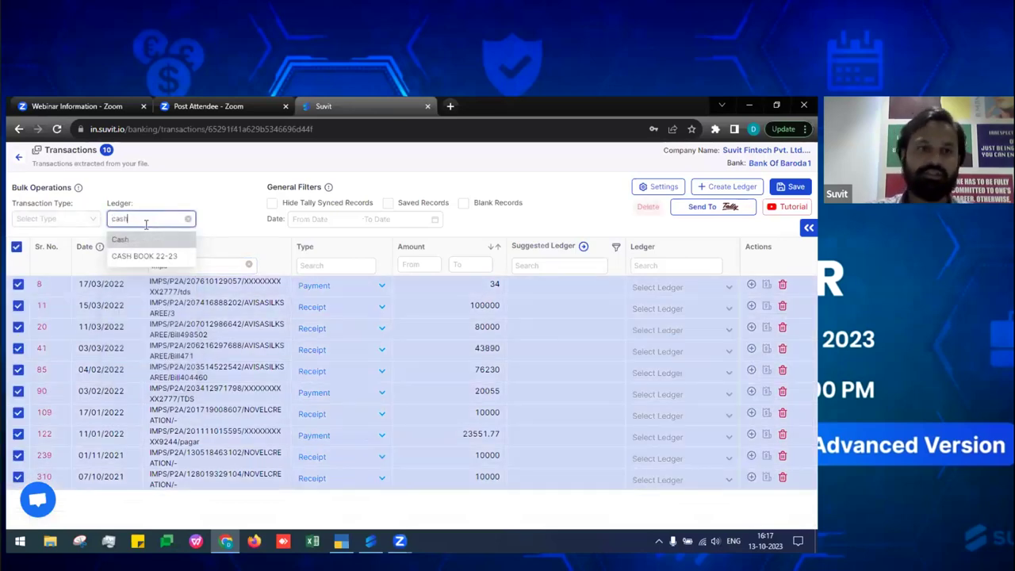
left_click(143, 238)
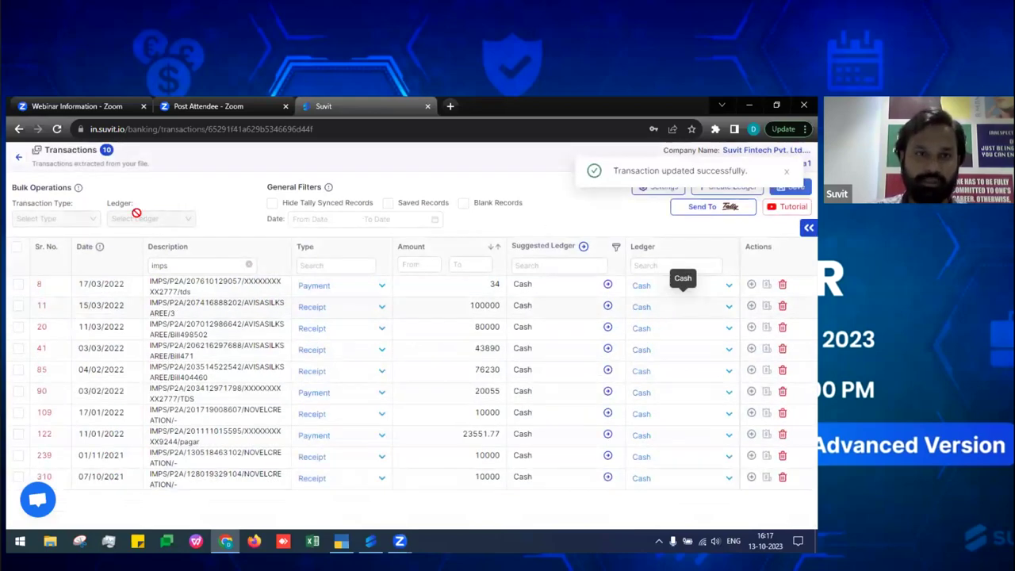
Return to the banking list and reopen the Suvit Fintech Pvt. Ltd. Bank Of Baroda1 statement's transactions
left_click(20, 159)
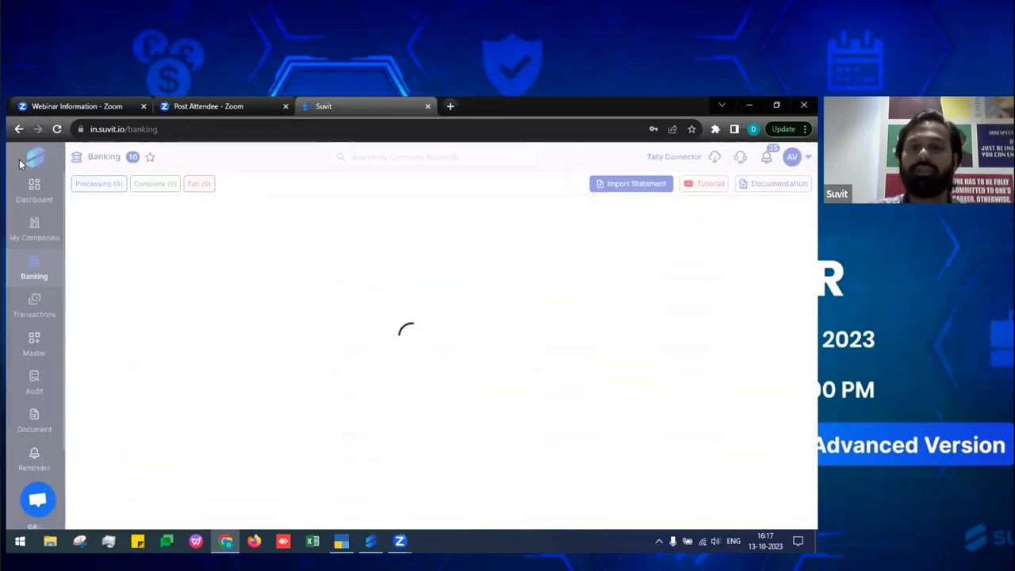
left_click_drag(119, 260, 214, 270)
left_click(214, 267)
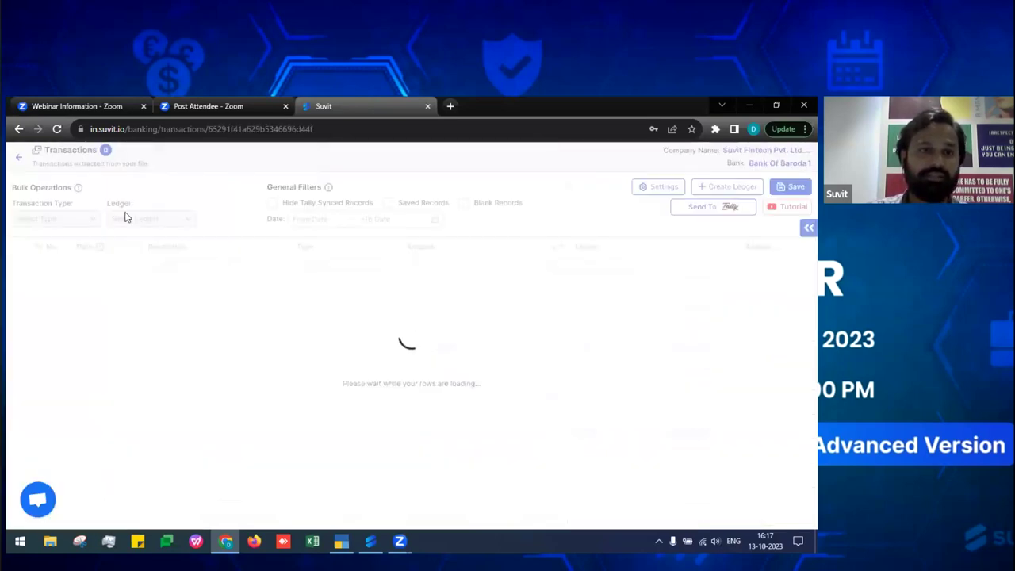
Leave the statement, open the master rule list and search it for company ID 10004
left_click(20, 151)
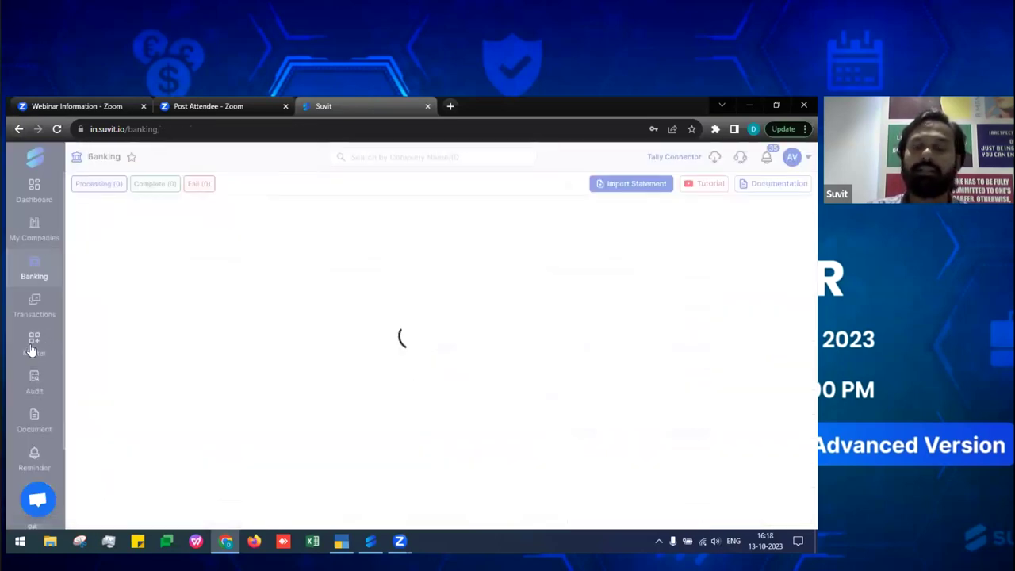
left_click(34, 345)
left_click(171, 186)
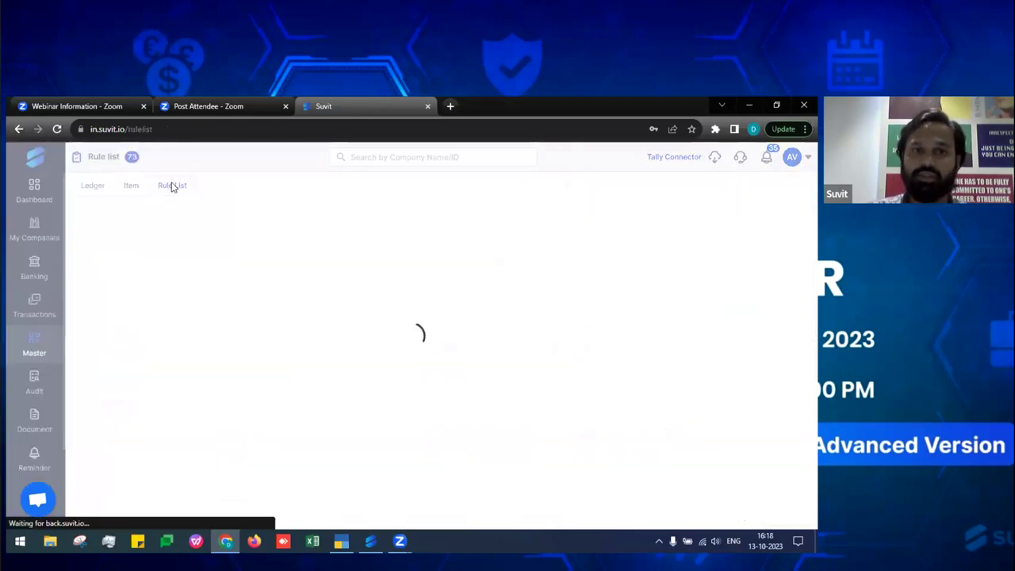
left_click(371, 157)
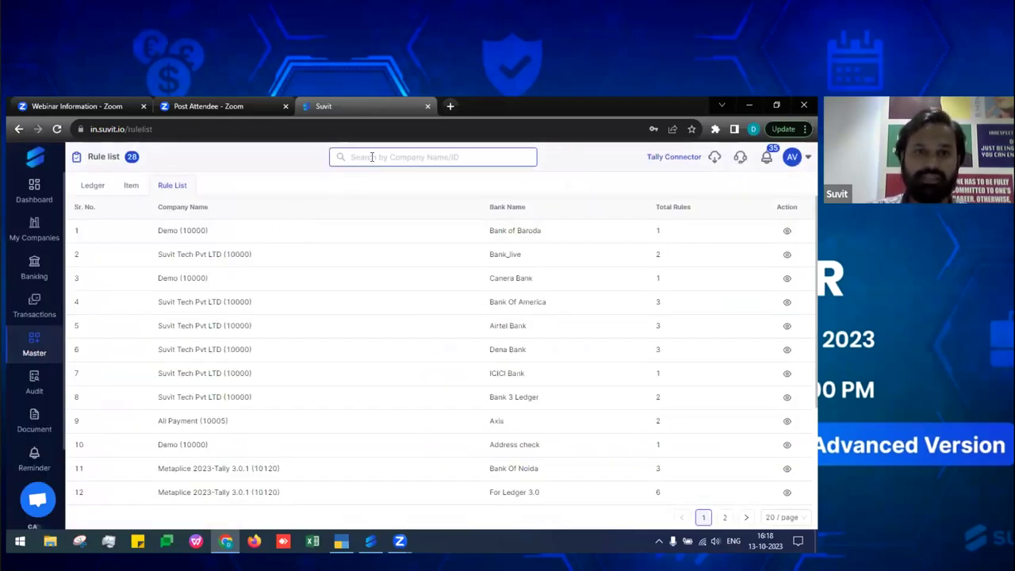
type("10")
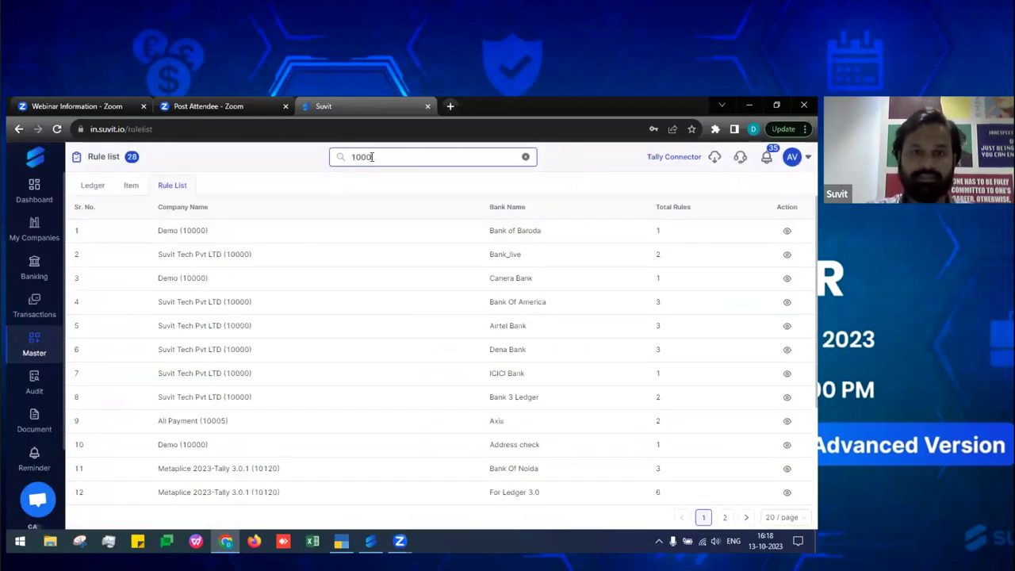
type("004")
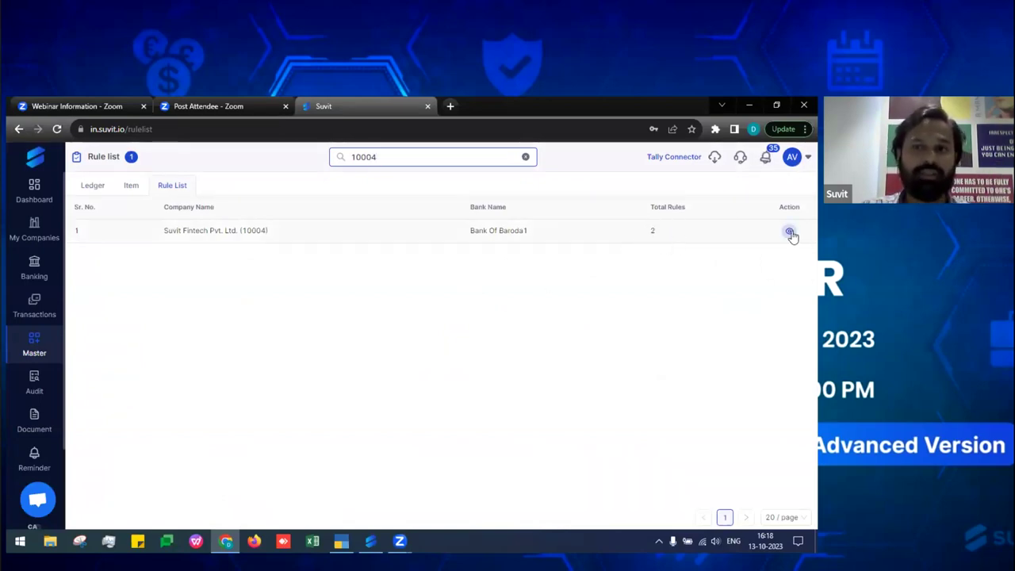
Examine the descriptions in the saved Bank Of Baroda1 rules of Suvit Fintech Pvt. Ltd. (10004) and close the rules
left_click(790, 232)
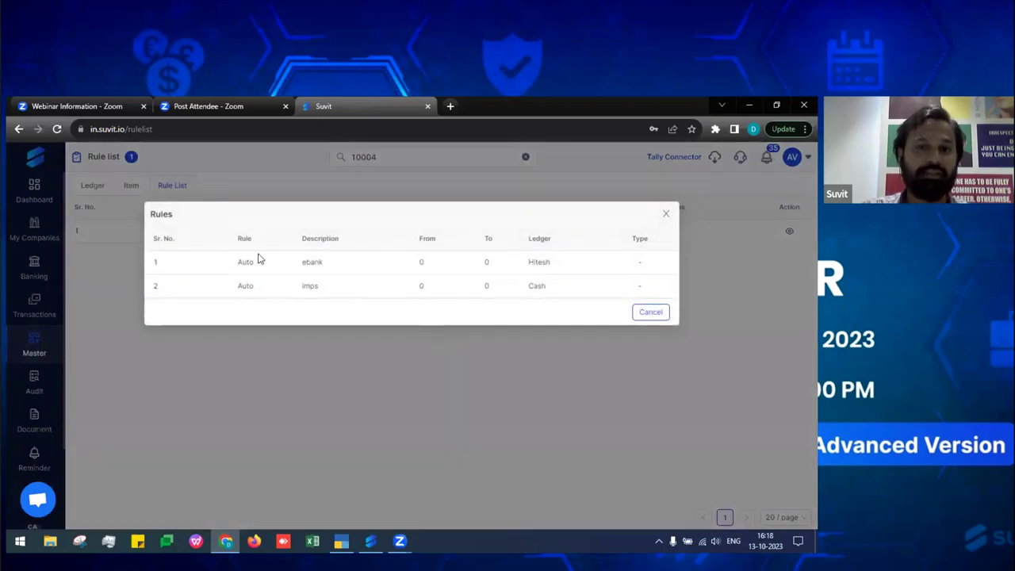
left_click_drag(301, 264, 318, 292)
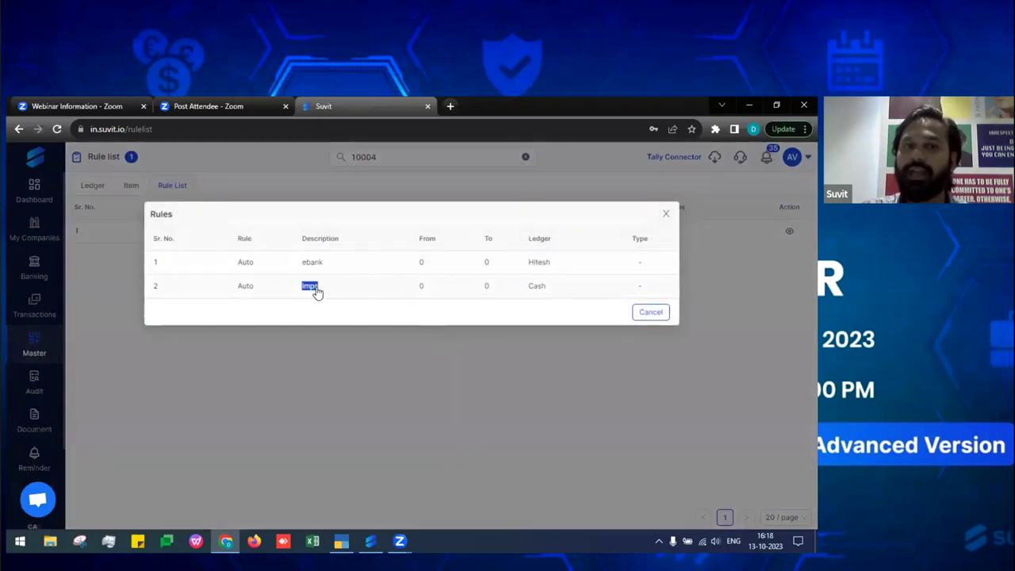
left_click(663, 217)
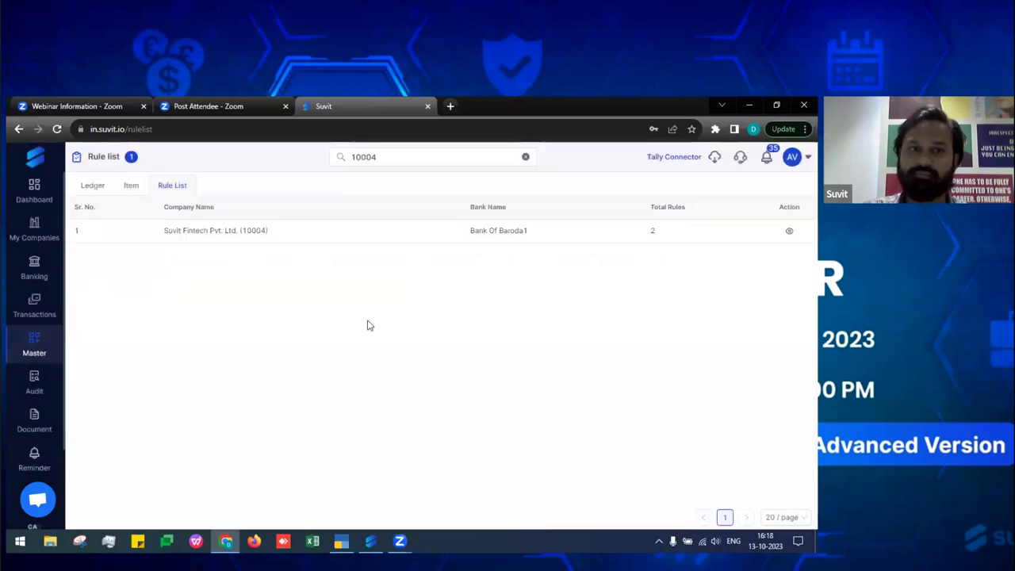
Reopen the Suvit Fintech Pvt. Ltd. Bank Of Baroda1 statement from the banking list and open its rule list
left_click(40, 266)
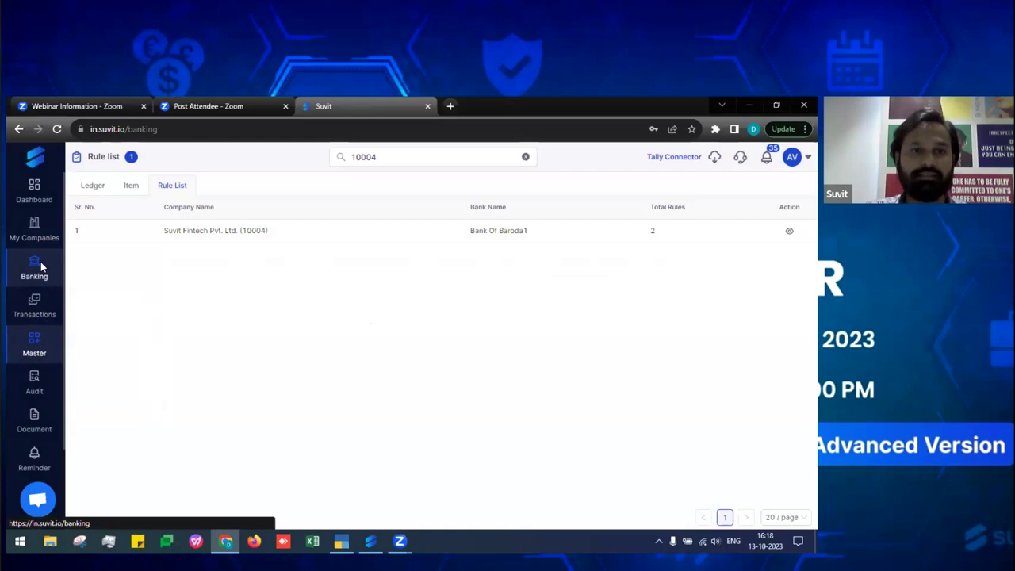
left_click(633, 287)
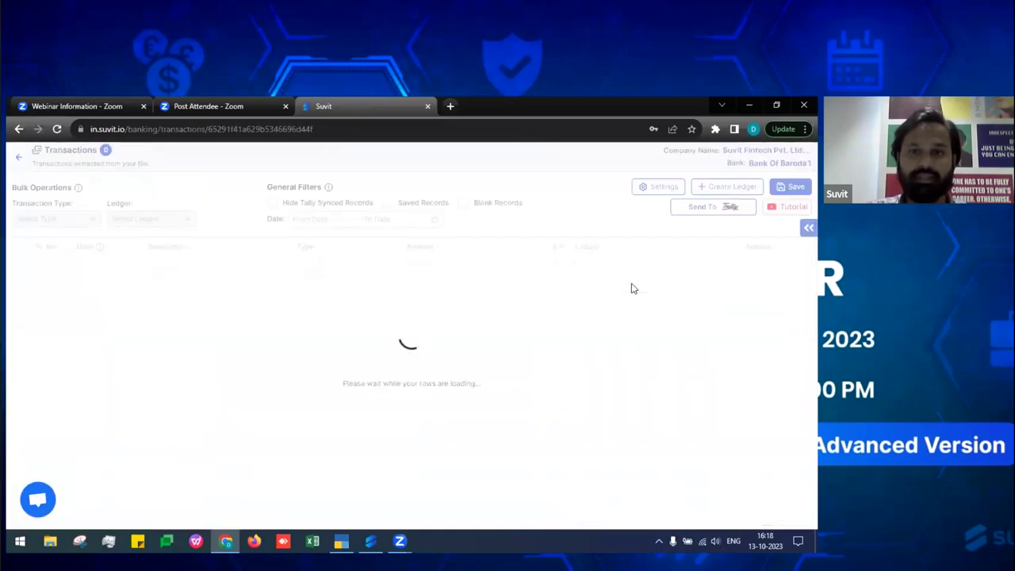
left_click(639, 191)
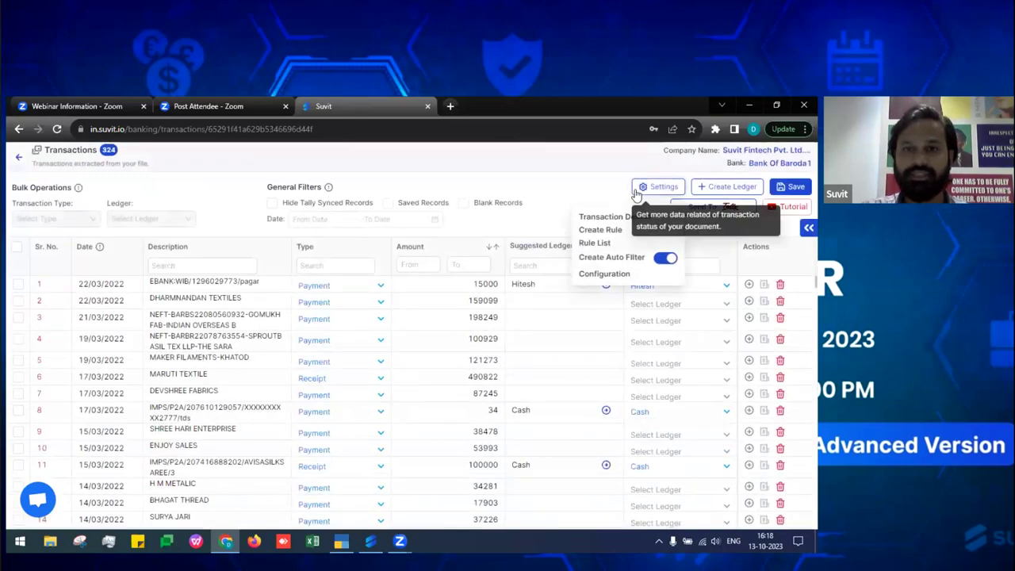
left_click(594, 243)
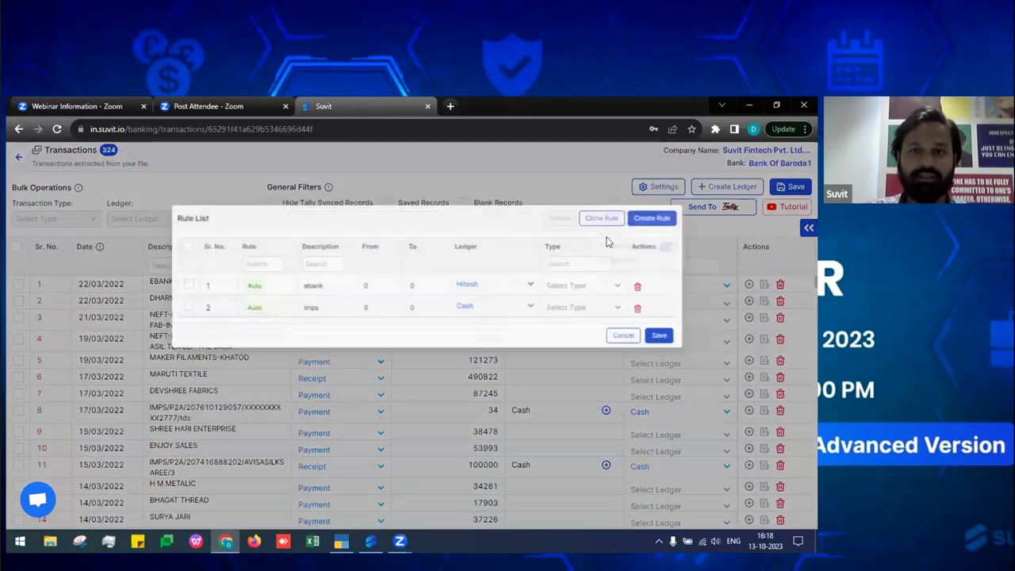
Try to clone both listed rules to company Suvit (10016) and look up its available banks
left_click(150, 247)
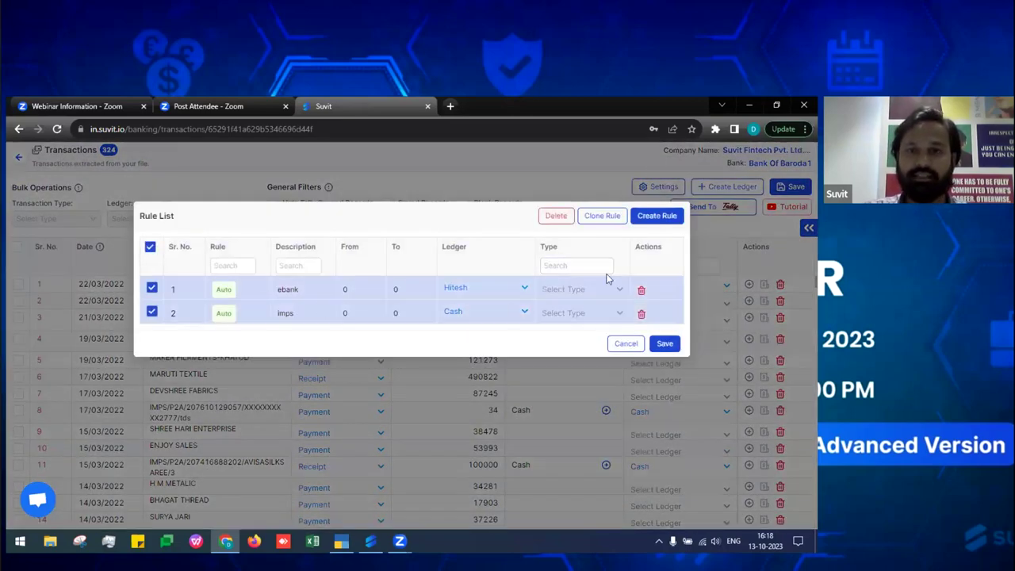
left_click(602, 215)
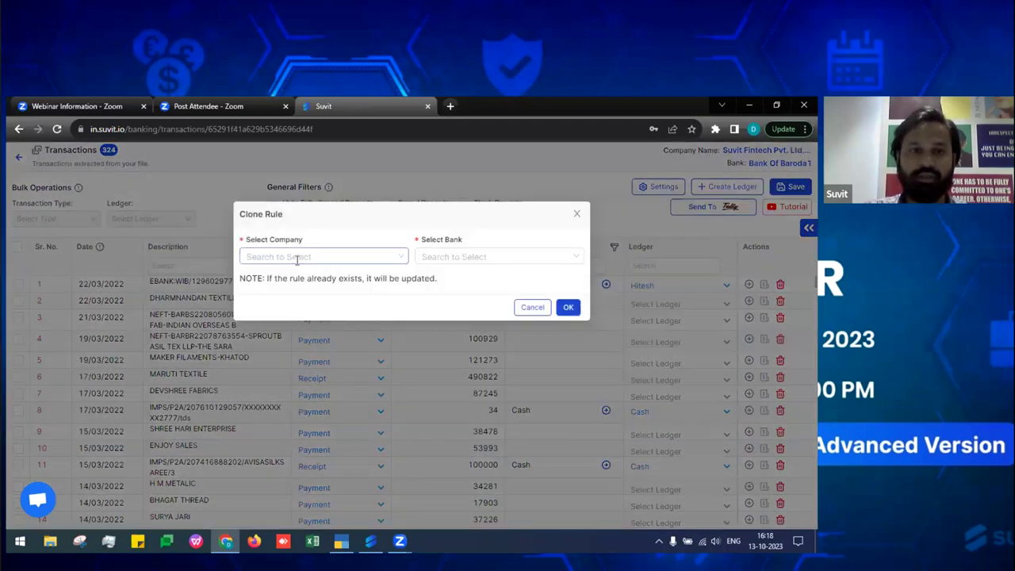
left_click(298, 257)
type("100")
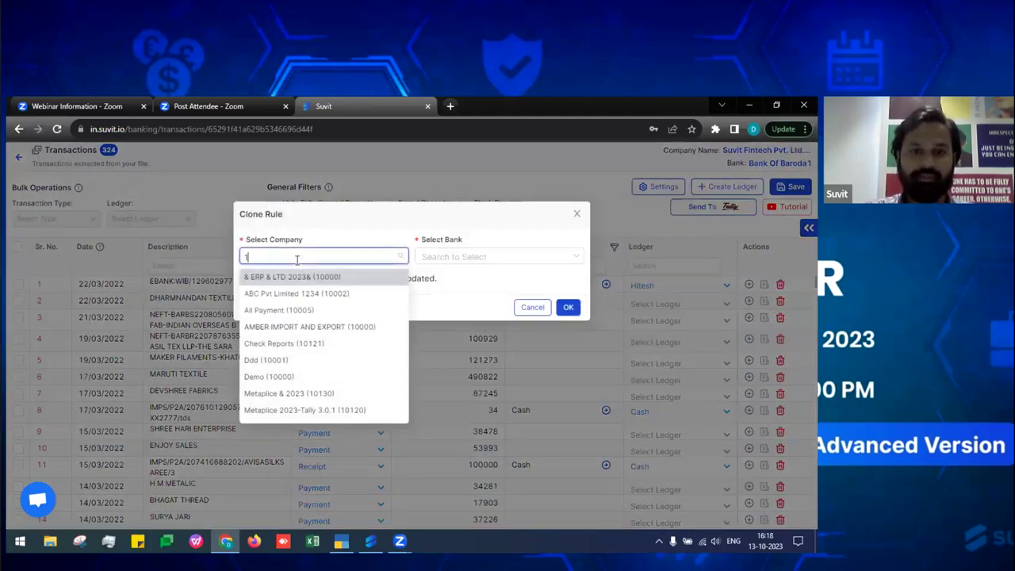
type("16")
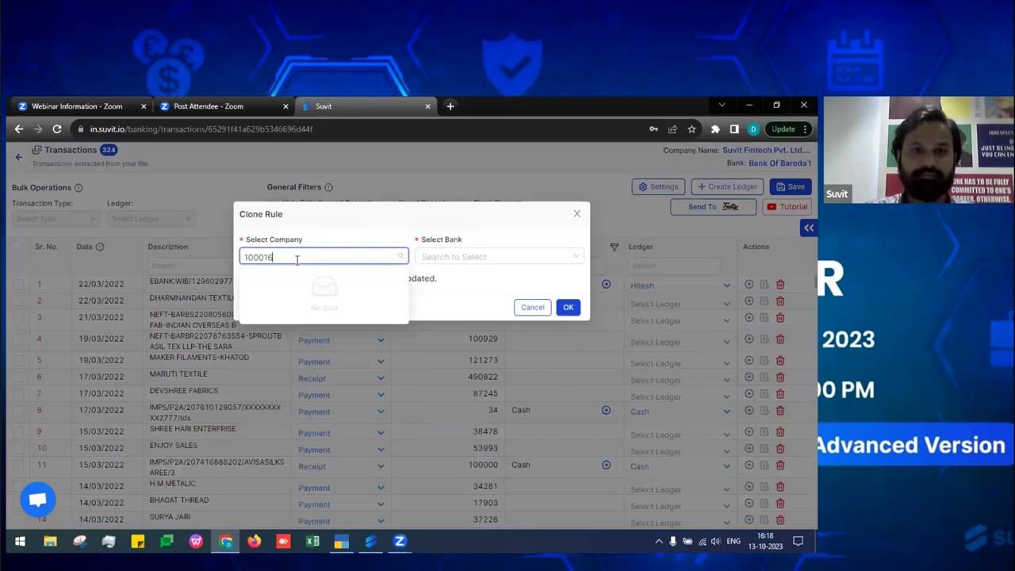
key("BackSpace")
key("BackSpace")
key("BackSpace")
type("16")
left_click(297, 279)
left_click(453, 256)
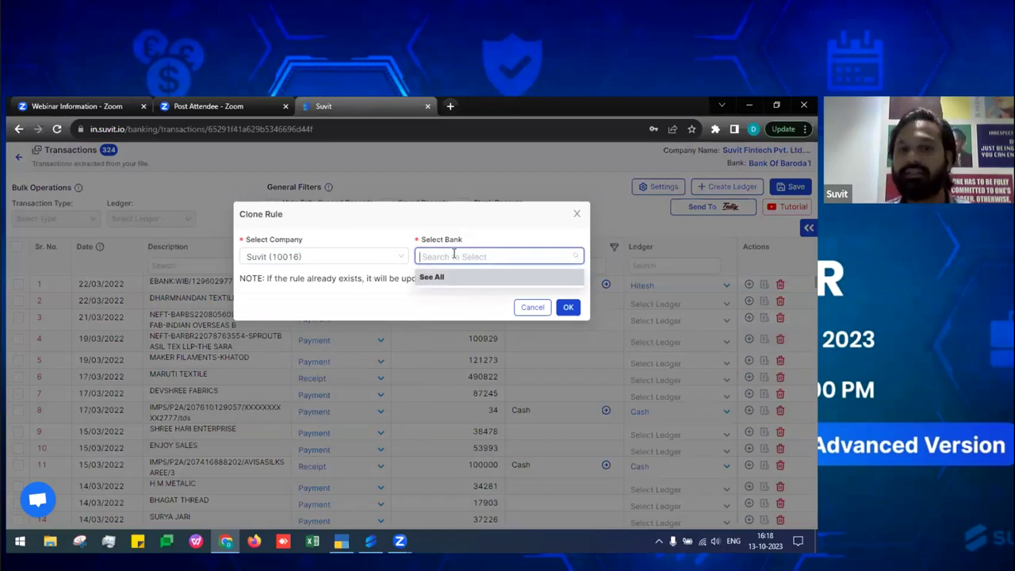
Switch to the Suvit desktop app, sync the ledgers of Suvit (10016) from Tally, and return to the browser
left_click(370, 541)
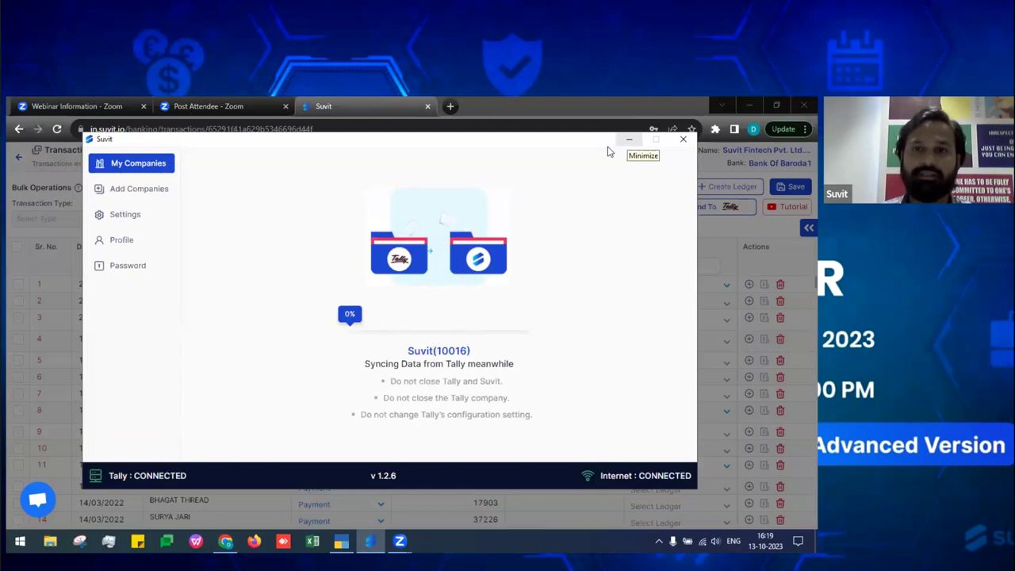
left_click(628, 140)
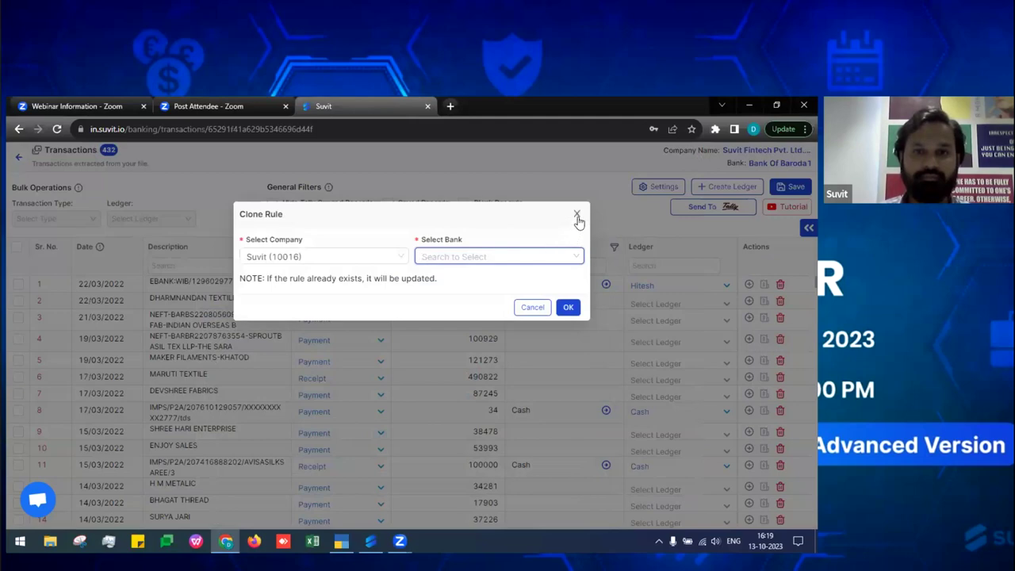
left_click(454, 450)
left_click(370, 540)
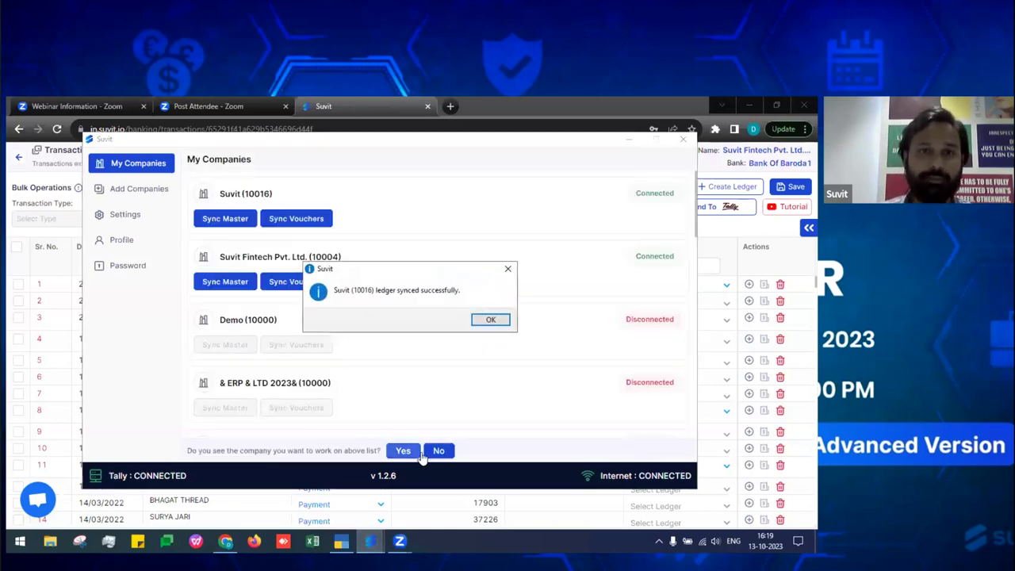
left_click(483, 321)
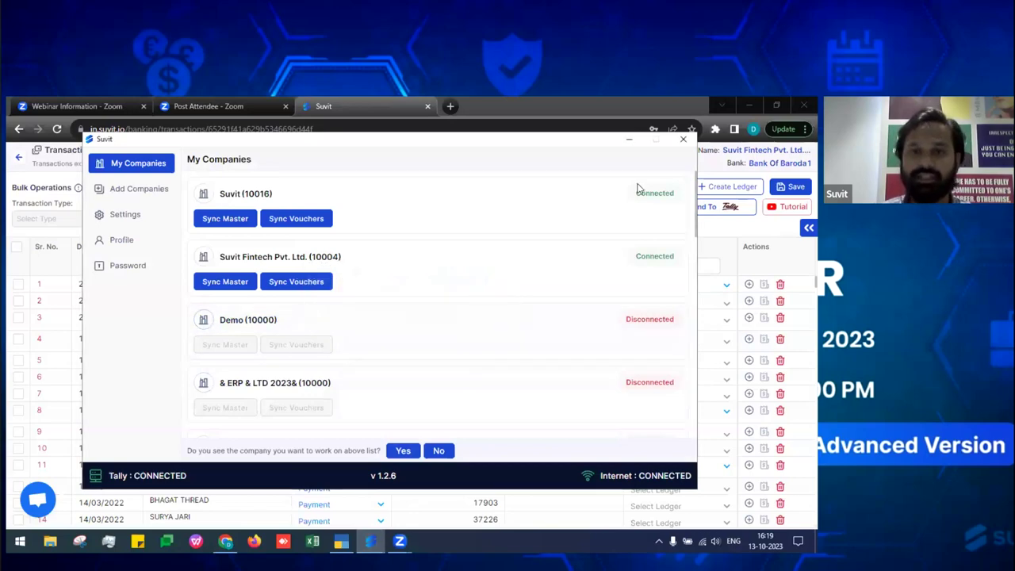
left_click(634, 139)
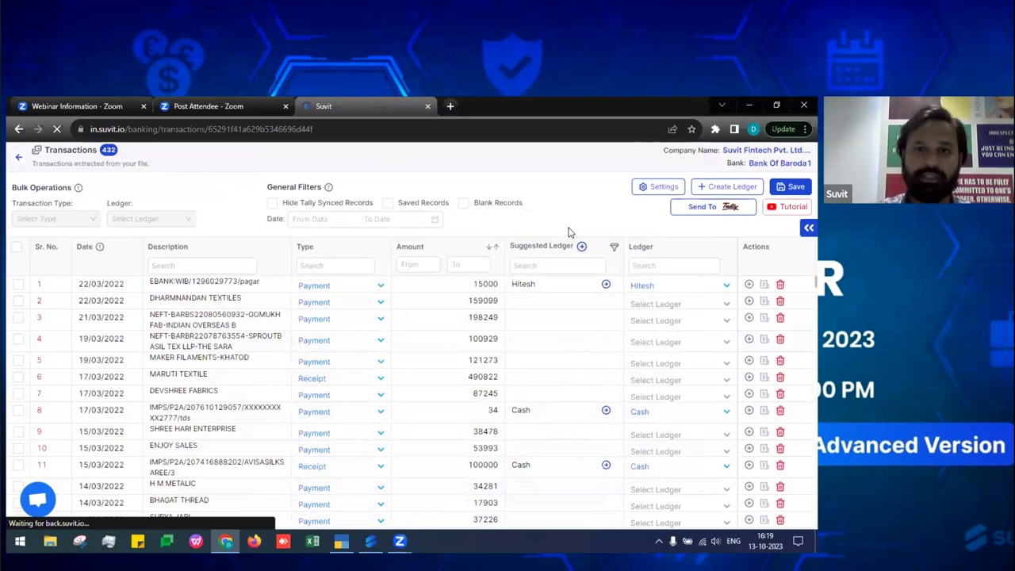
Clone the statement's ebank and imps rules to company Suvit (10016) for the bank Bank of Baroda
left_click(582, 245)
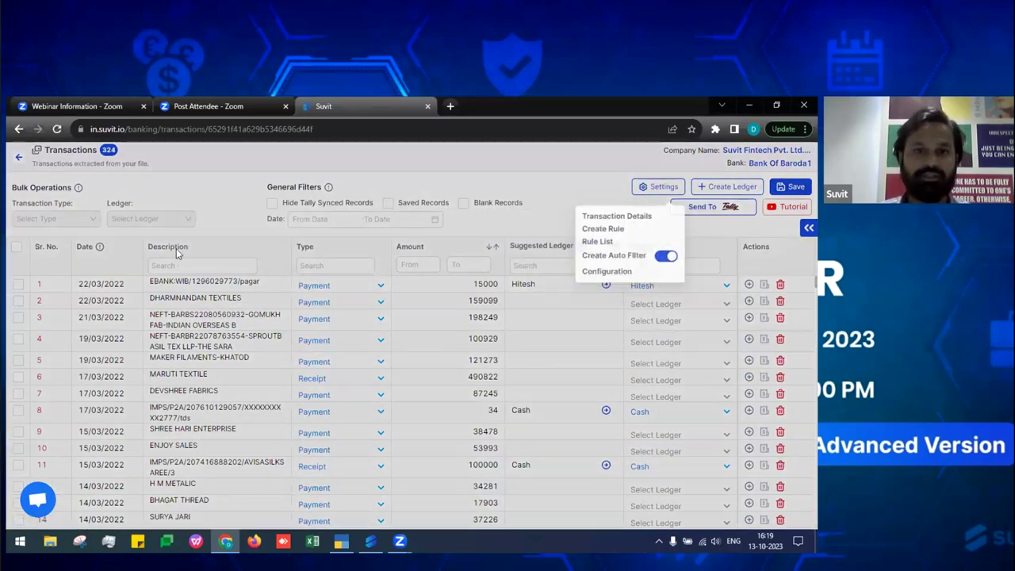
left_click(598, 241)
left_click(150, 247)
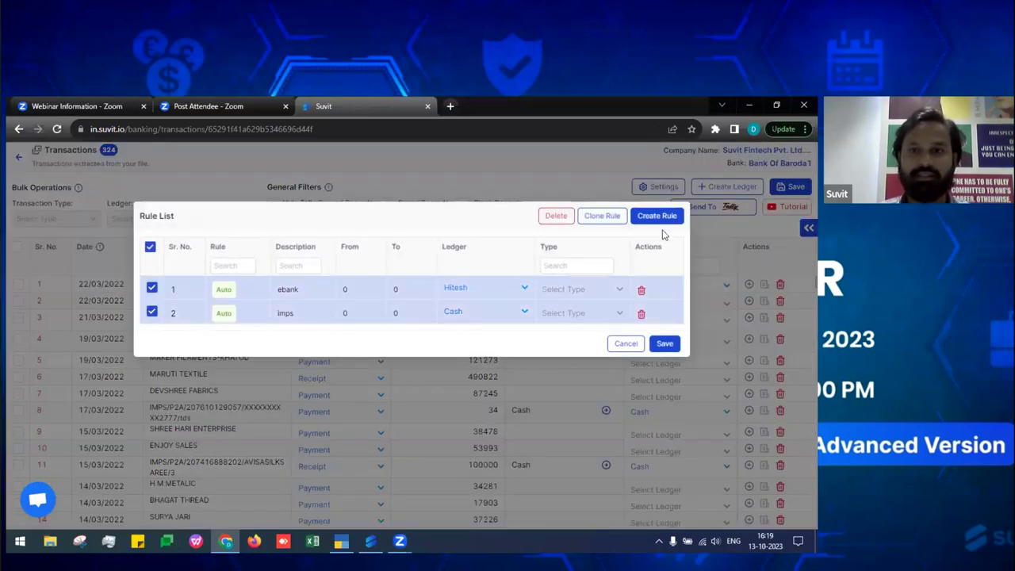
left_click(602, 216)
left_click(269, 256)
type("1001")
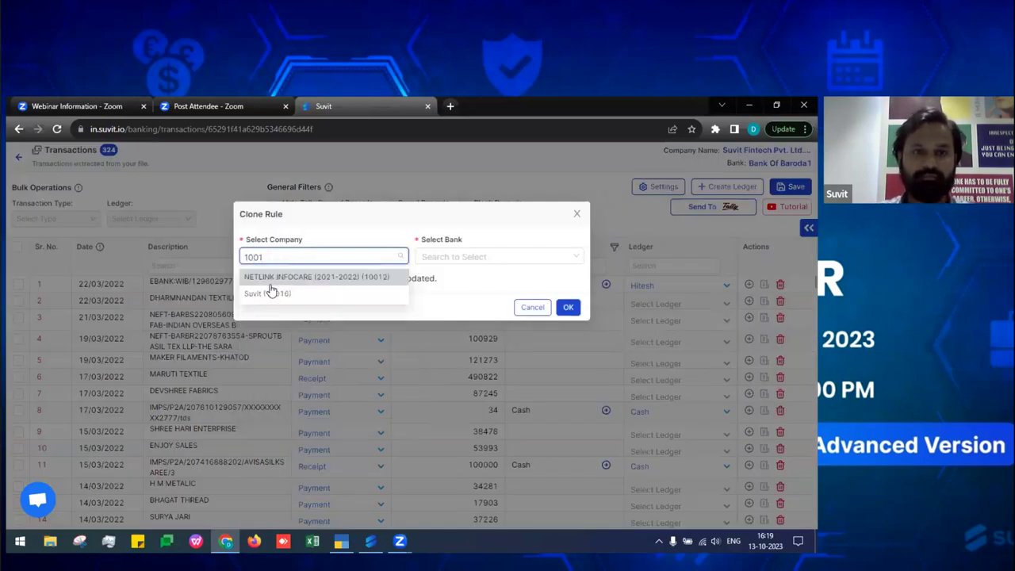
left_click(284, 295)
left_click(455, 257)
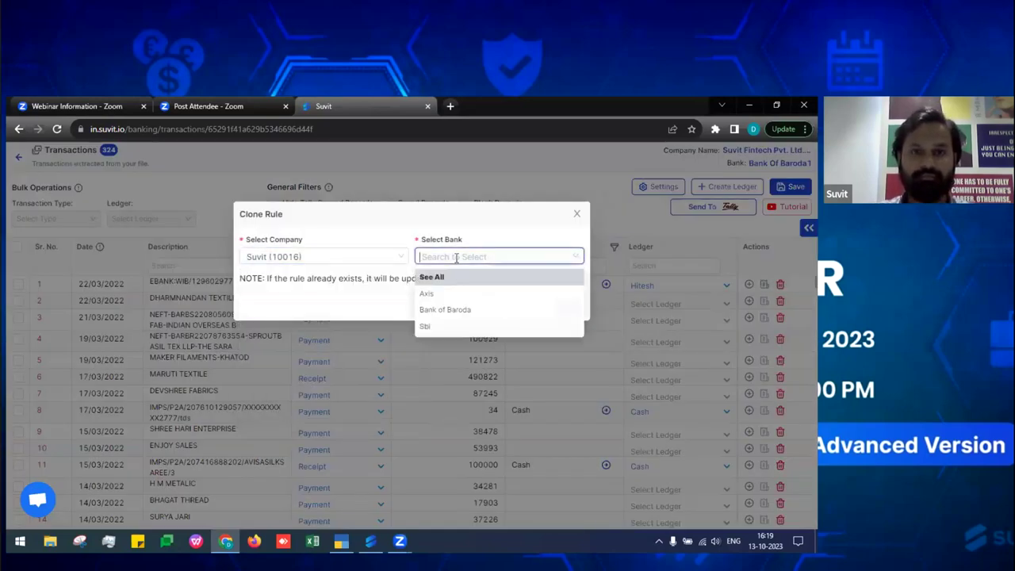
left_click(446, 311)
left_click(567, 310)
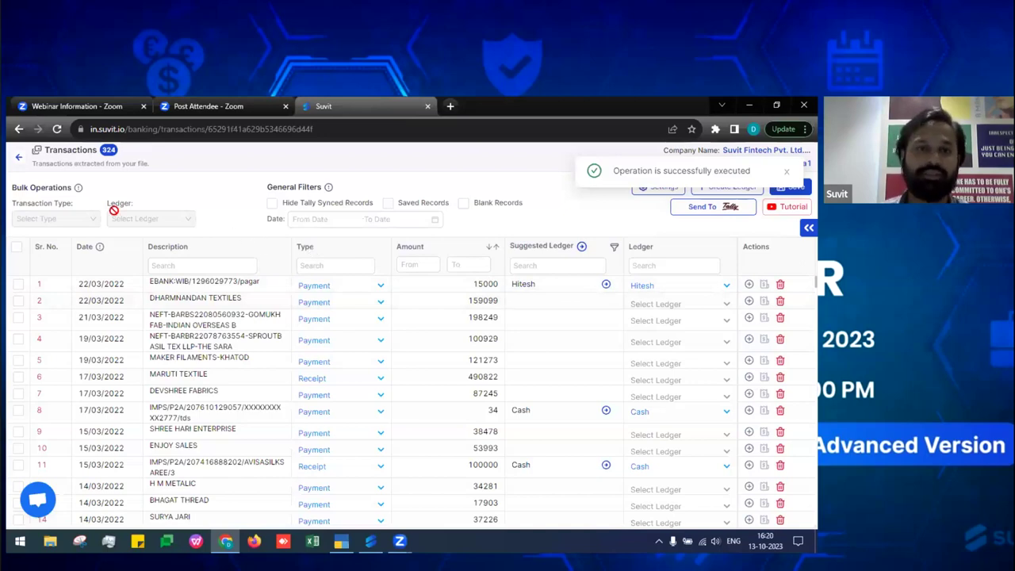
Leave the statement, open the master rule list and search it for company ID 10016
left_click(19, 158)
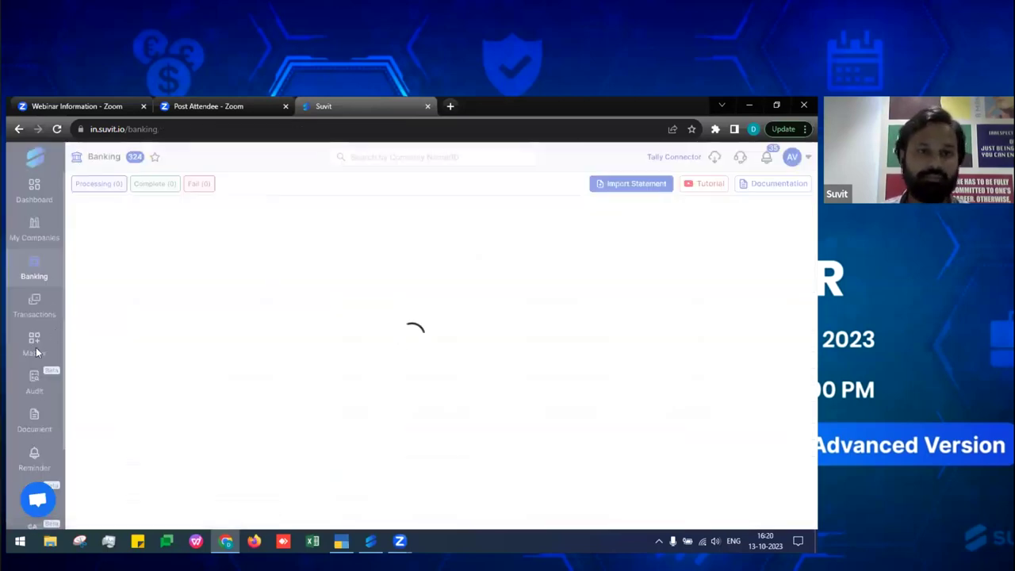
left_click(36, 353)
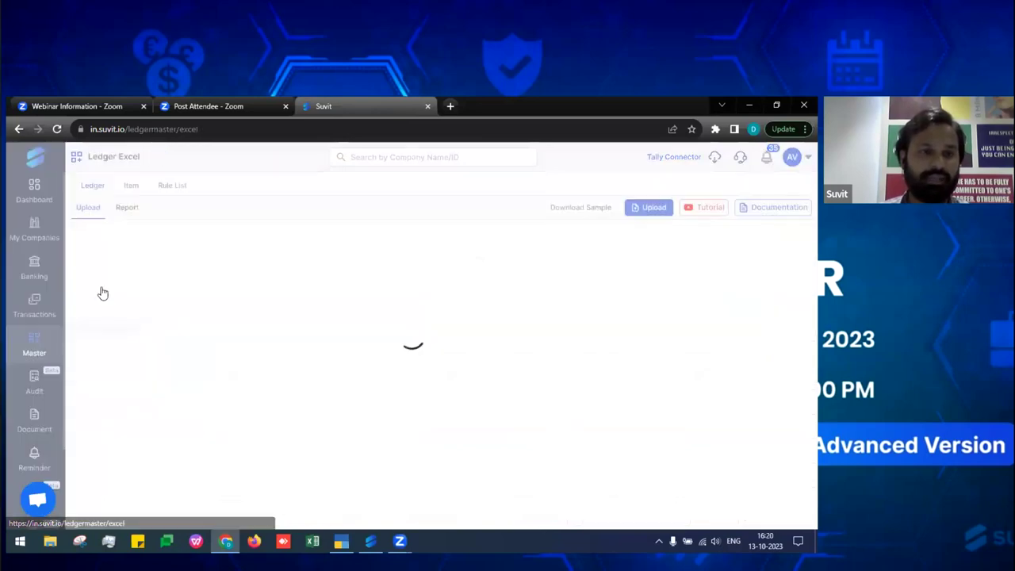
left_click(172, 186)
left_click(456, 156)
type("100")
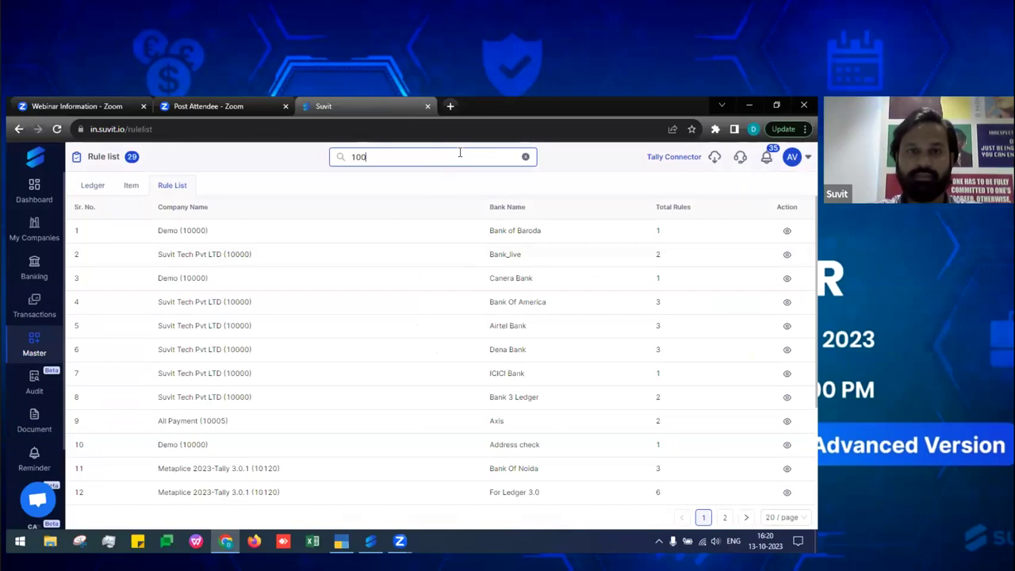
type("16")
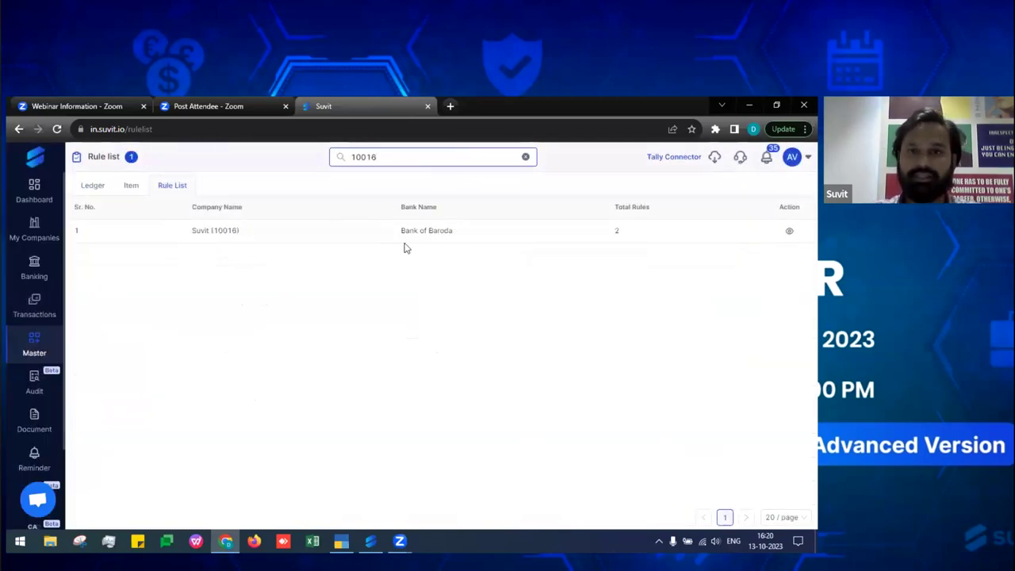
Examine the Bank of Baroda rules of Suvit (10016) and close them
left_click_drag(399, 232, 456, 233)
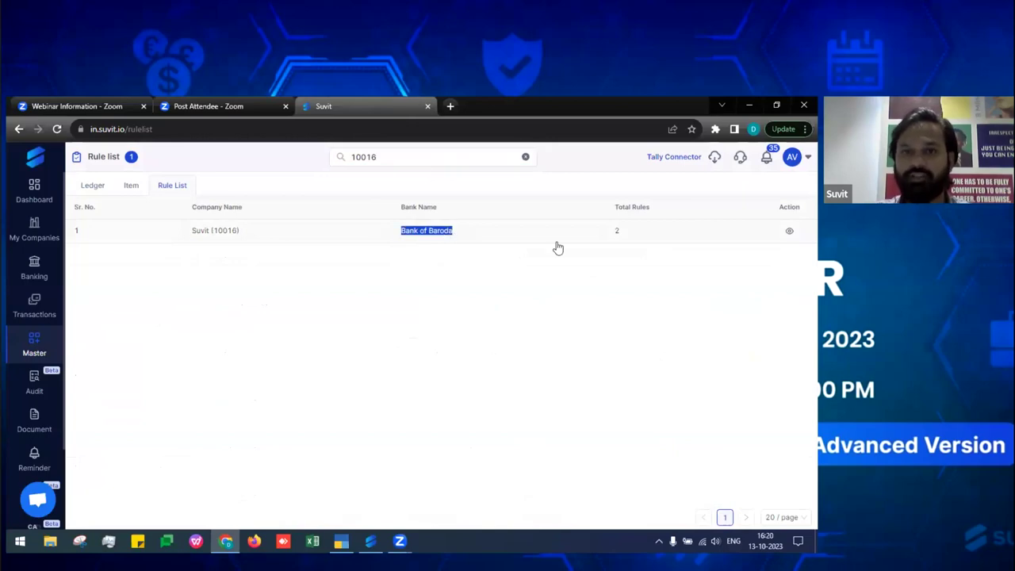
left_click(789, 231)
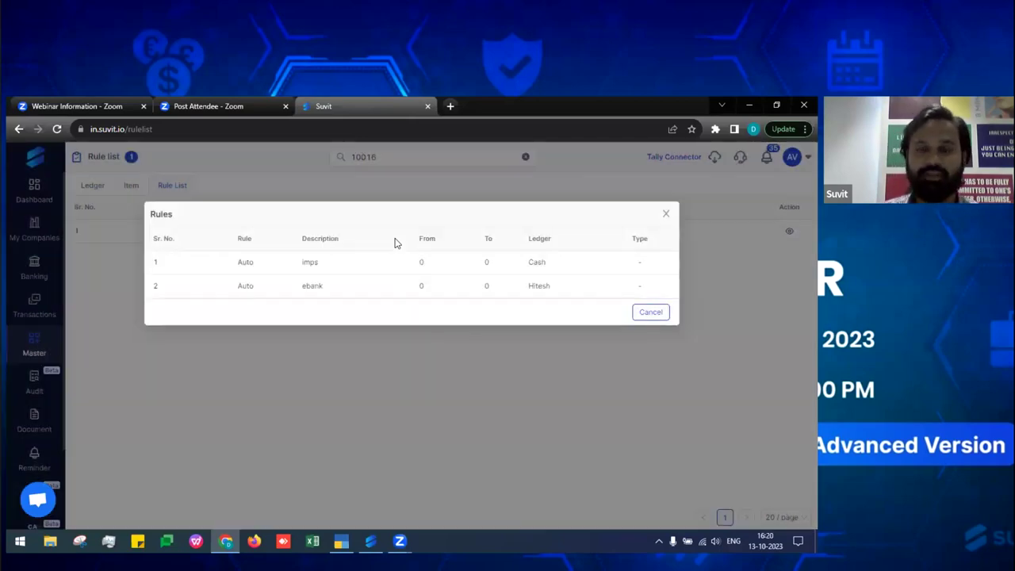
left_click(666, 215)
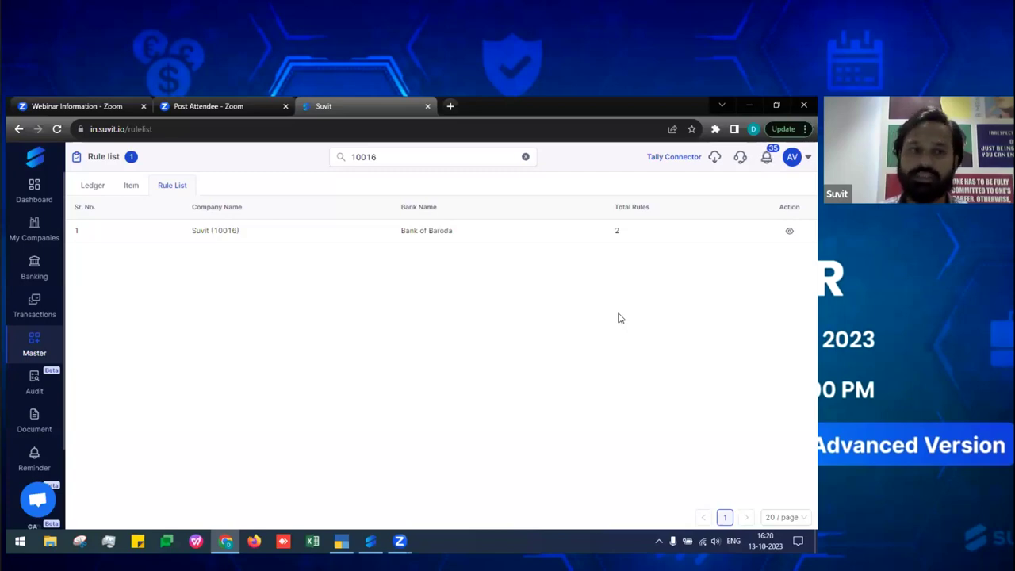
Look through the companies, ledger masters and the sales, sales return, purchase return and journal lists, including the sales sample download options
left_click(45, 233)
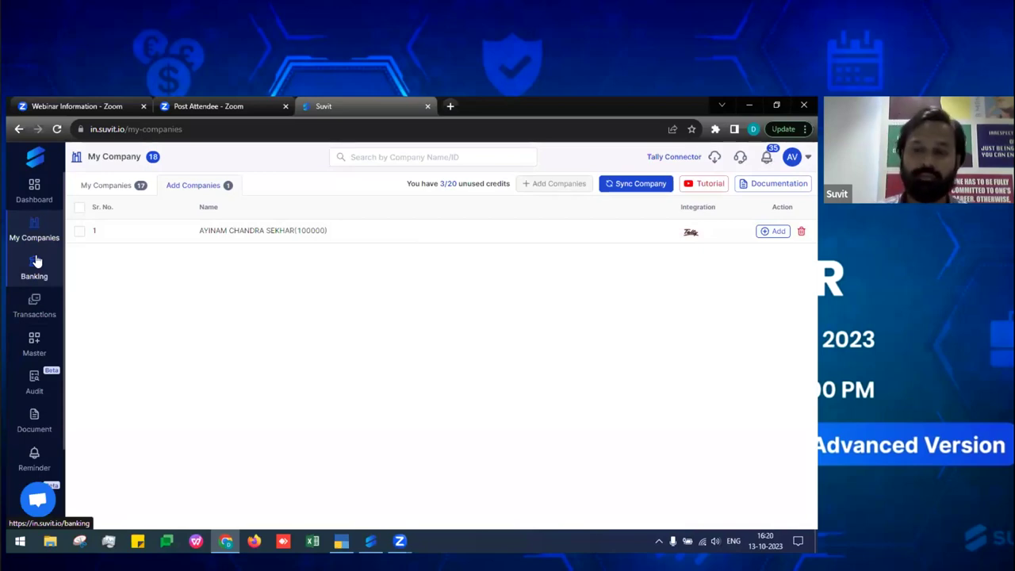
left_click(36, 347)
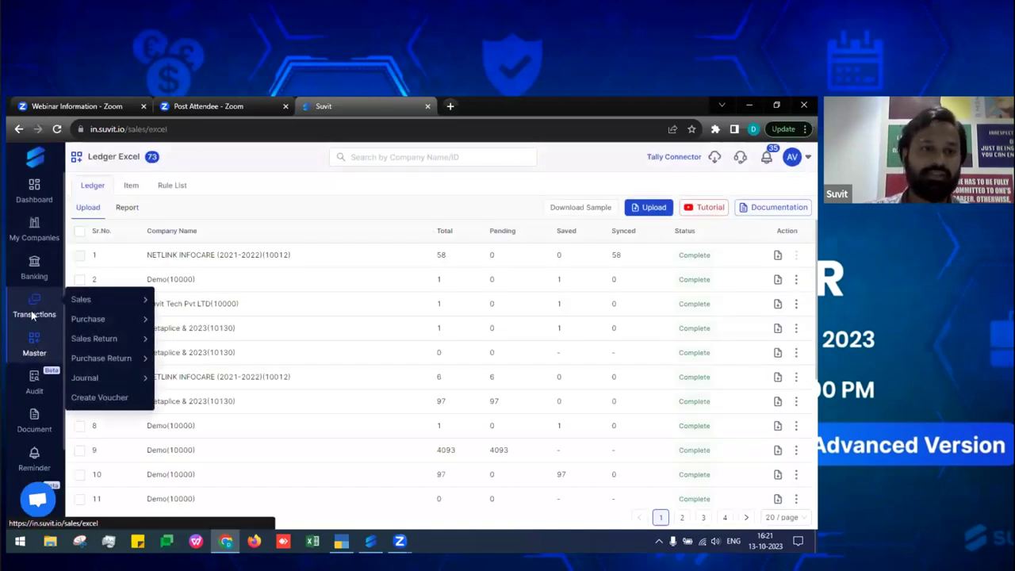
left_click(33, 314)
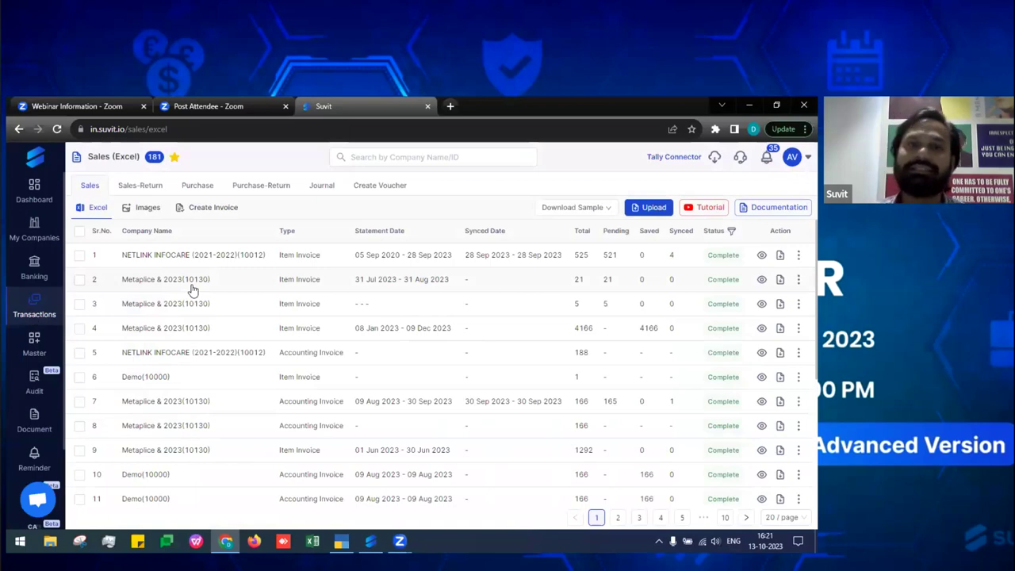
left_click(155, 184)
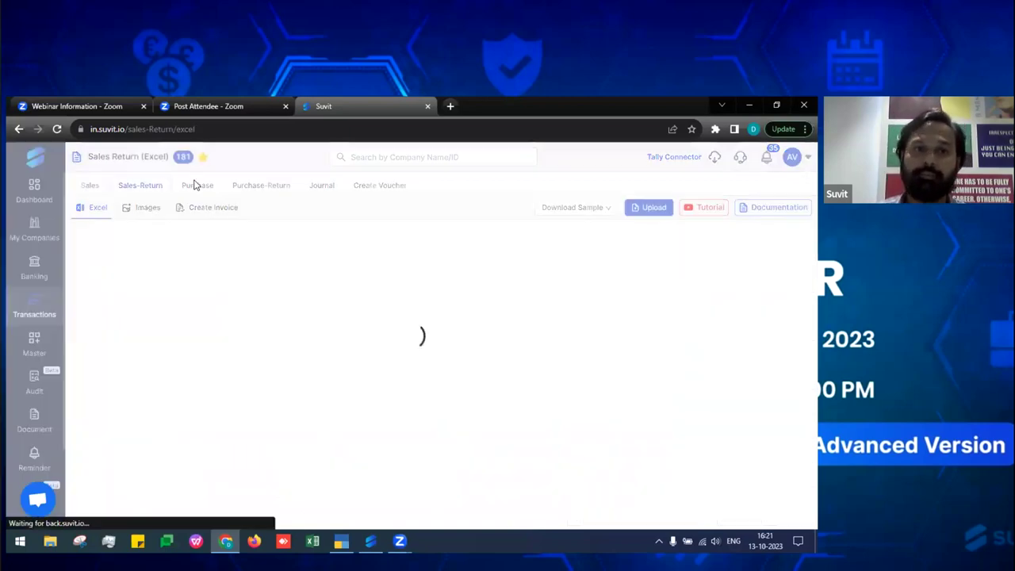
left_click(274, 185)
left_click(321, 186)
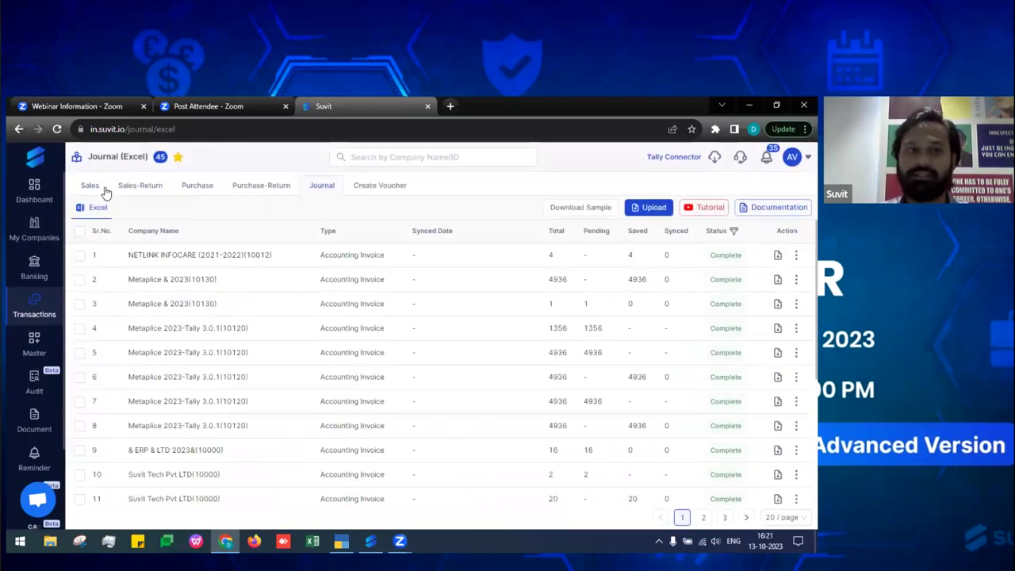
left_click(104, 190)
left_click(600, 209)
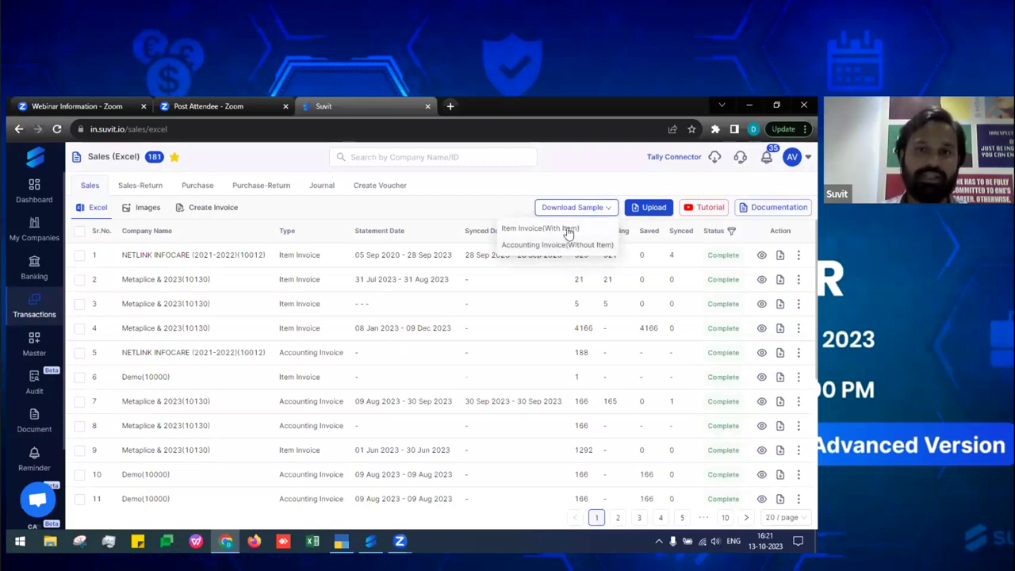
Start a sales upload for company Suvit (10016) with the type Accounting Invoice(Without Item)
left_click(646, 209)
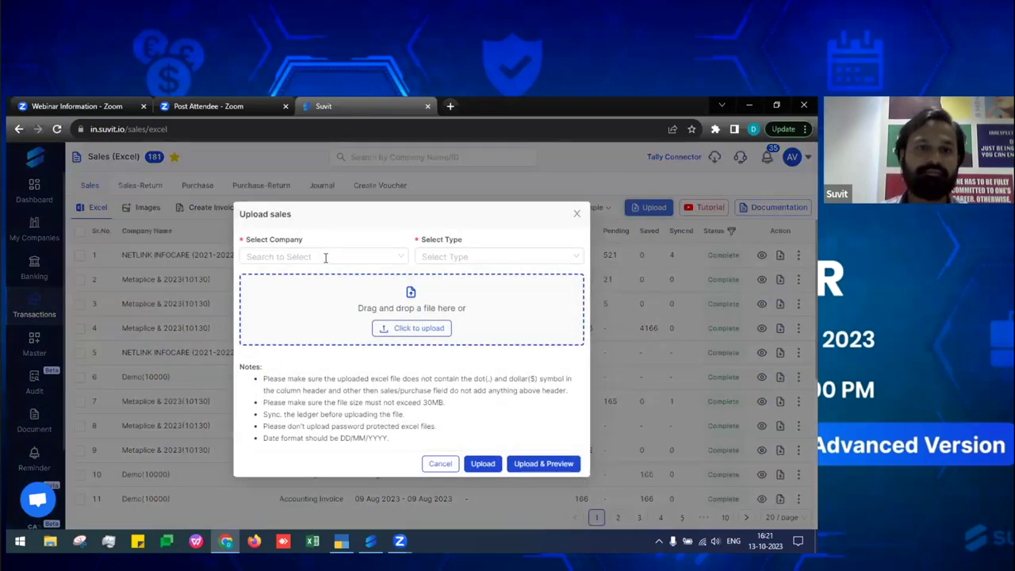
left_click(325, 257)
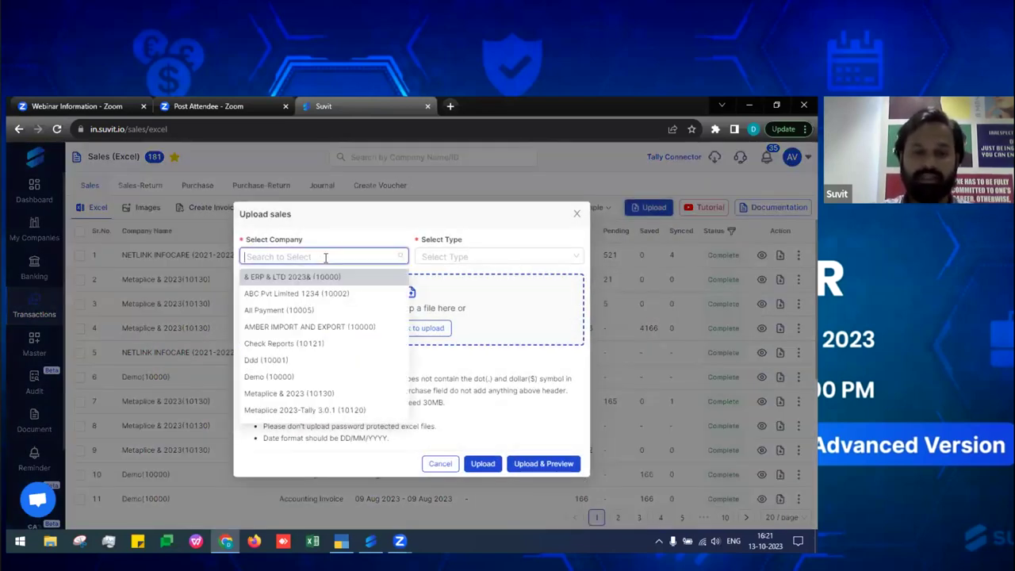
type("suvi")
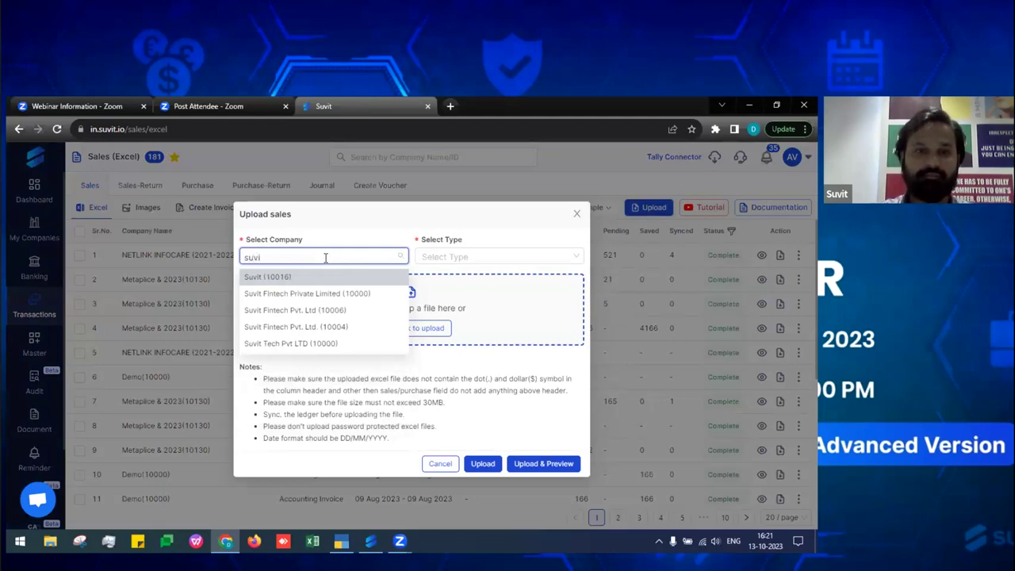
left_click(368, 278)
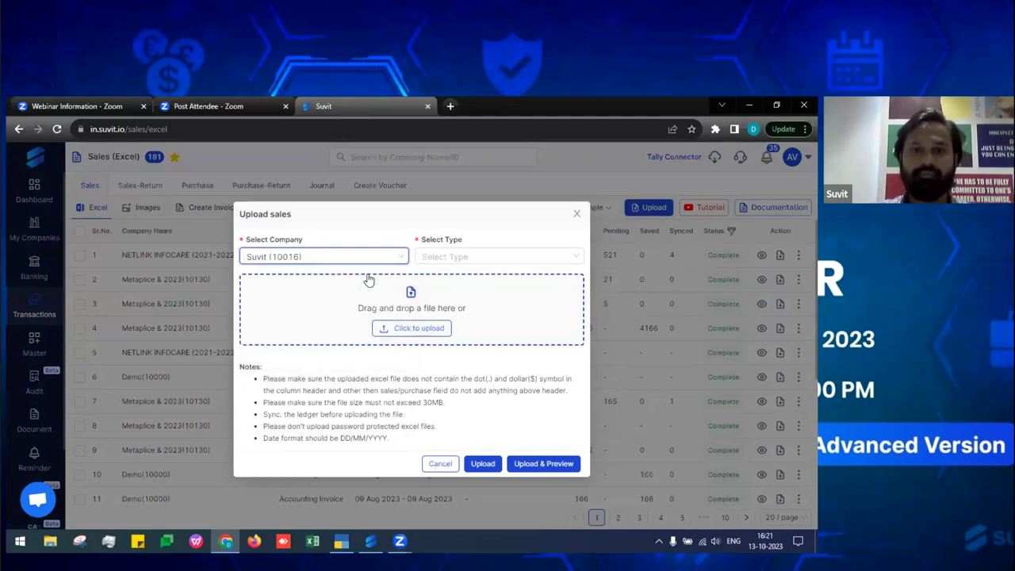
left_click(448, 260)
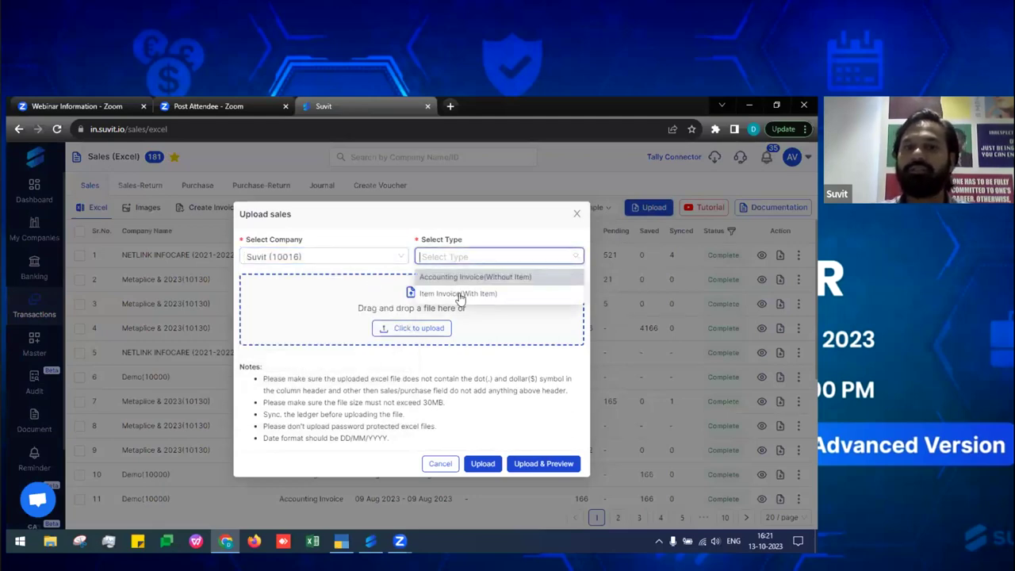
left_click(462, 279)
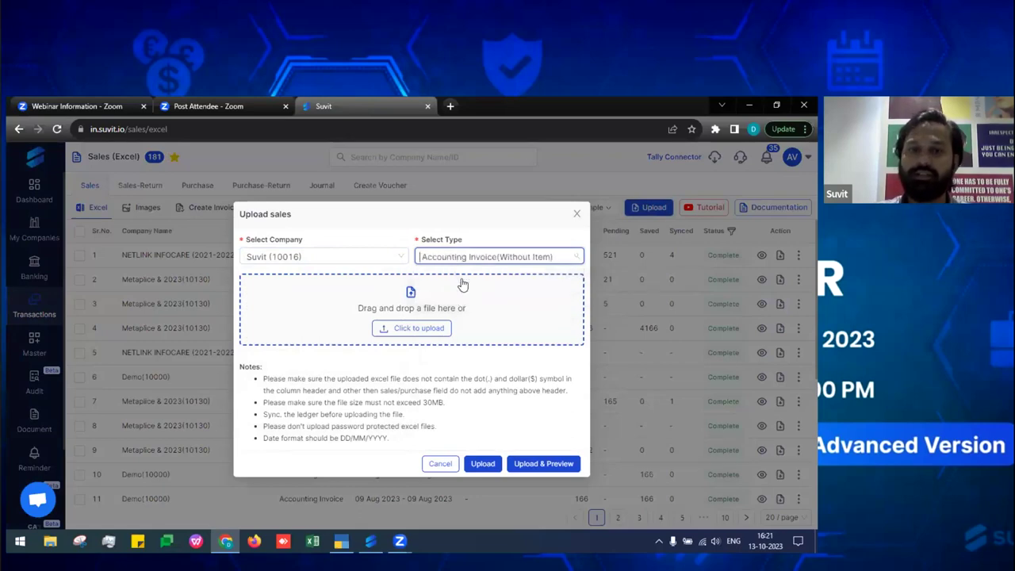
Attach the Sales register file from the Desktop, upload it, and open the field mapping of the new Suvit (10016) entry
left_click(436, 330)
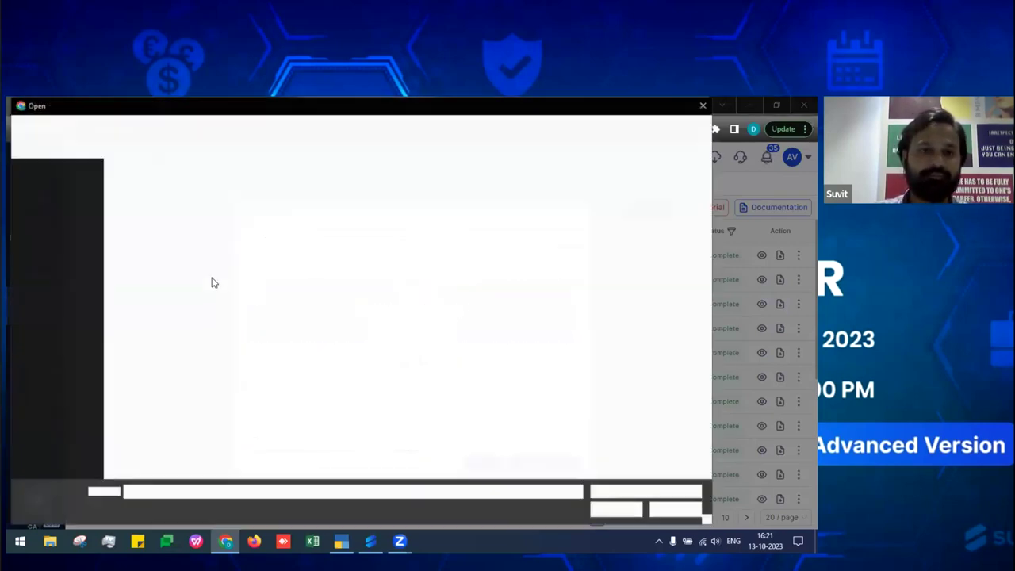
left_click(213, 279)
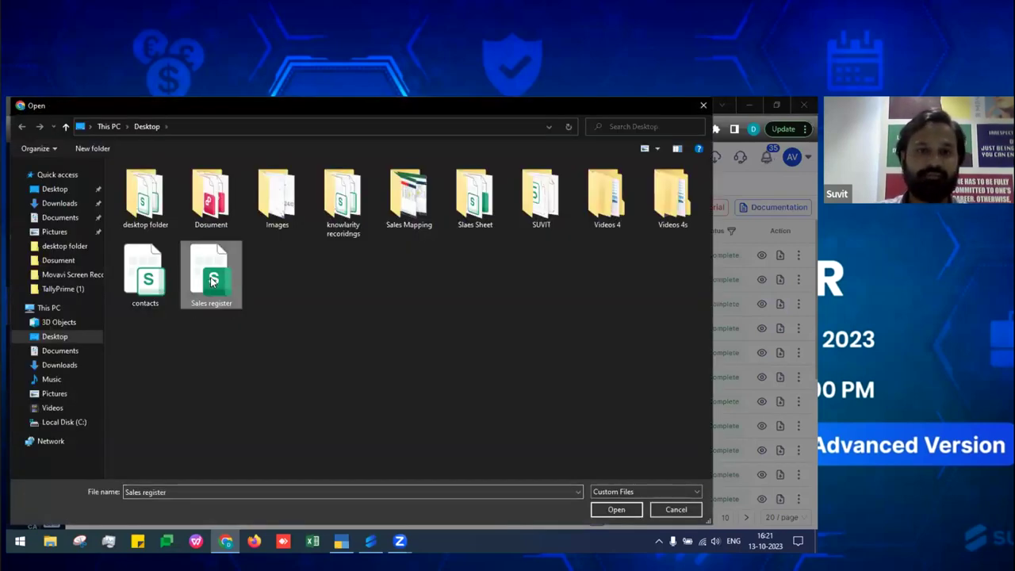
double_click(212, 279)
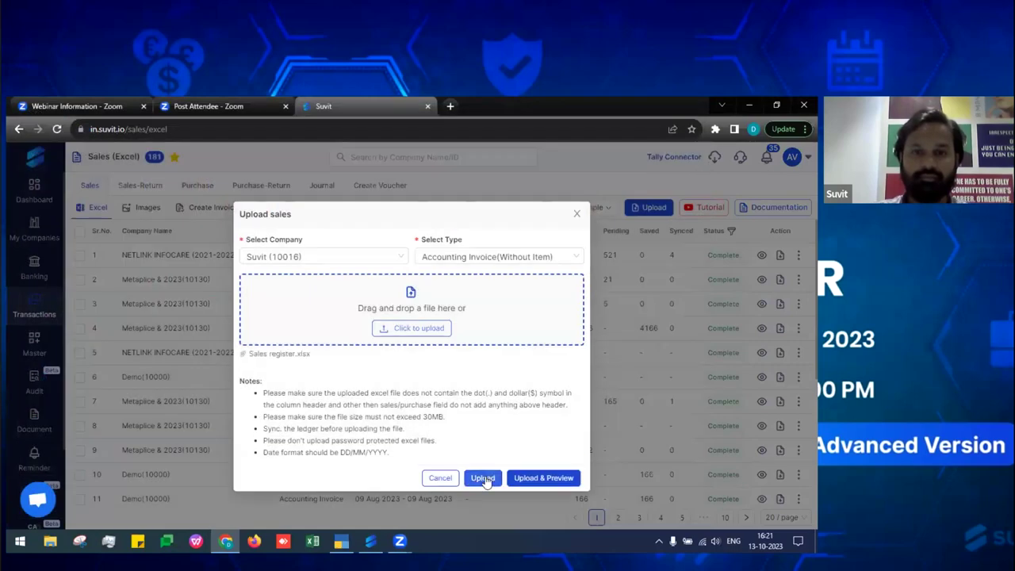
left_click(483, 479)
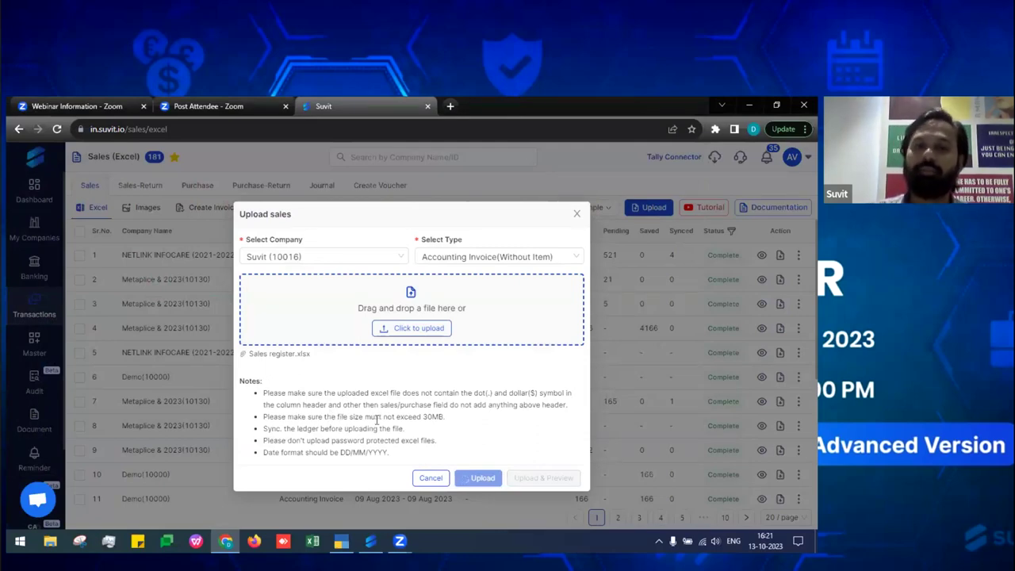
left_click_drag(263, 393, 386, 452)
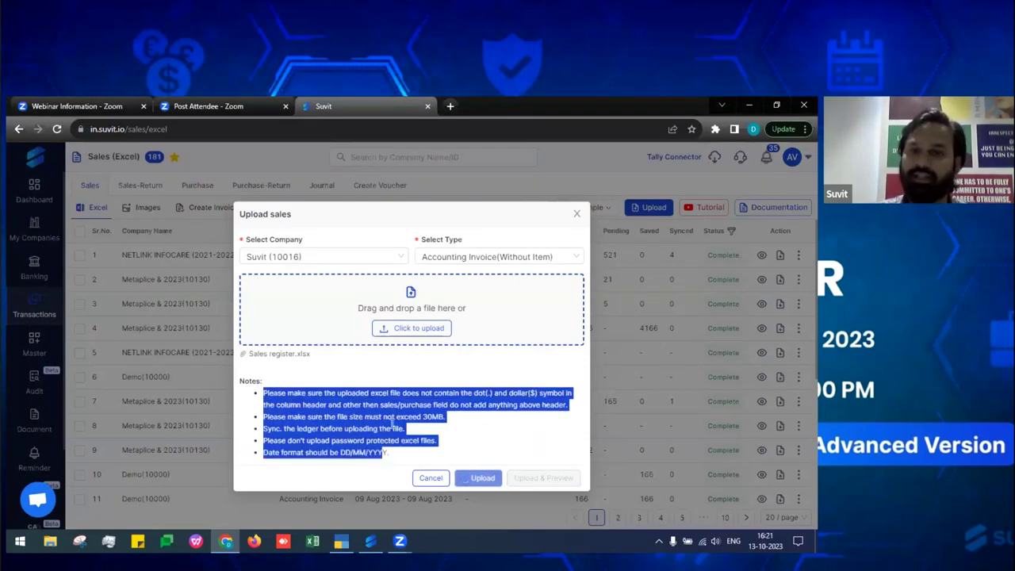
left_click(451, 370)
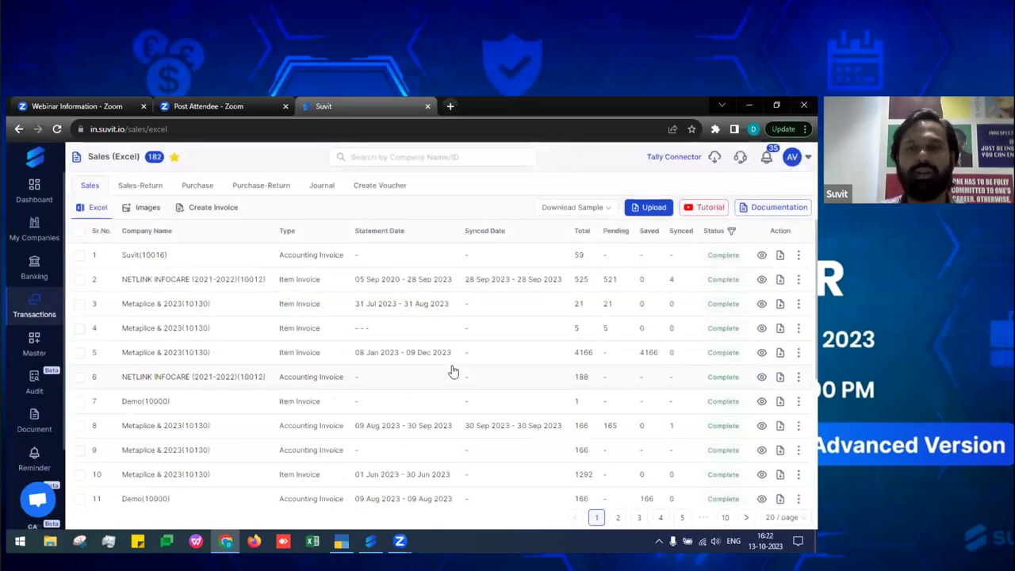
left_click(712, 256)
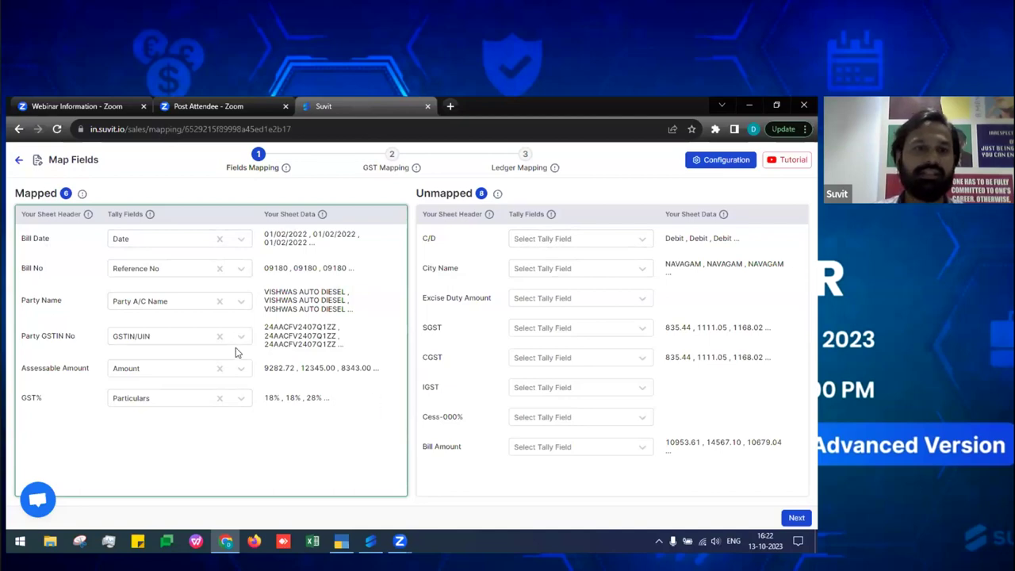
Clear the Tally field of Assessable Amount and map it to Amount again
left_click(220, 368)
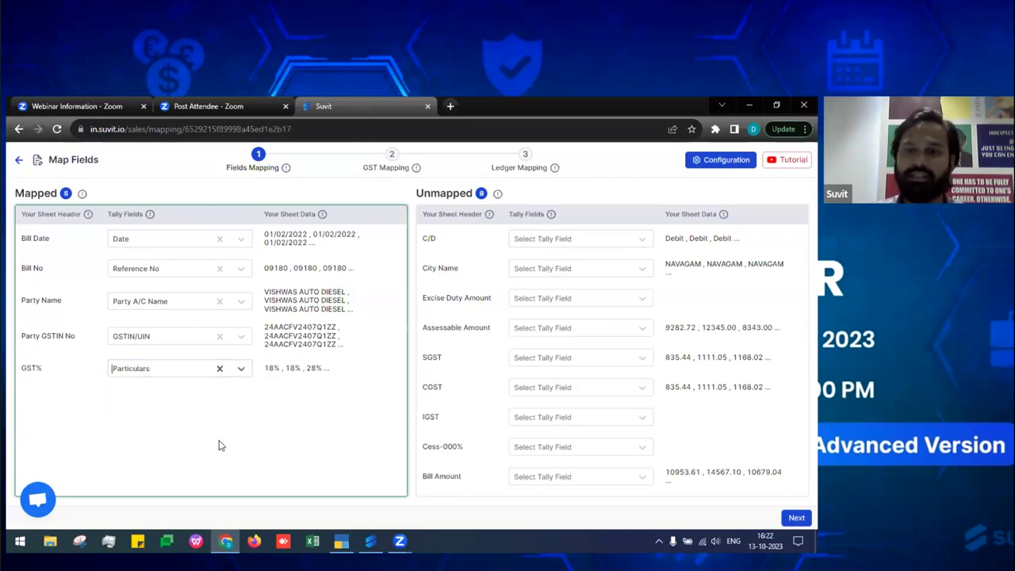
left_click(547, 478)
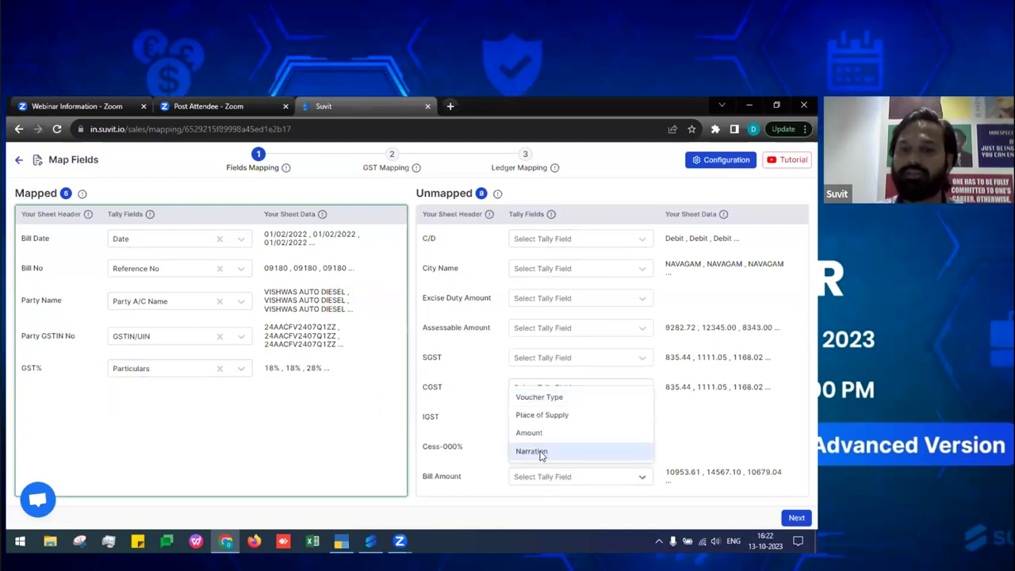
left_click(311, 417)
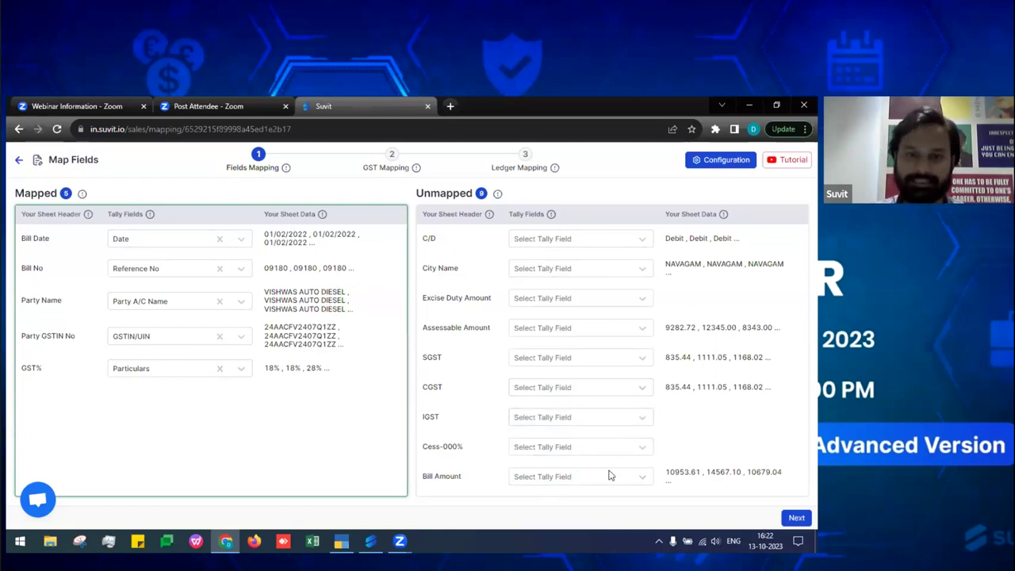
left_click(584, 333)
type("amou")
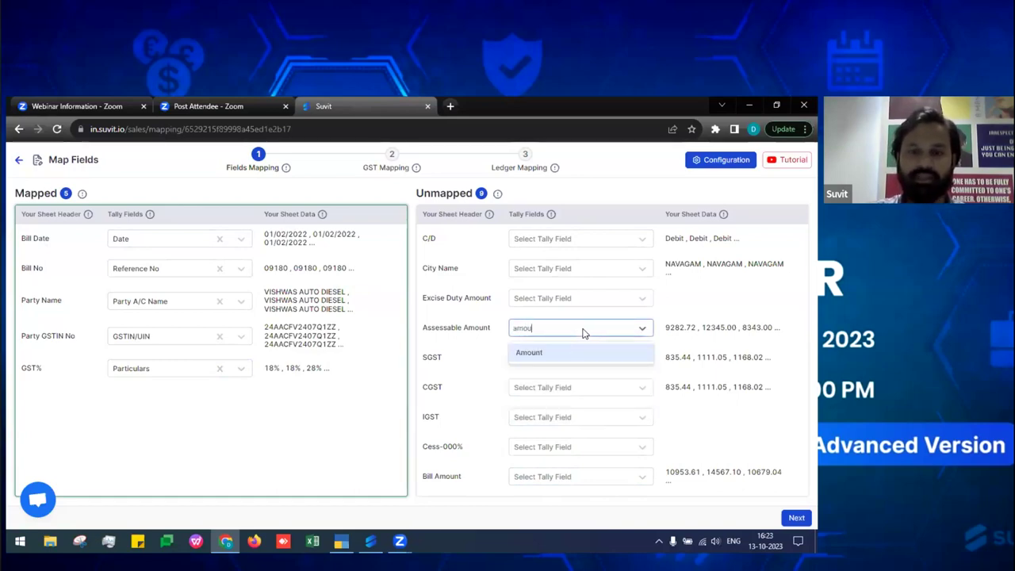
left_click(576, 352)
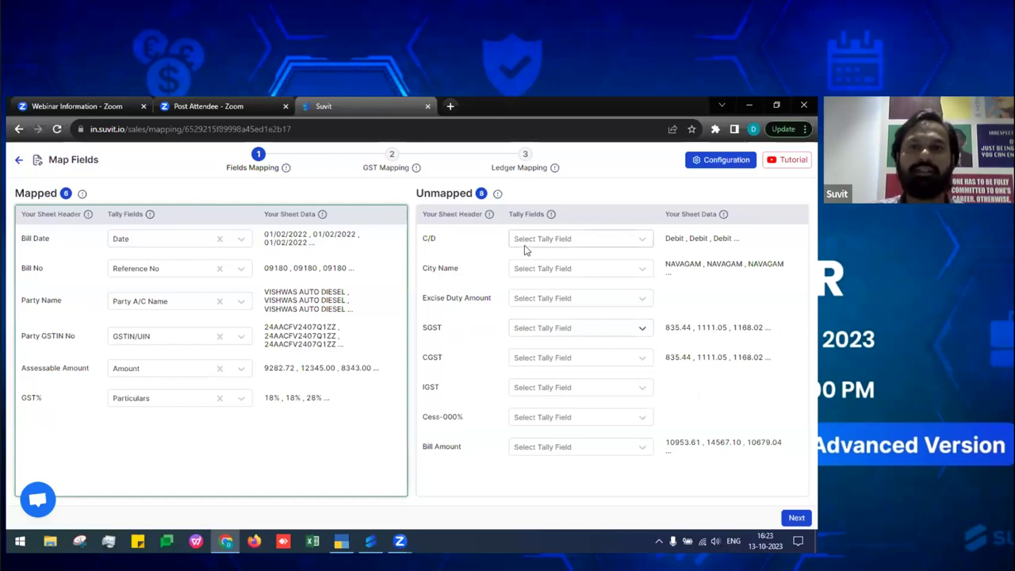
Expand Party Details in the field configuration, switch Mailing Name(Buyer) on and off again, and save the configuration
left_click(707, 163)
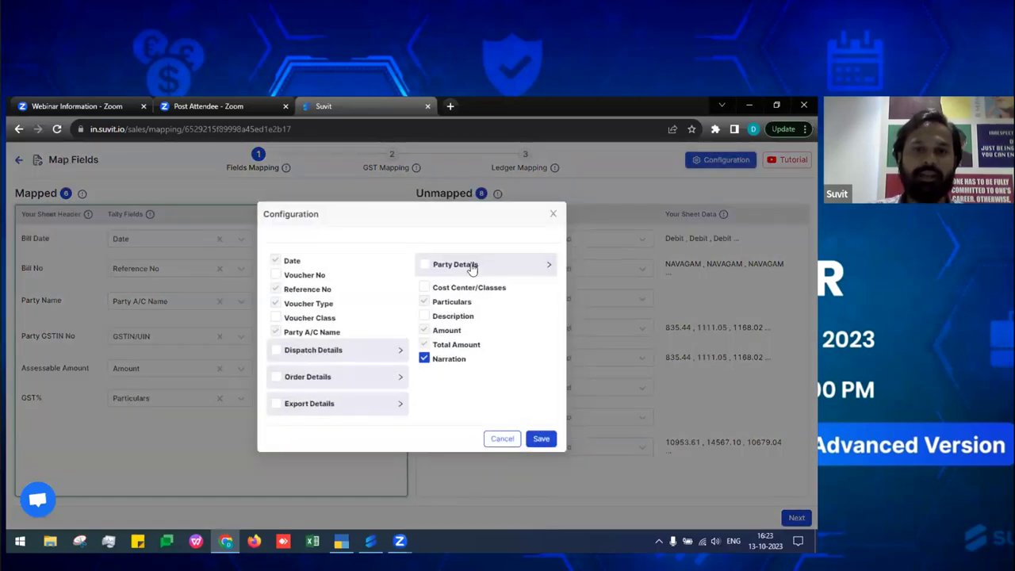
left_click(472, 268)
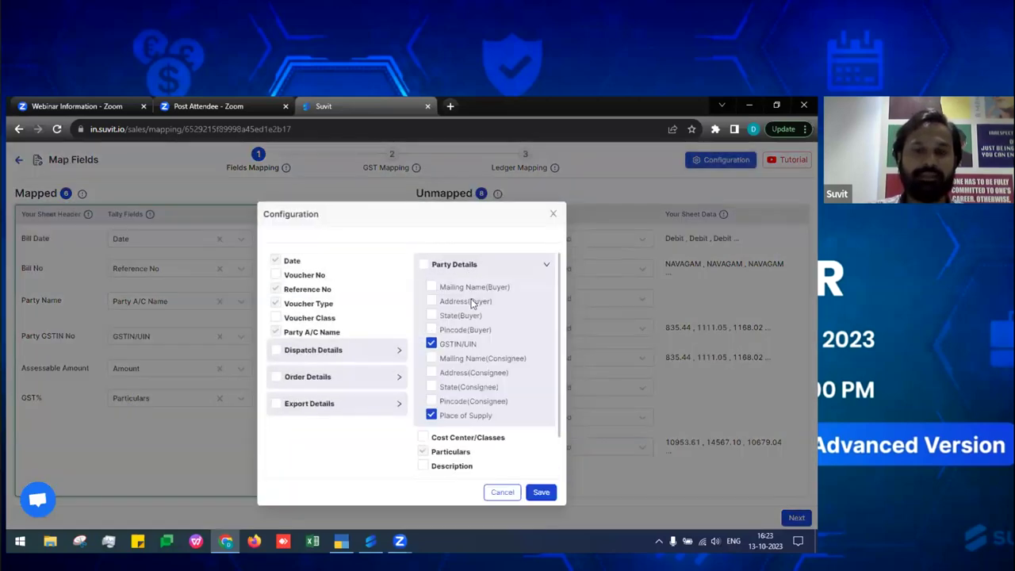
left_click(431, 287)
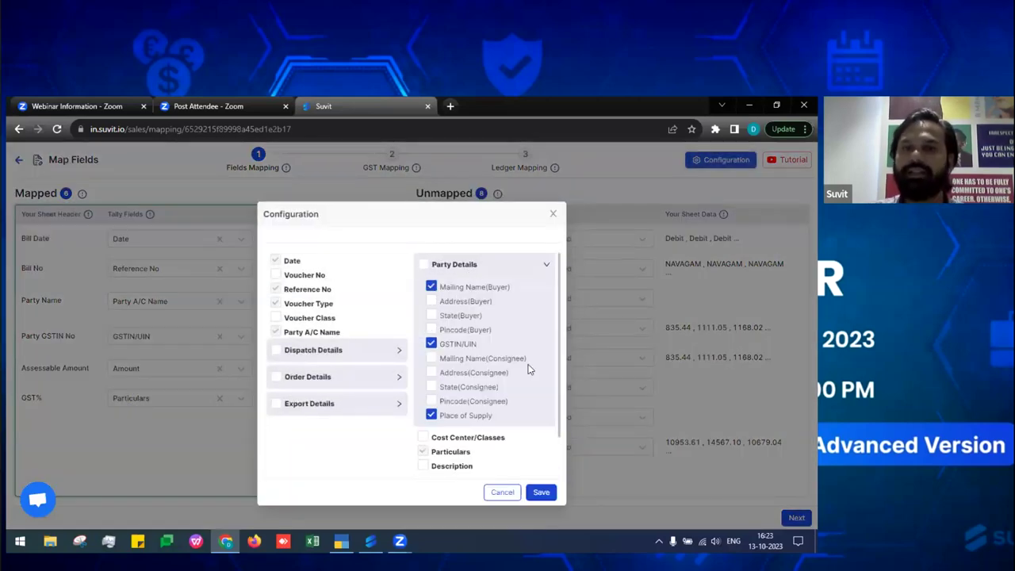
left_click(432, 287)
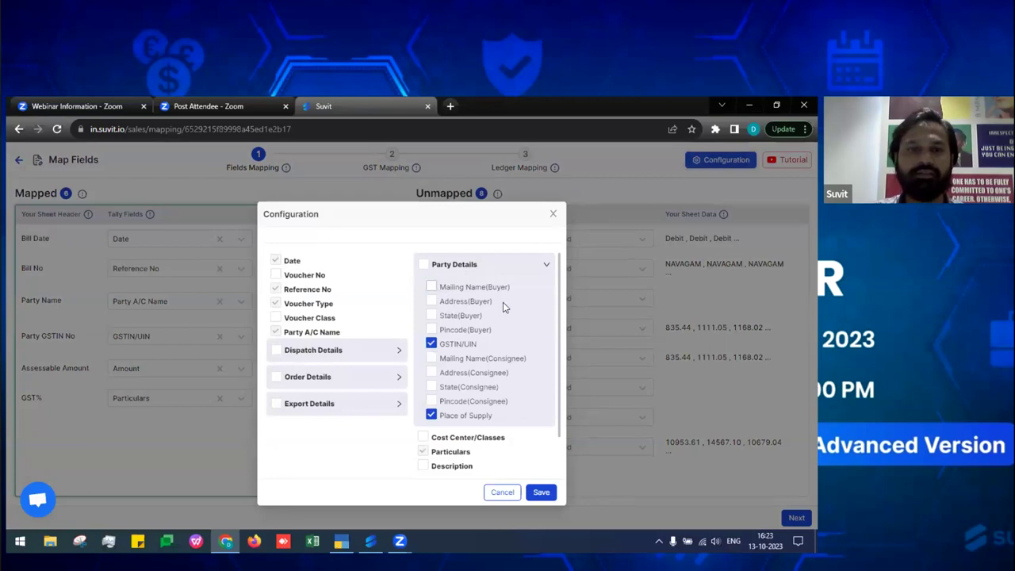
left_click(542, 492)
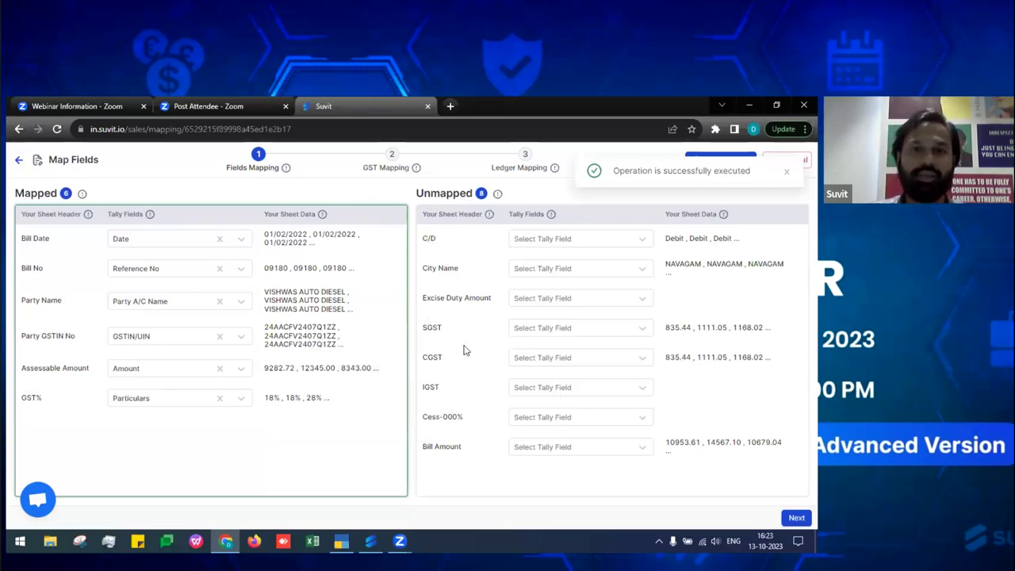
Check which Tally fields are offered for the unmapped SGST column and point out the SGST and CGST headers
left_click(529, 329)
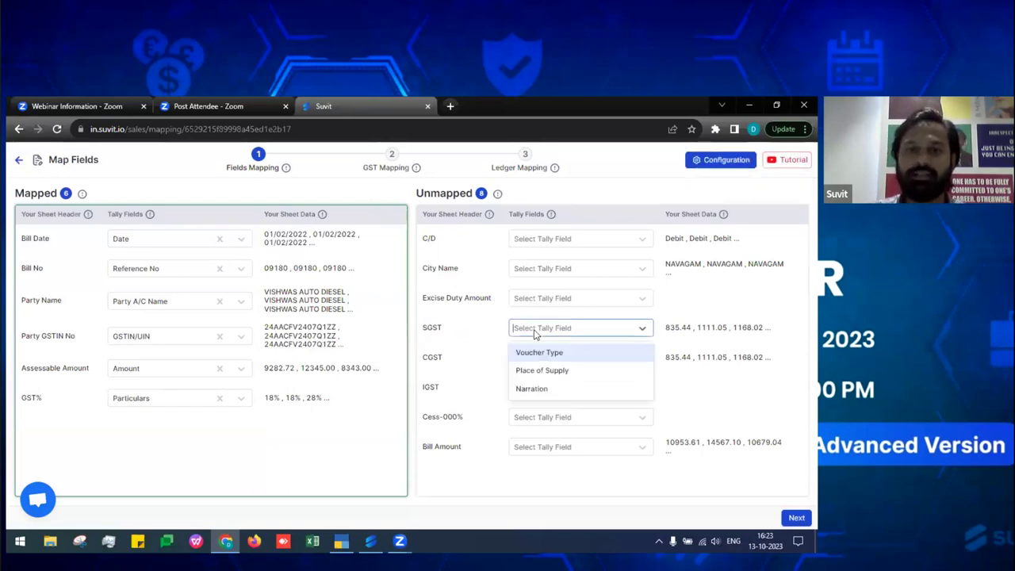
double_click(432, 327)
double_click(430, 358)
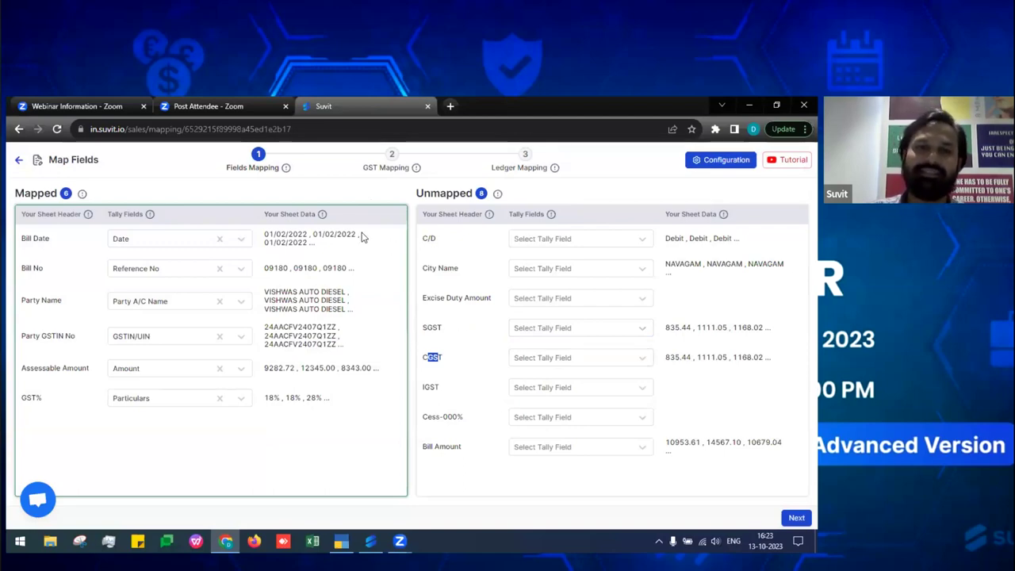
Go on to the GST mapping and assign the SGST ledger to SGST
left_click(392, 159)
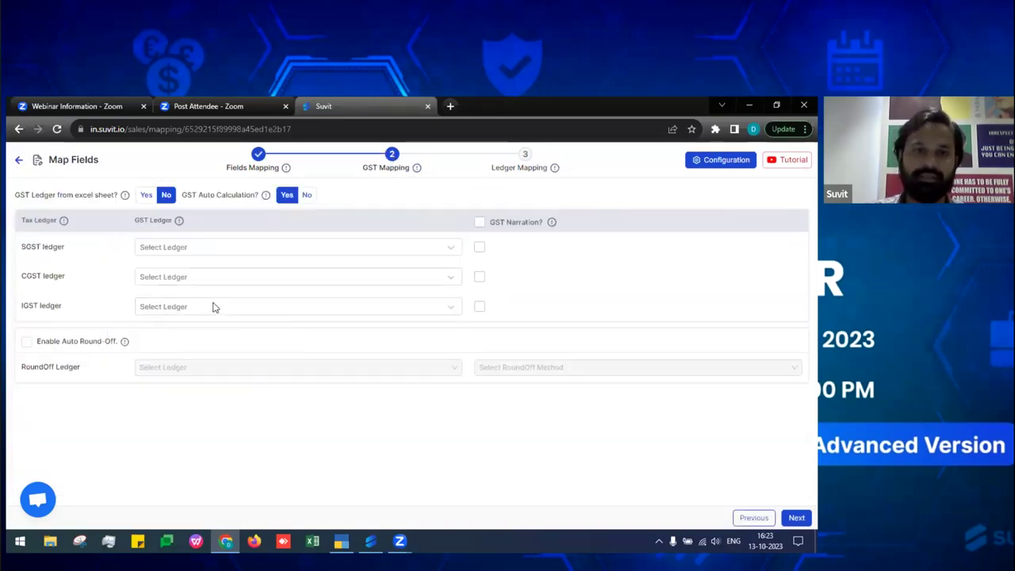
left_click(200, 248)
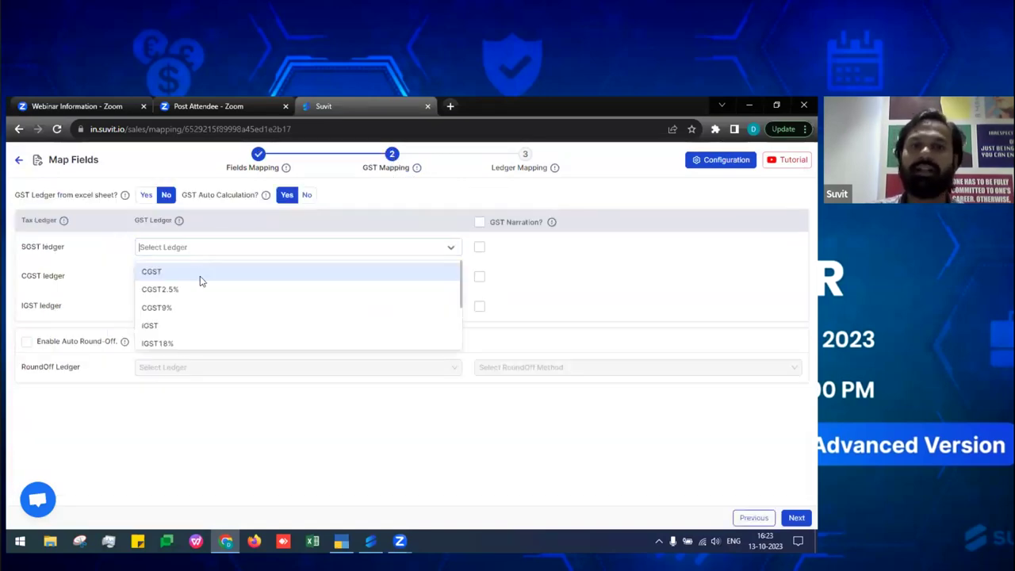
left_click(195, 278)
left_click(195, 256)
type("sg")
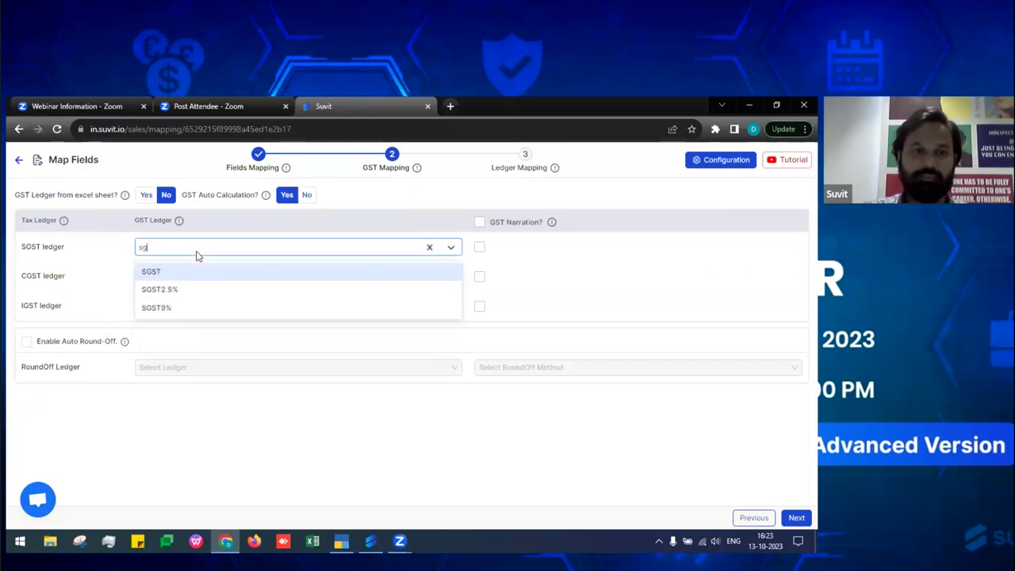
left_click(187, 272)
Assign the CGST ledger to CGST and the IGST ledger to IGST
left_click(187, 283)
type("cg")
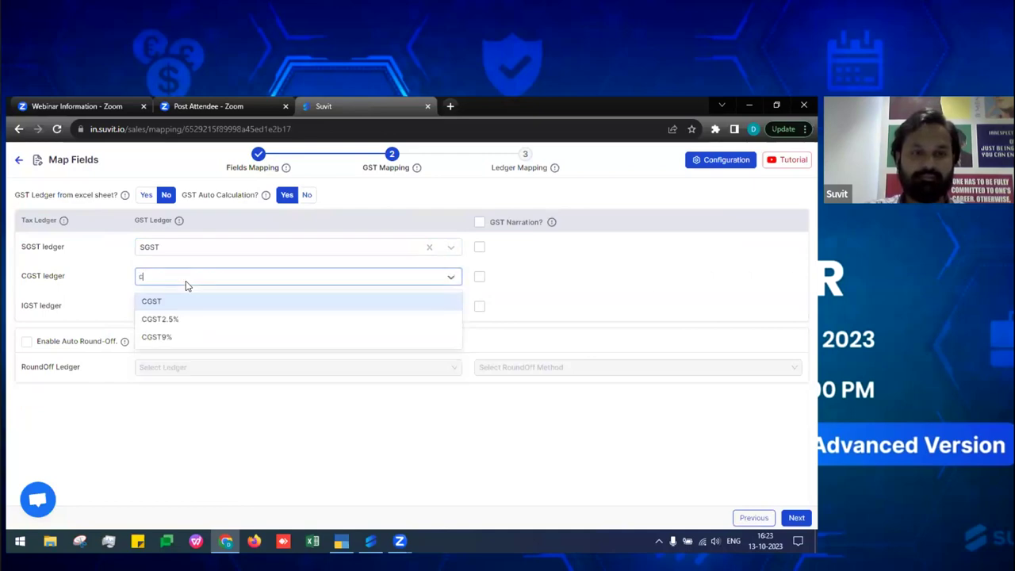
left_click(189, 302)
left_click(190, 308)
type("ig")
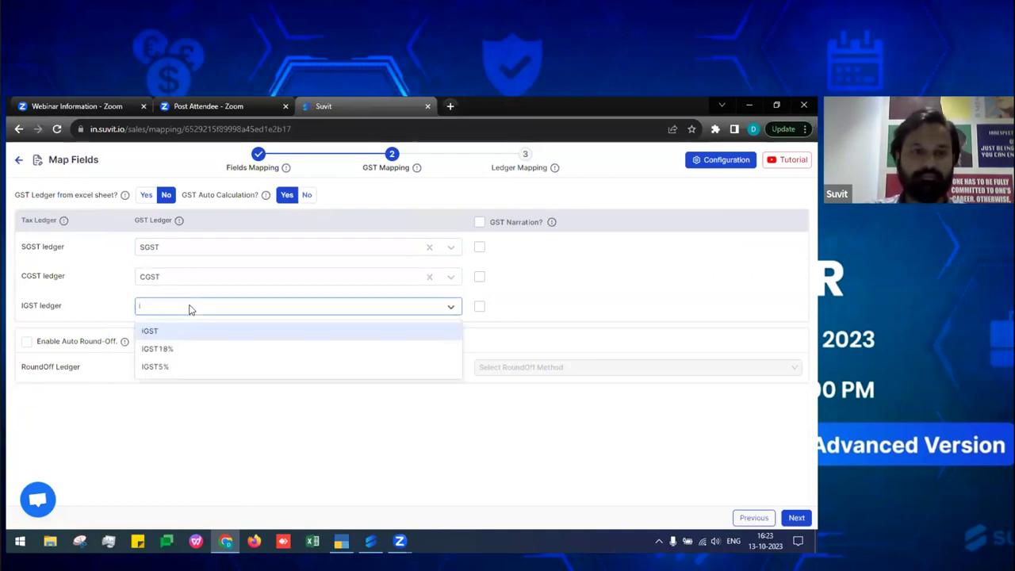
left_click(186, 333)
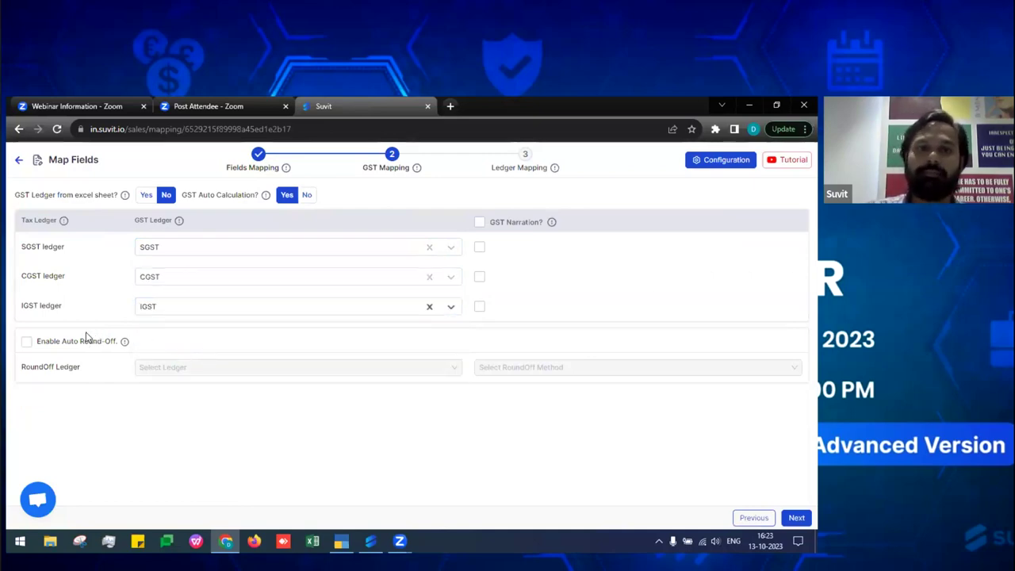
Enable Auto Round-Off, view the round-off ledgers and methods on offer, and disable it again
left_click_drag(49, 345, 95, 344)
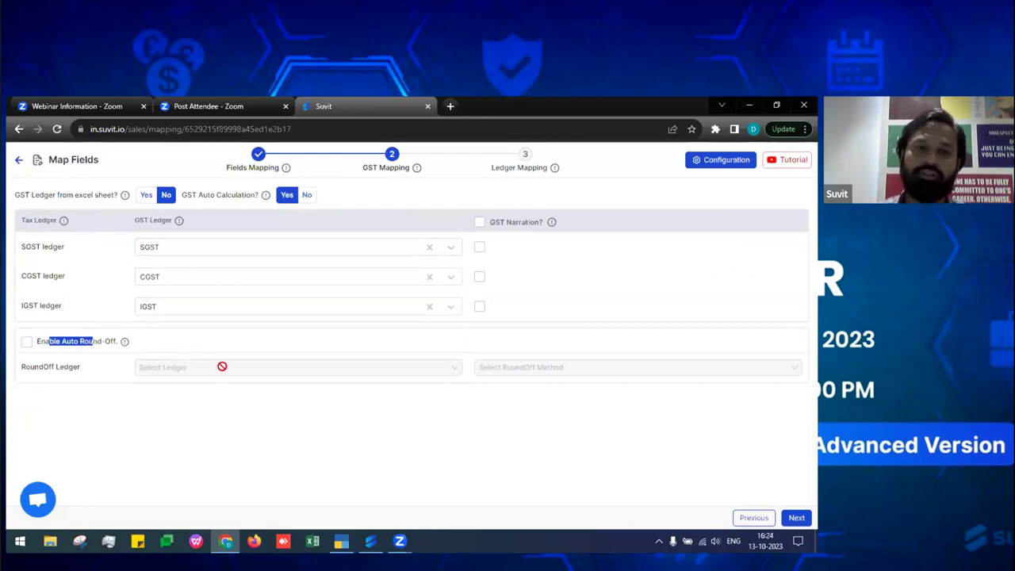
left_click(27, 343)
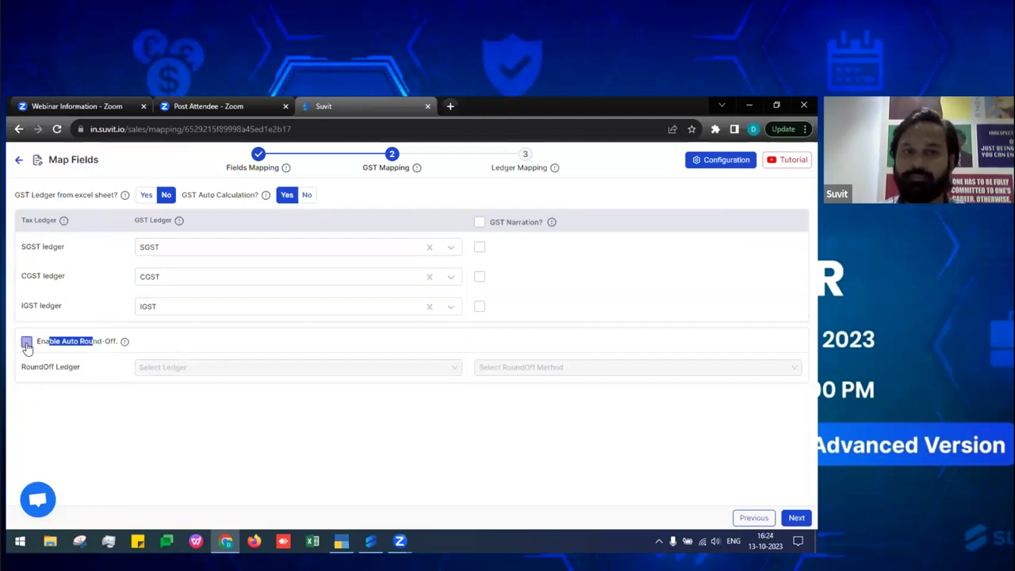
left_click(169, 370)
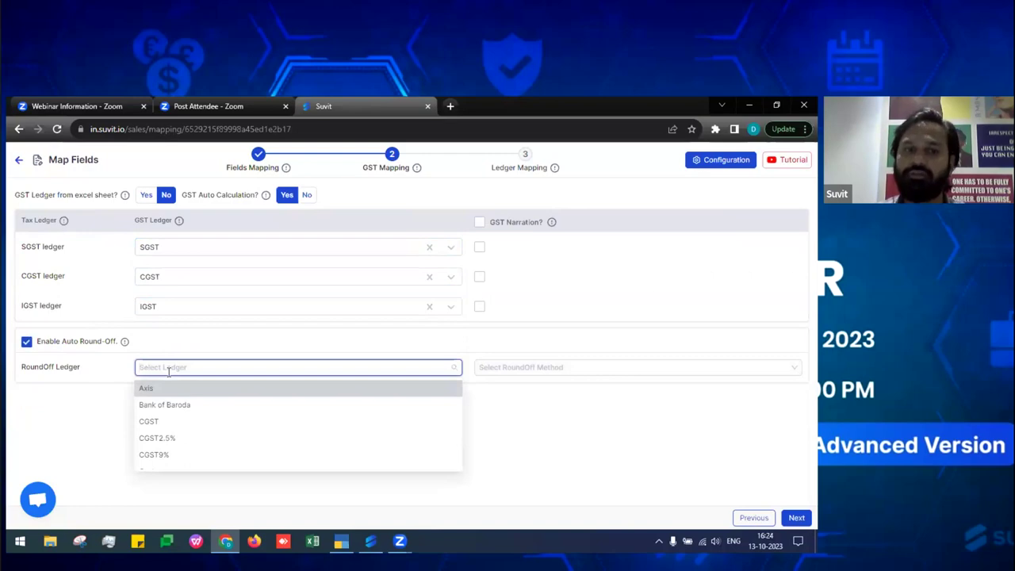
left_click(603, 367)
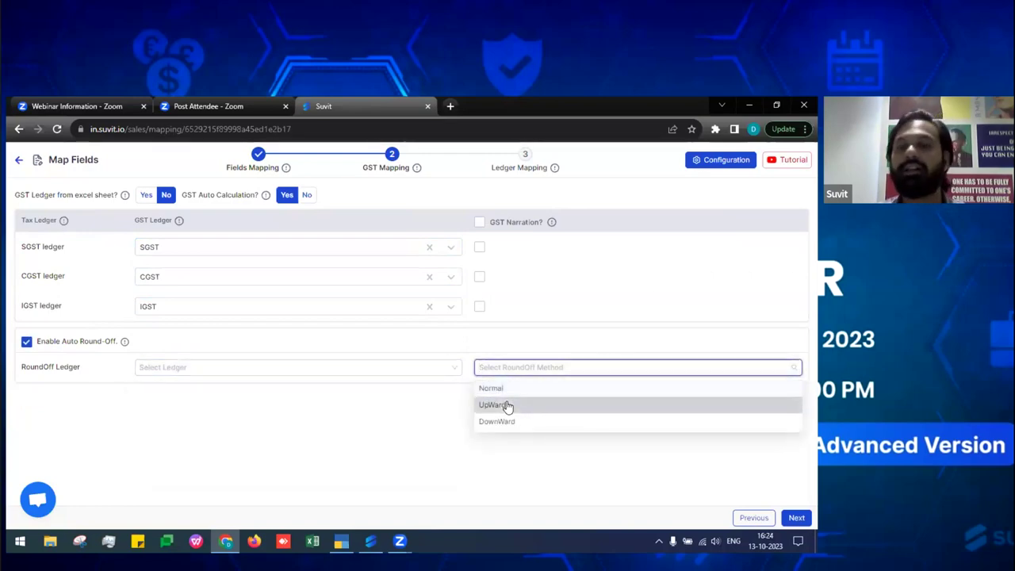
left_click(27, 341)
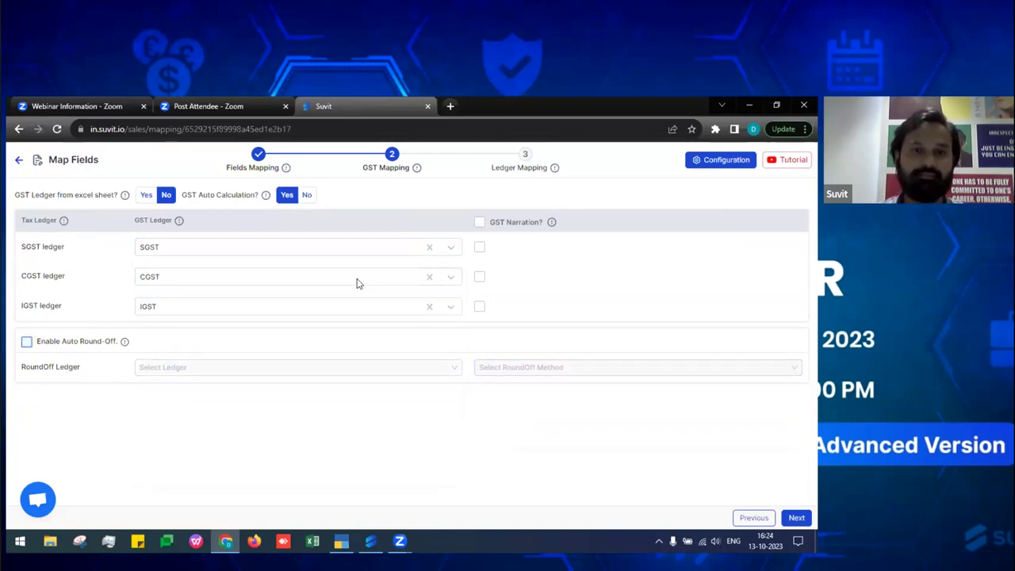
Go on to the ledger mapping, check the ledgers offered for Cess-000% without choosing one, and save and proceed
left_click(520, 163)
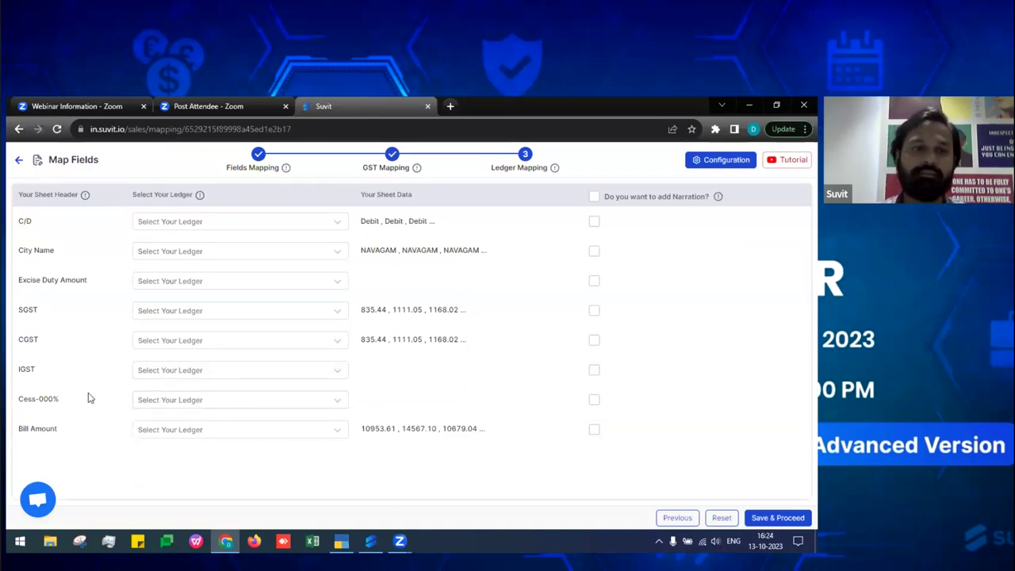
left_click(180, 405)
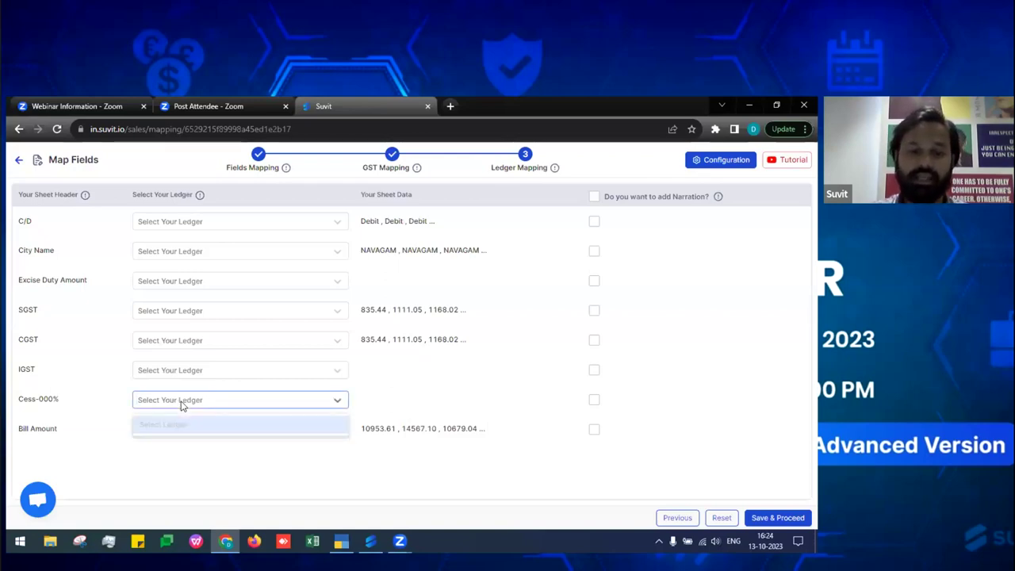
type("a")
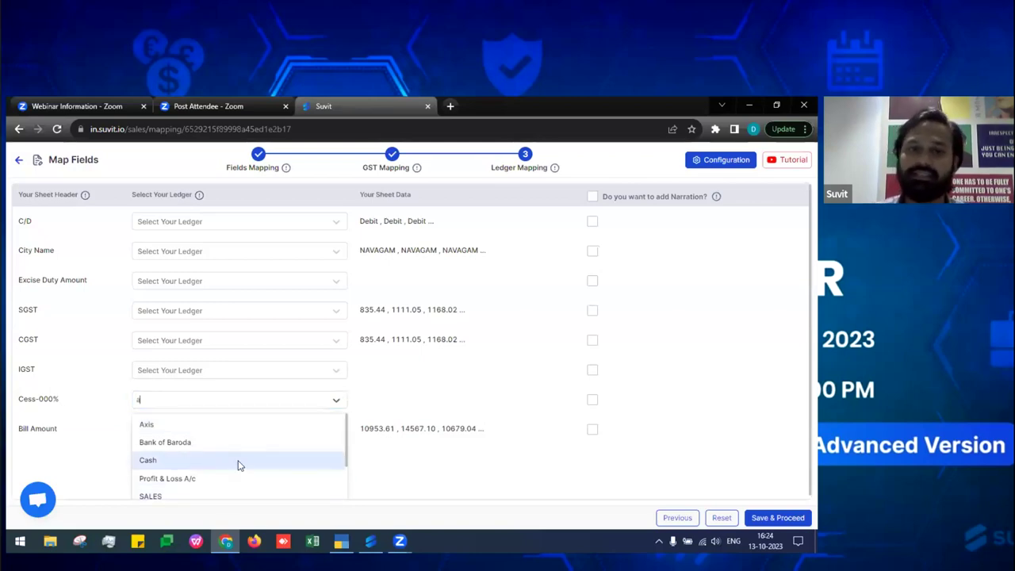
left_click(385, 460)
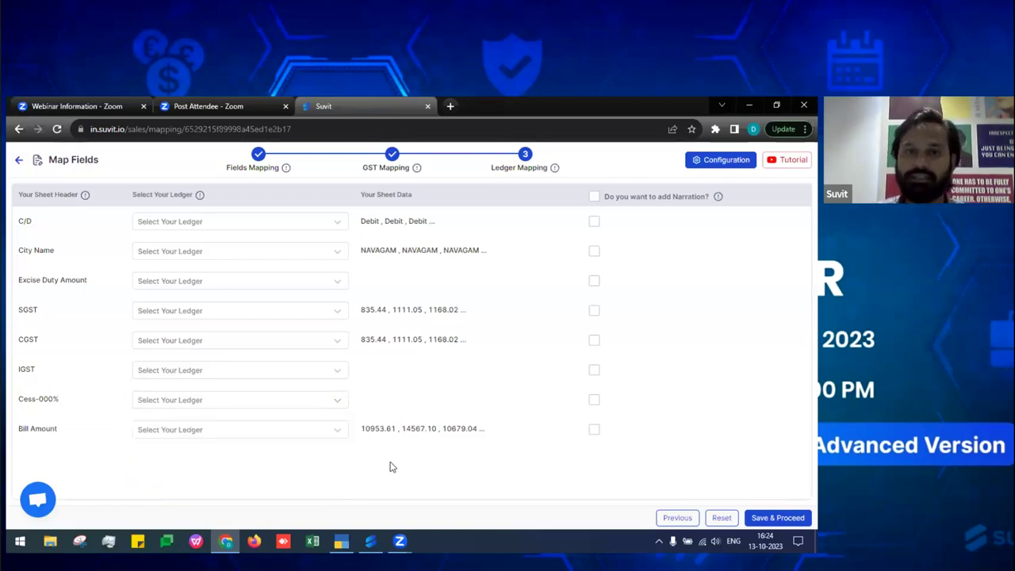
left_click(775, 518)
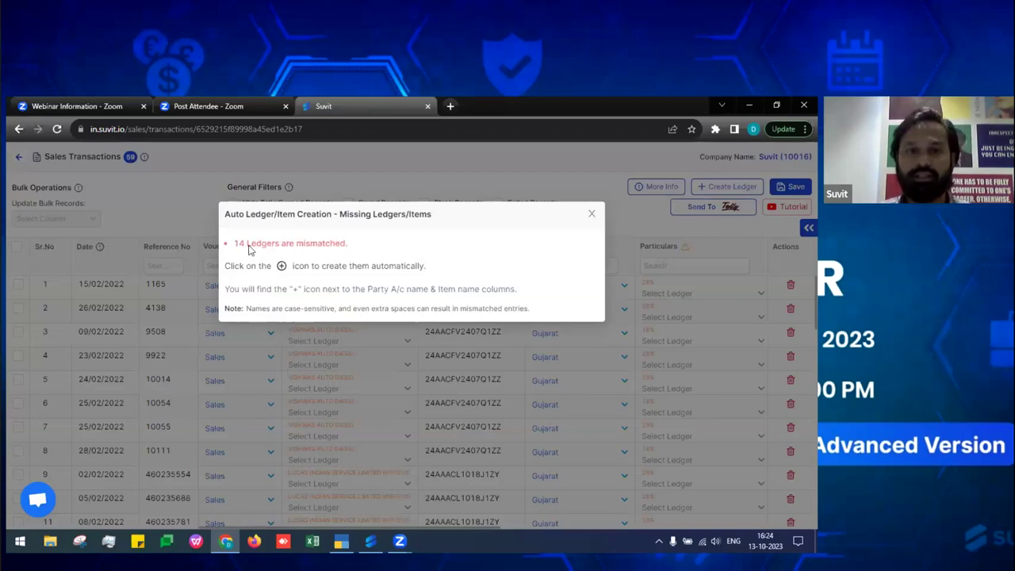
Read the notice about missing ledgers, close it, and look through the sales transactions
left_click_drag(226, 214, 434, 226)
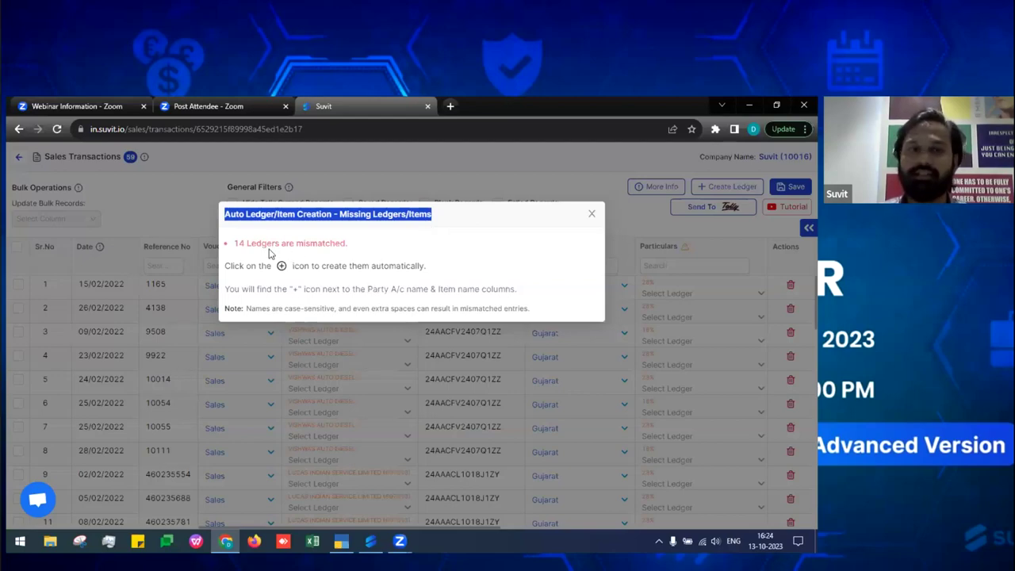
left_click_drag(234, 242, 344, 241)
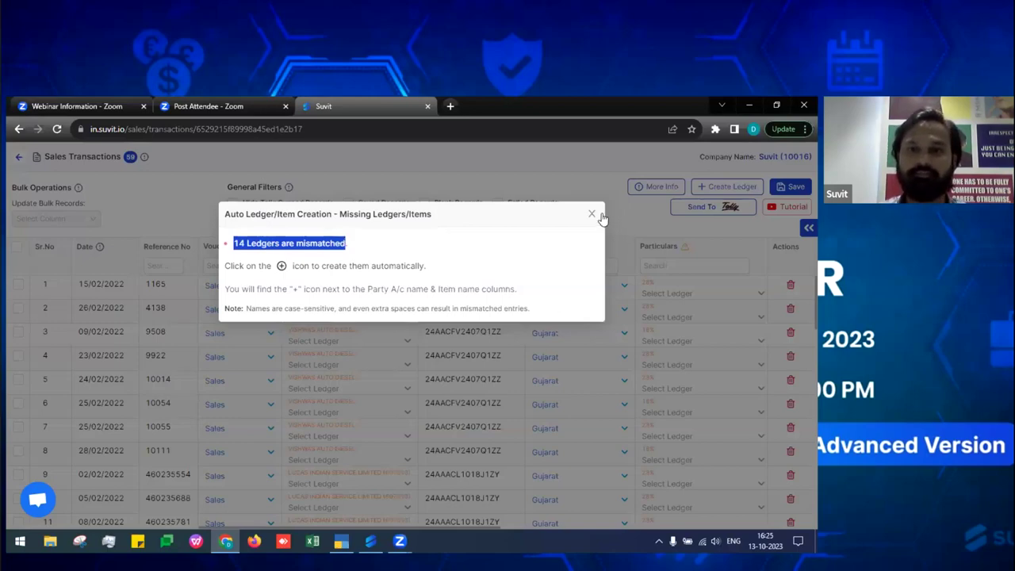
key("Escape")
scroll(335, 353, "down", 5)
scroll(335, 351, "up", 6)
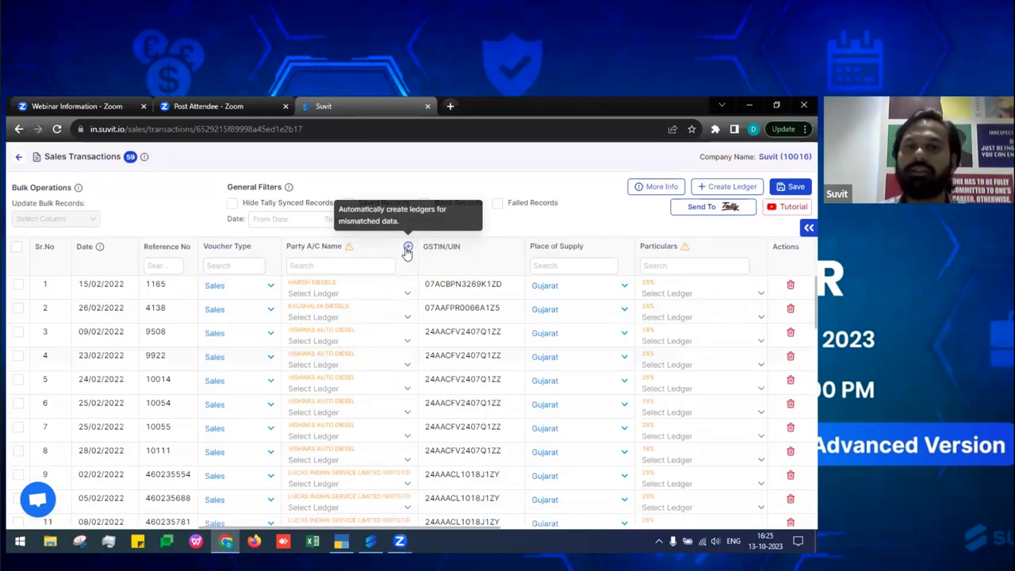
Create the mismatched Party A/C ledgers automatically with Review Before Creation and Trade Name
left_click(406, 248)
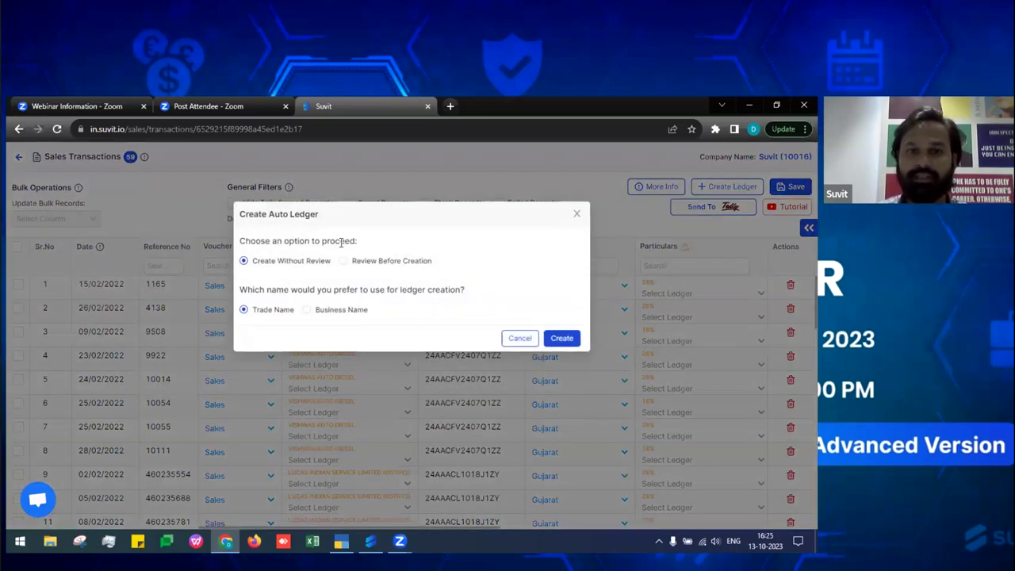
left_click_drag(341, 243, 315, 266)
left_click_drag(368, 262, 428, 270)
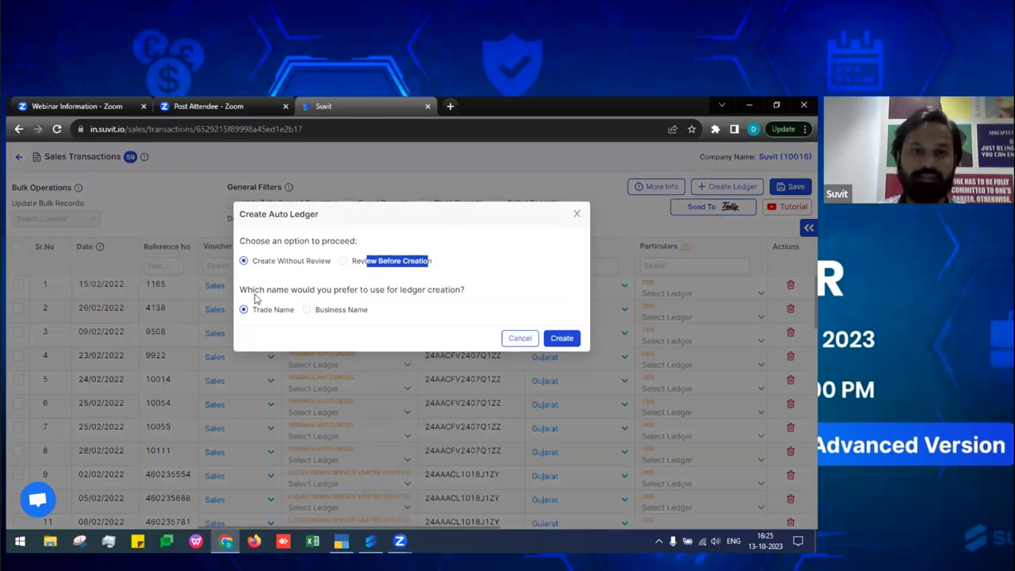
left_click_drag(247, 289, 463, 292)
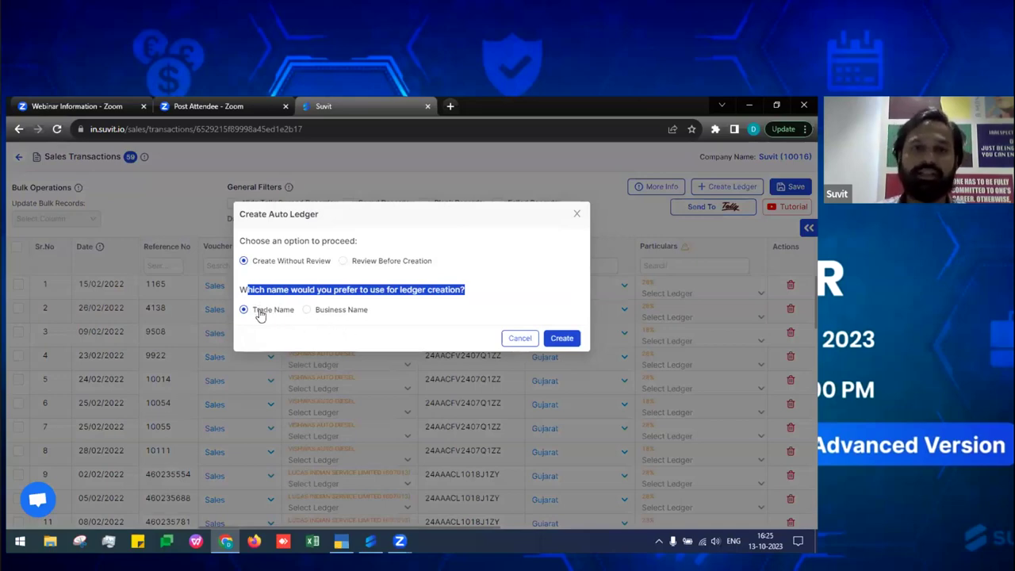
left_click_drag(260, 314, 362, 320)
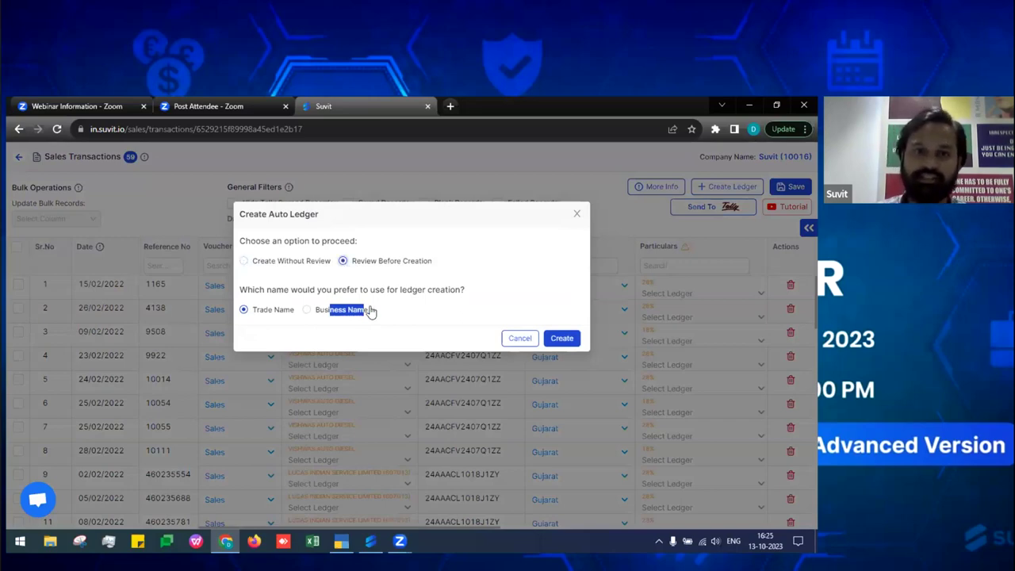
left_click(255, 310)
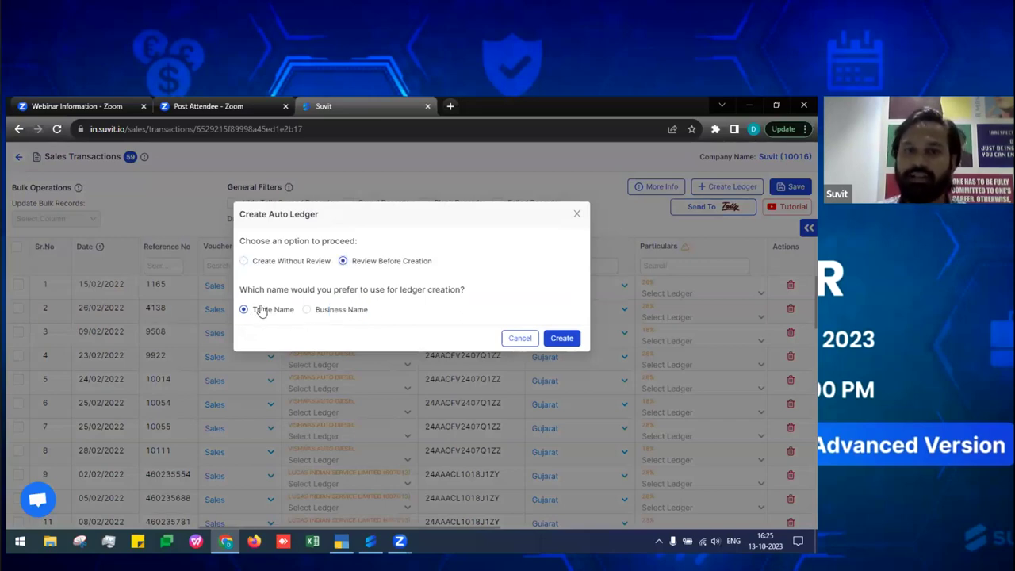
left_click(559, 339)
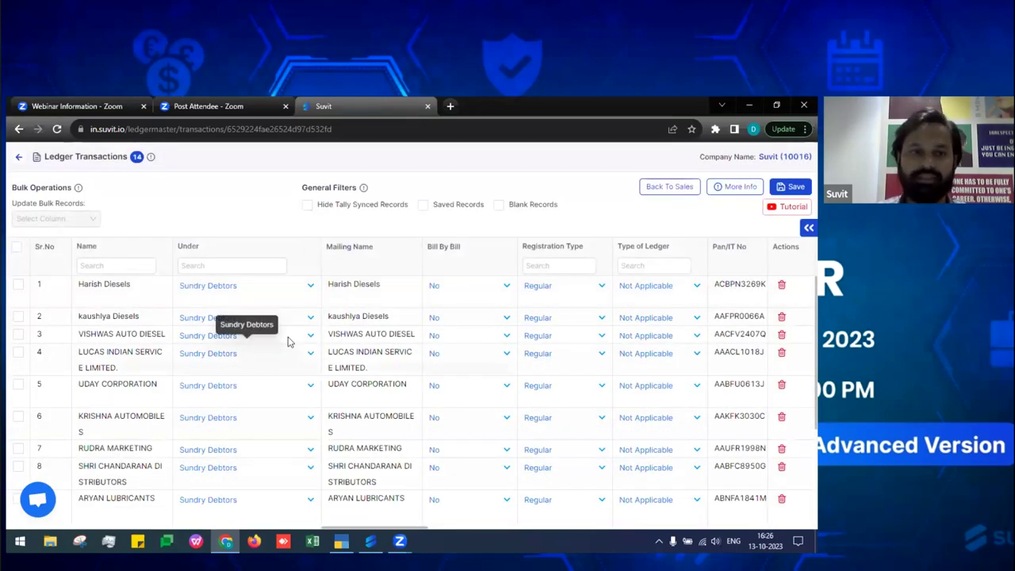
Examine the generated ledger records, including their names, groups, addresses and GST columns
left_click(91, 268)
scroll(106, 366, "down", 3)
scroll(109, 359, "up", 3)
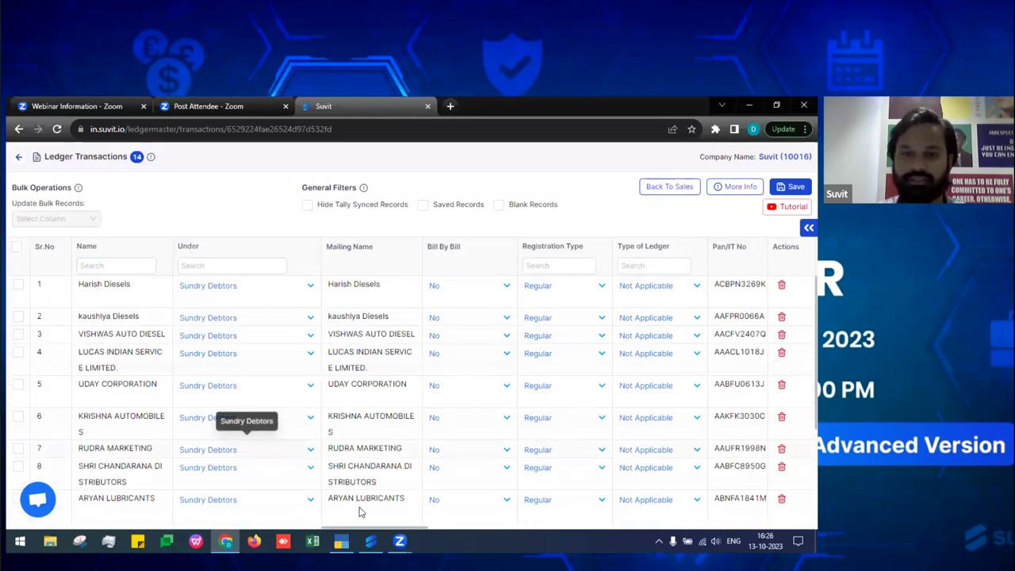
left_click_drag(411, 530, 626, 535)
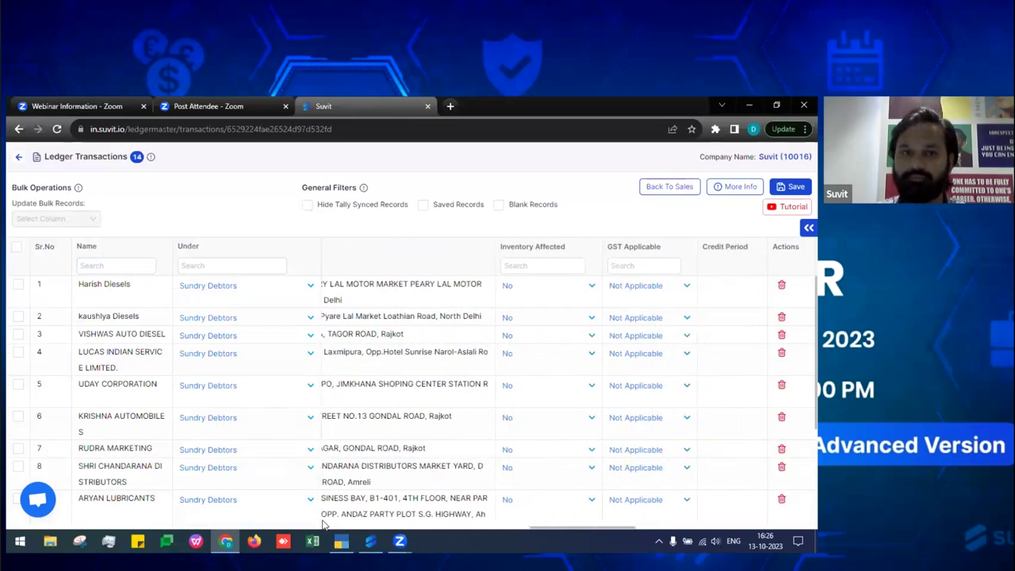
left_click(135, 269)
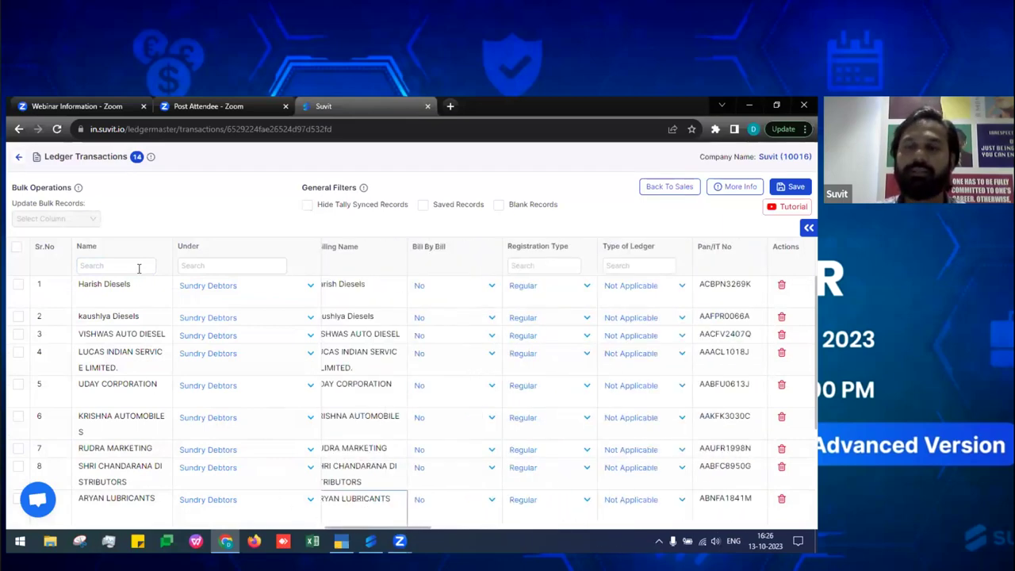
Return to the sales transactions and generate the missing ledgers again with Review Before Creation and Business Name
left_click(653, 192)
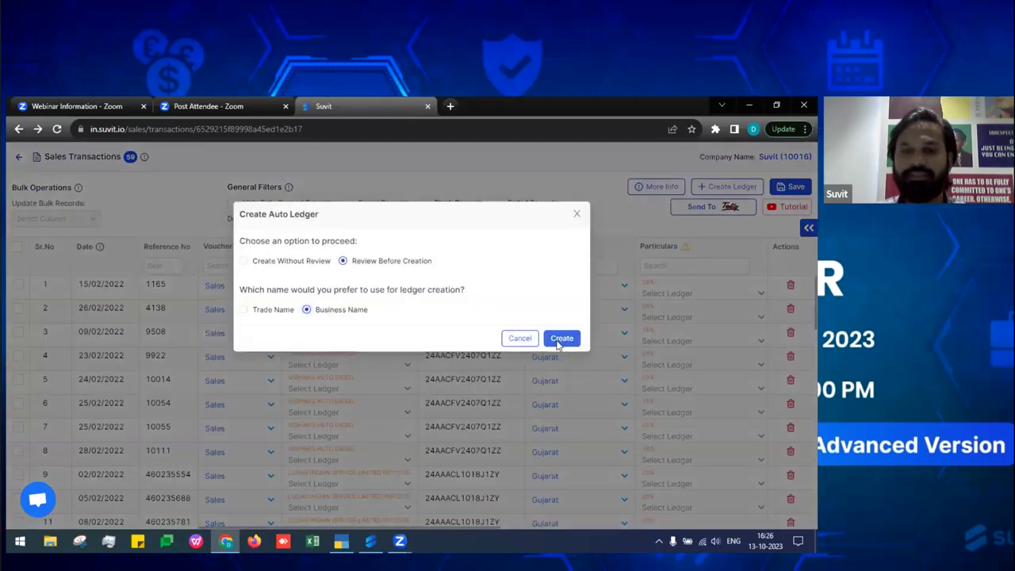
left_click(561, 340)
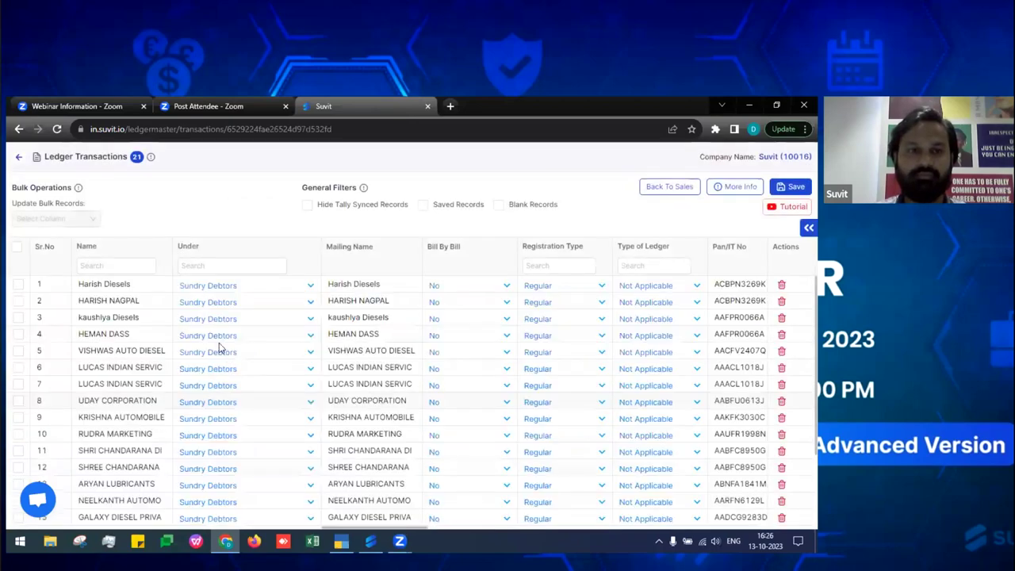
Review the generated ledger list, select all its records and save them
scroll(151, 325, "down", 5)
scroll(155, 321, "down", 2)
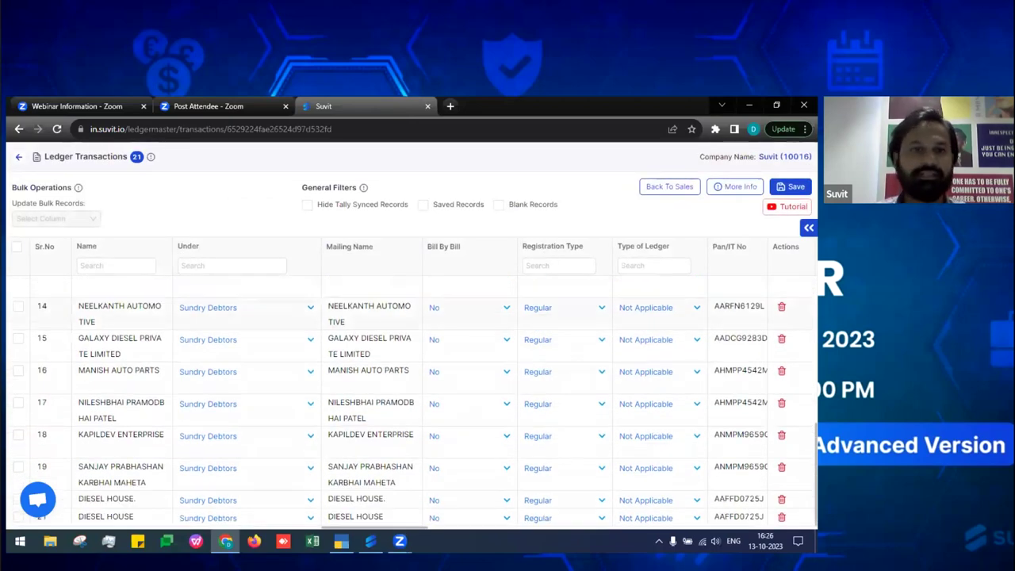
left_click(18, 248)
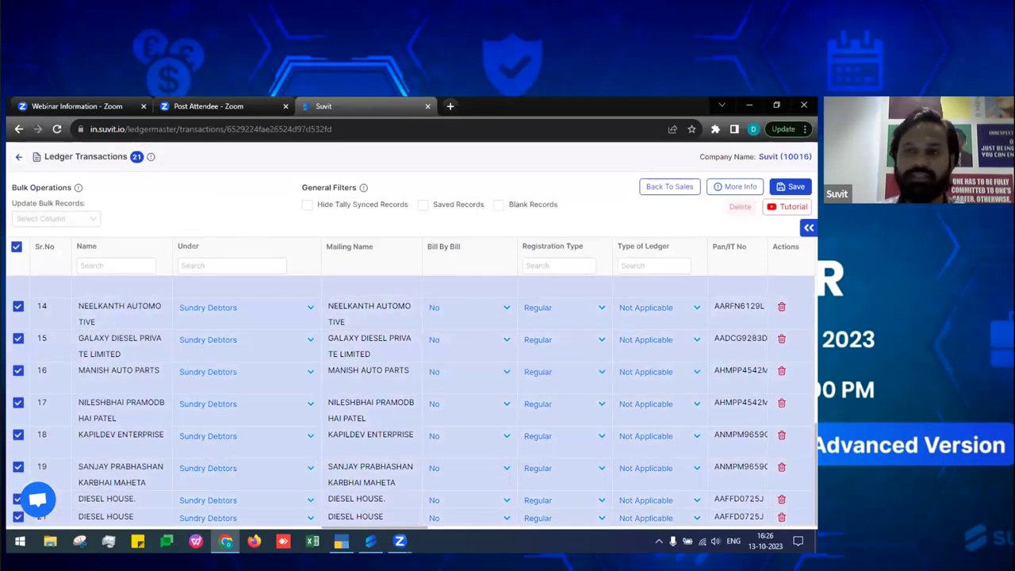
left_click(791, 187)
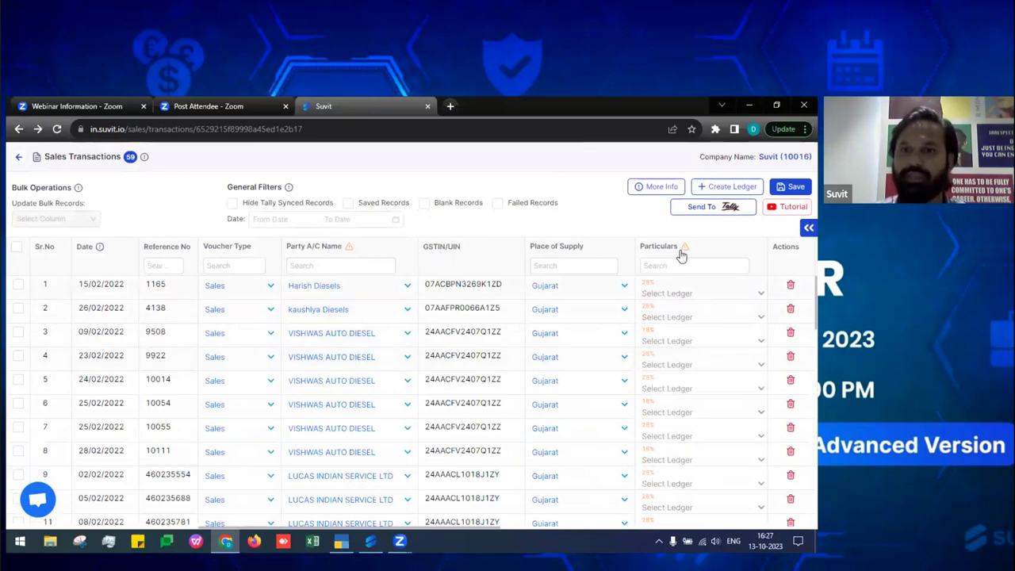
Filter the sales transactions by Particulars 18, bulk-assign the SALES18 ledger to all matching records, and clear the selection
left_click(659, 268)
type("18")
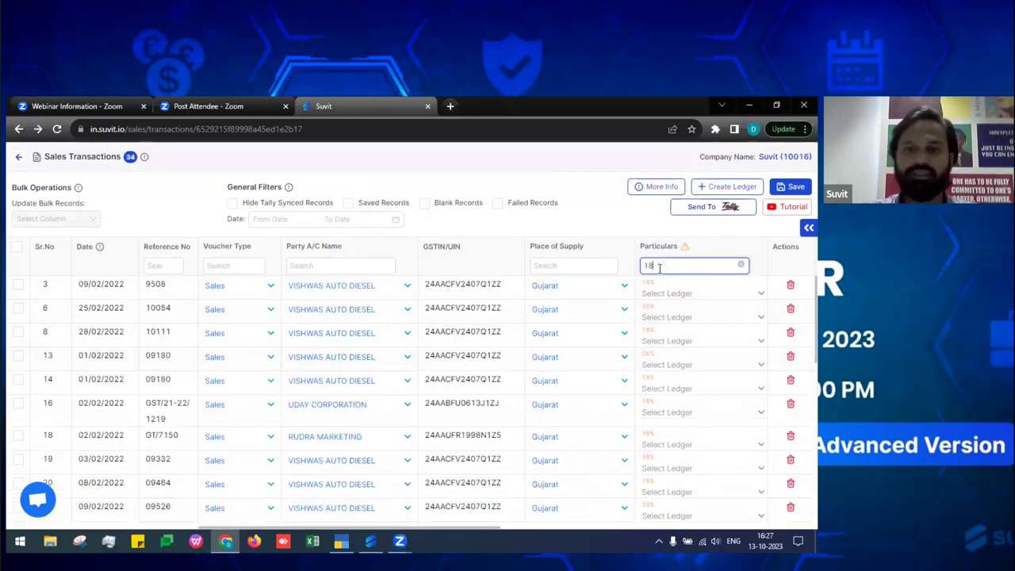
left_click(17, 248)
left_click(55, 219)
left_click(50, 288)
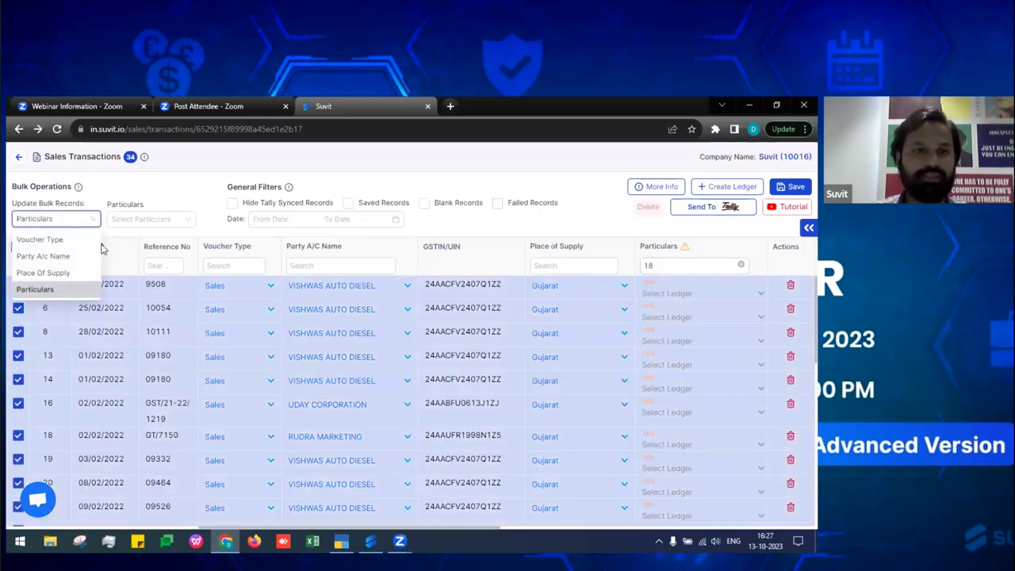
left_click(131, 220)
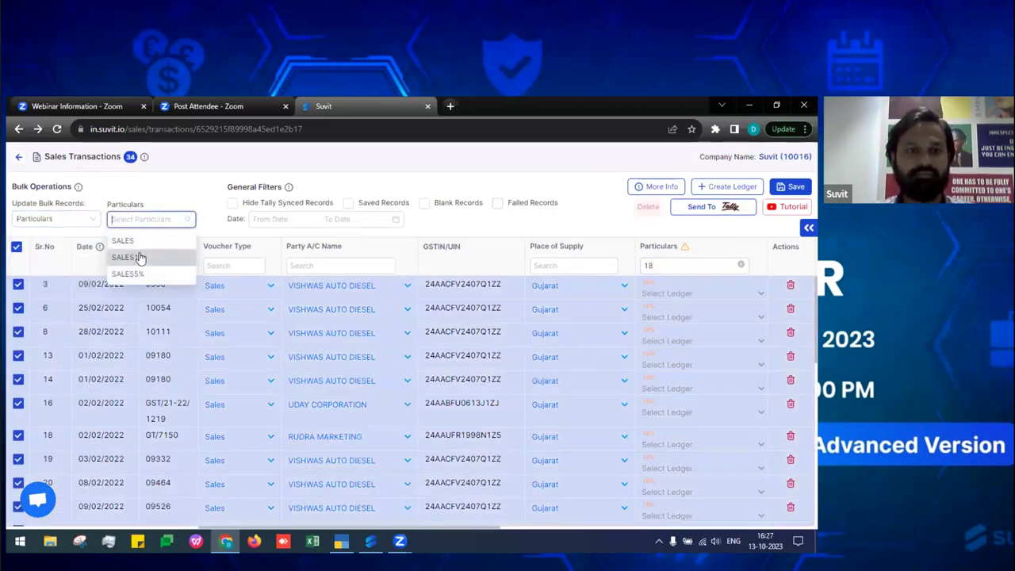
left_click(138, 257)
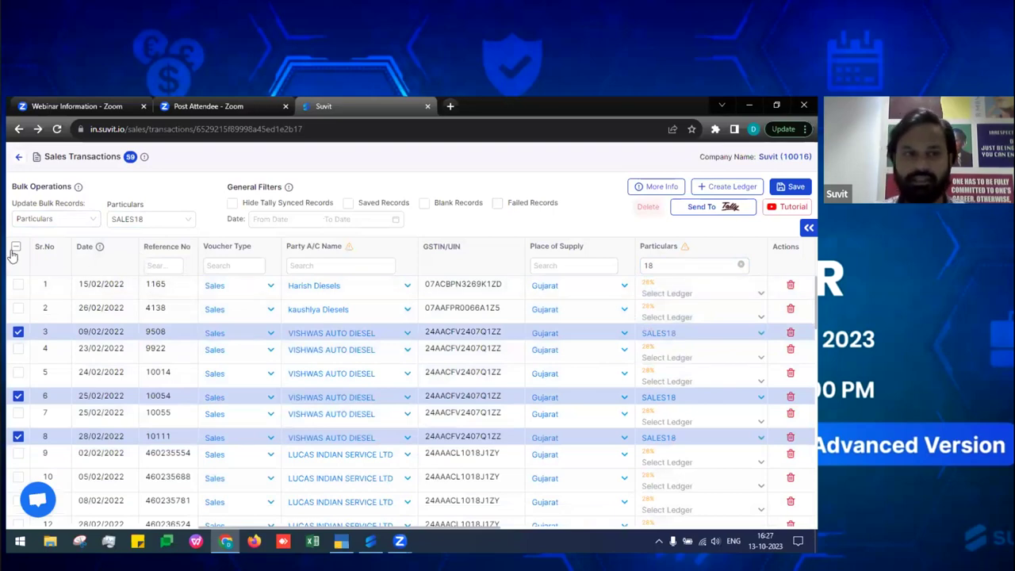
left_click(15, 248)
left_click(16, 248)
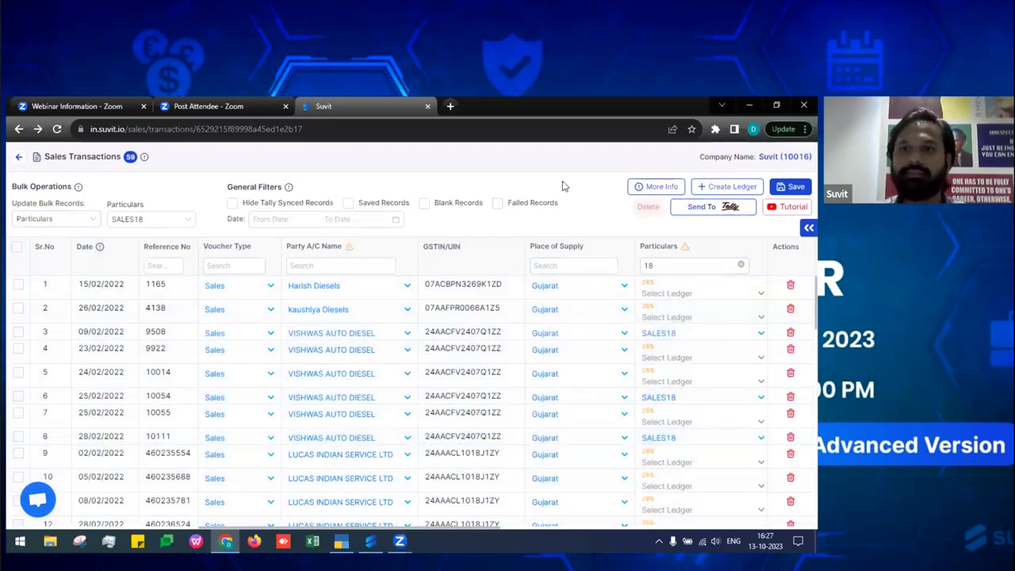
Start creating a ledger named Sales28% with the ledger type Sales Accounts
left_click(714, 188)
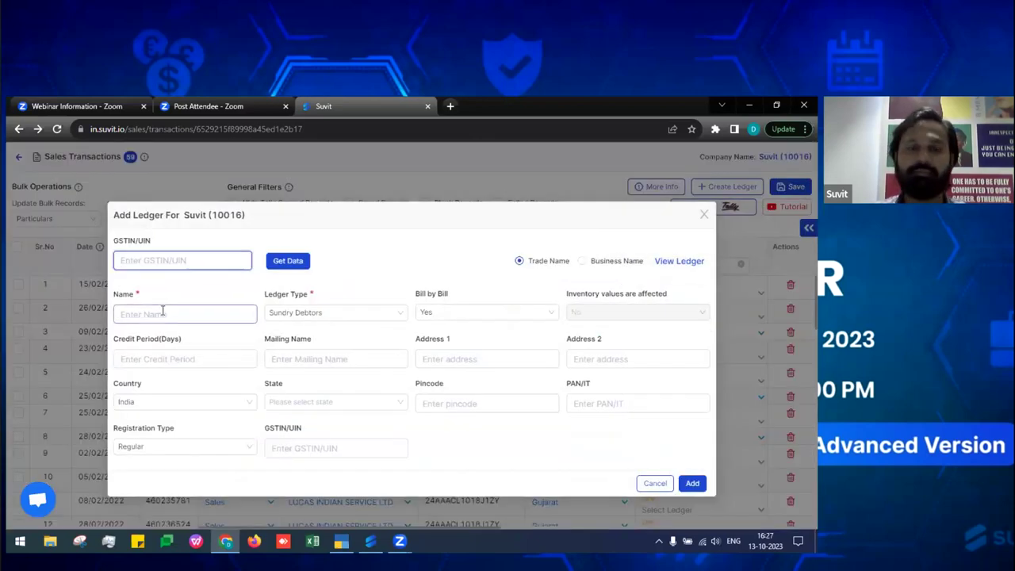
type("SAI")
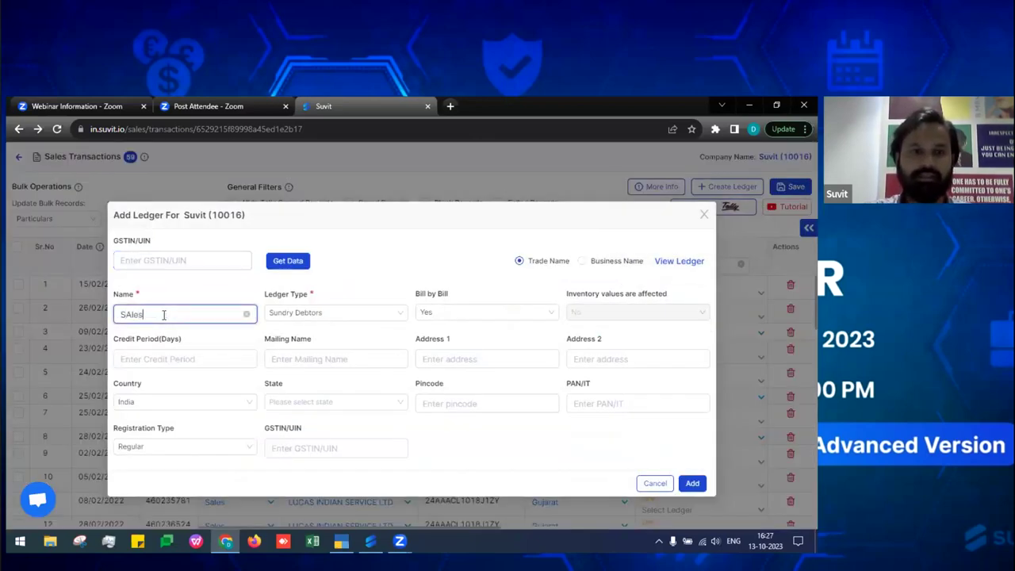
type("es")
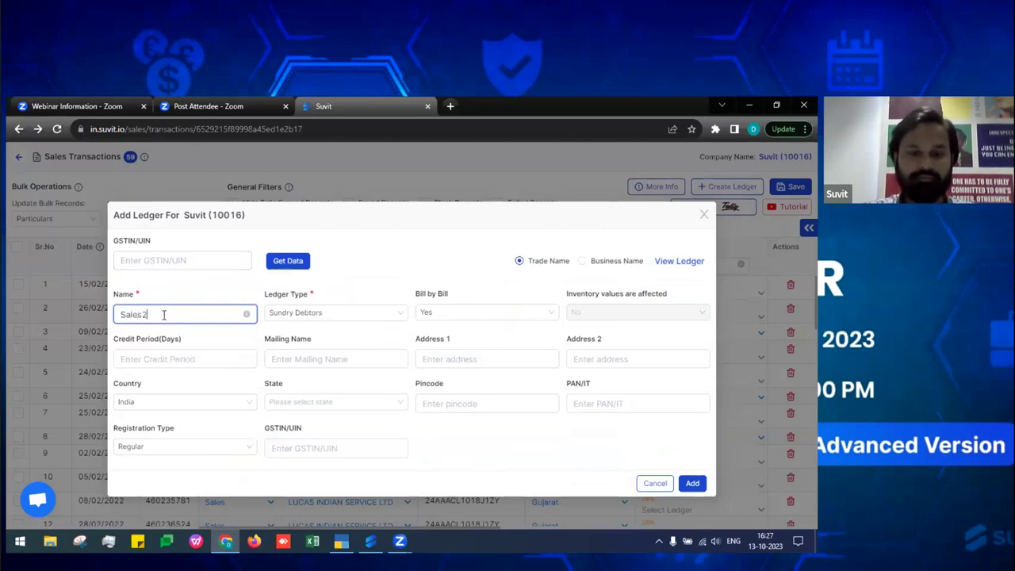
left_click(303, 313)
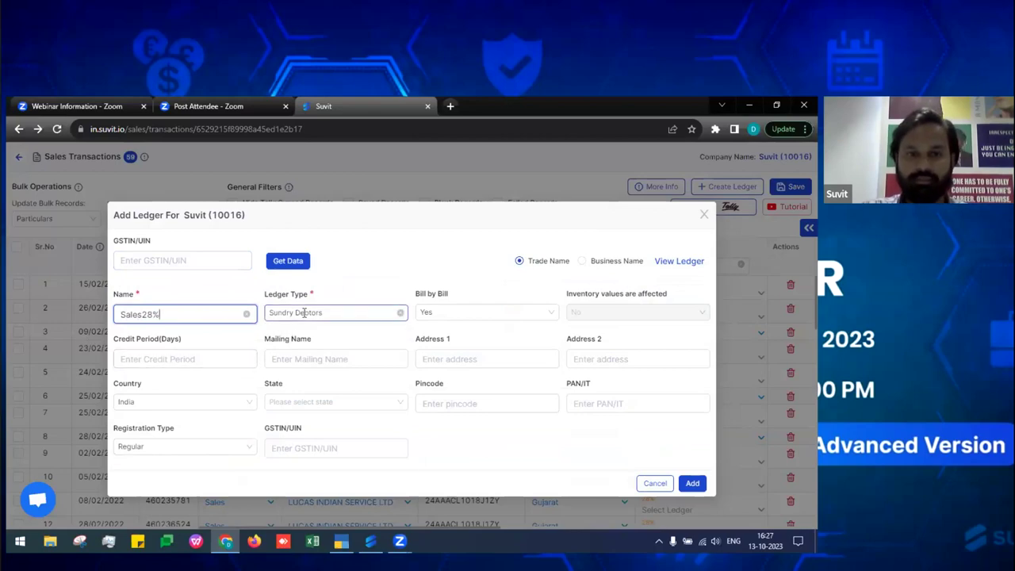
type("sales")
left_click(301, 333)
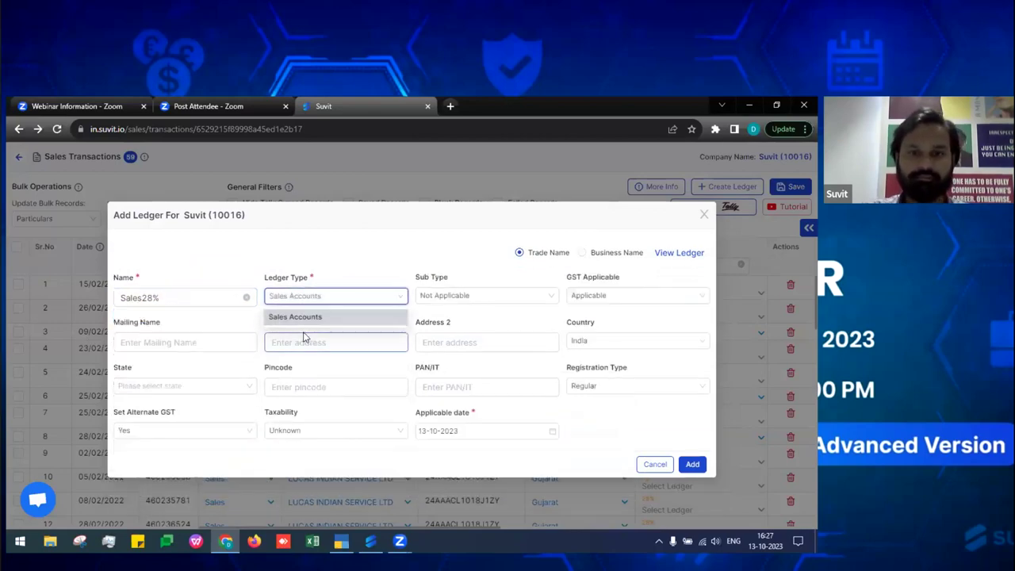
Set the new ledger's taxability to Taxable, applicable date to 01-04-2020 and integrated tax to 28, and add it
left_click_drag(568, 282, 616, 287)
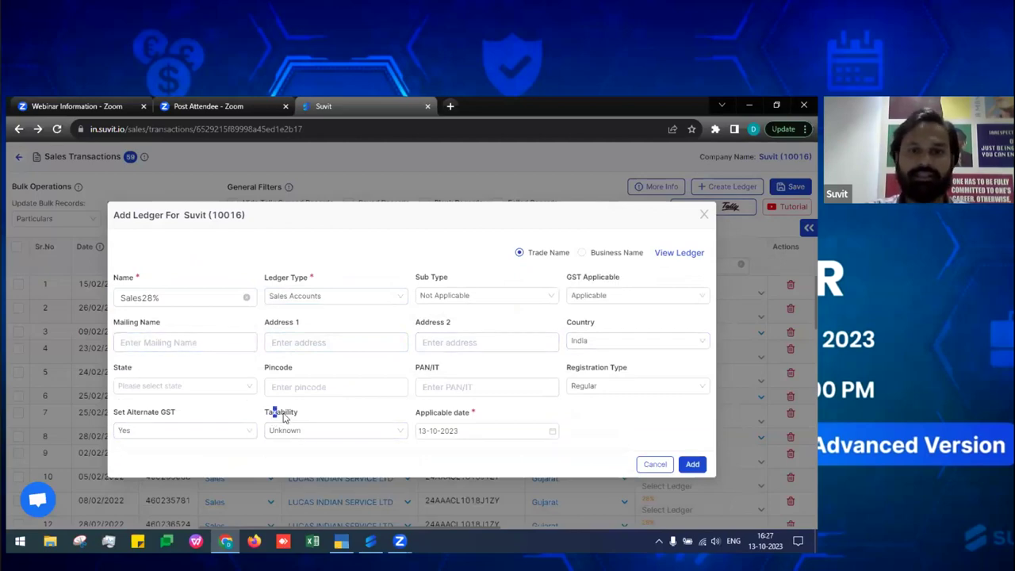
left_click(301, 430)
type("tax")
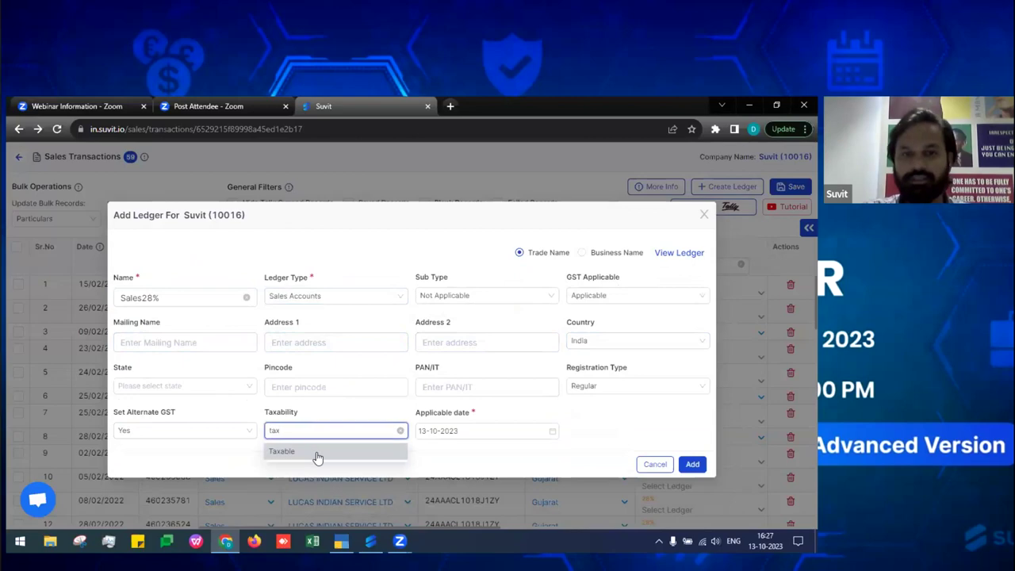
left_click(317, 456)
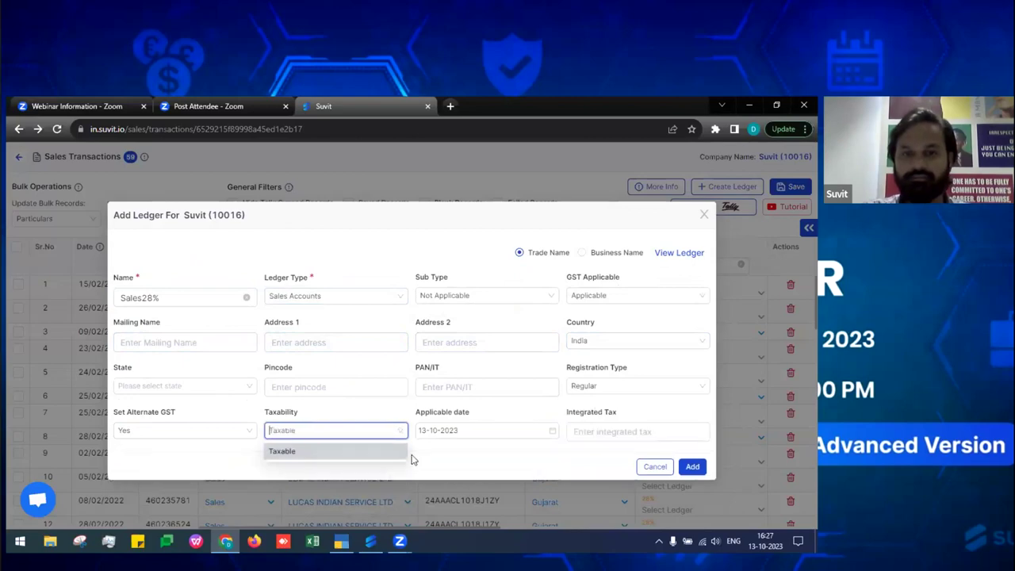
left_click(450, 430)
left_click(424, 265)
left_click(424, 265)
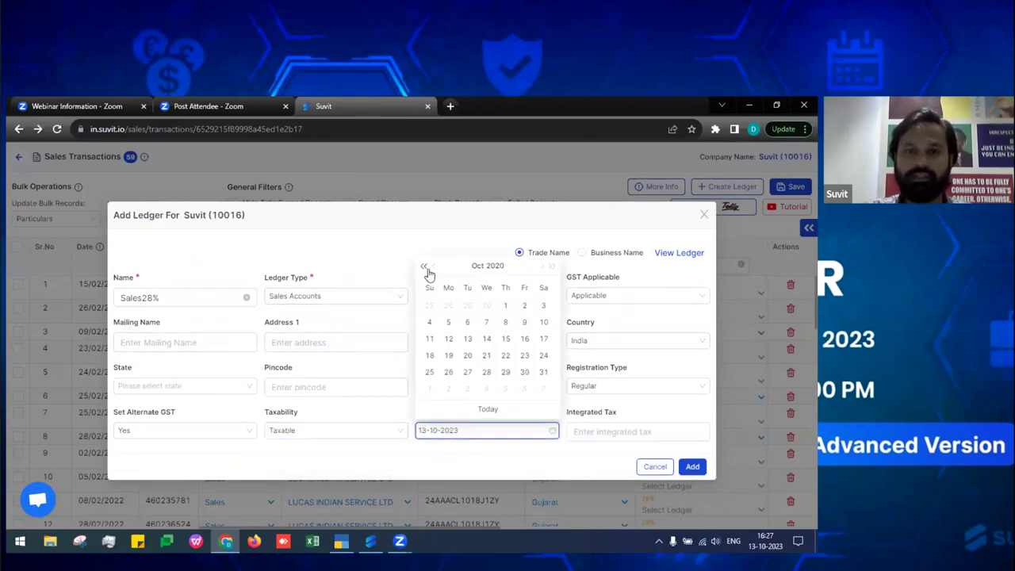
left_click(487, 306)
left_click(615, 433)
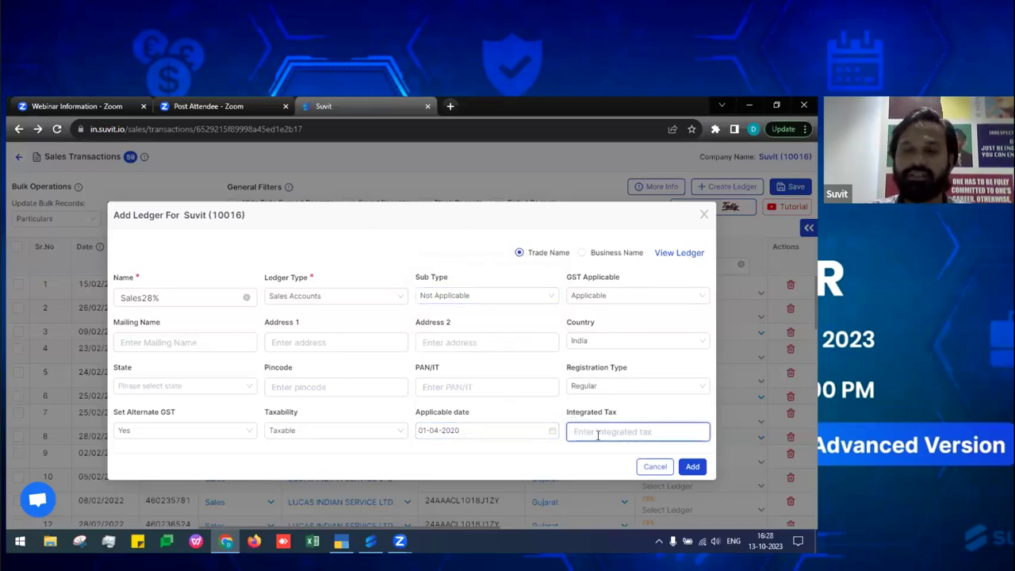
type("28")
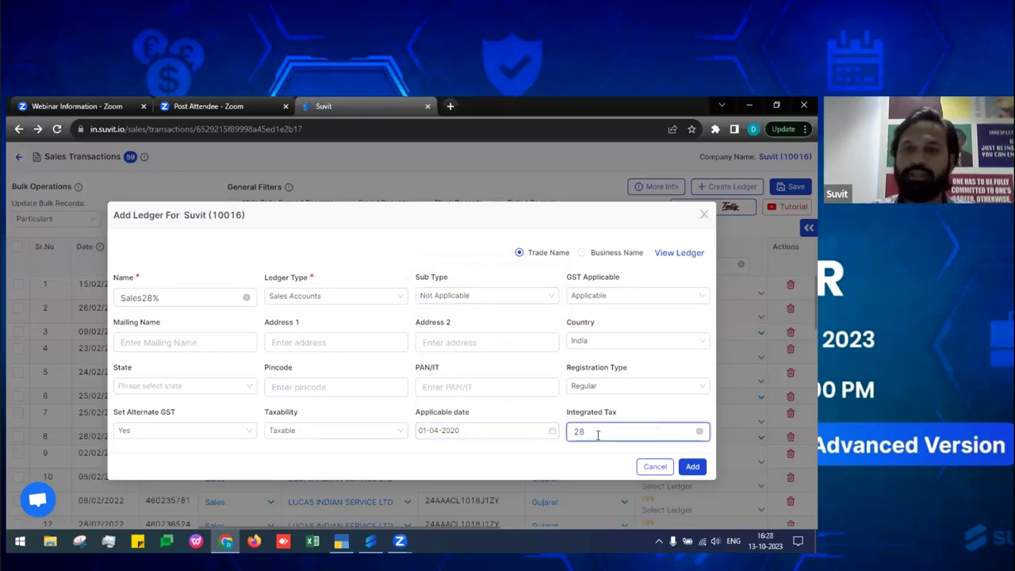
left_click(692, 466)
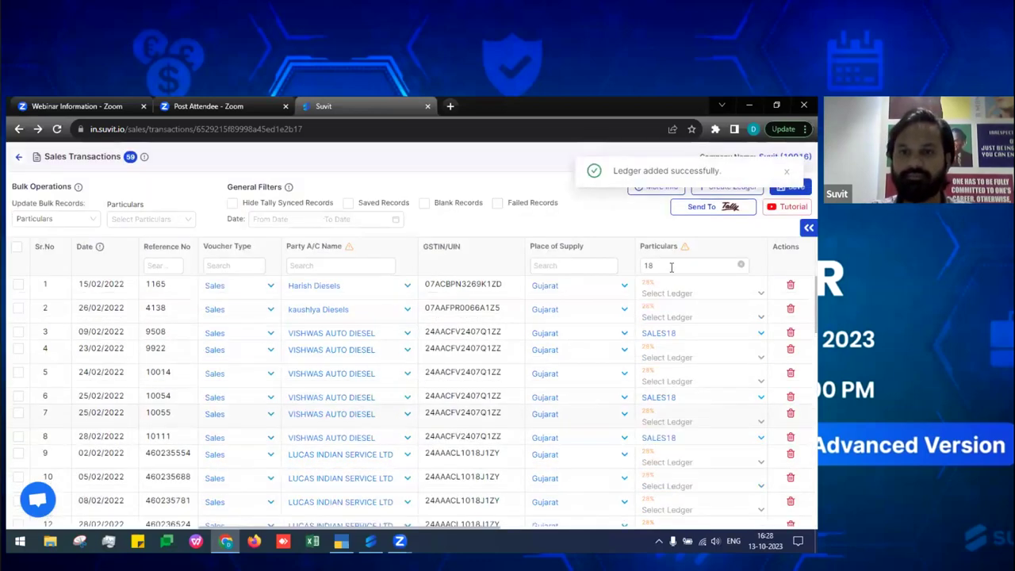
Filter the sales transactions by Particulars 28 and bulk-assign the Sales28% ledger to all matching records
left_click_drag(671, 267, 635, 275)
type("28")
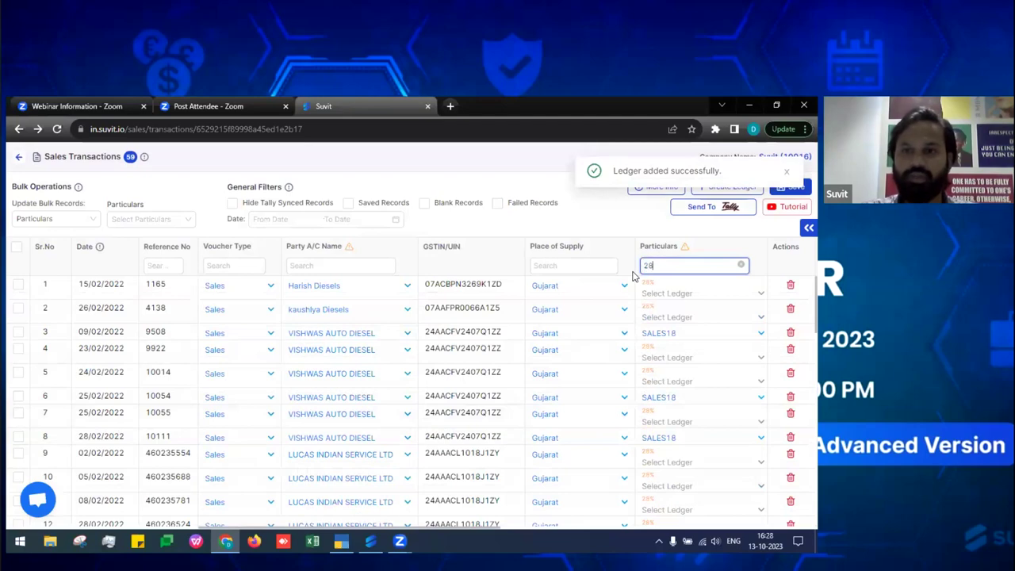
left_click(16, 249)
left_click(116, 219)
type("28")
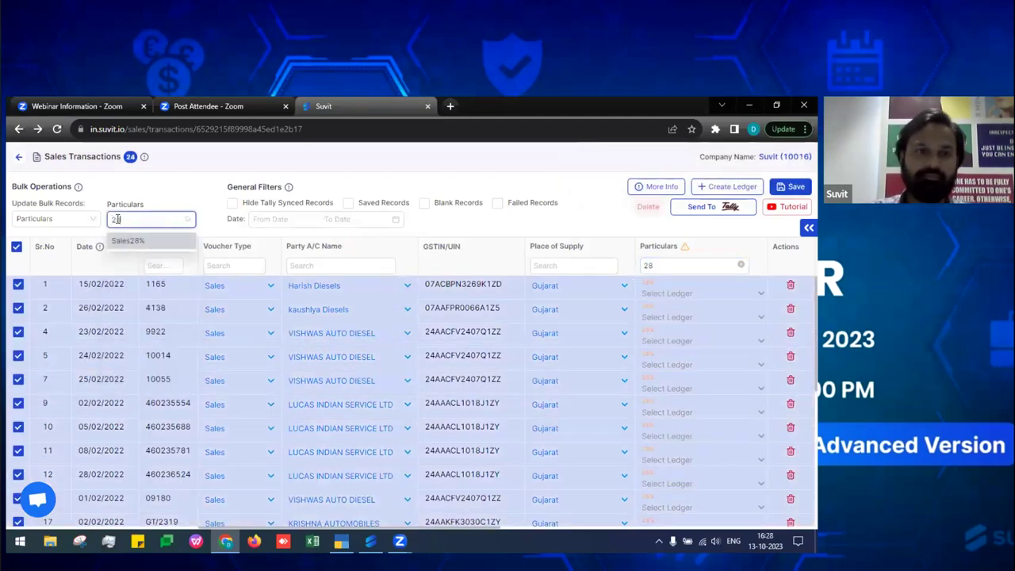
left_click(139, 241)
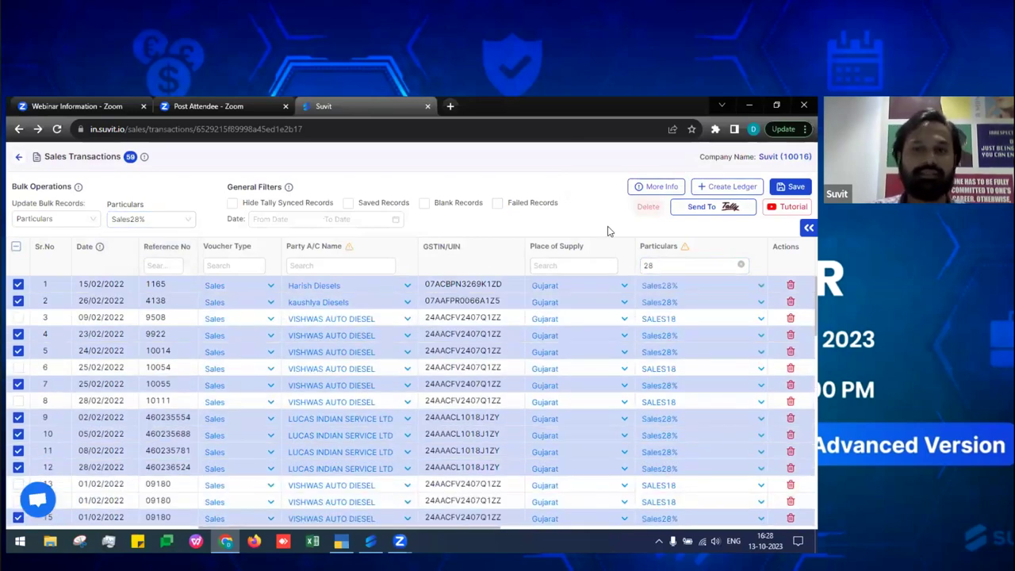
Clear the Particulars filter and deselect all sales transactions
left_click(16, 247)
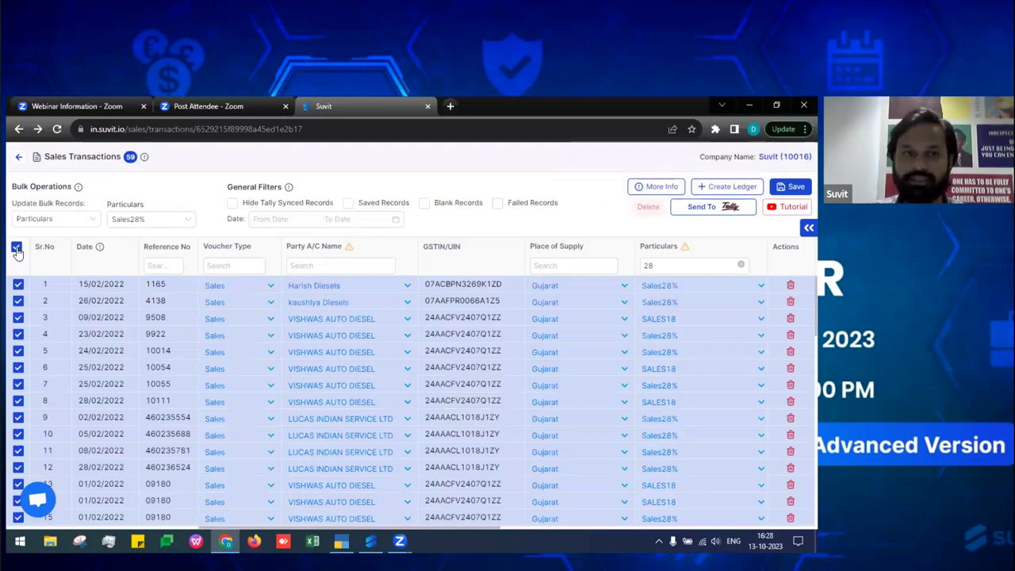
left_click(746, 270)
left_click(24, 252)
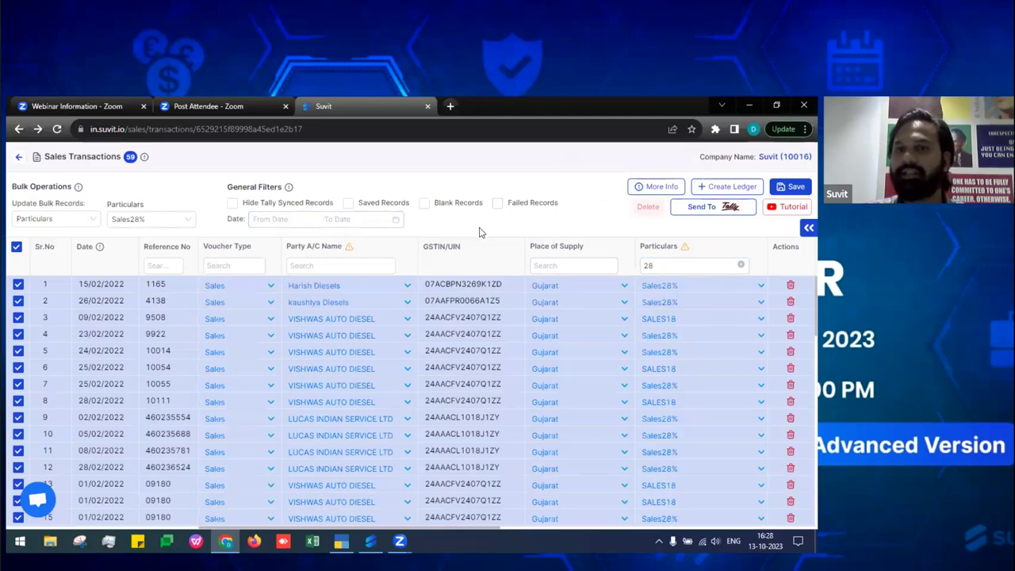
left_click(741, 267)
left_click(19, 250)
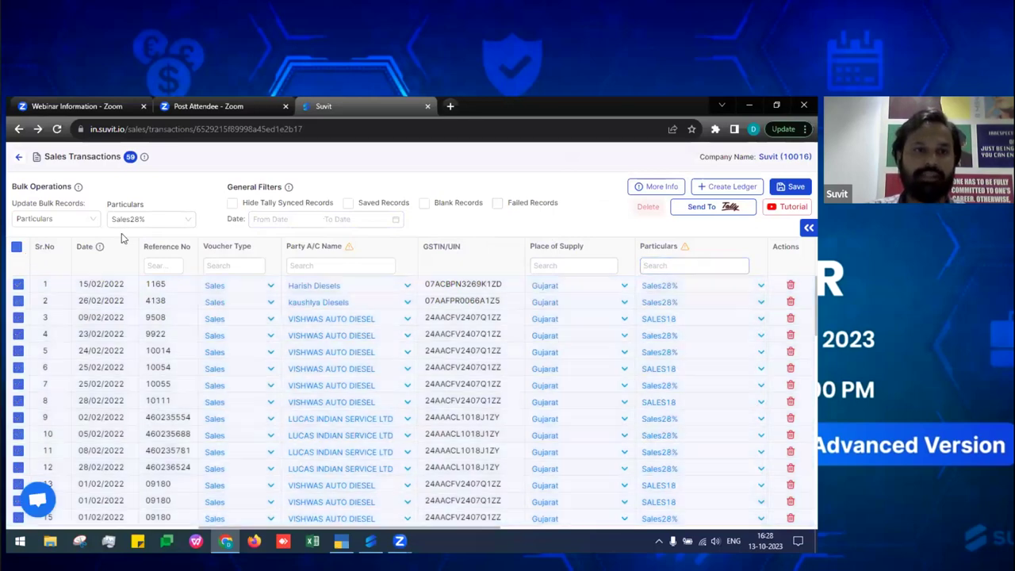
Look through the sales transactions for records without a party or Particulars ledger
scroll(284, 326, "down", 10)
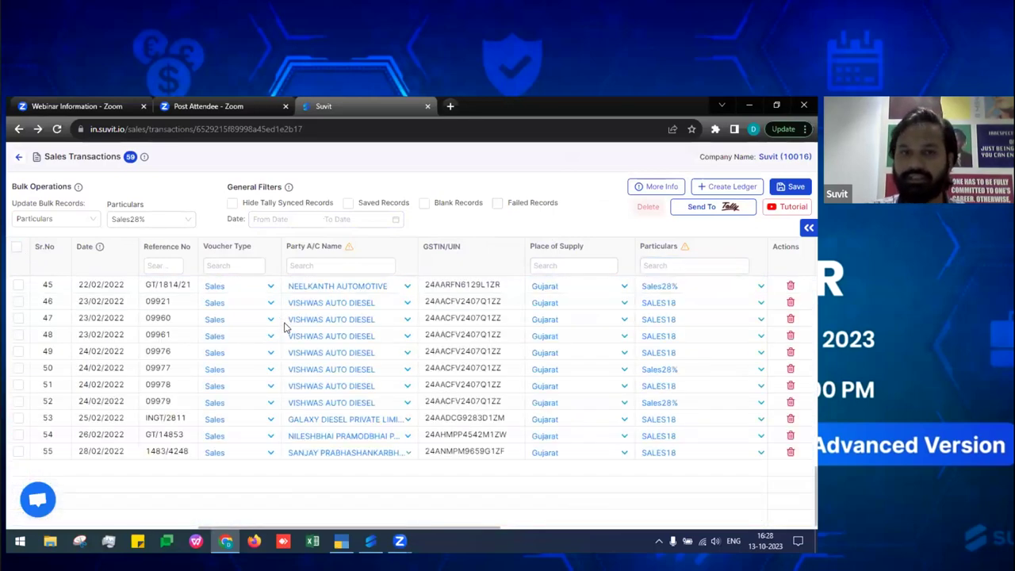
scroll(347, 247, "up", 5)
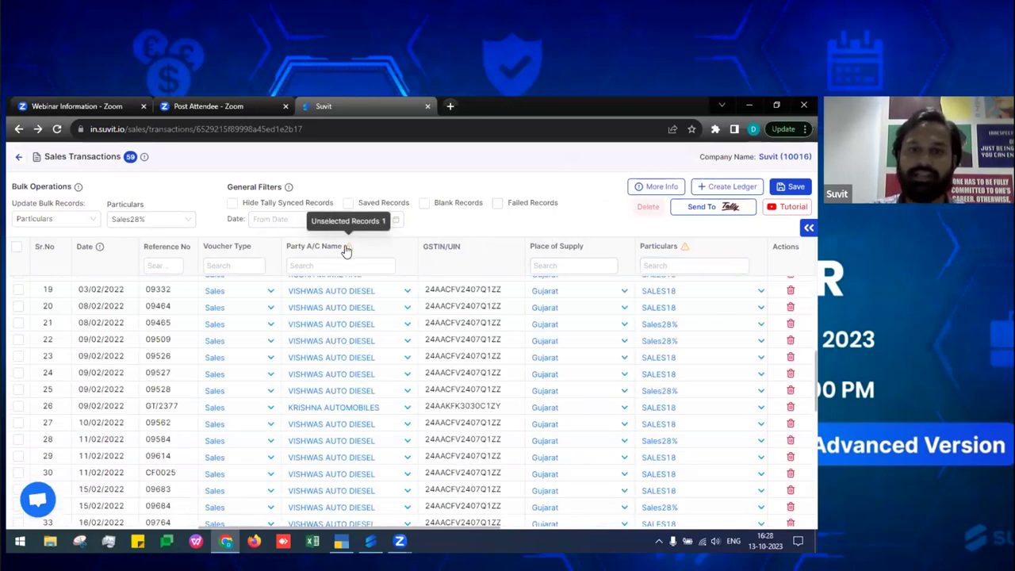
scroll(339, 358, "down", 5)
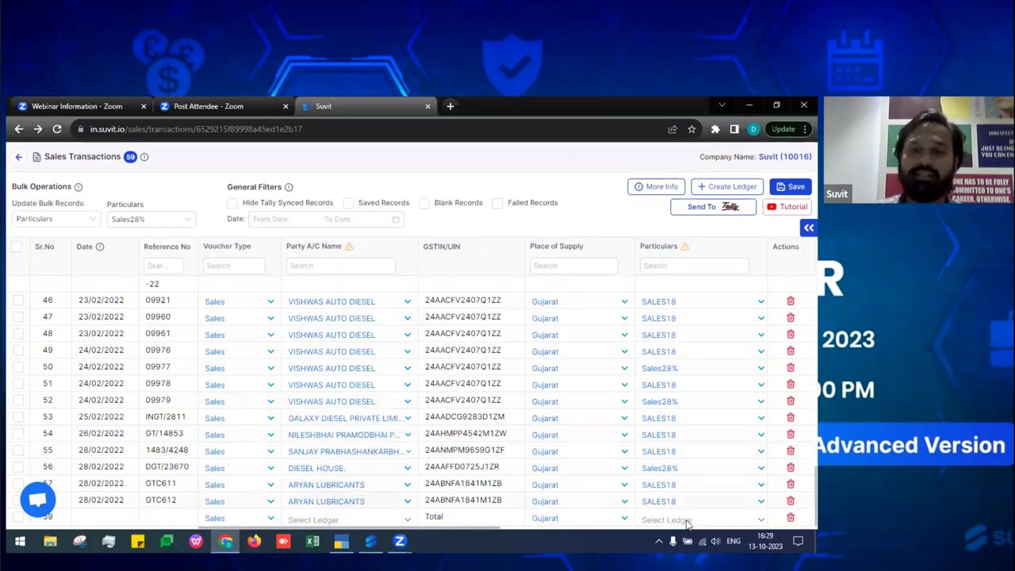
Open the Sales register workbook from the desktop and locate its Total row below the invoices
left_click(815, 541)
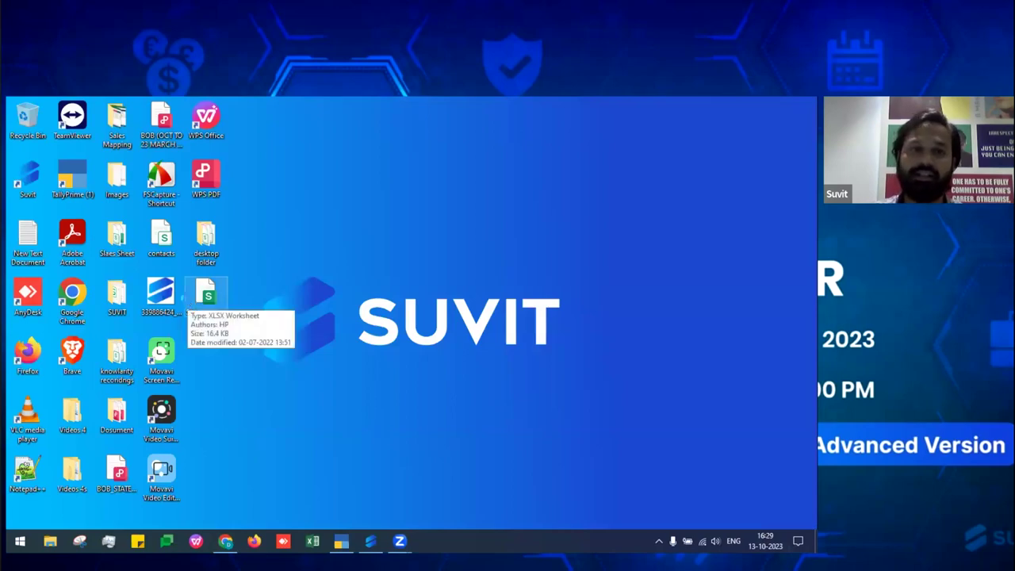
double_click(192, 301)
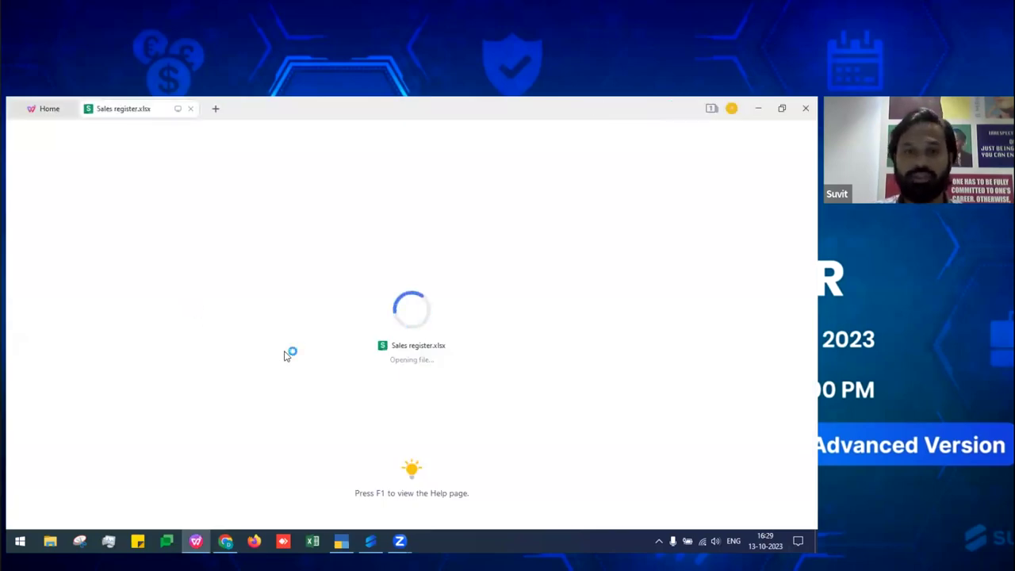
left_click(45, 284)
key("Down")
key("Down")
key("Down")
key("Down")
key("Down")
key("Down")
key("Down")
key("Down")
key("Down")
key("Down")
key("Down")
key("Down")
key("Down")
key("Down")
key("Down")
key("Down")
key("Down")
key("Down")
key("Down")
key("Down")
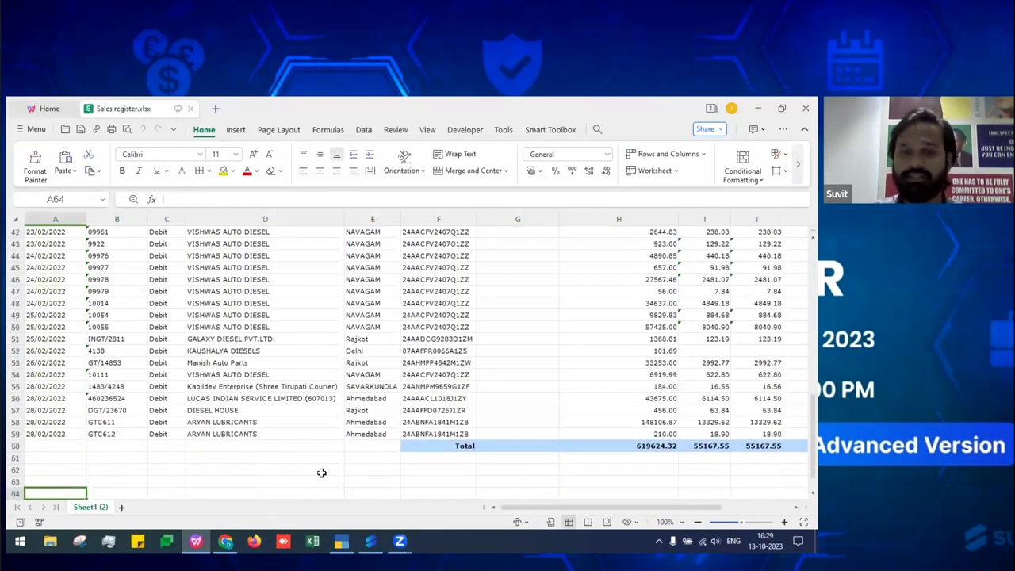
left_click(422, 445)
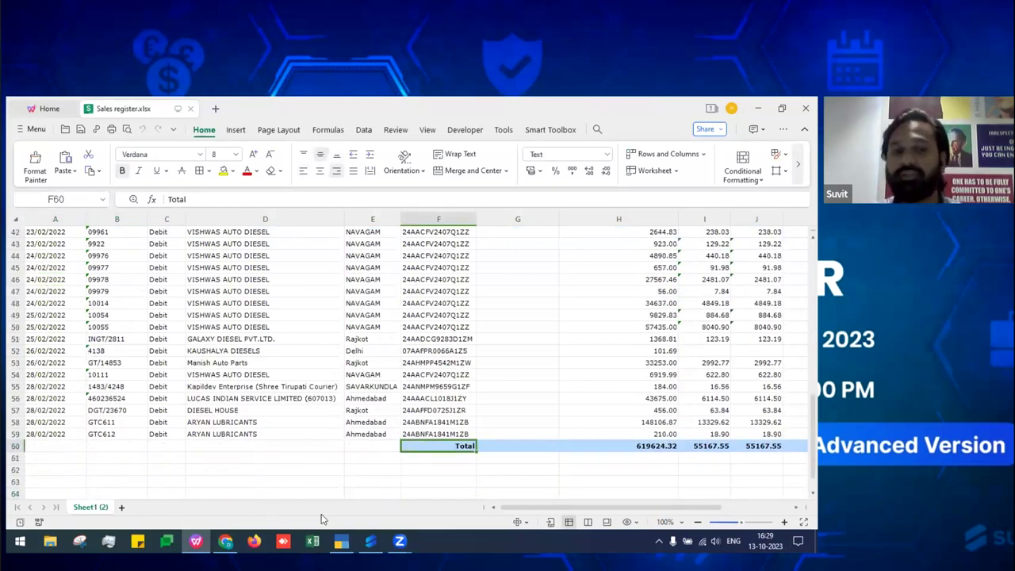
Return to the sales transactions in the browser and delete the Total record at the end of the list
key("alt+Tab")
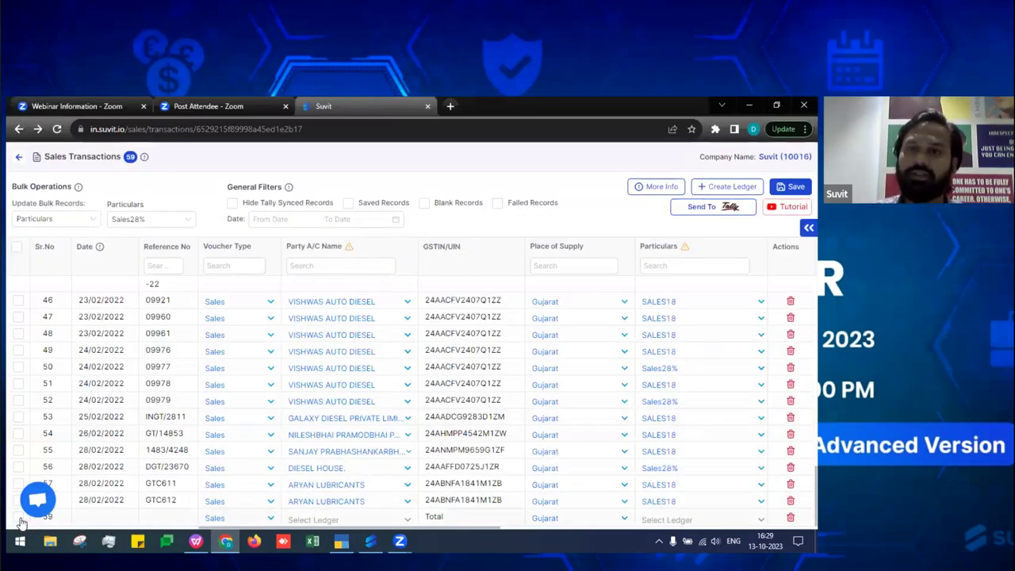
left_click(17, 517)
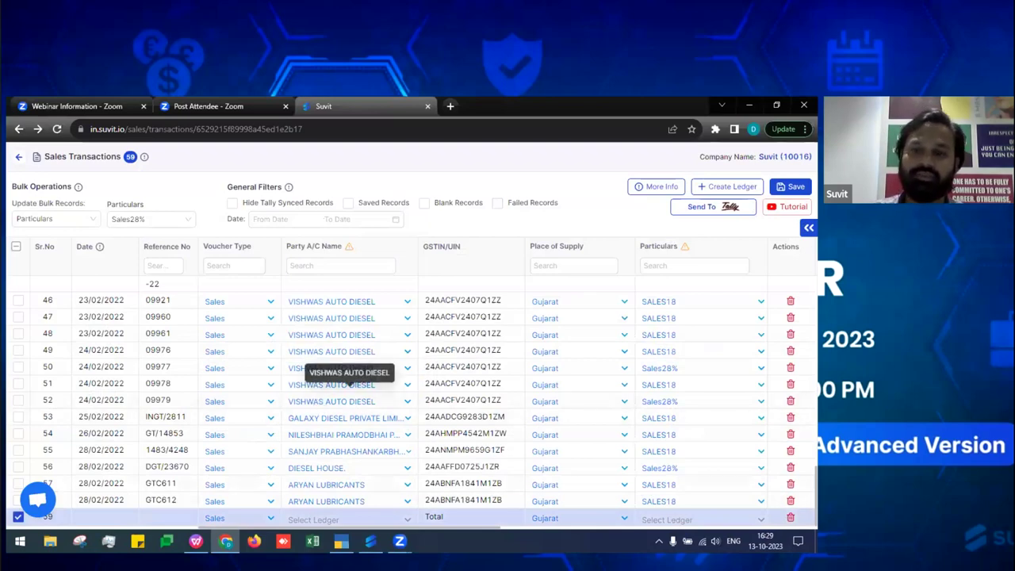
left_click(790, 517)
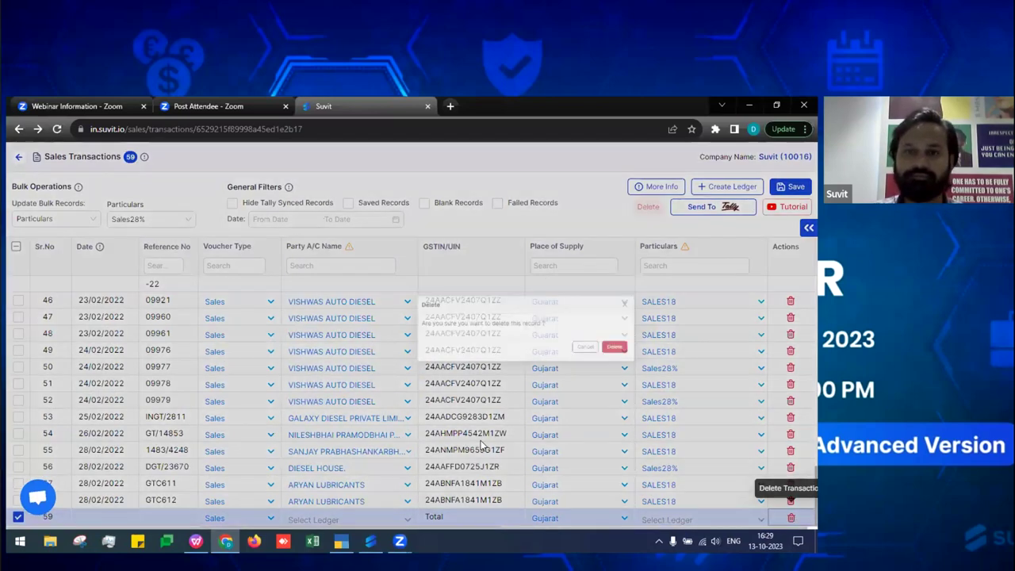
left_click(540, 271)
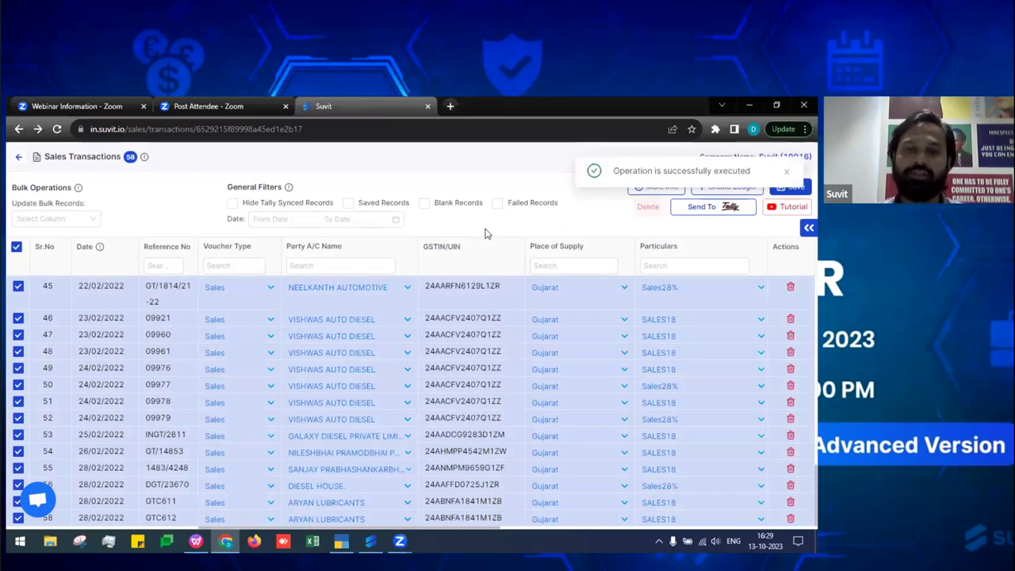
Send all selected sales transactions to Tally and dismiss the completion message in the Suvit desktop app
key("Return")
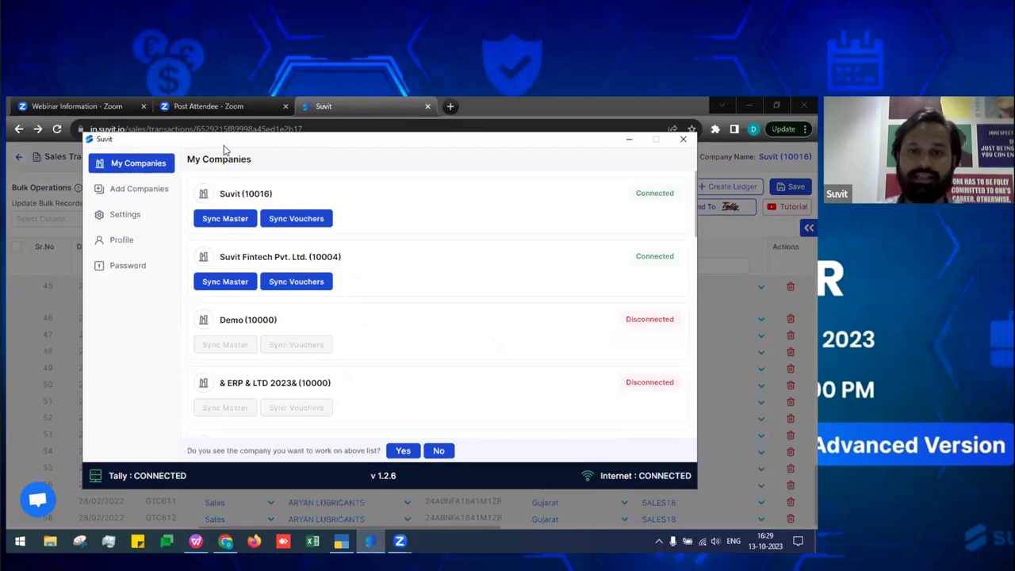
left_click_drag(224, 149, 300, 159)
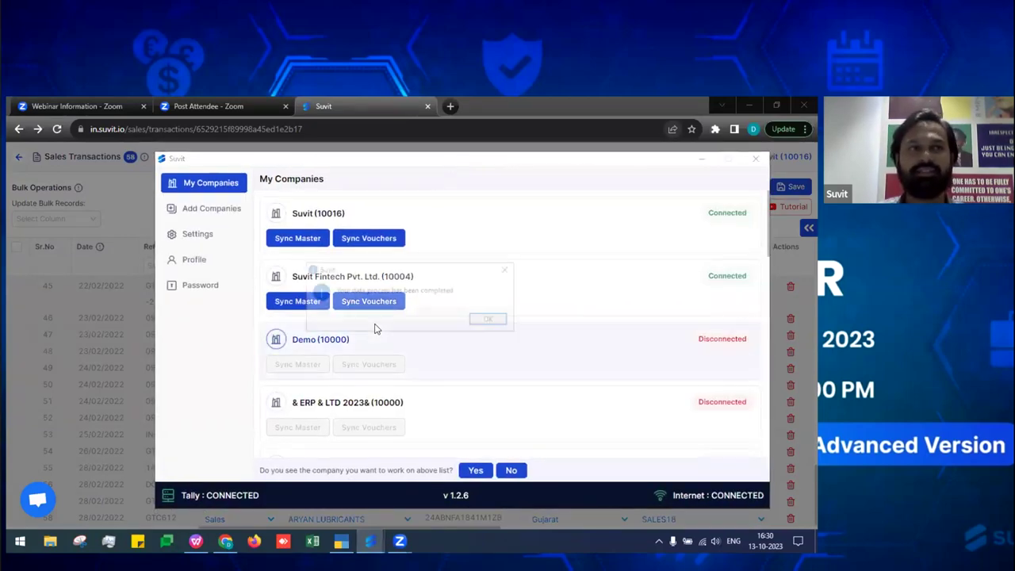
key("Return")
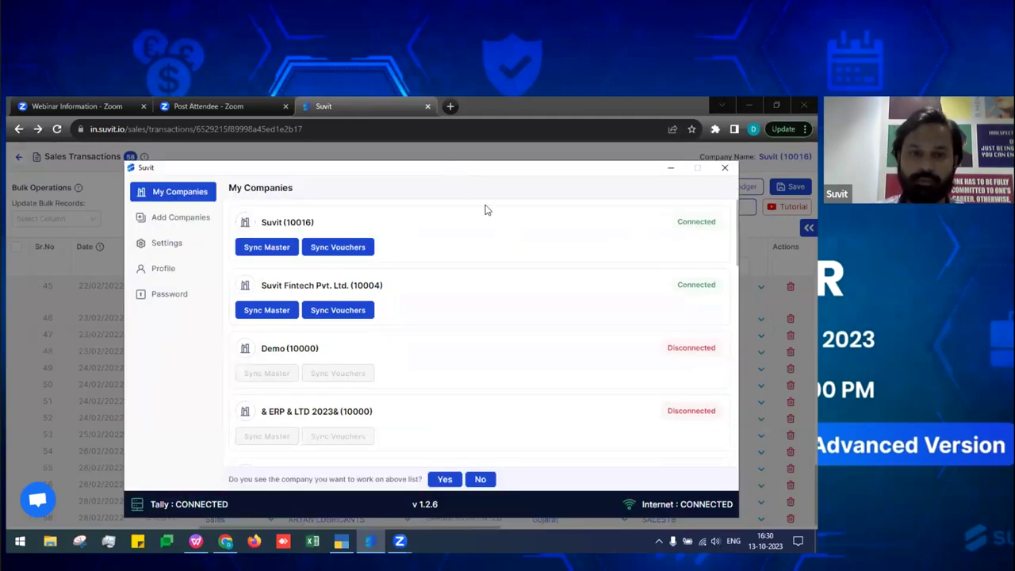
Switch to TallyPrime and look through the list of ledgers in the Account Books ledger report, leaving without opening any
left_click(350, 540)
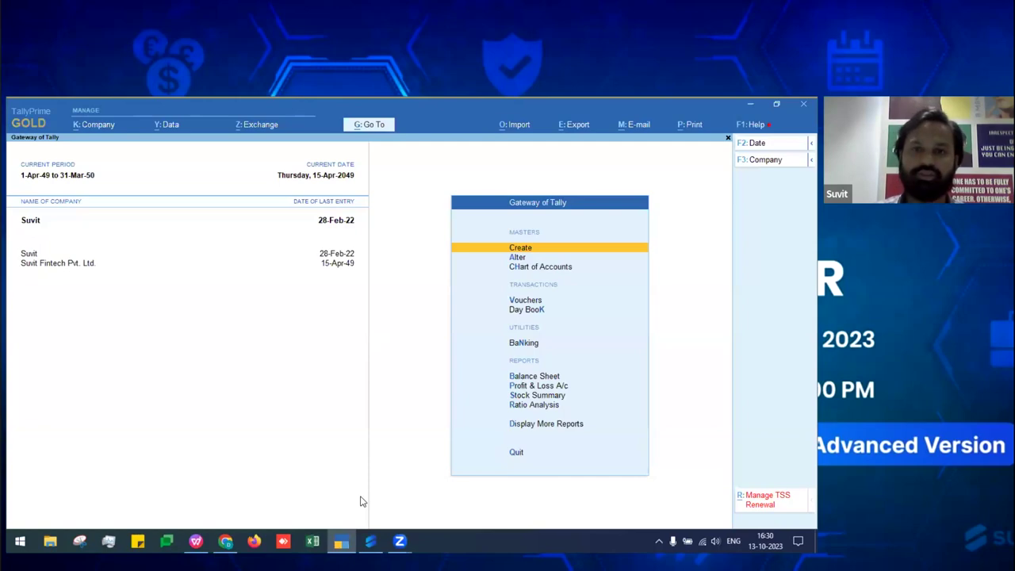
key("Down")
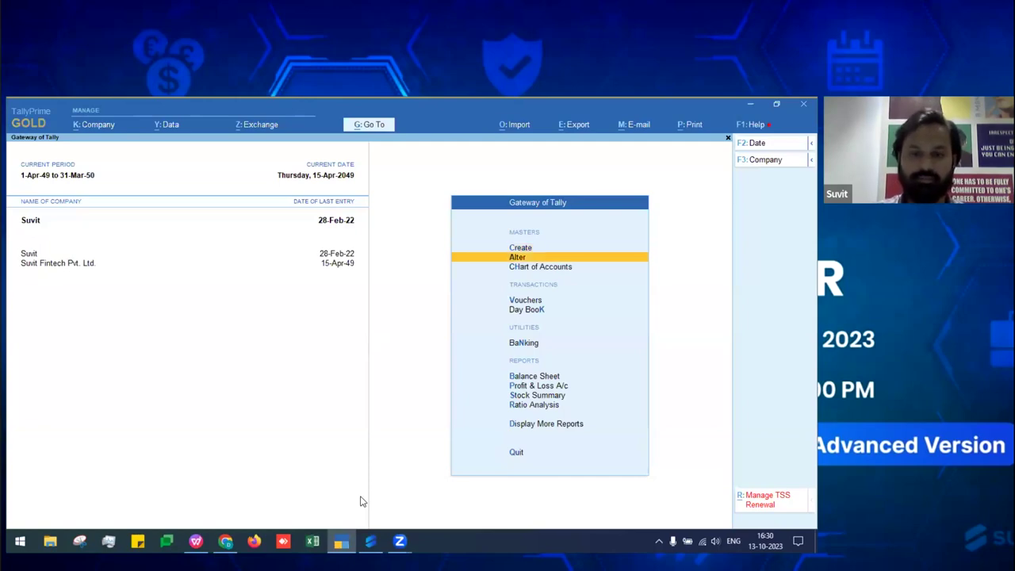
key("d")
key("a")
key("l")
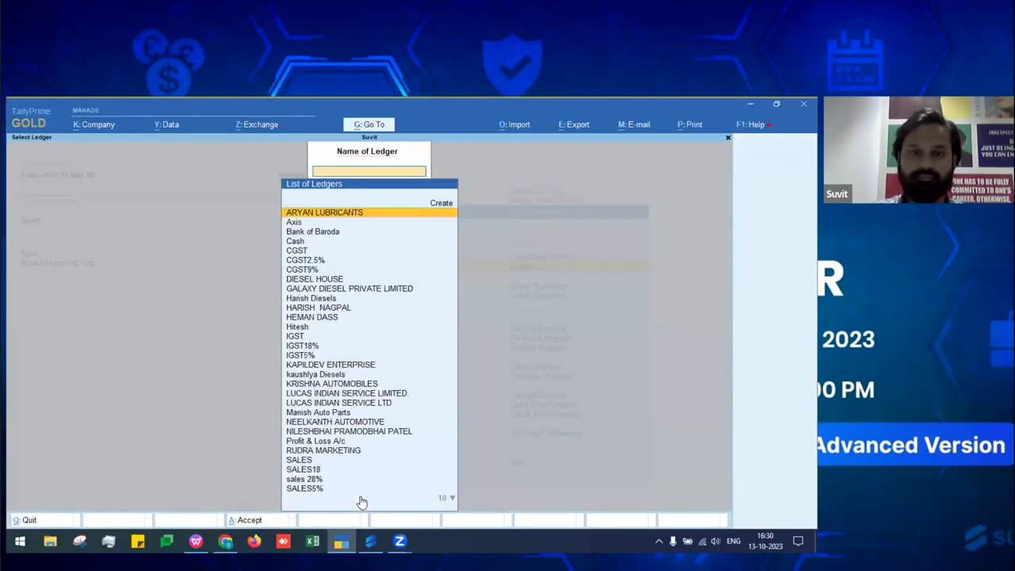
scroll(362, 501, "down", 11)
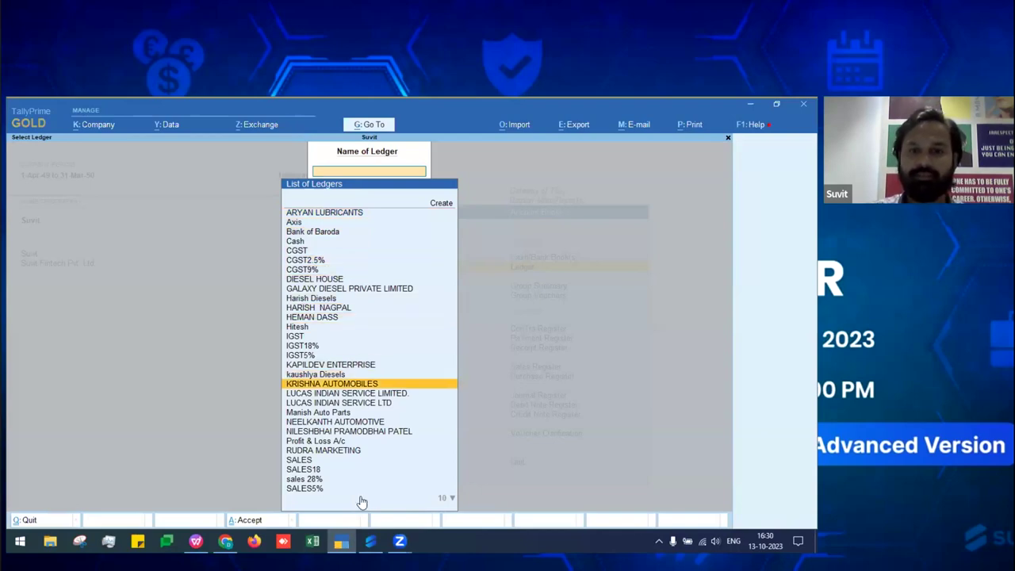
scroll(362, 500, "down", 5)
scroll(361, 500, "up", 1)
key("Escape")
Find the 28% sales ledger among the Tally masters and open it for alteration
key("a")
key("Down")
key("Return")
key("Down")
key("Down")
key("Down")
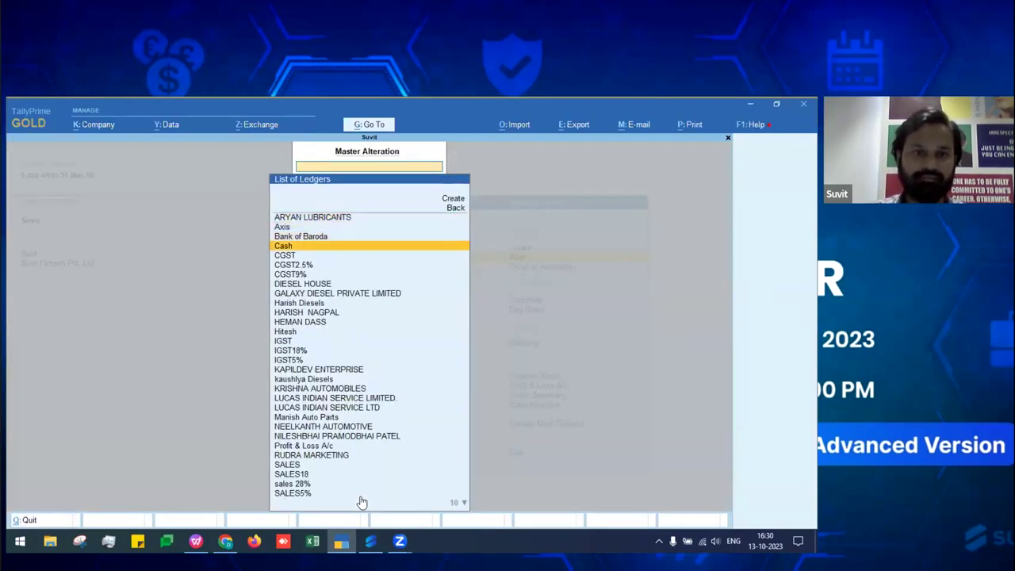
type("Sal")
key("Down")
key("Down")
key("Down")
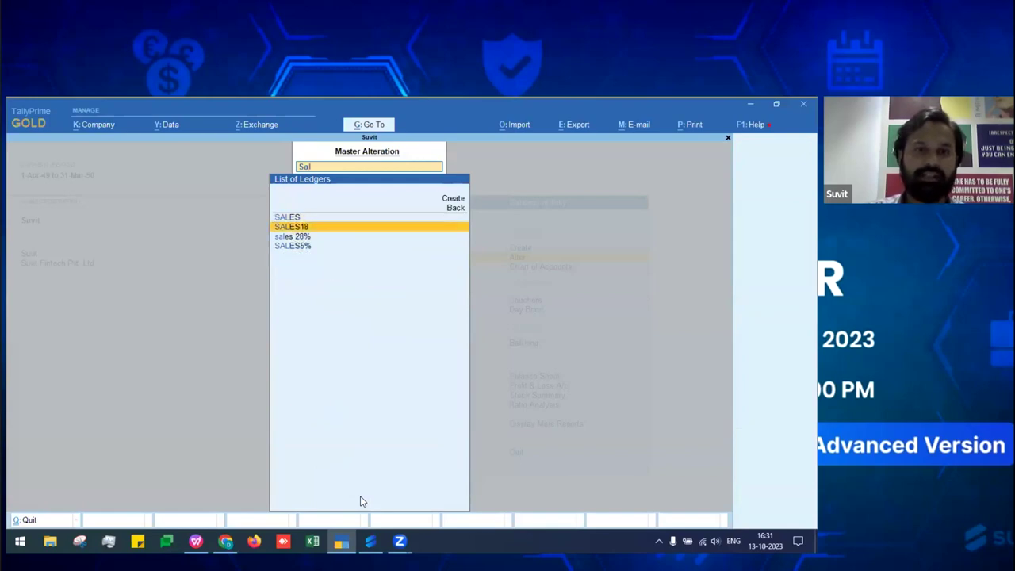
key("Return")
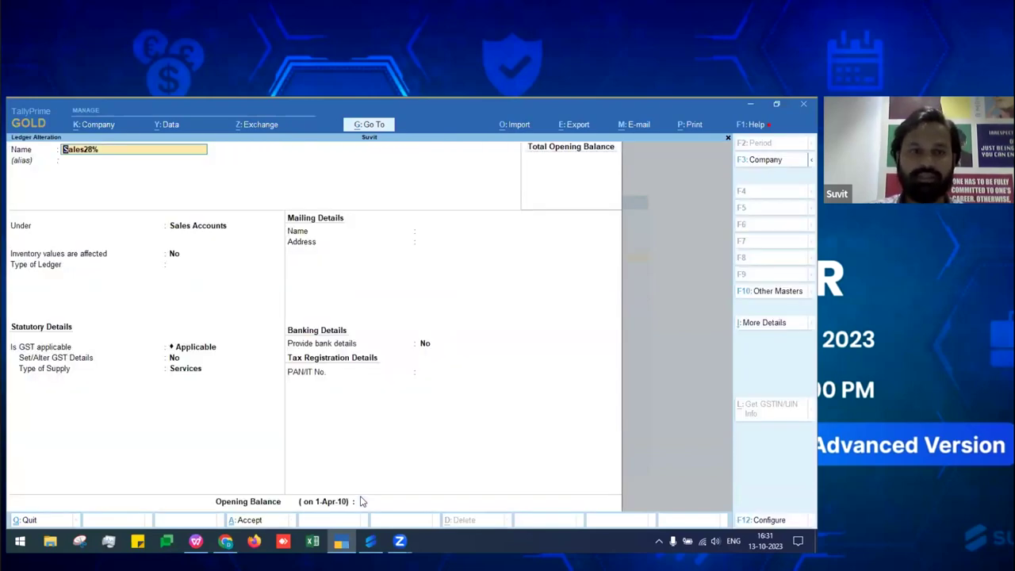
Examine the GST details and tax rates of the Sales28% ledger, leaving the ledger without saving
left_click(177, 357)
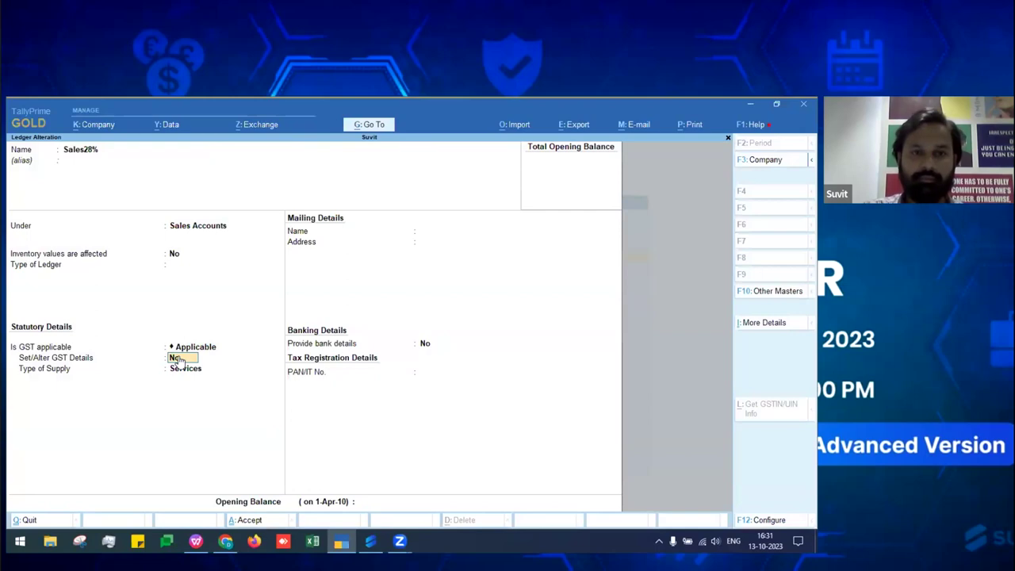
key("y")
key("Return")
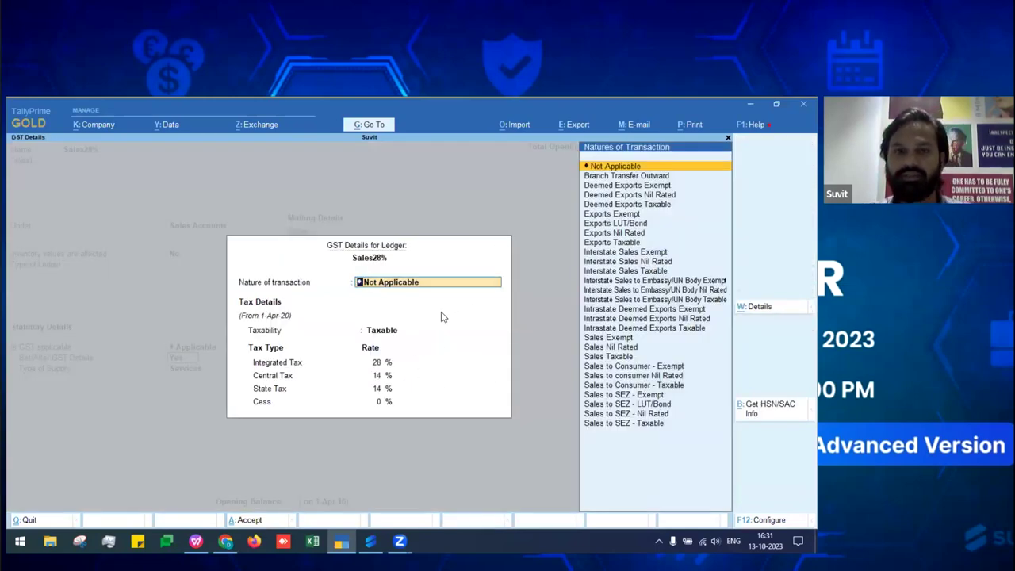
key("Escape")
key("Escape")
key("y")
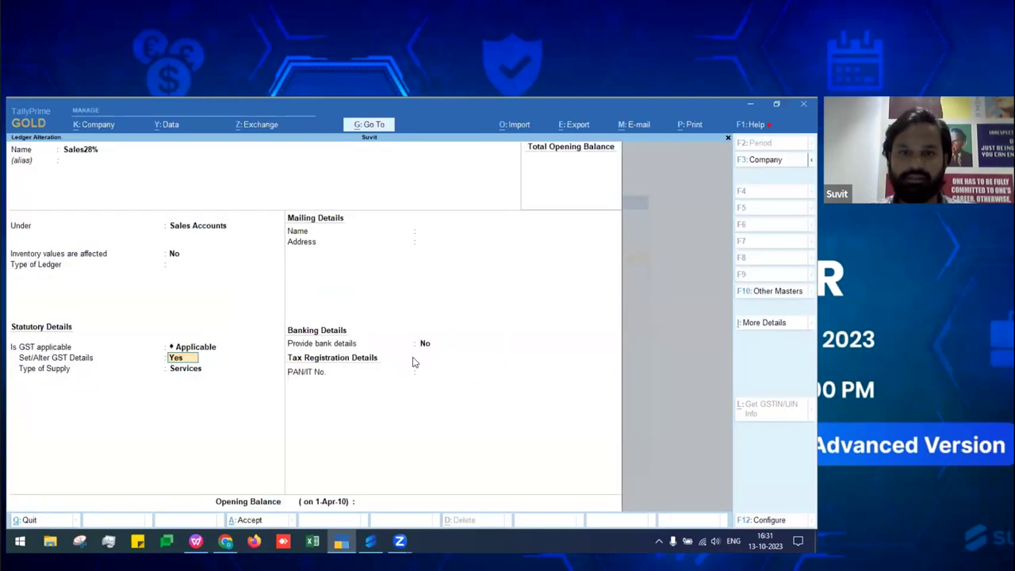
key("Escape")
key("y")
Examine the mailing and tax registration details of the LUCAS INDIAN SERVICE LTD ledger and return to the Gateway of Tally without saving
key("Up")
key("Up")
key("Up")
key("Up")
key("Up")
key("Up")
key("Up")
key("Up")
key("Return")
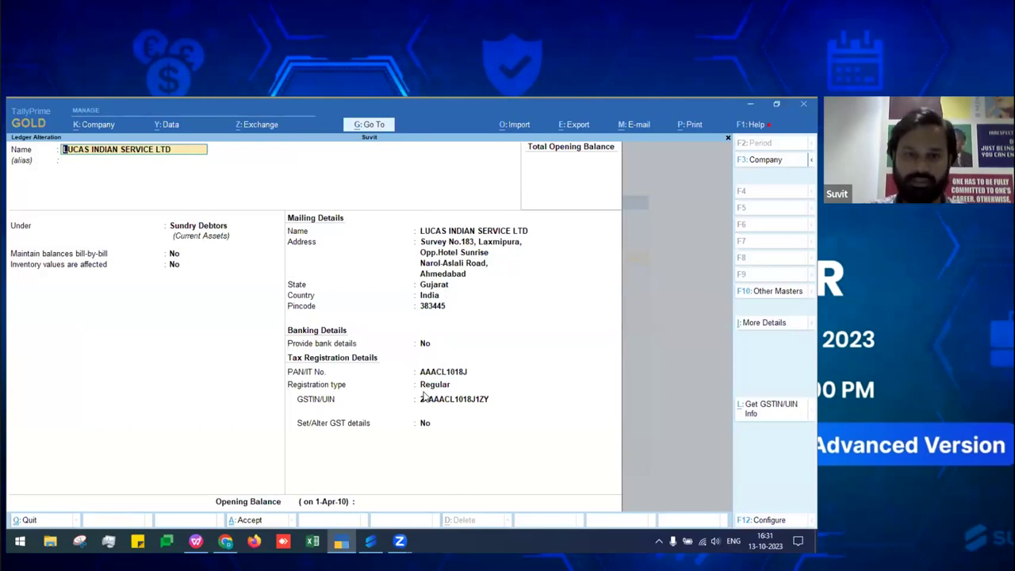
key("Escape")
key("y")
key("Escape")
key("Escape")
key("Escape")
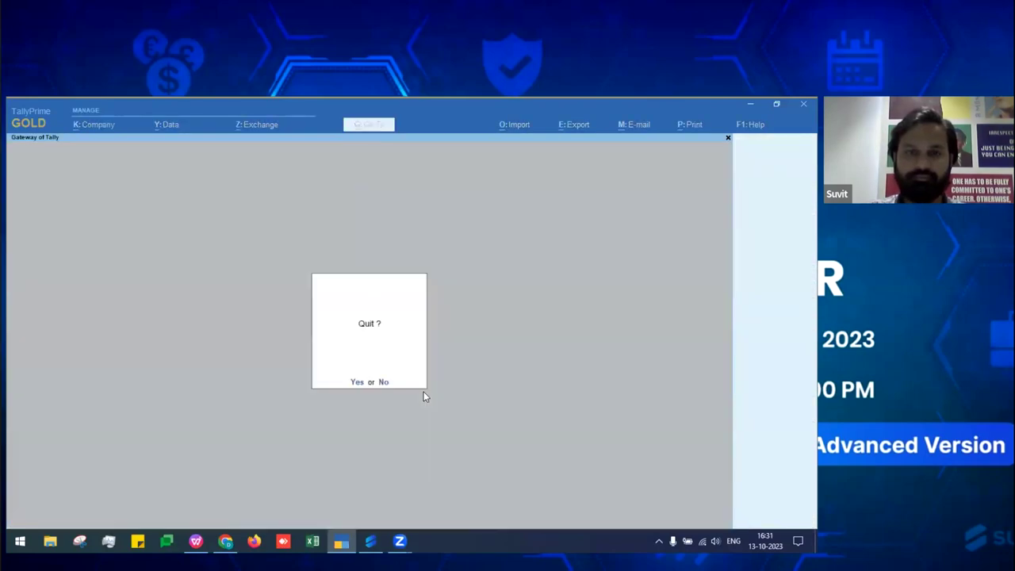
key("n")
Switch to the browser, open the Suvit Reports dashboard and change its company to NETLINK INFOCARE (2023-2024) (10025)
left_click(227, 541)
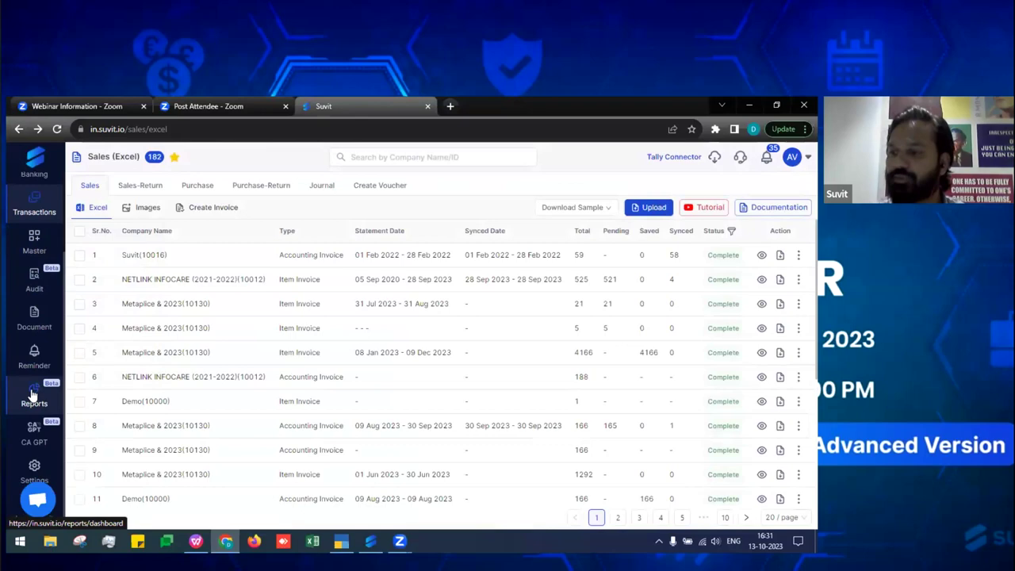
left_click(33, 395)
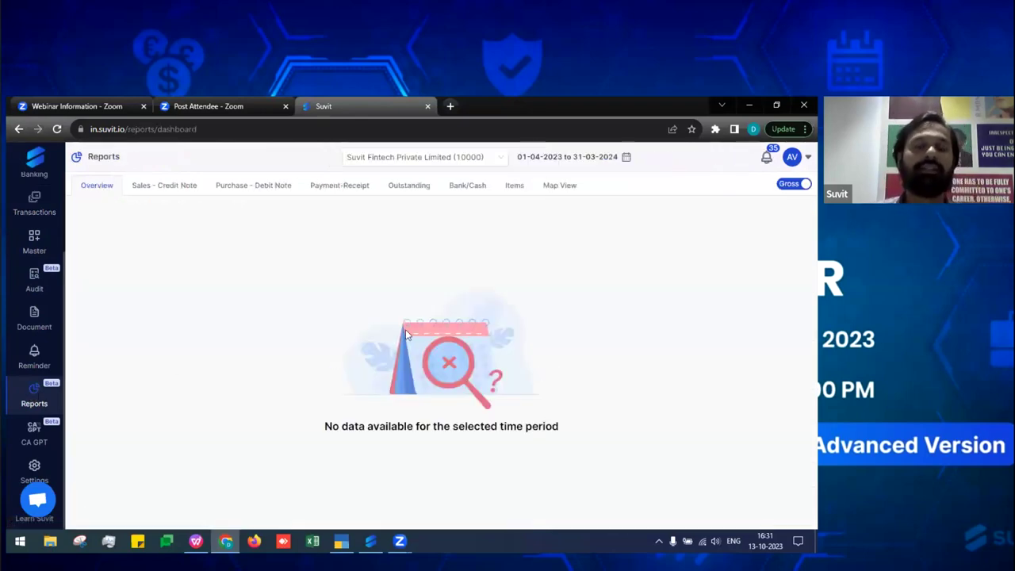
left_click(426, 157)
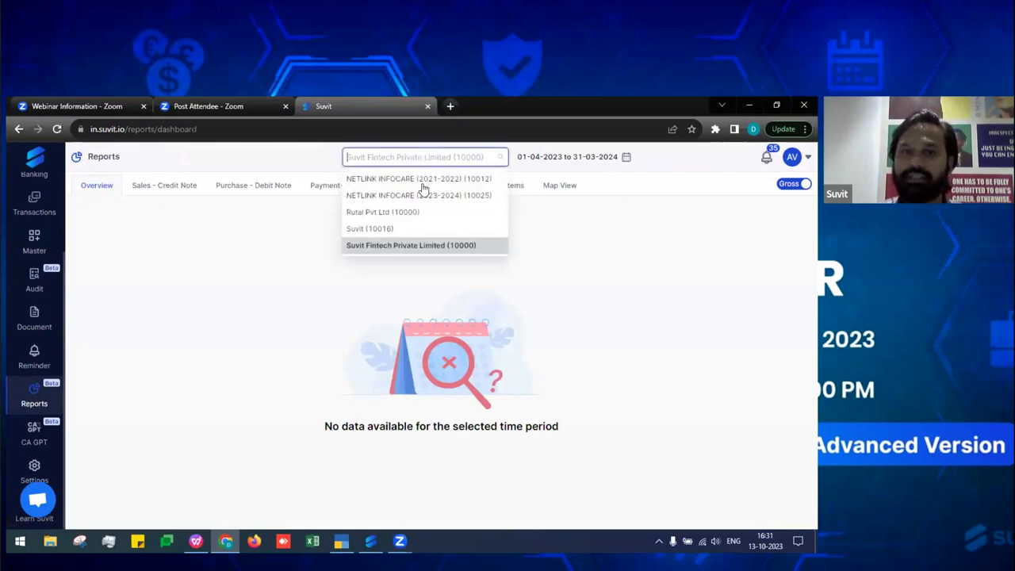
scroll(421, 197, "down", 2)
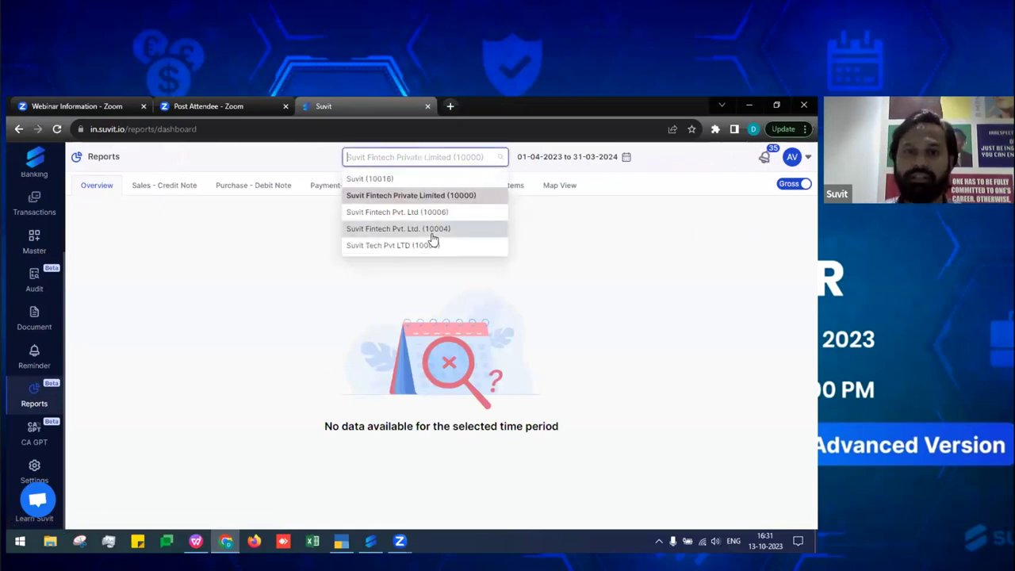
scroll(437, 234, "up", 5)
scroll(439, 225, "down", 5)
scroll(439, 213, "up", 3)
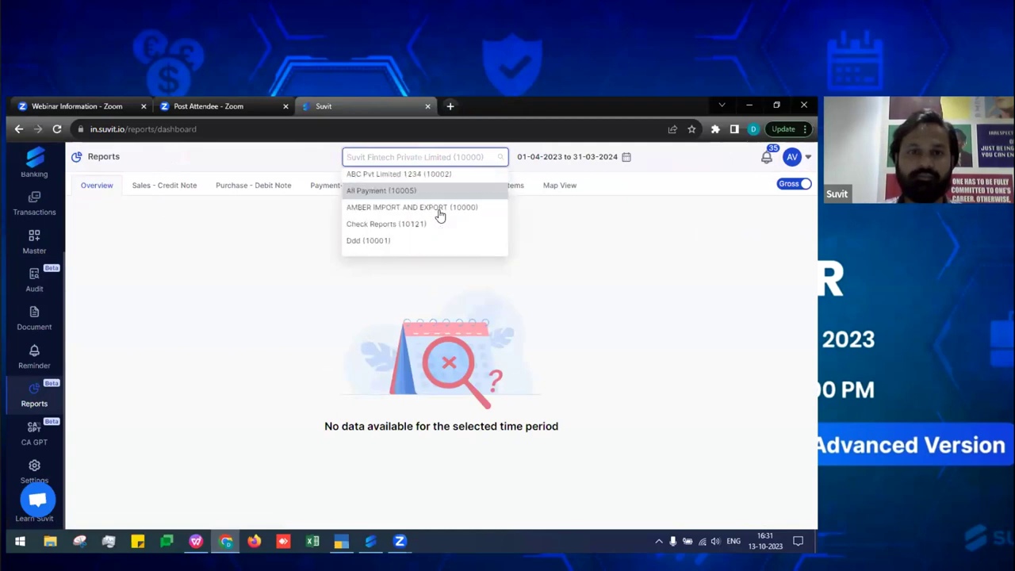
type("ne")
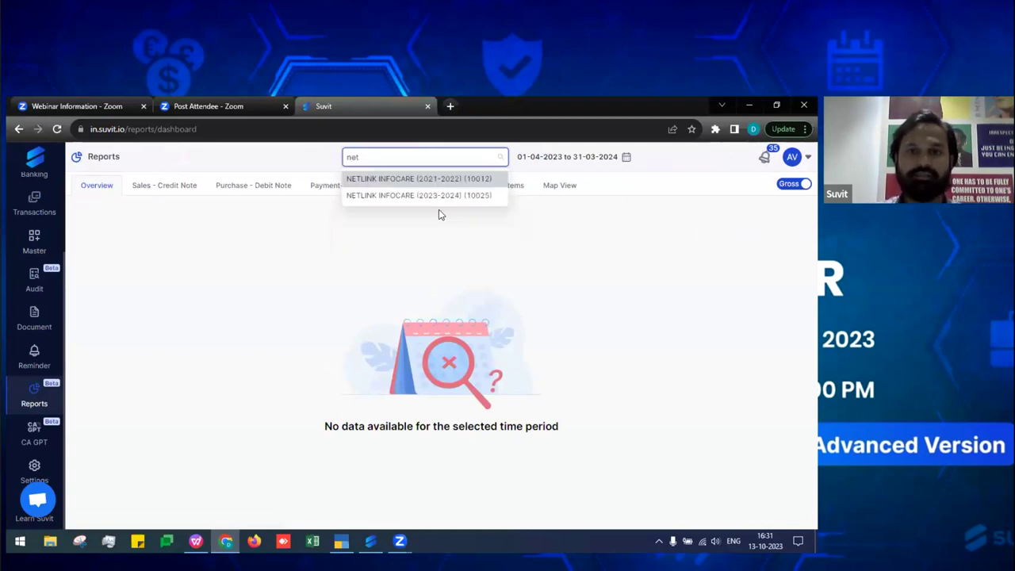
type("t")
left_click(460, 196)
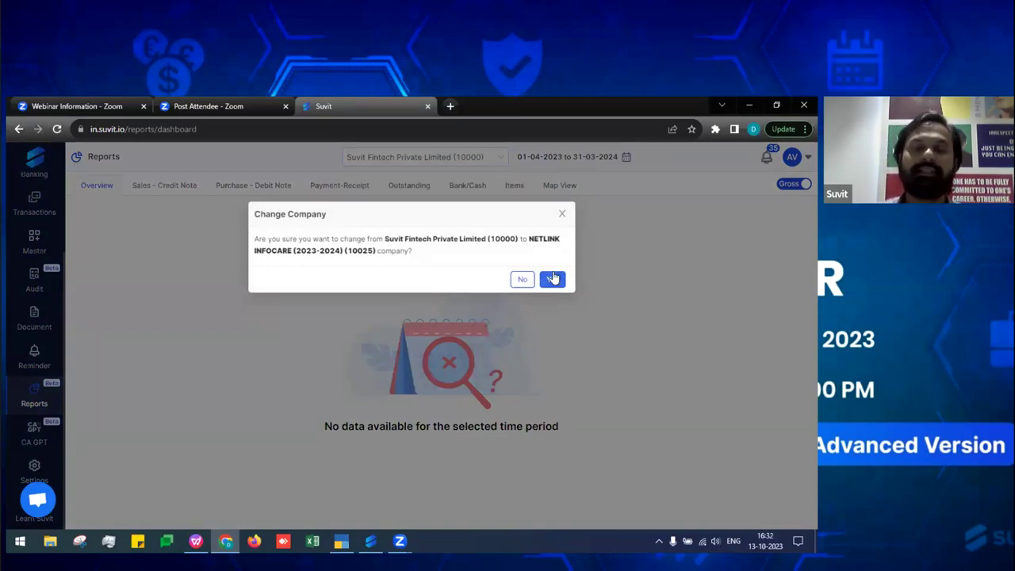
left_click(552, 278)
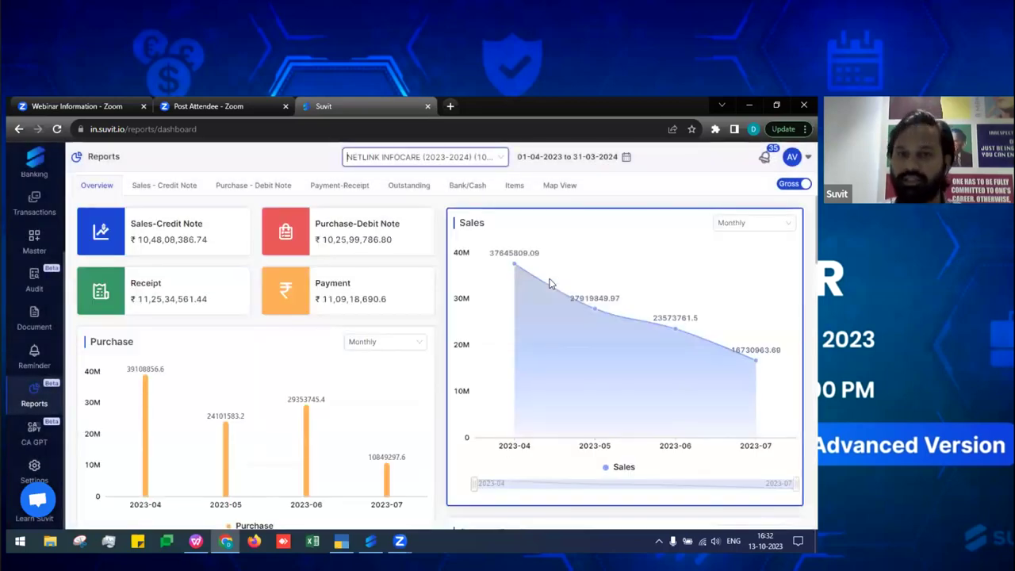
Change the Reports company to Suvit (10016)
left_click(403, 156)
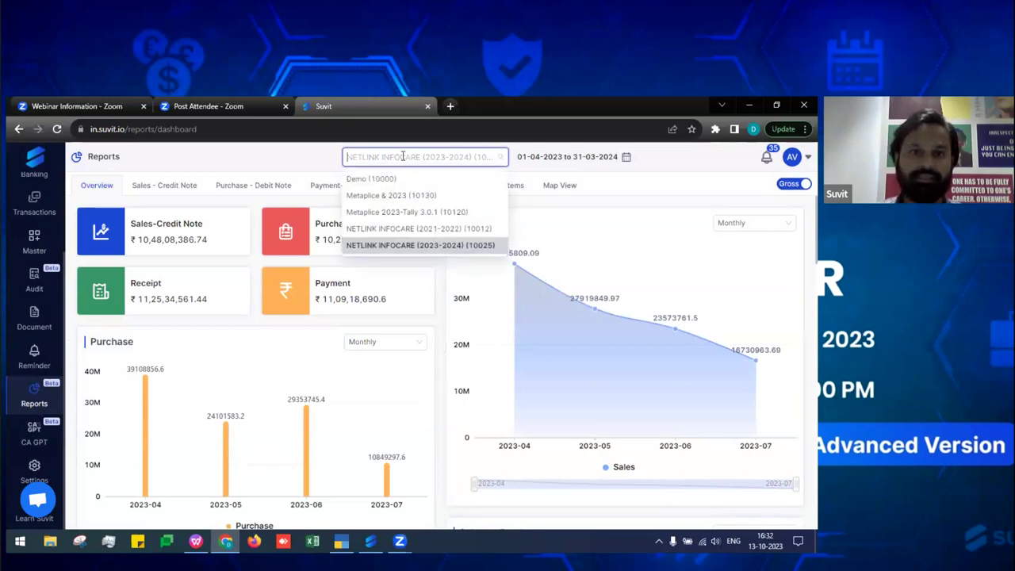
type("suvit")
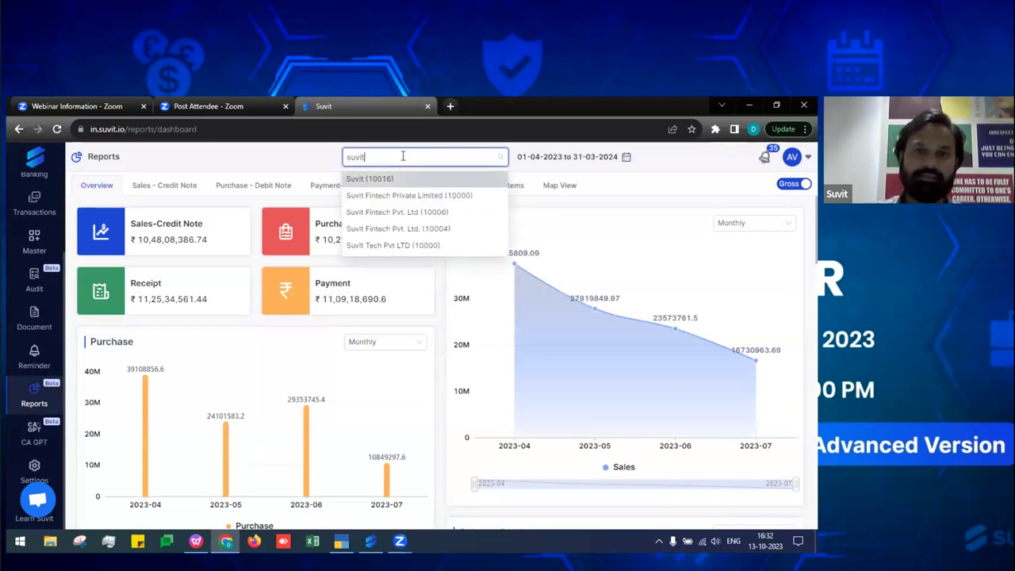
left_click(403, 182)
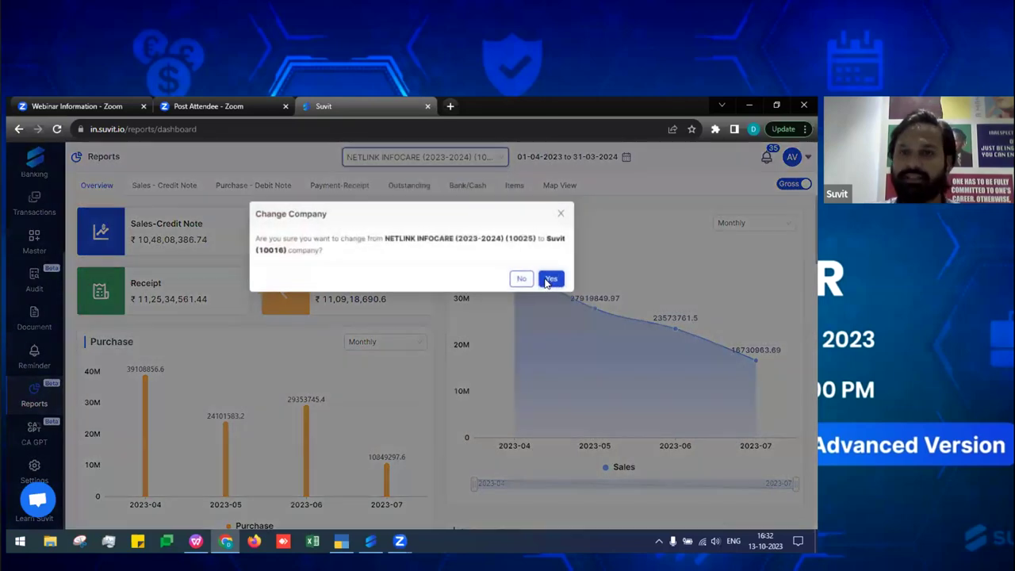
left_click(547, 279)
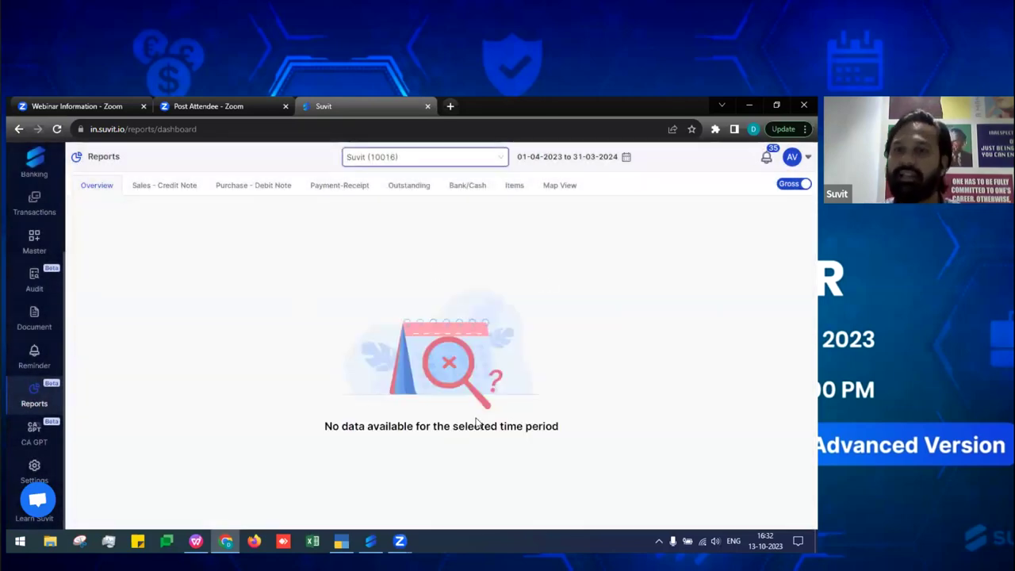
Start syncing the vouchers of Suvit (10016) in the Suvit desktop app and return to the browser
left_click(370, 541)
left_click(341, 251)
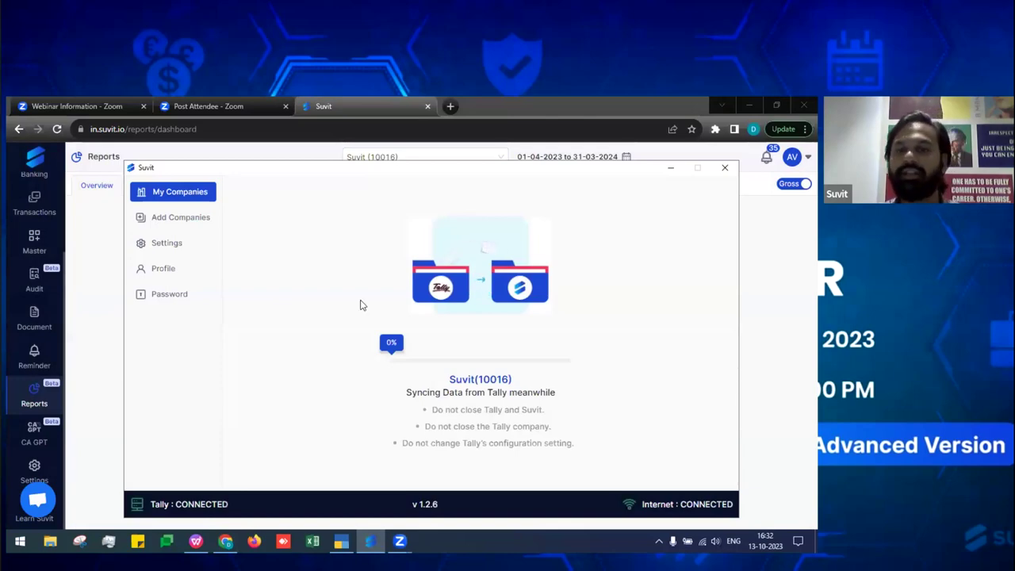
left_click(102, 317)
Change the Reports company back to NETLINK INFOCARE (2023-2024) (10025)
left_click(401, 157)
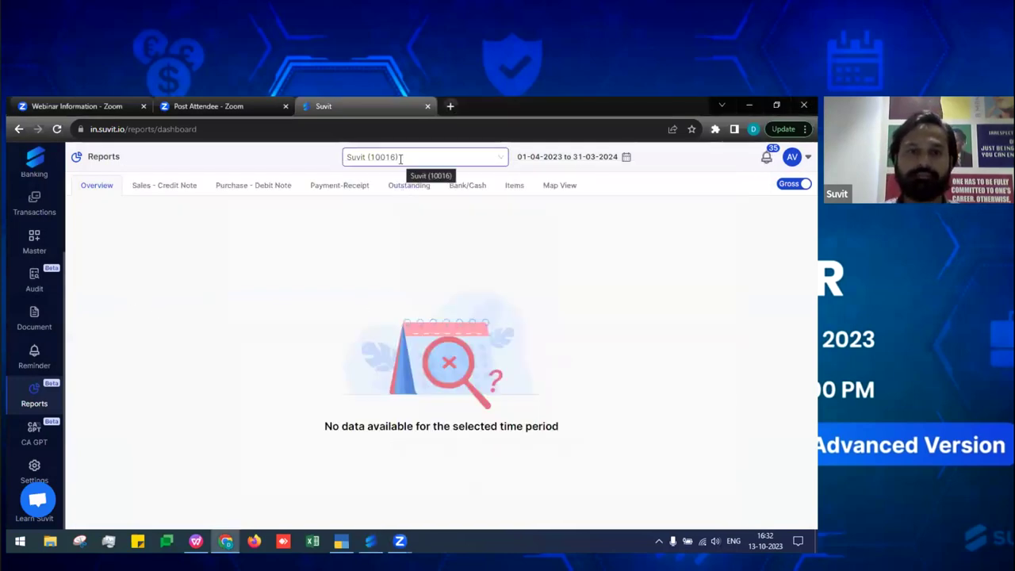
type("net")
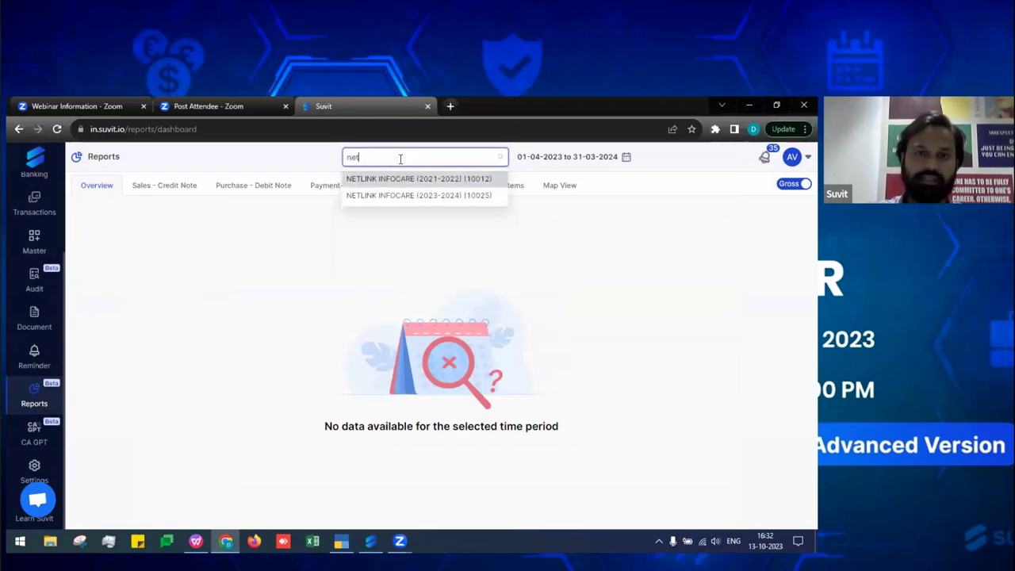
left_click(459, 196)
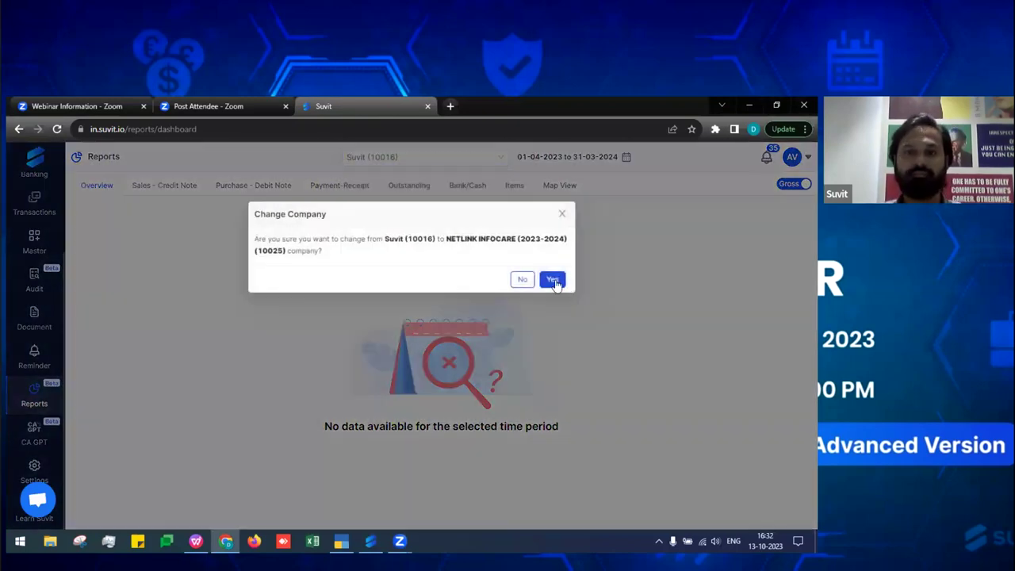
left_click(555, 277)
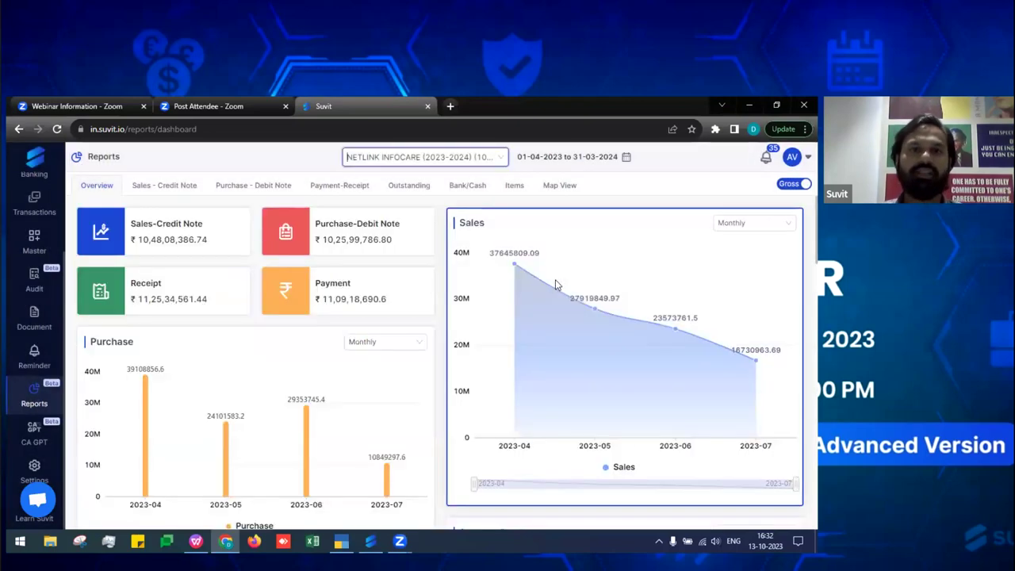
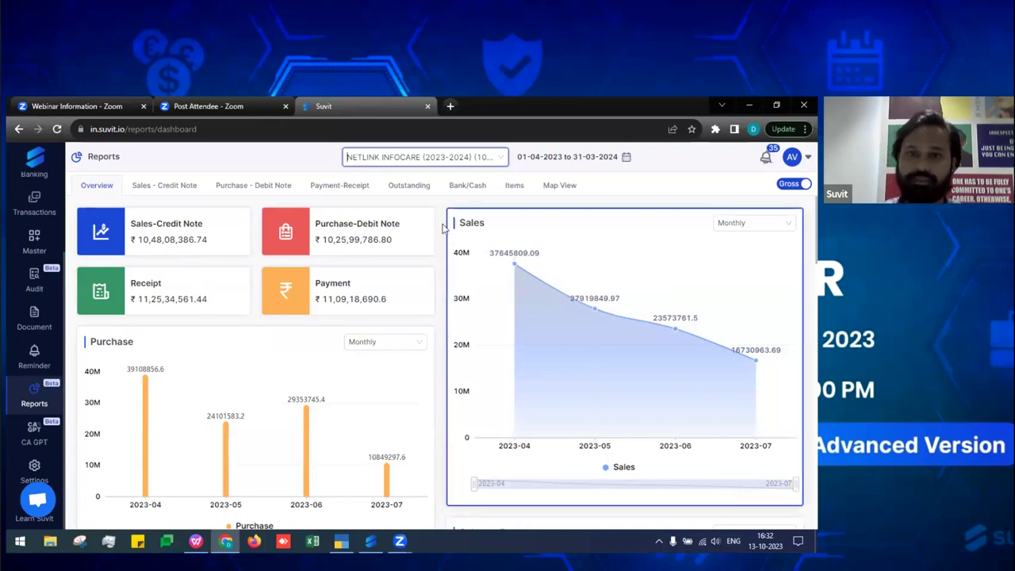
Examine the monthly Sales chart on the Reports overview, try its Daily interval and set the interval to Quarterly
mouse_move(523, 268)
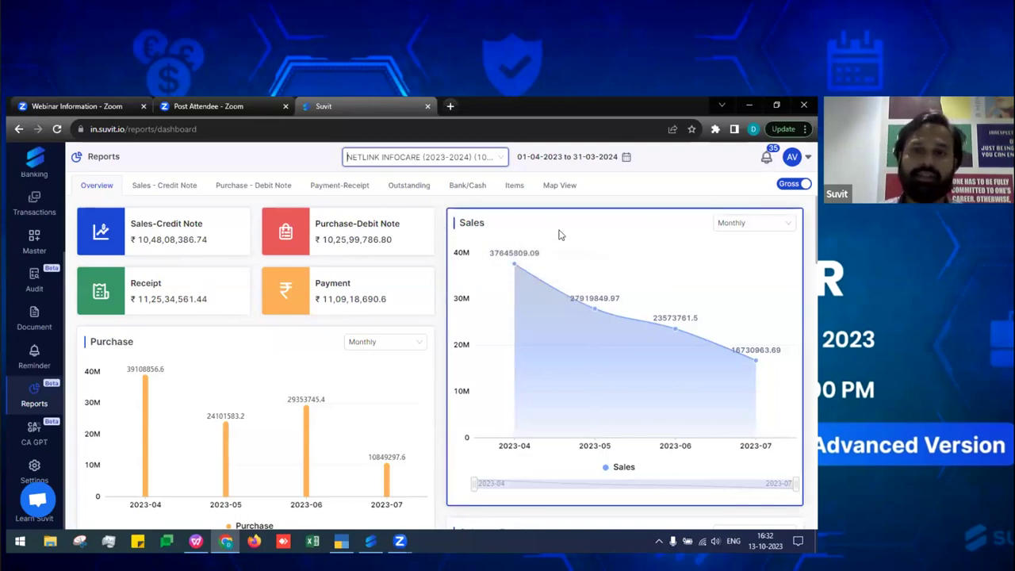
double_click(470, 221)
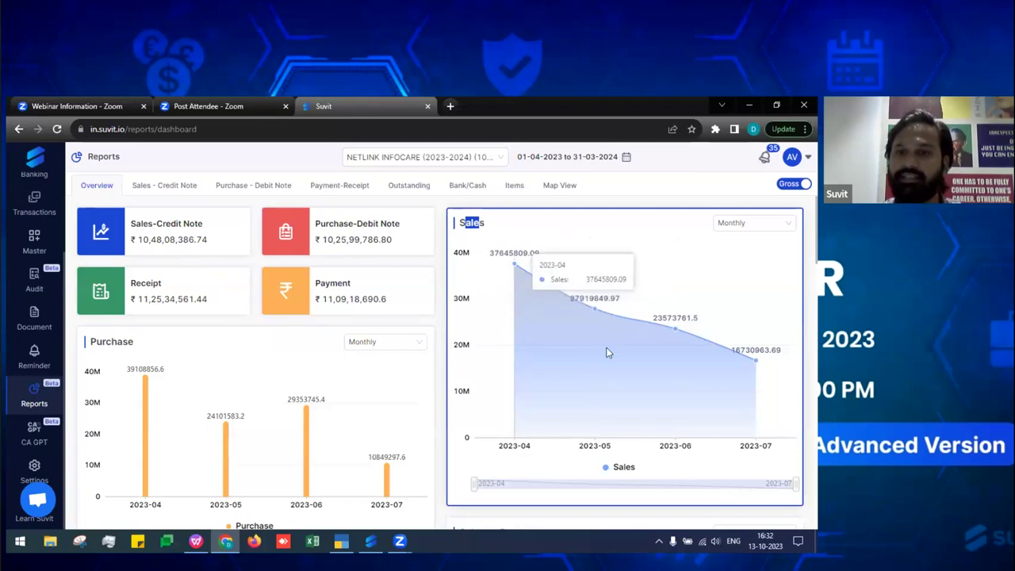
left_click(761, 228)
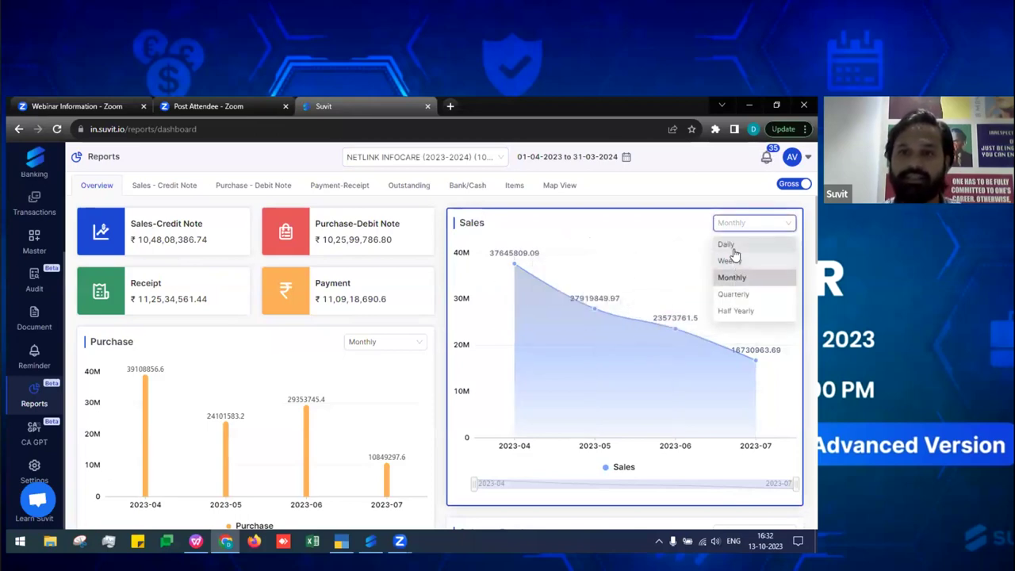
left_click(734, 249)
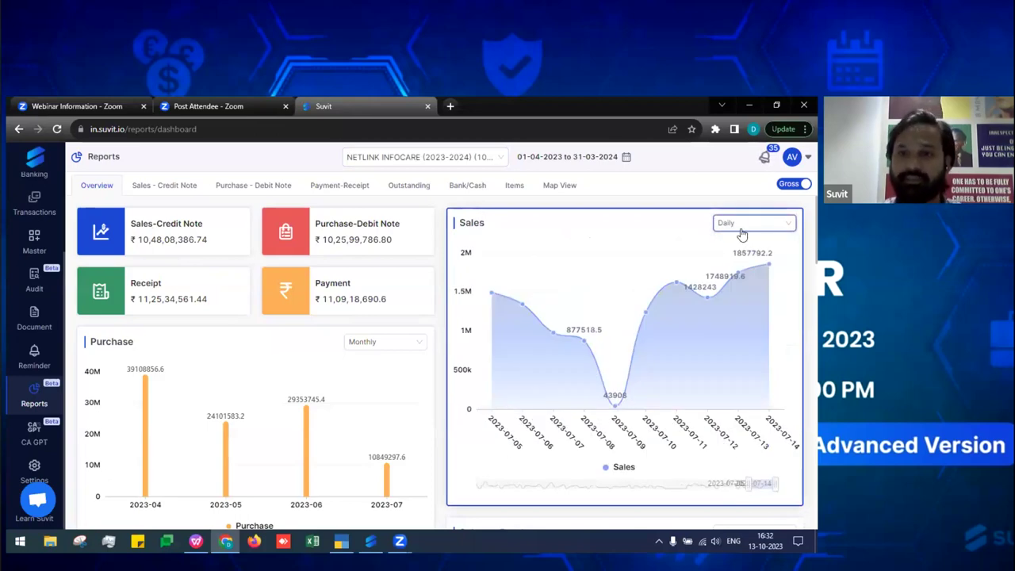
left_click(741, 232)
left_click(734, 295)
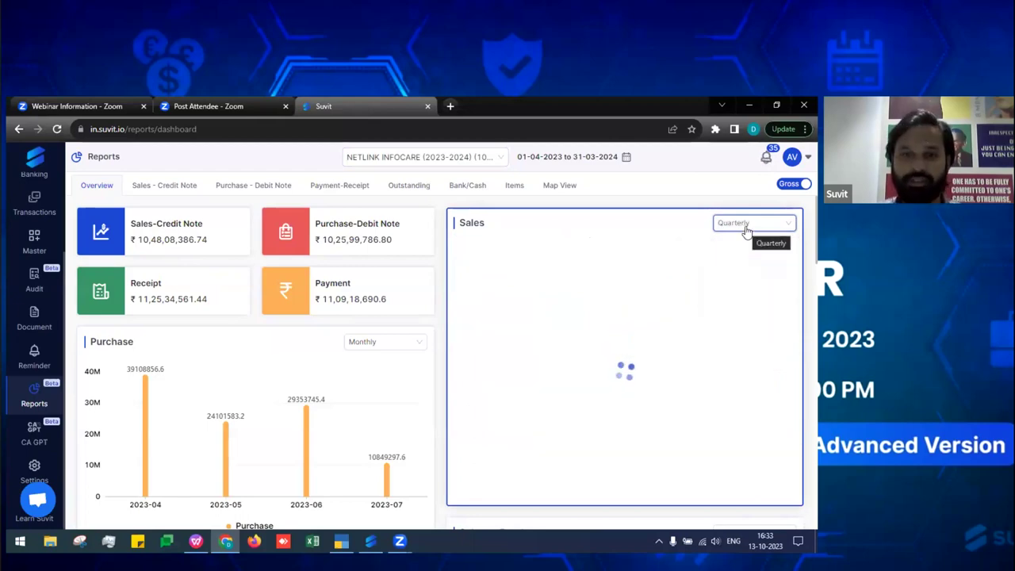
Set the Sales chart interval to Monthly and open the 2023-07 sales transactions to review their invoices and payment statuses
left_click(745, 225)
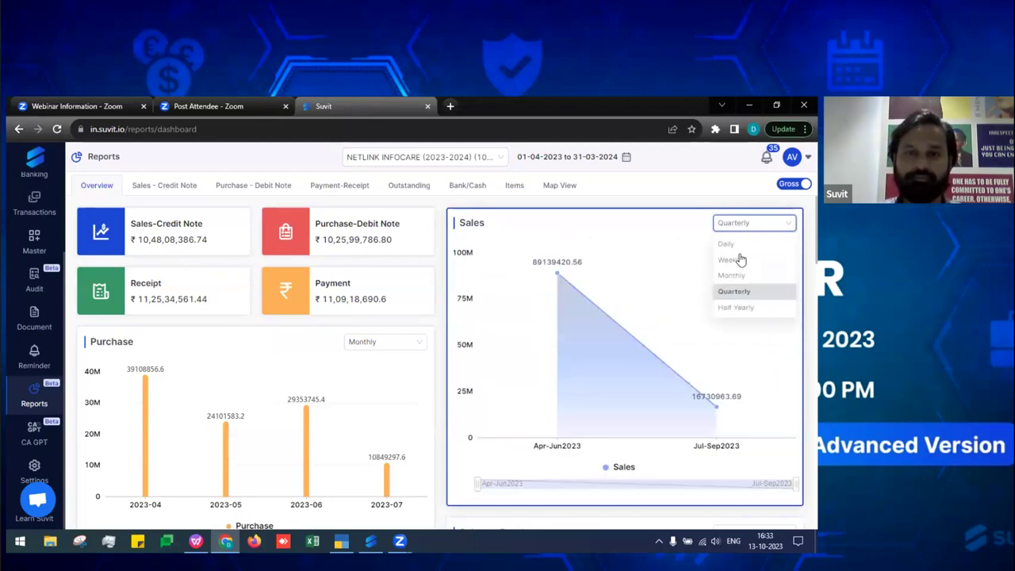
left_click(734, 275)
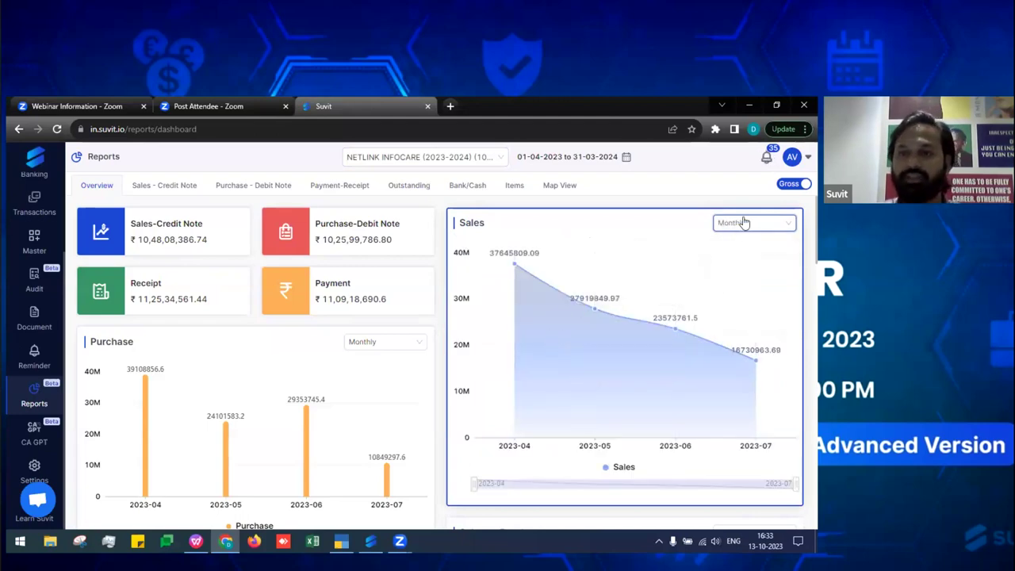
left_click(758, 364)
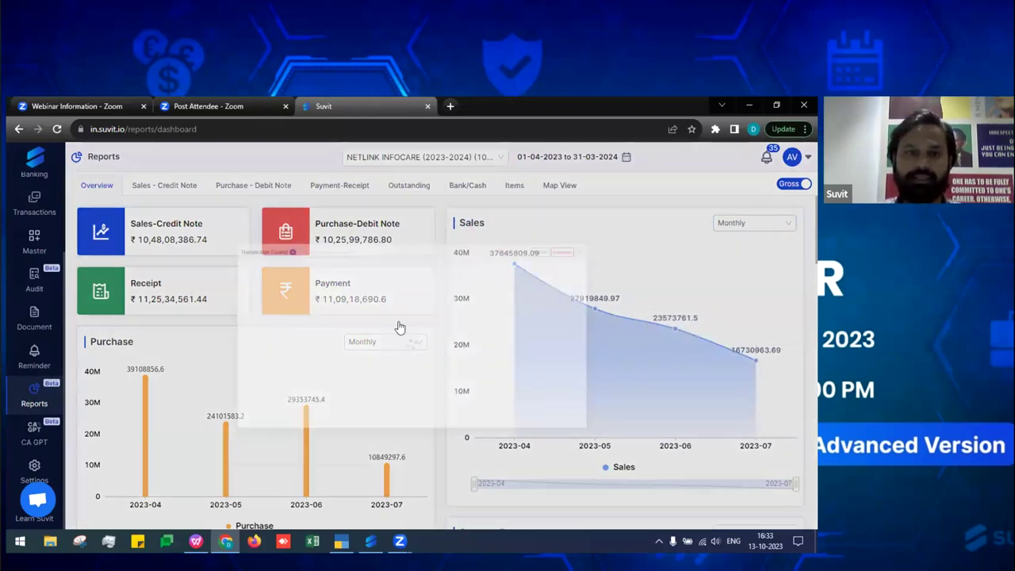
scroll(382, 320, "down", 5)
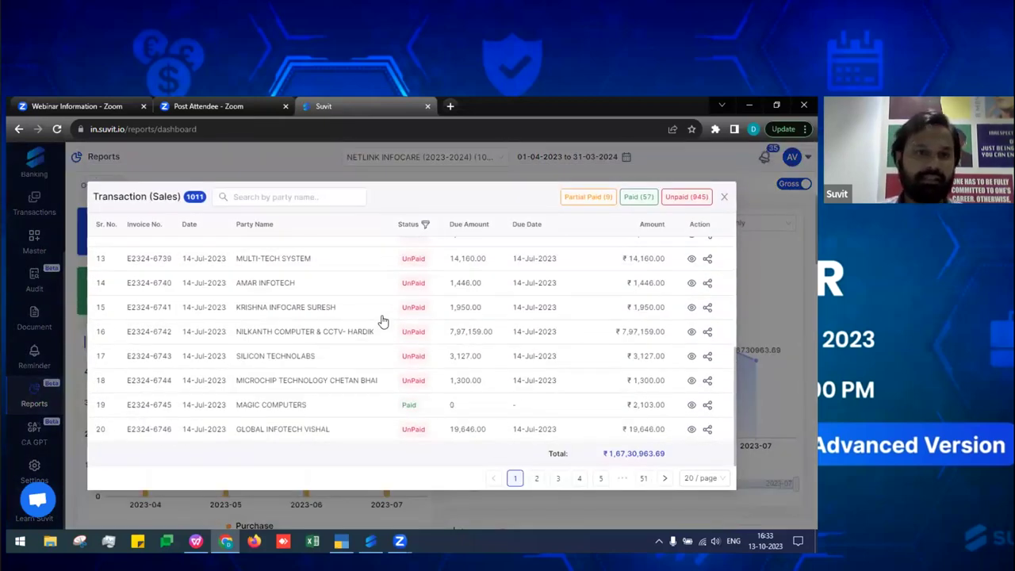
scroll(383, 320, "up", 5)
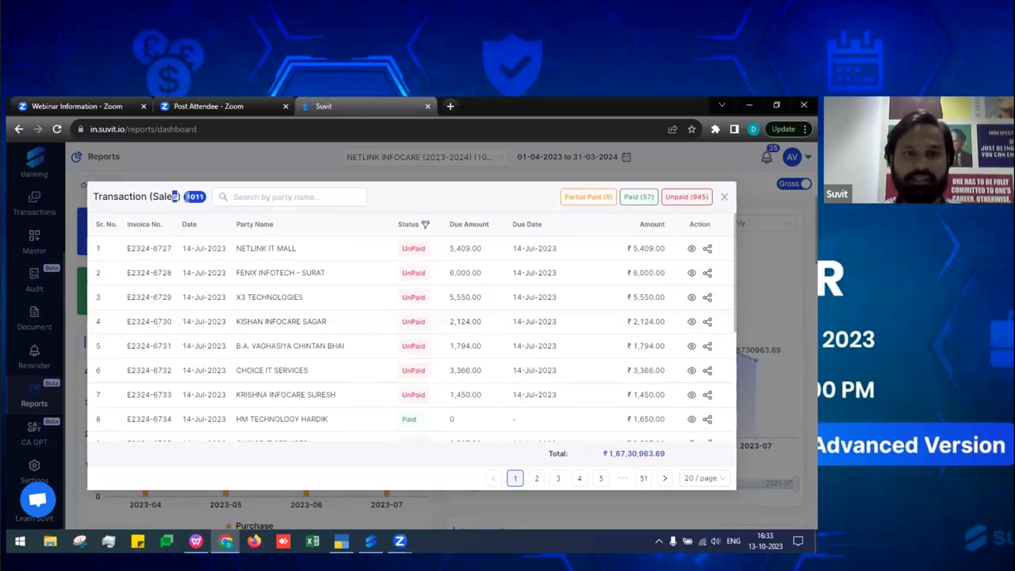
left_click_drag(564, 197, 690, 196)
scroll(379, 365, "down", 5)
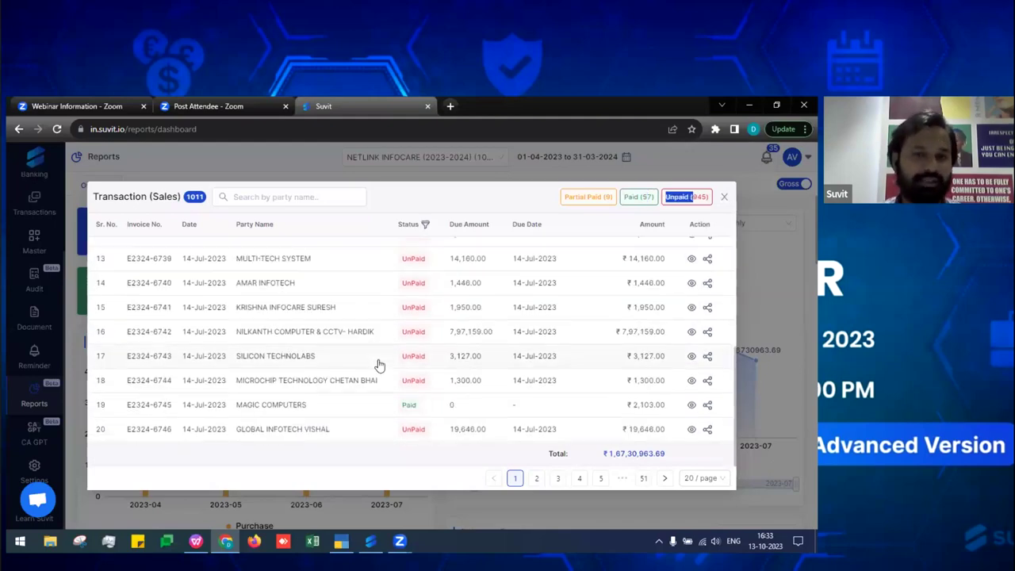
scroll(379, 364, "up", 5)
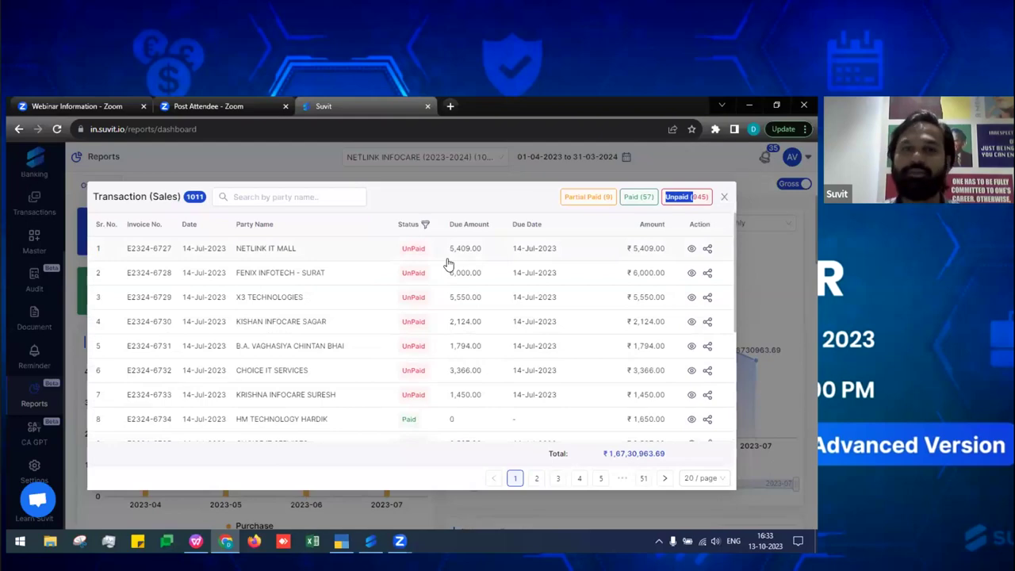
Download the FENIX INFOTECH - SURAT sales invoice as a PDF and open it to review its contents
left_click(707, 274)
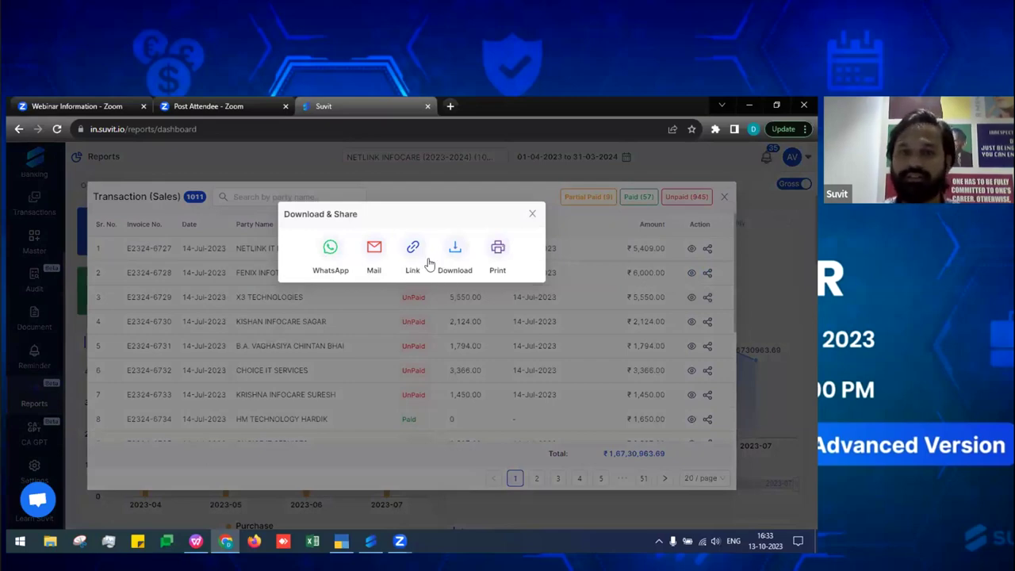
left_click(454, 252)
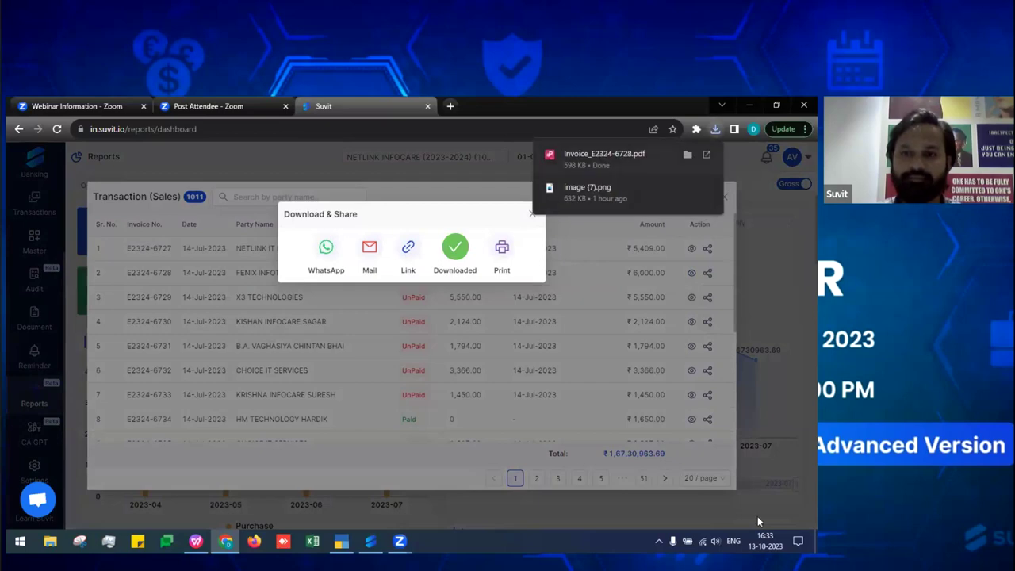
left_click(603, 158)
scroll(485, 382, "down", 10)
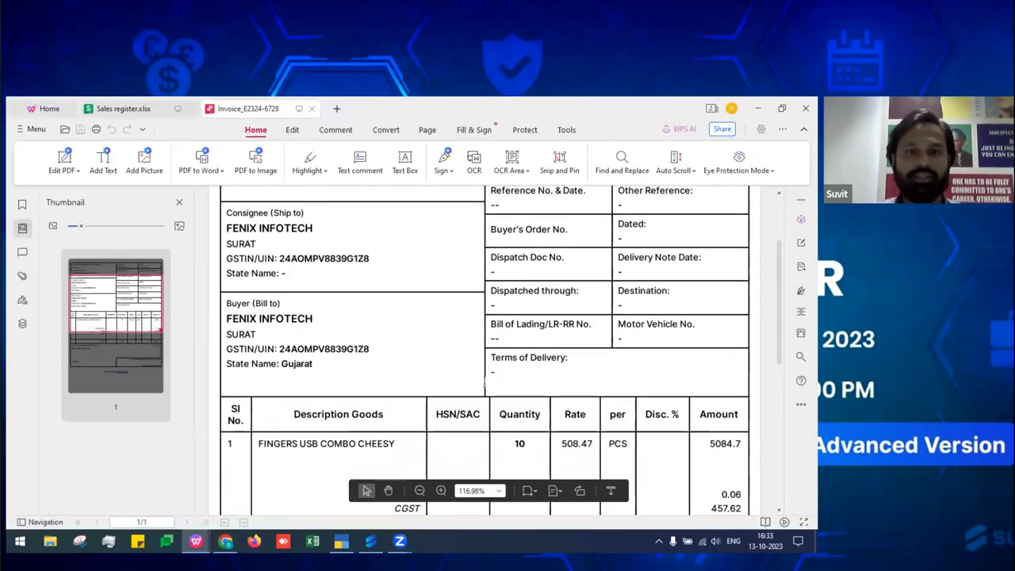
Return to Suvit in the browser, copy the share link of the FENIX INFOTECH - SURAT invoice and close the sharing options
left_click(230, 541)
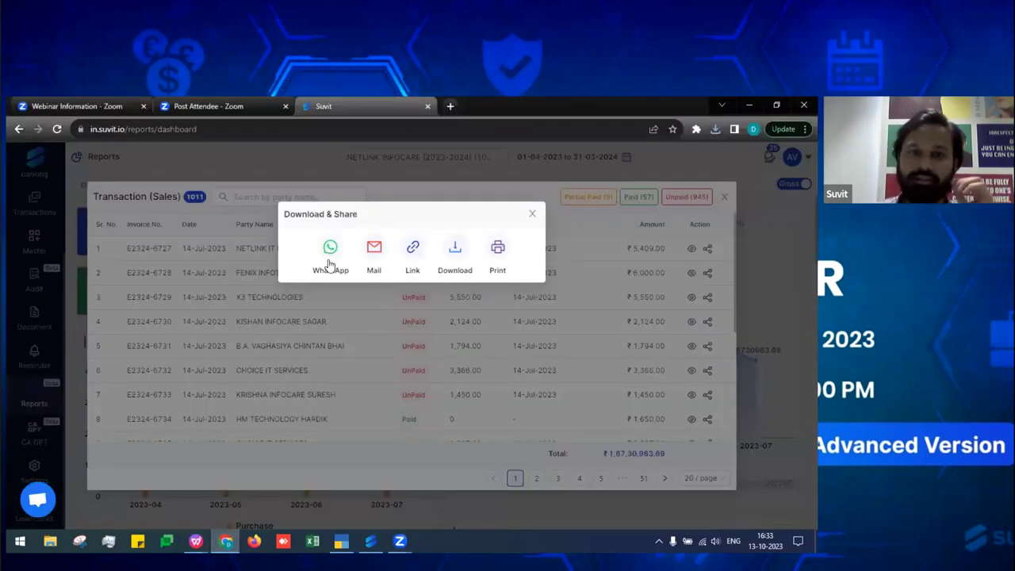
left_click(411, 250)
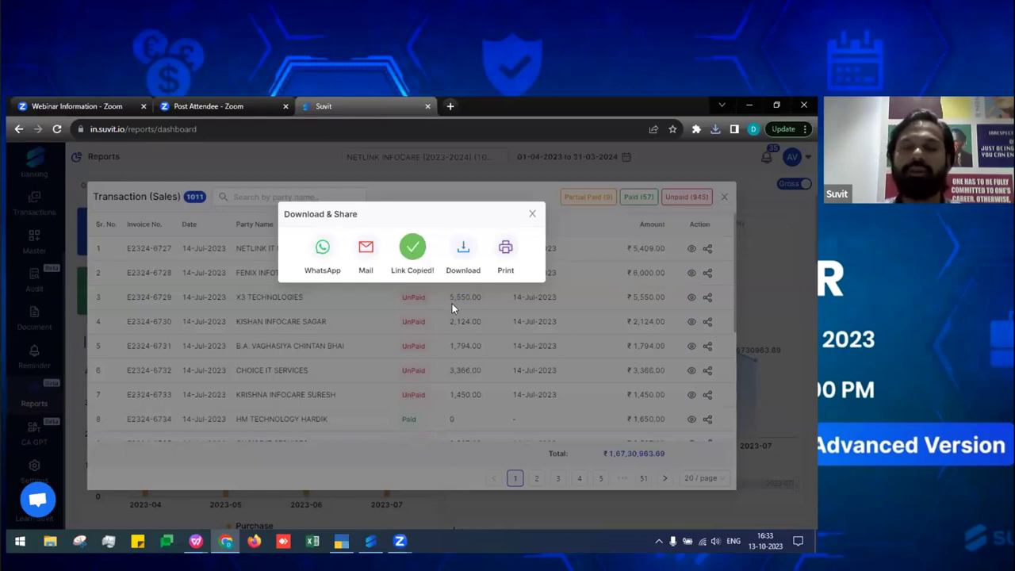
left_click(562, 310)
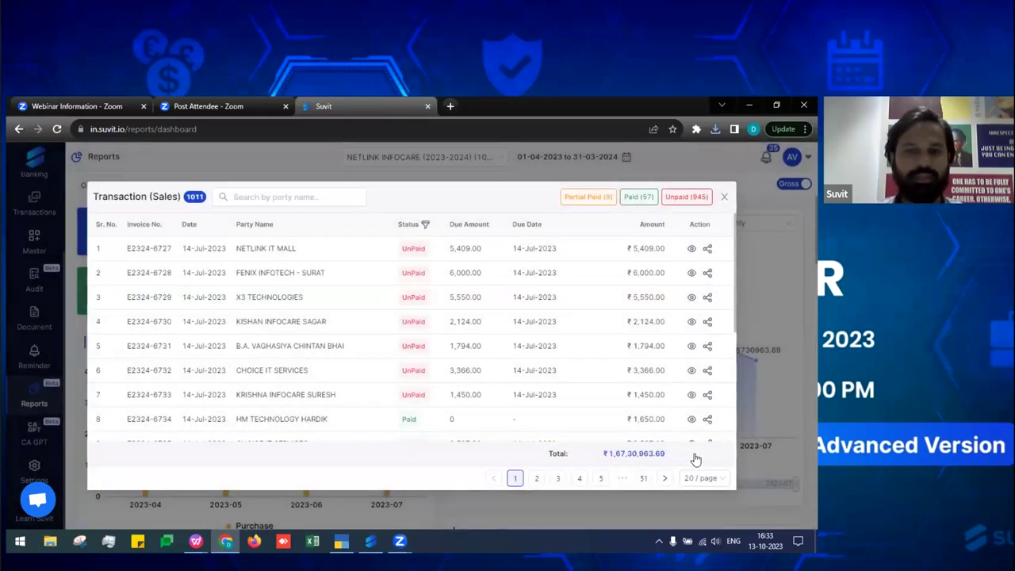
Show 100 sales transactions per page and look through the list to its end
left_click(700, 478)
left_click(694, 453)
scroll(464, 347, "down", 20)
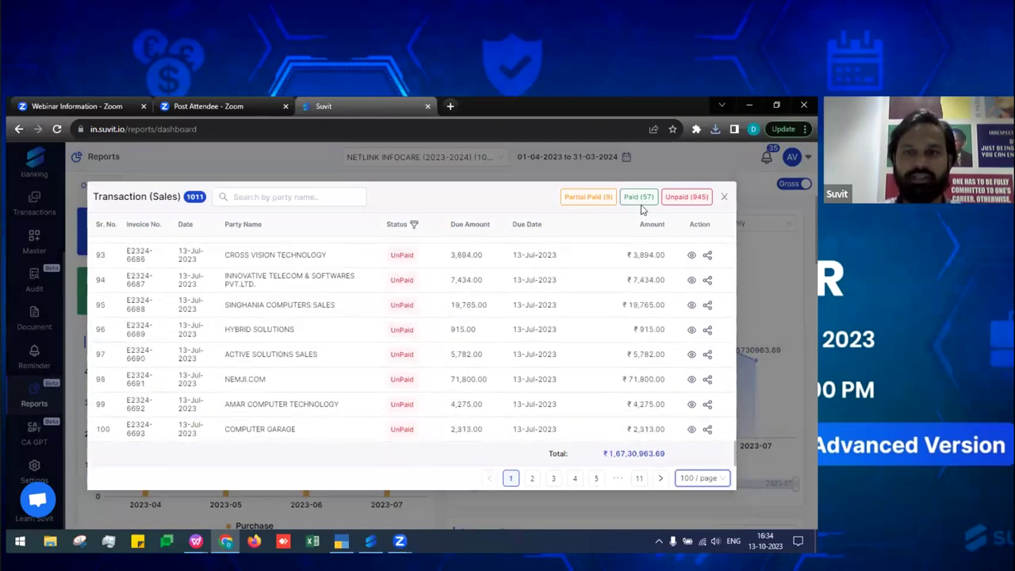
Close the sales transactions list and set the Purchase chart's interval to Daily
key("Escape")
scroll(423, 288, "down", 2)
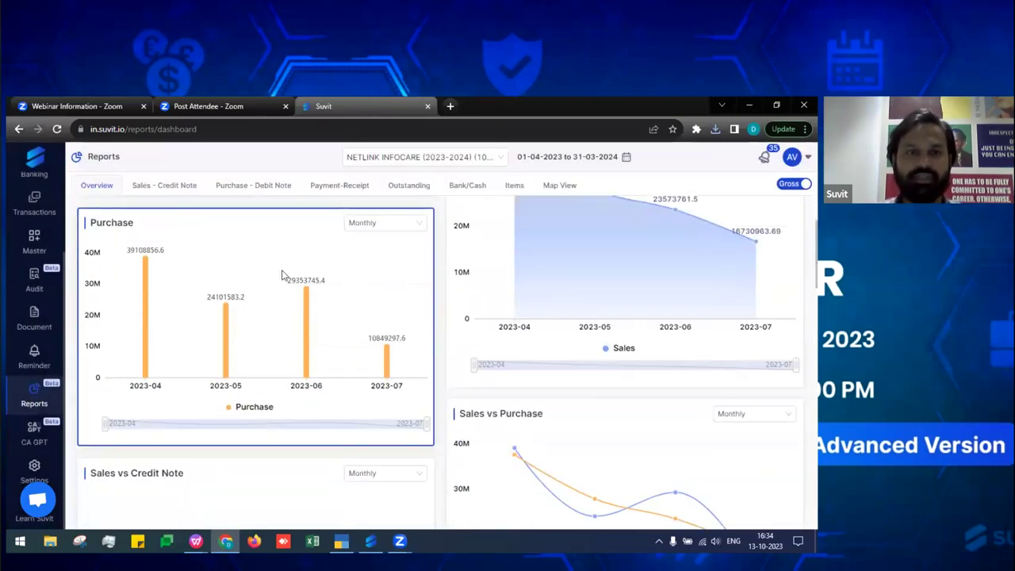
left_click(389, 226)
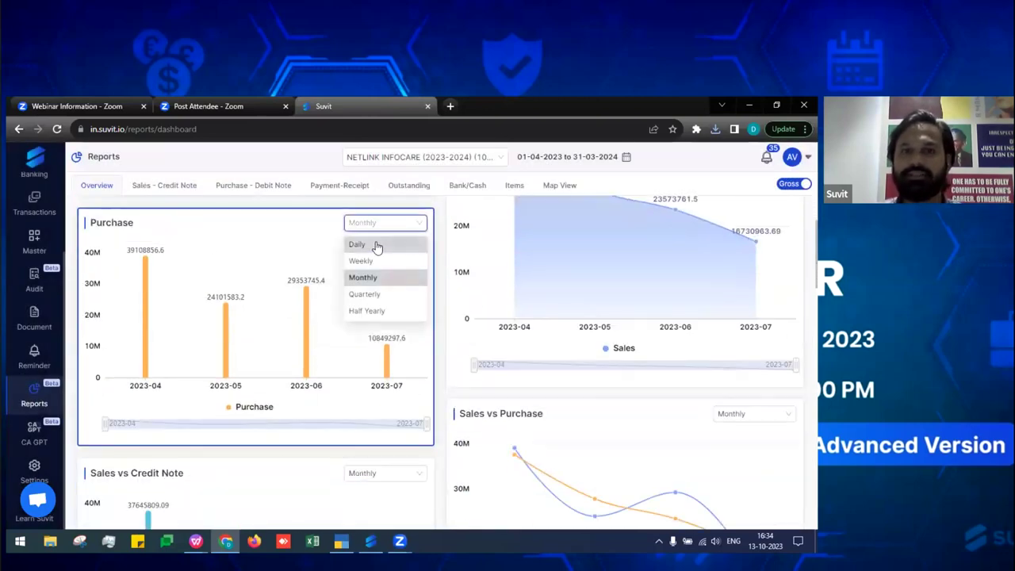
left_click(376, 245)
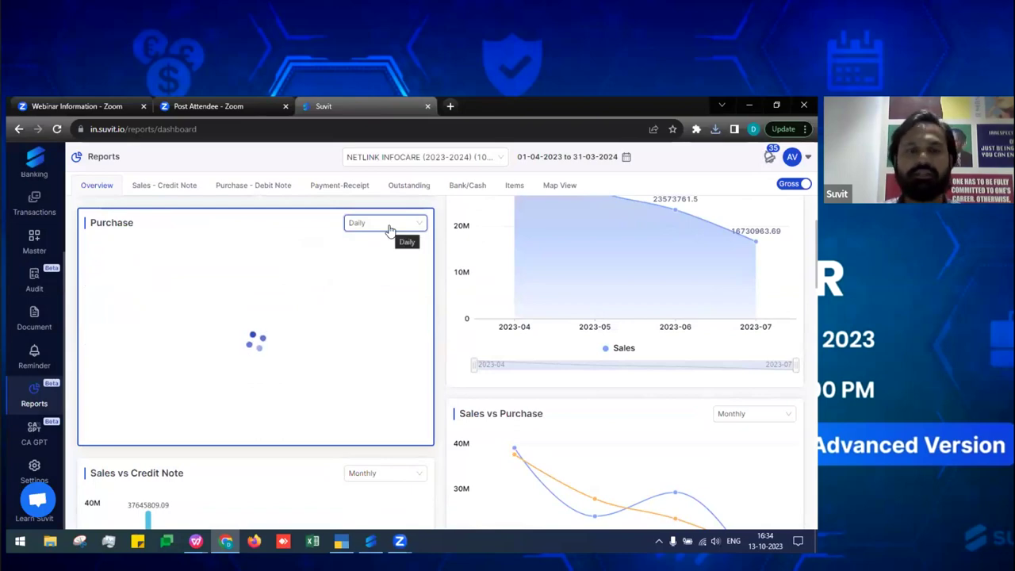
left_click(389, 225)
Open the purchase transactions for 2023-07-07 from the daily chart and filter them by Paid status
mouse_move(193, 306)
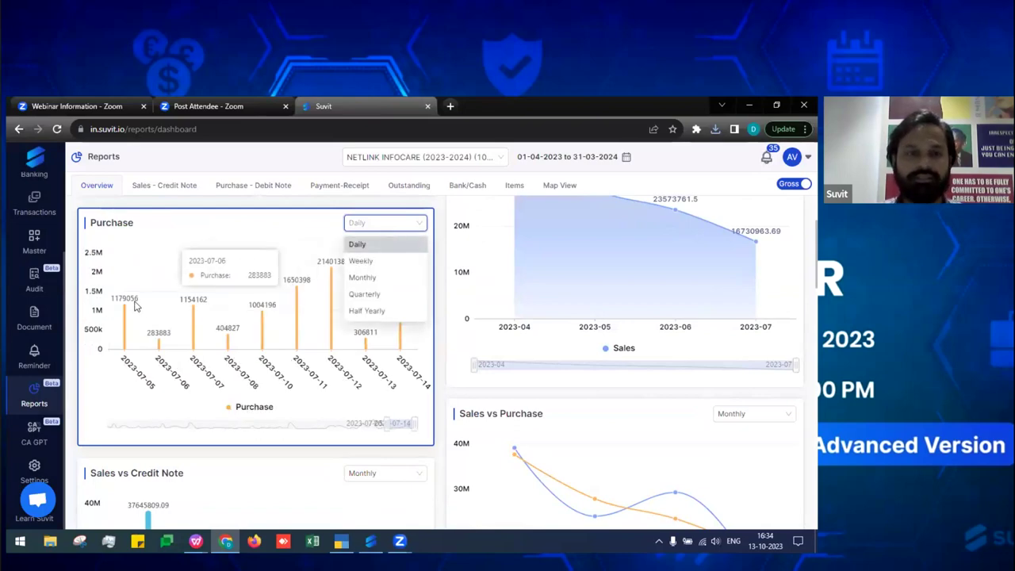
left_click(195, 309)
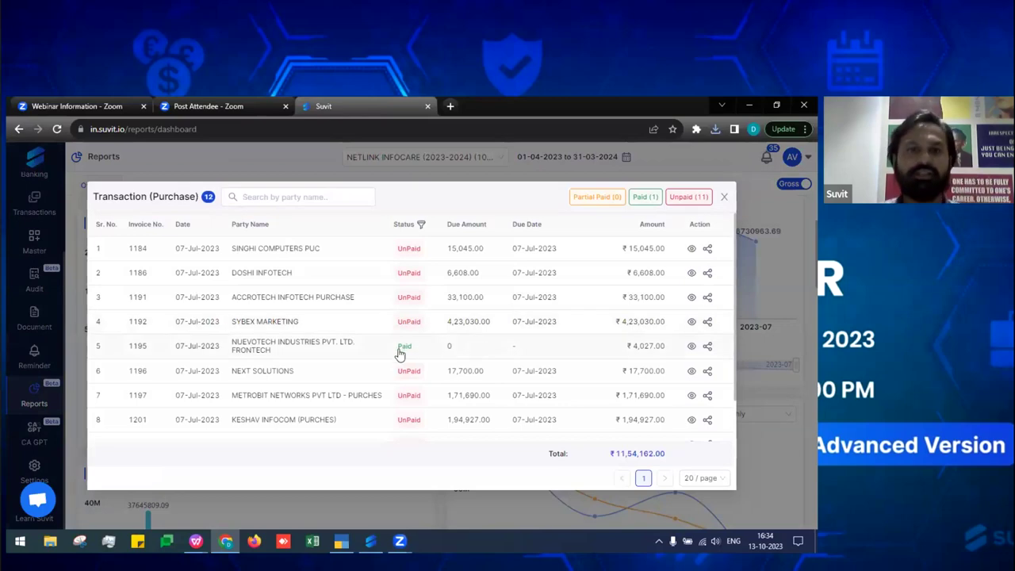
left_click(421, 226)
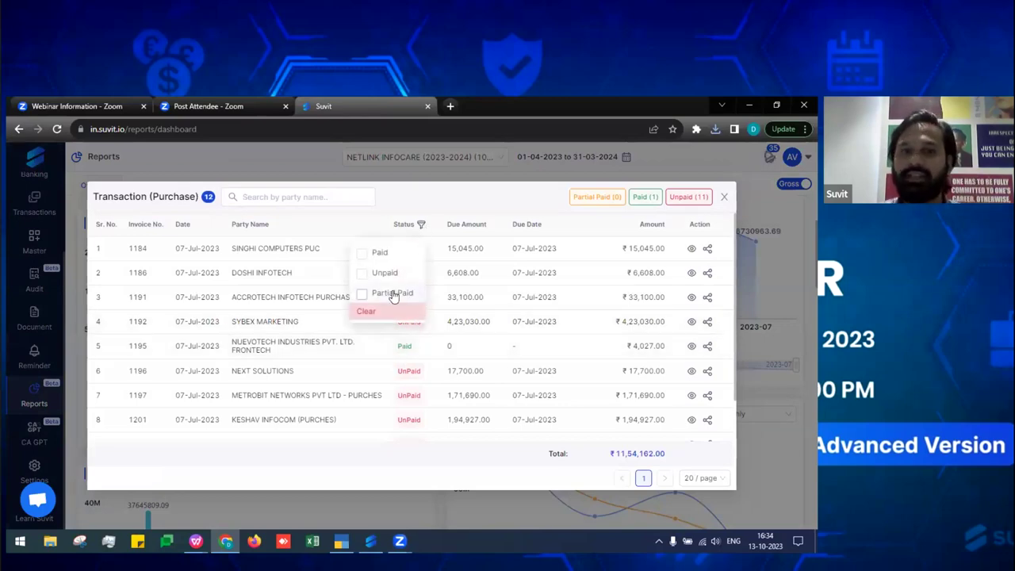
left_click(362, 254)
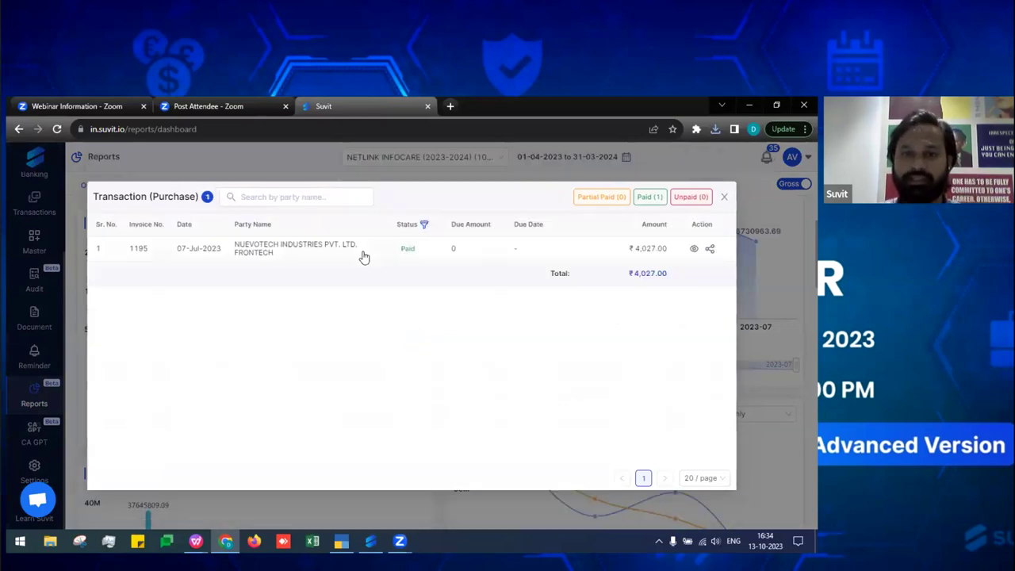
Replace the Paid filter with Unpaid in the purchase transactions list and close the list
left_click(423, 226)
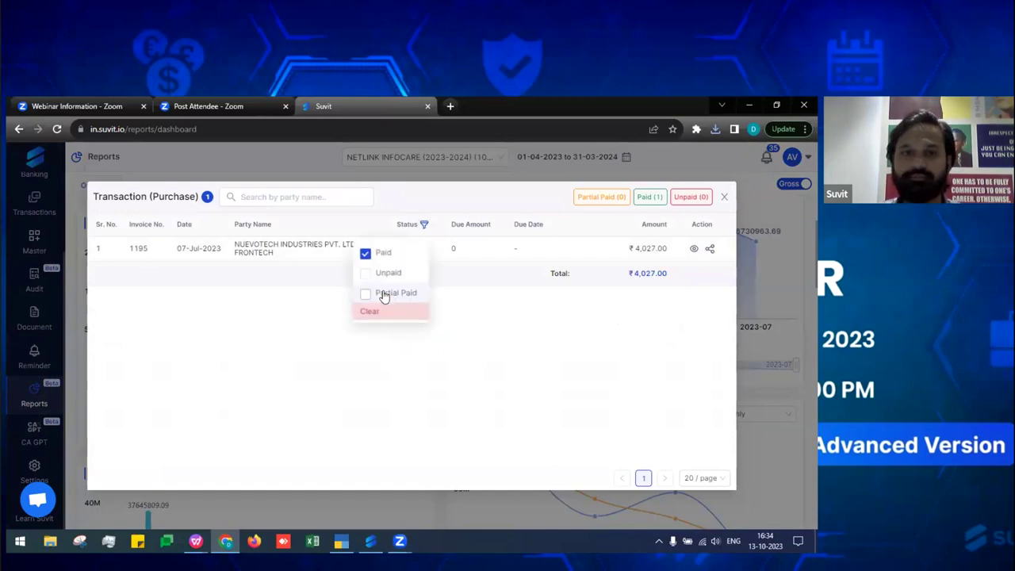
left_click(365, 255)
left_click(421, 226)
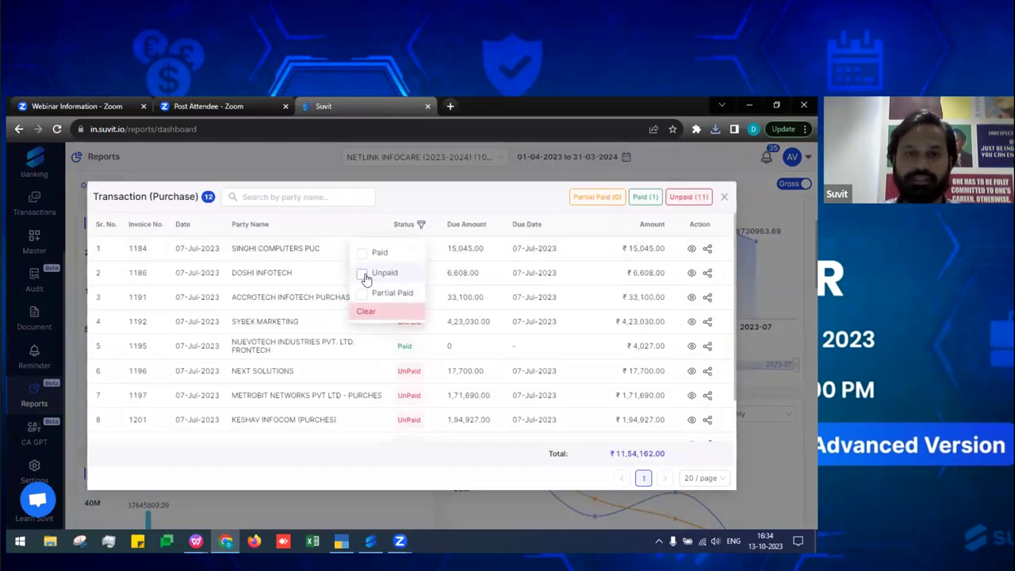
left_click(367, 273)
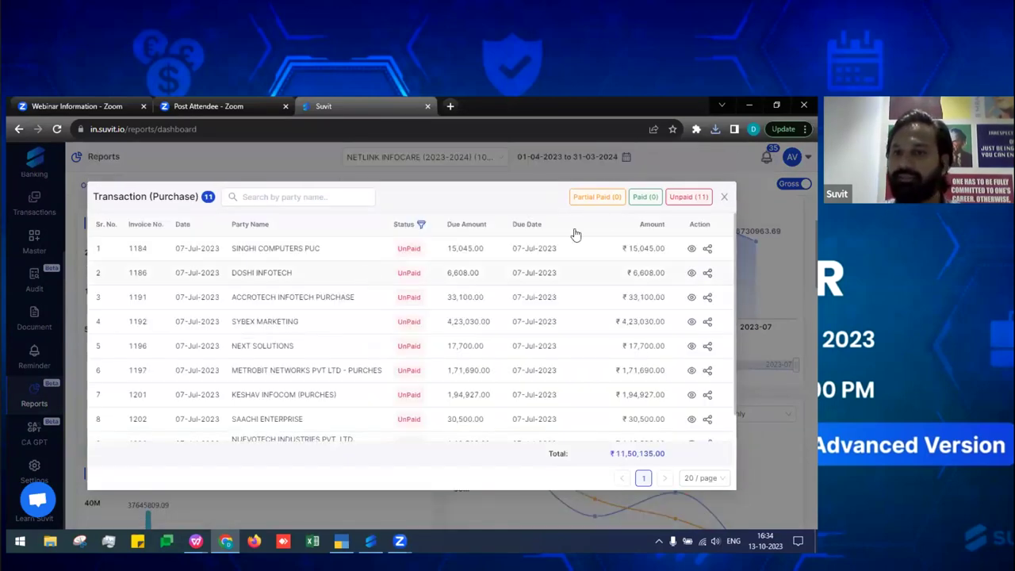
left_click(723, 198)
Review the Sales vs Credit Note interval options, the comparison charts, the Bank/Cash Balance and the Recent Activity section
scroll(453, 325, "down", 2)
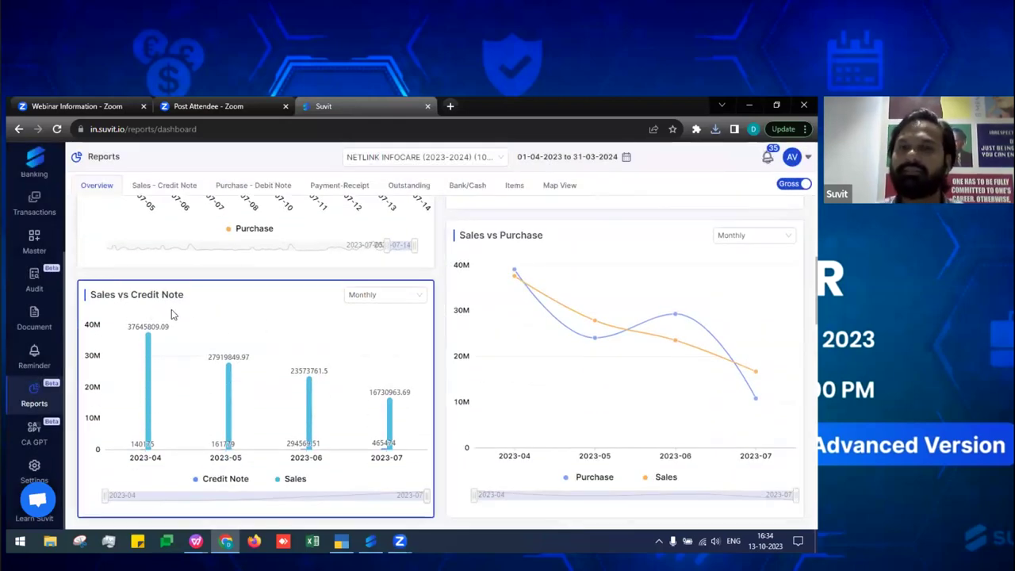
left_click(393, 295)
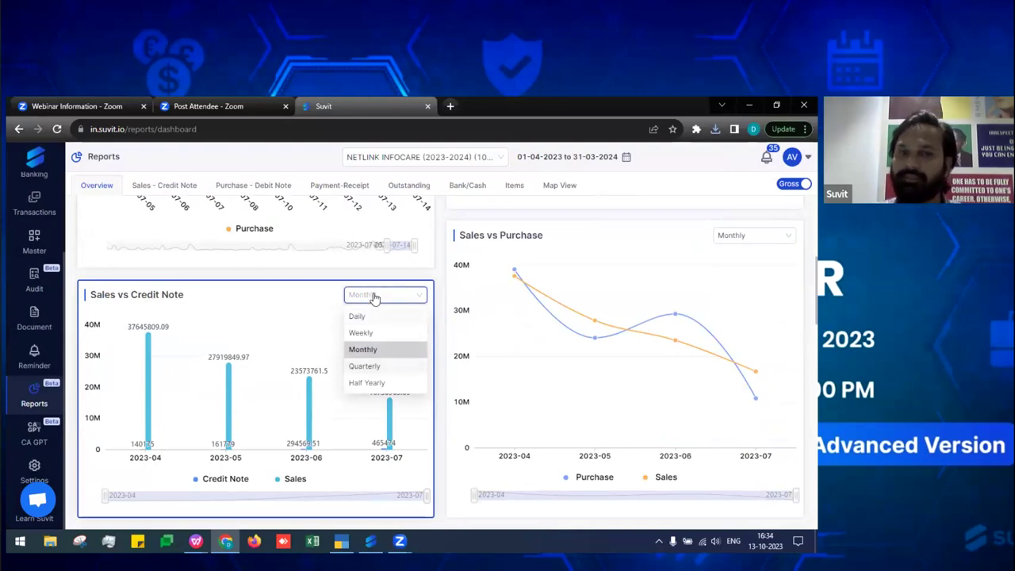
scroll(505, 248, "down", 1)
scroll(559, 312, "up", 2)
scroll(560, 312, "down", 2)
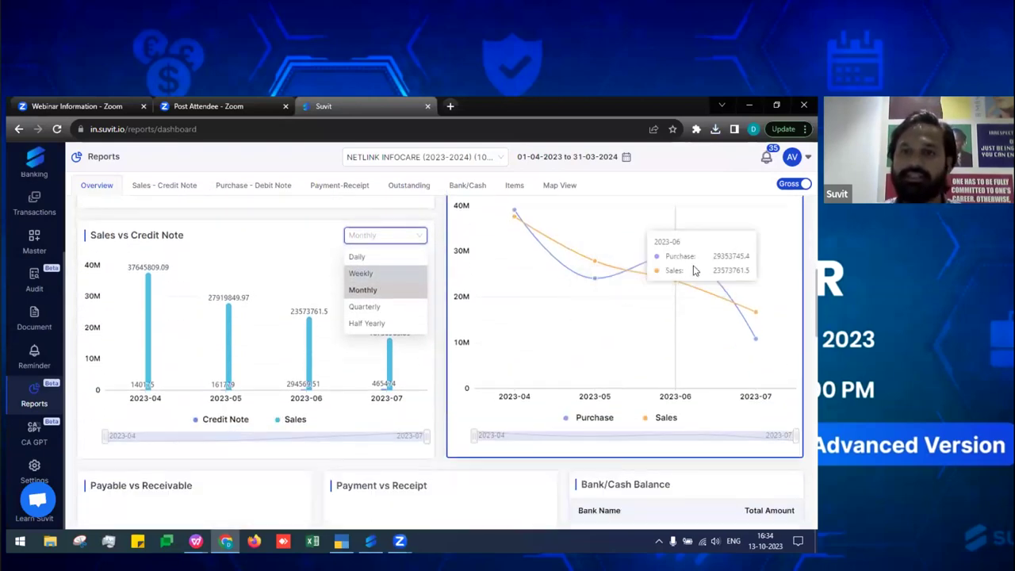
scroll(451, 365, "down", 4)
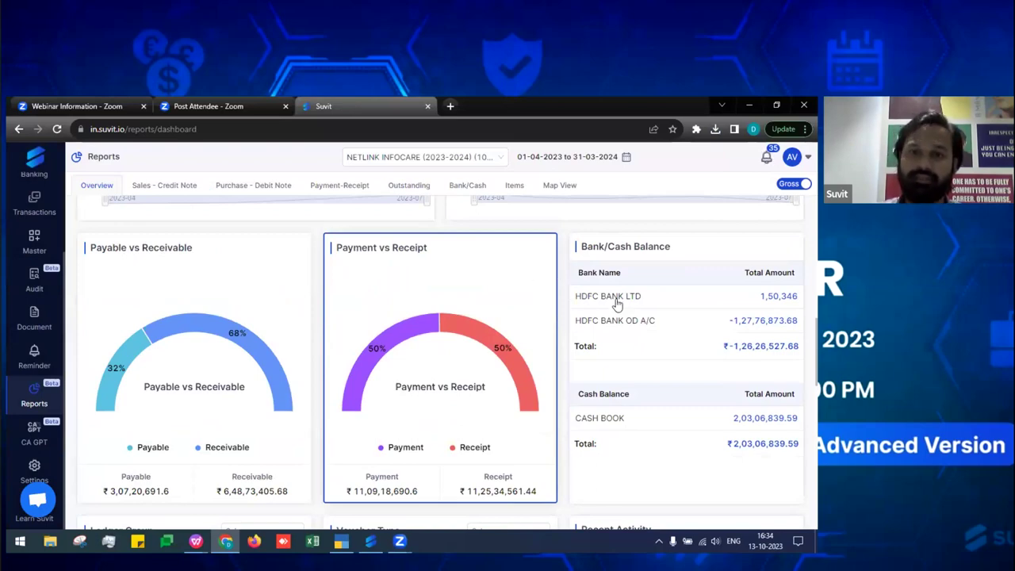
left_click_drag(584, 246, 632, 243)
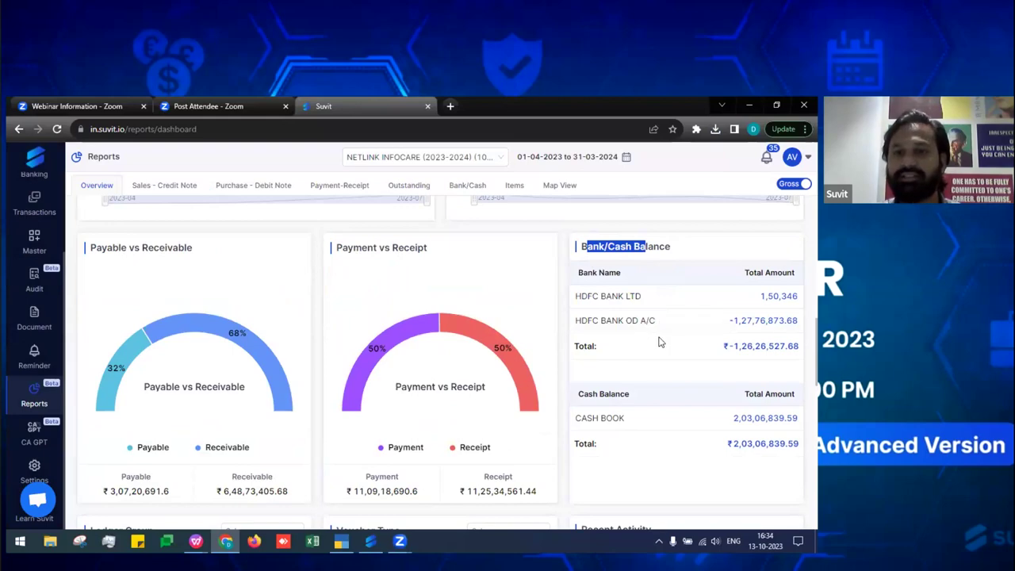
scroll(657, 342, "down", 3)
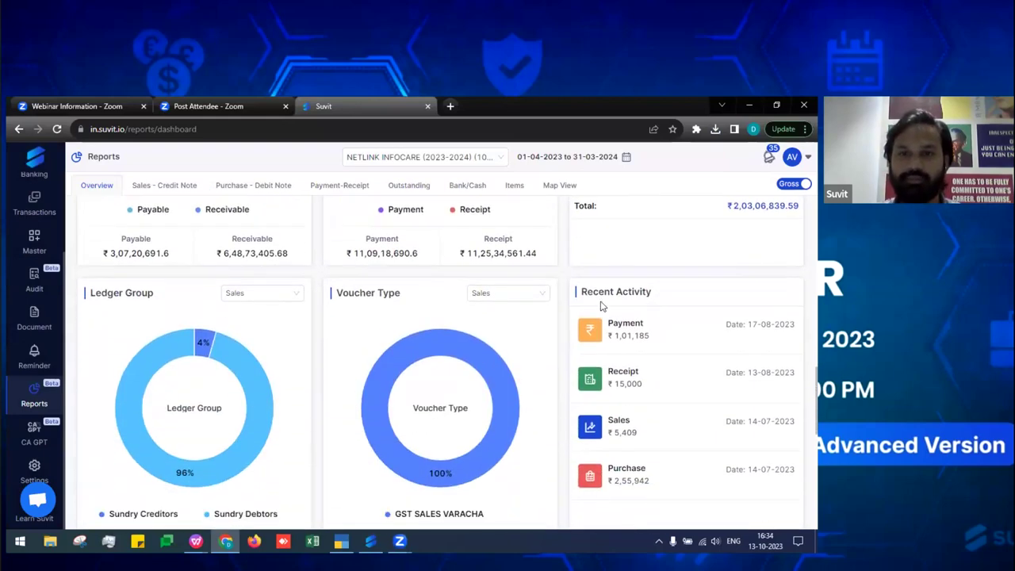
left_click_drag(580, 291, 633, 291)
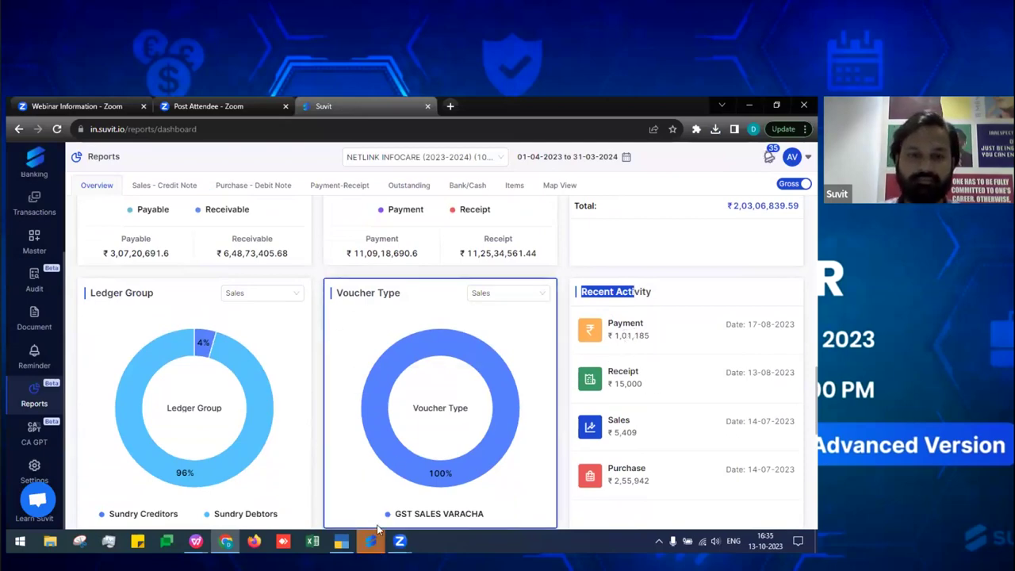
Bring up the Suvit desktop app's voucher sync message and dismiss it
mouse_move(370, 540)
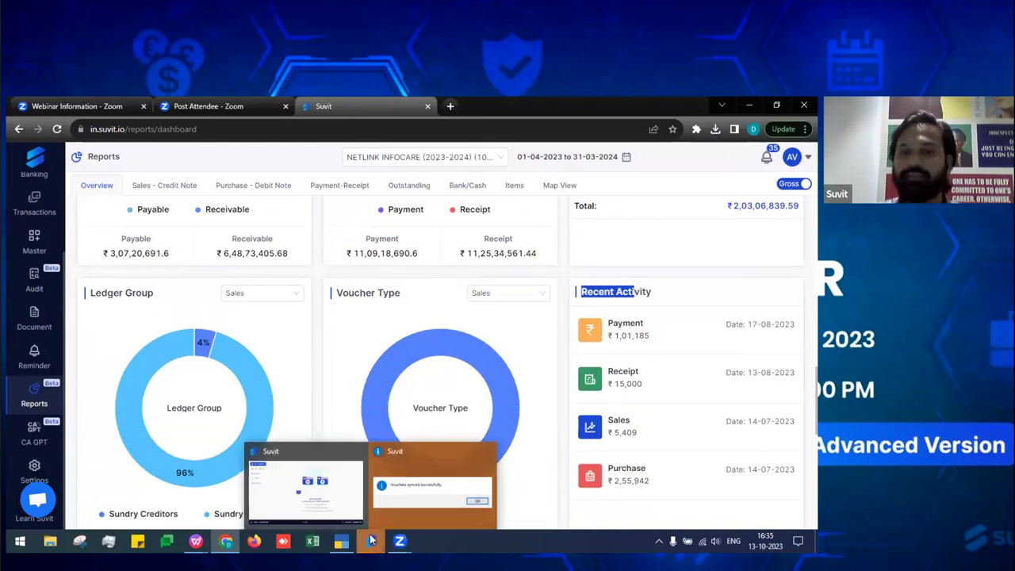
left_click(400, 507)
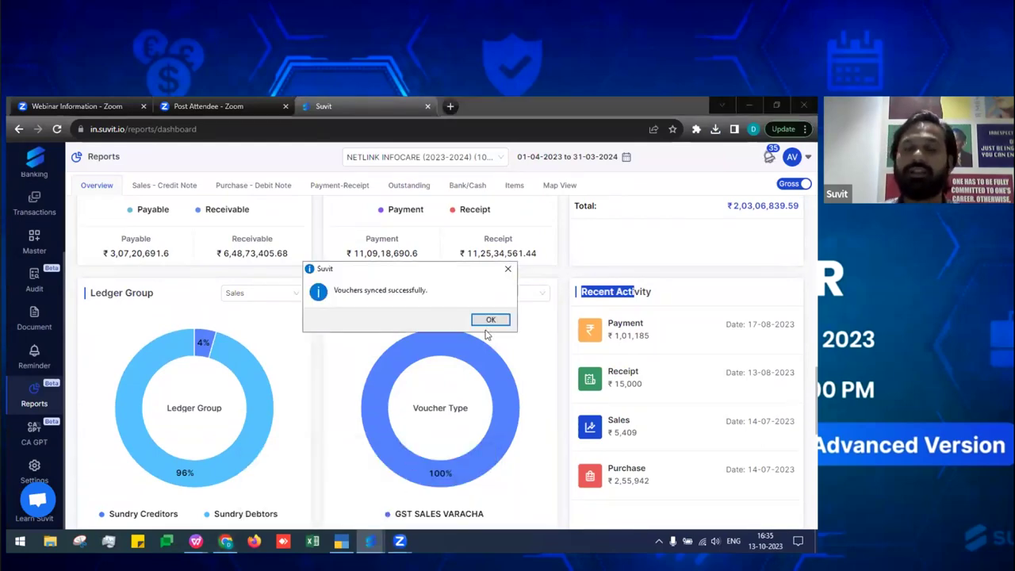
left_click(491, 321)
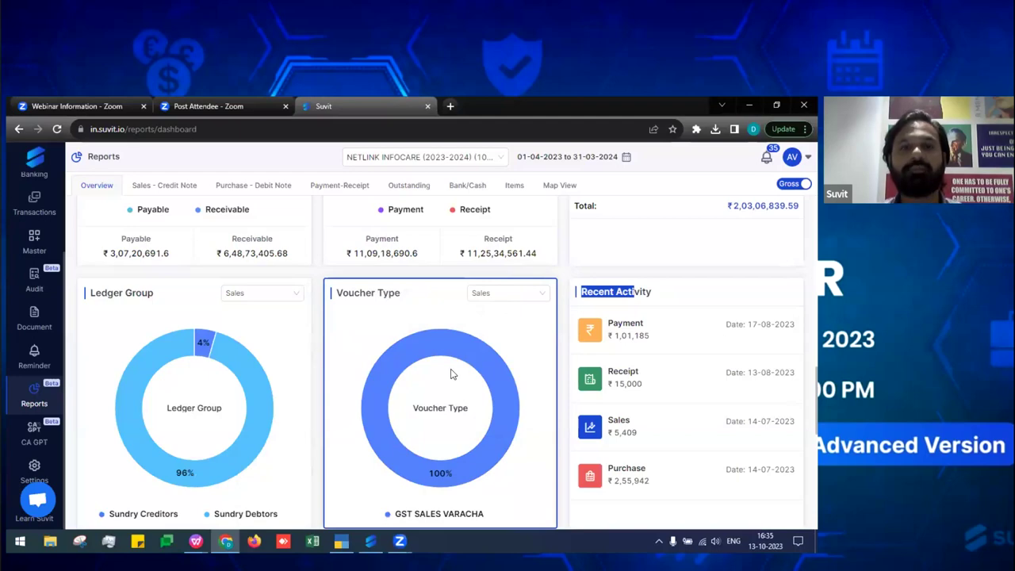
scroll(450, 374, "up", 15)
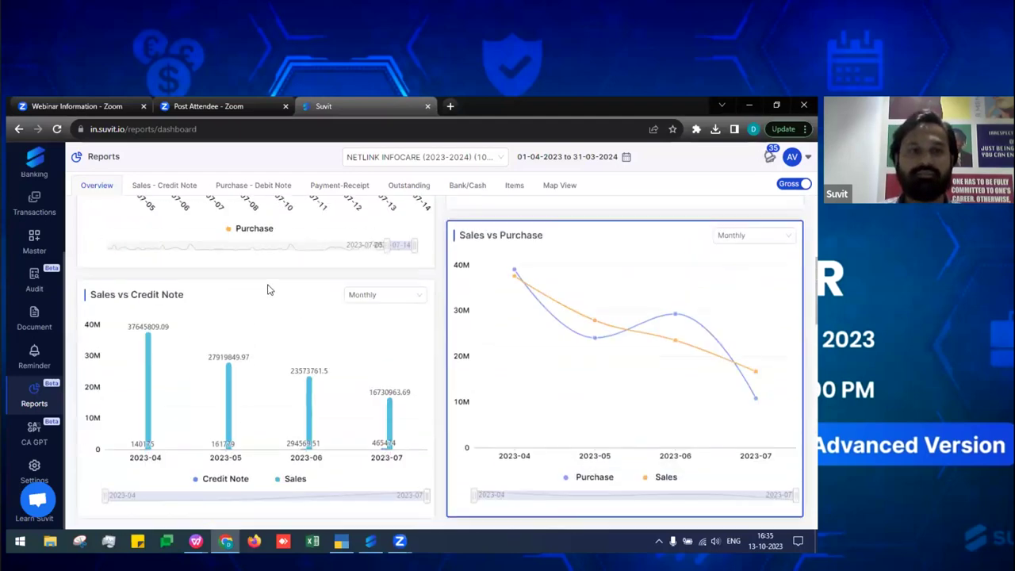
scroll(146, 315, "up", 2)
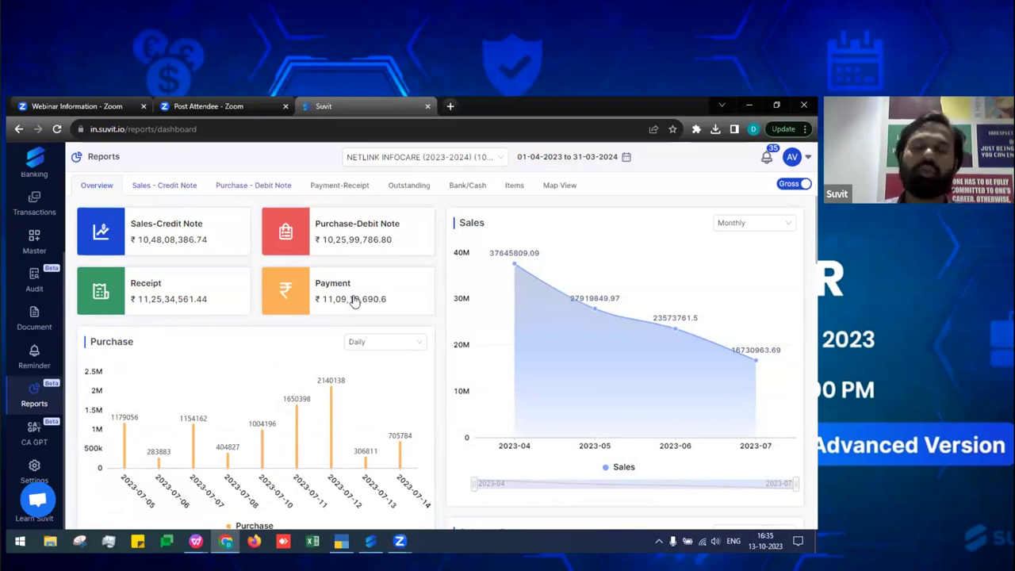
scroll(354, 304, "down", 10)
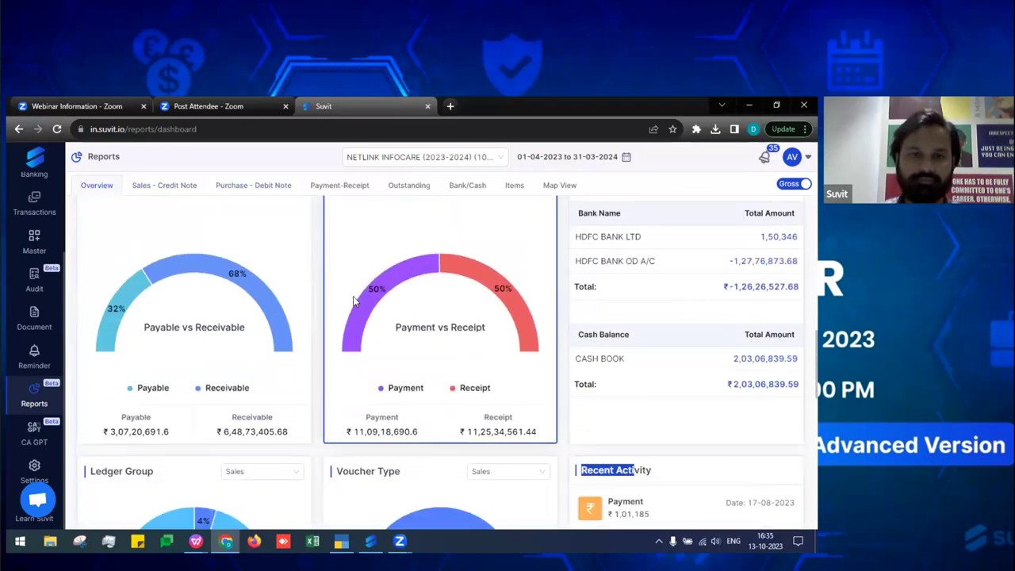
scroll(354, 304, "up", 8)
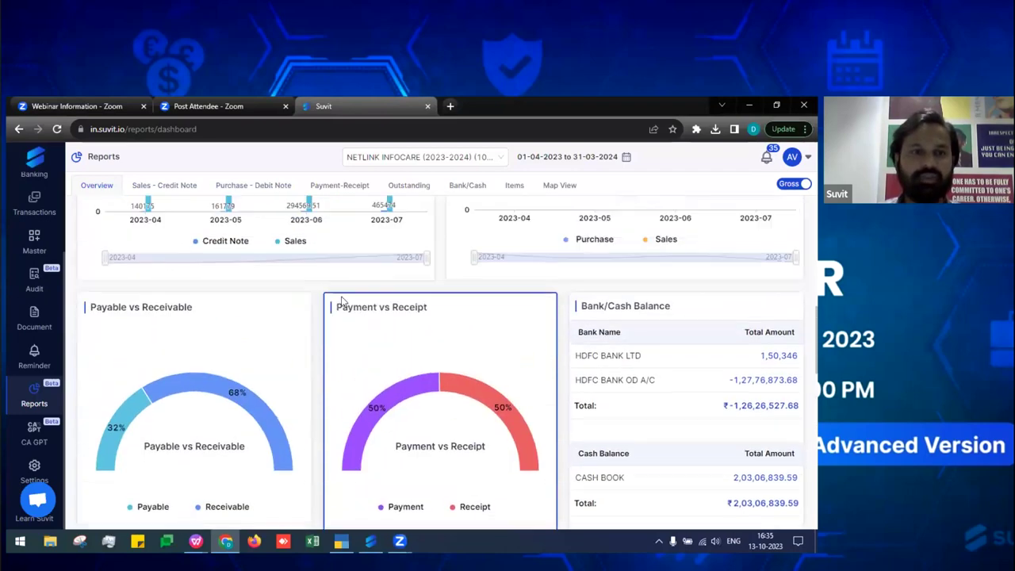
scroll(235, 349, "down", 3)
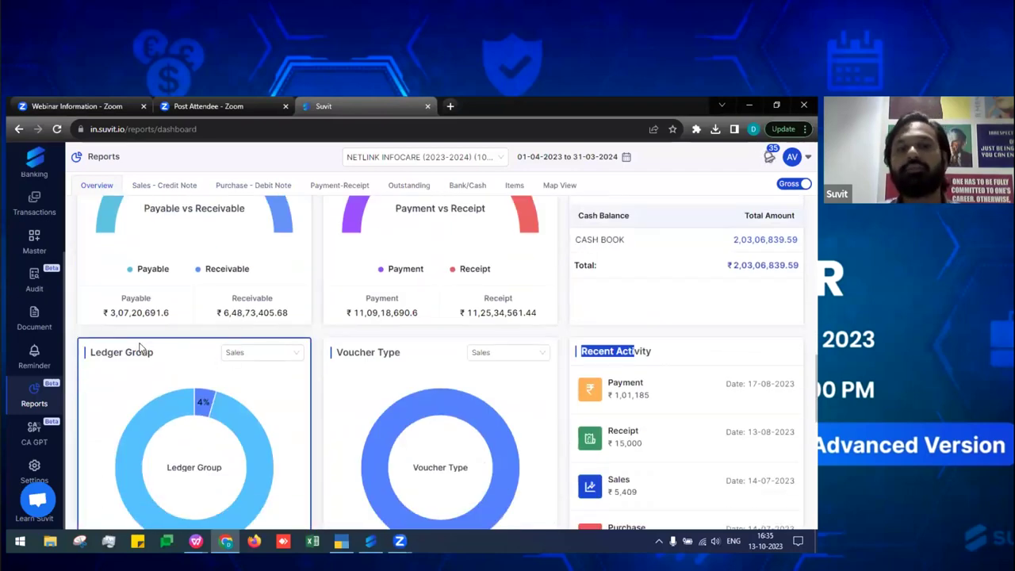
Set the Ledger Group chart to show Purchase data
scroll(139, 347, "down", 1)
left_click(261, 294)
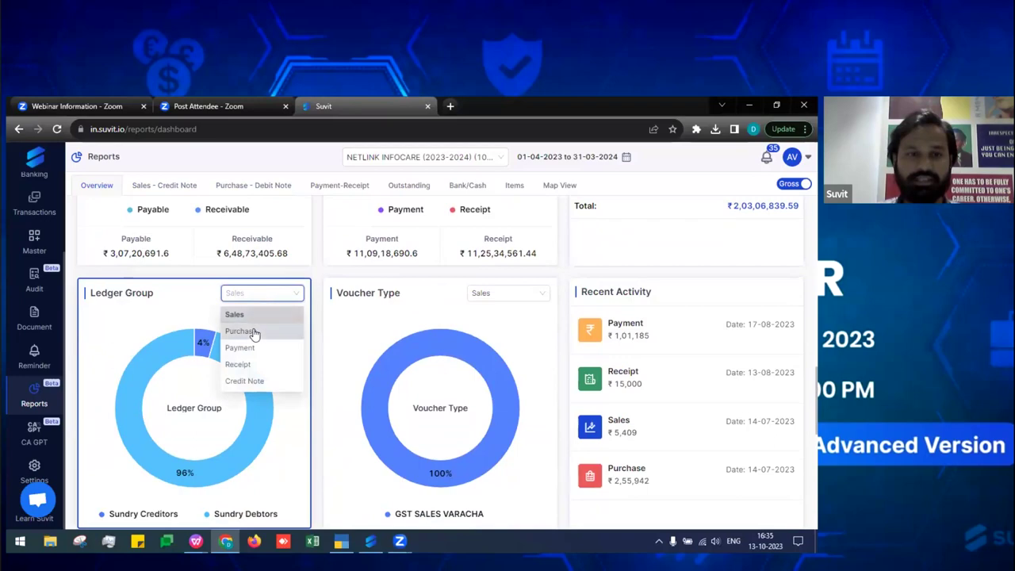
left_click(252, 331)
scroll(219, 372, "down", 1)
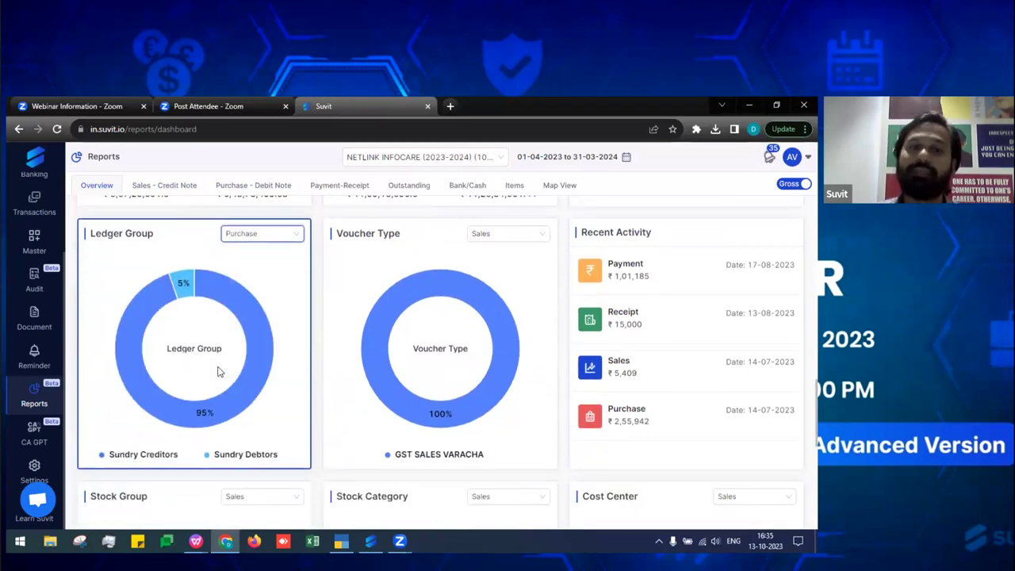
Set the Ledger Group chart to Payment and the Voucher Type chart to Purchase
left_click(256, 238)
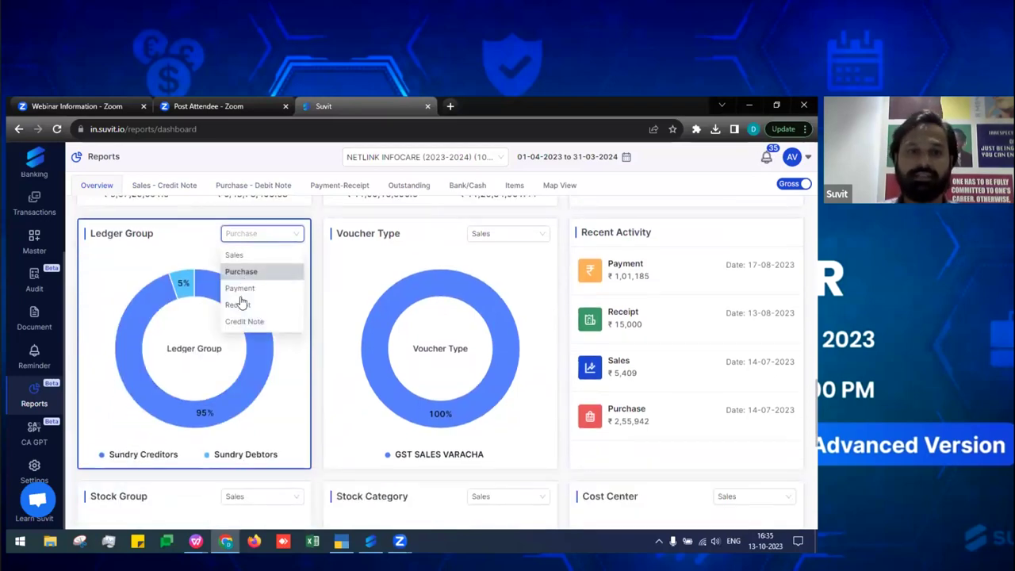
left_click(224, 289)
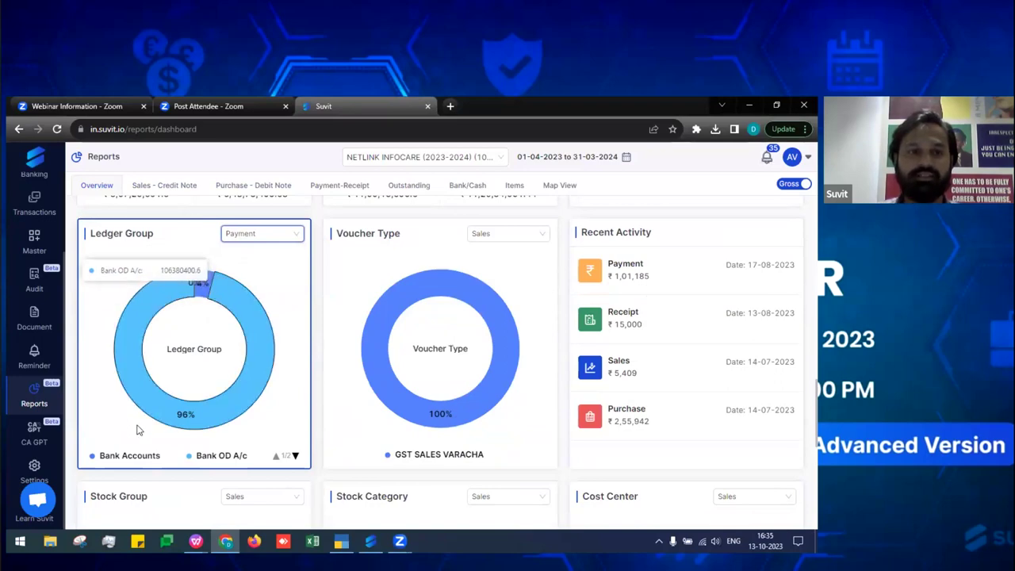
left_click(494, 235)
left_click(493, 272)
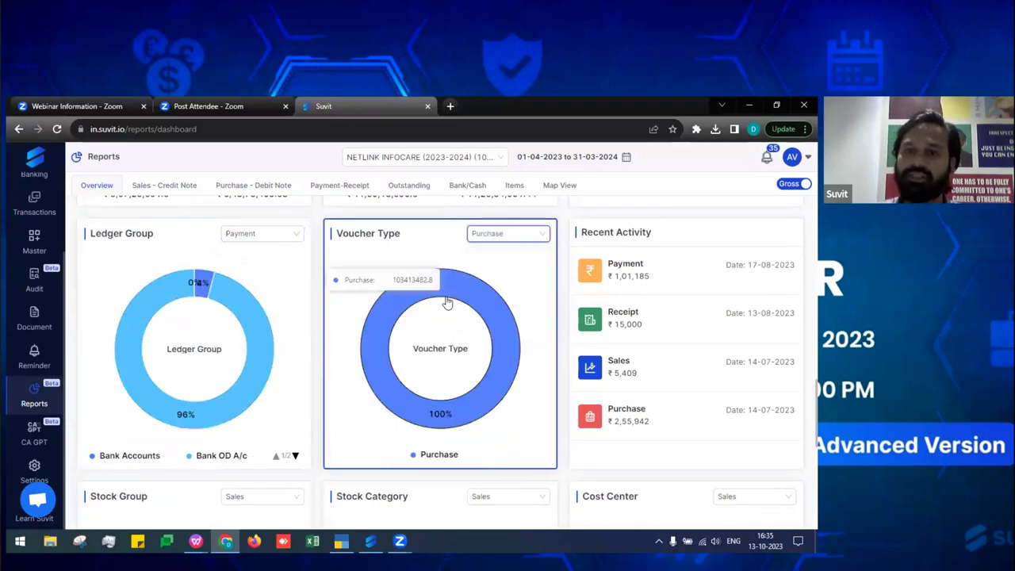
Examine the individual segments of the Stock Group chart for Sales and the Top 5 sections below it
scroll(447, 302, "down", 3)
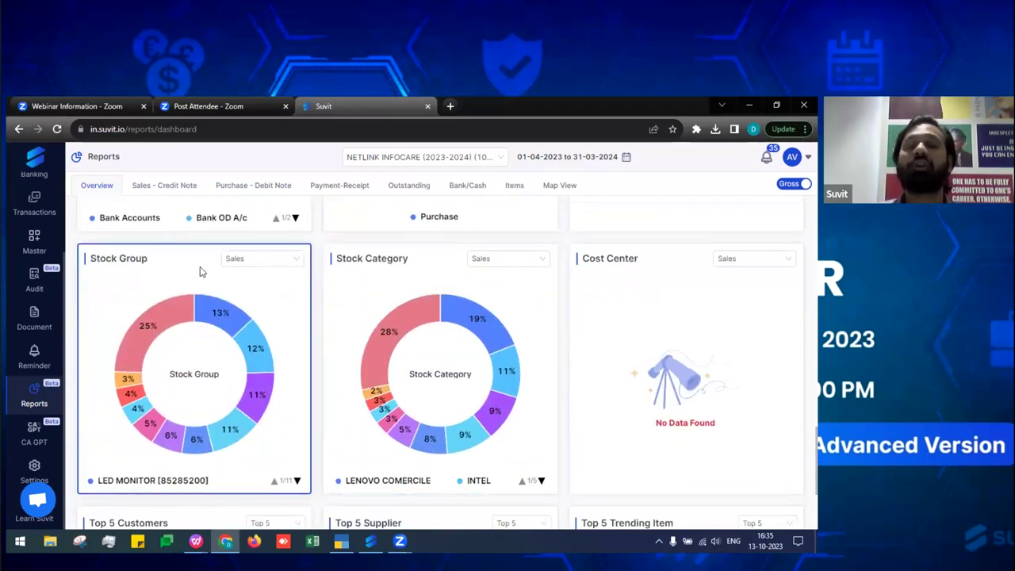
mouse_move(147, 324)
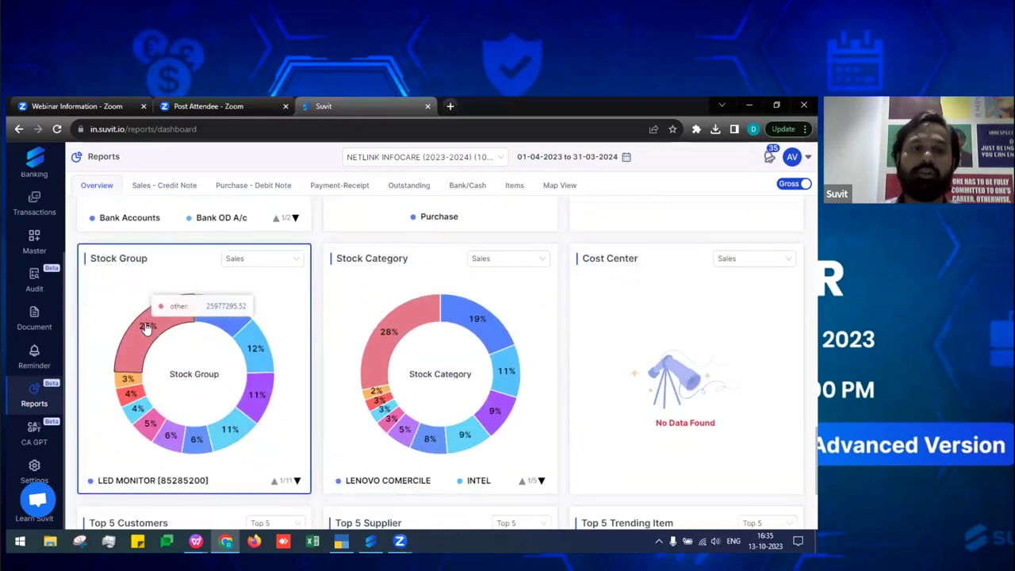
mouse_move(224, 319)
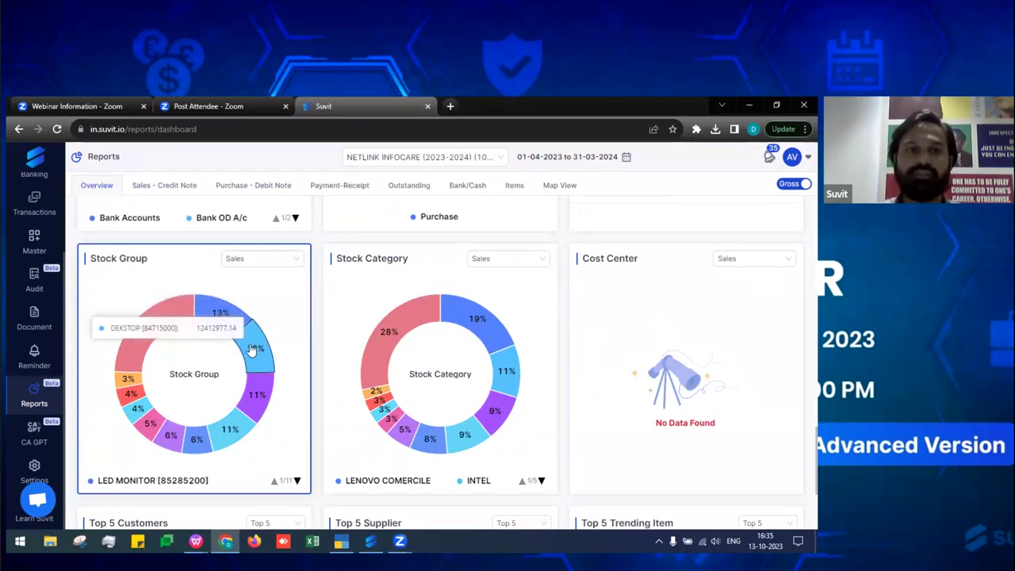
mouse_move(263, 402)
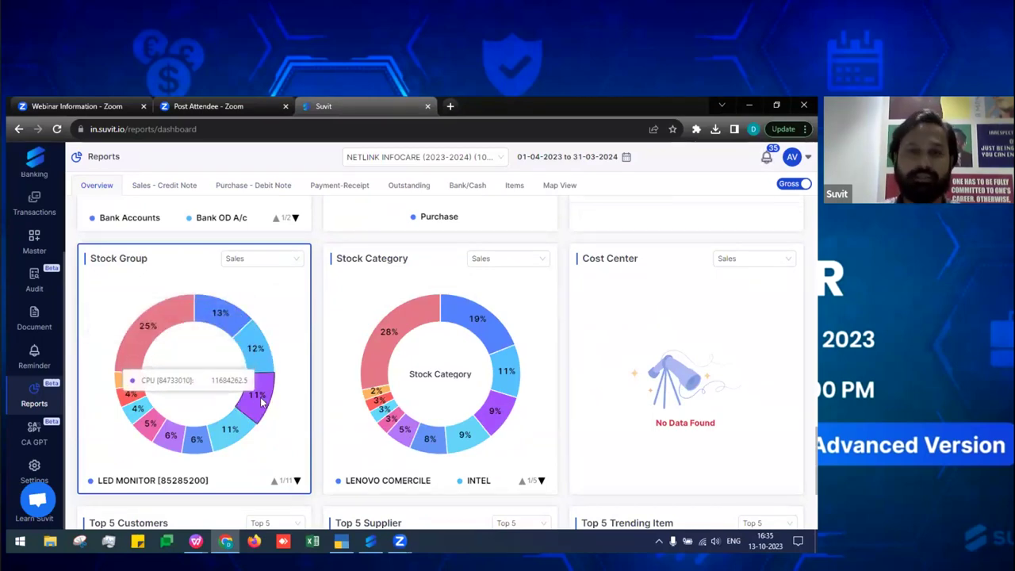
scroll(277, 389, "down", 1)
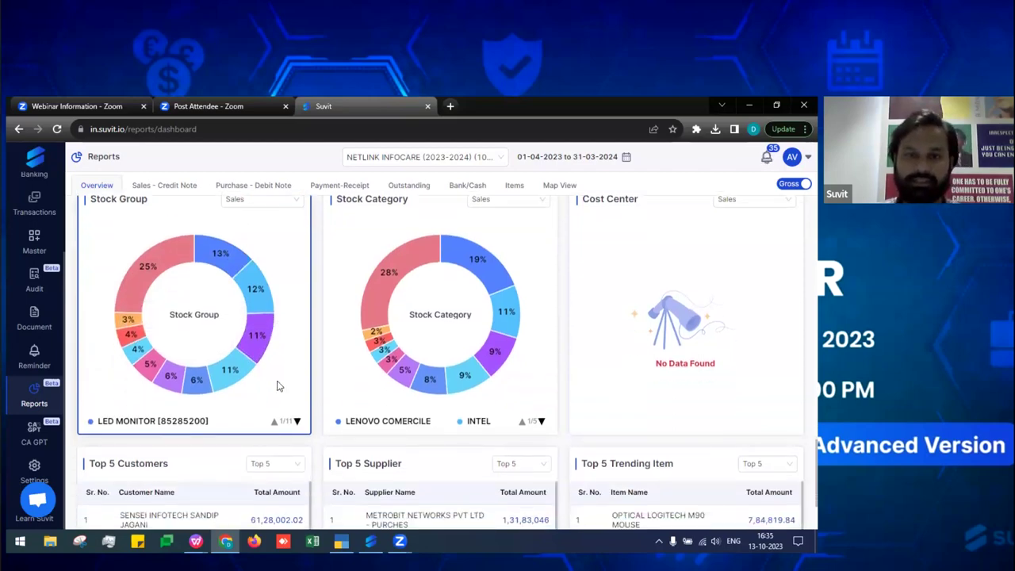
Check the categories offered for the Cost Center chart and bring the Top 5 tables into view
scroll(277, 386, "up", 1)
left_click(758, 260)
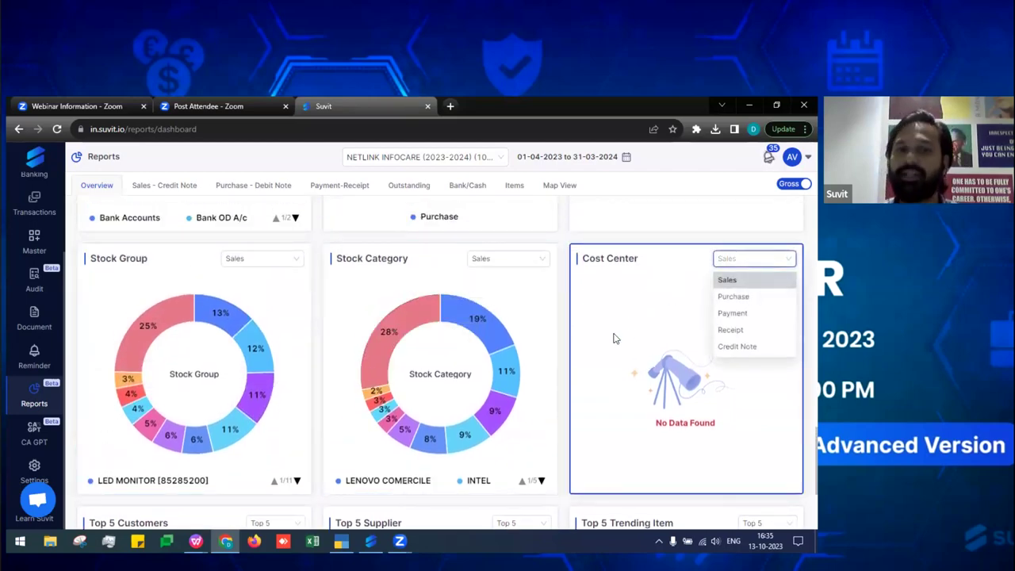
scroll(372, 255, "down", 1)
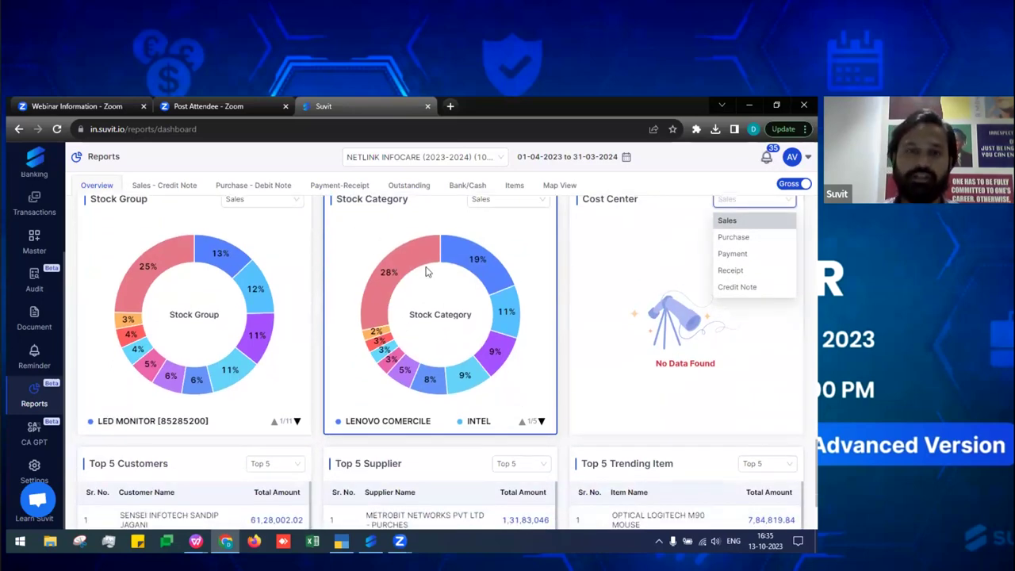
scroll(376, 295, "down", 1)
scroll(376, 295, "down", 1)
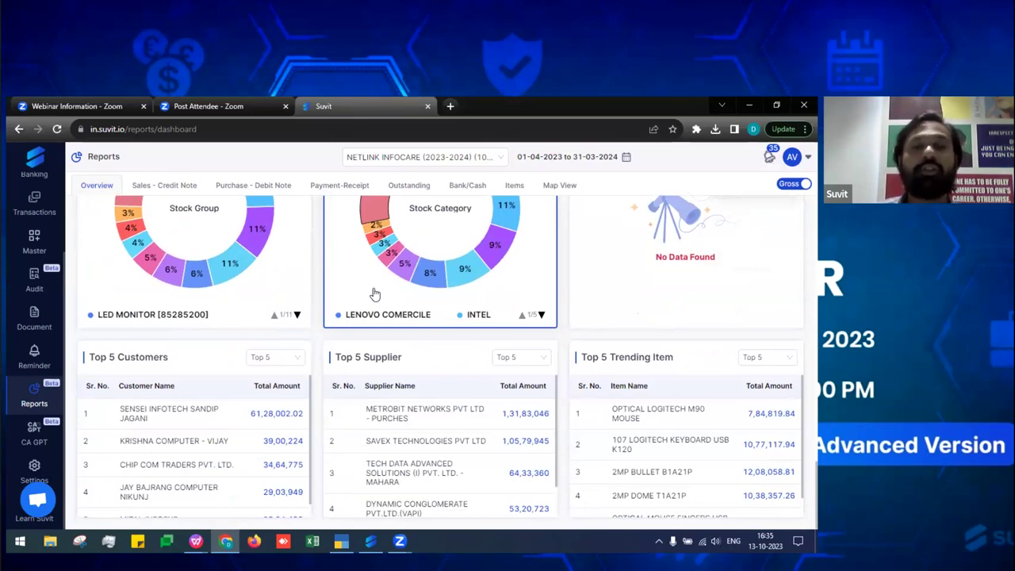
Highlight the Top 5 Customers, Supplier and Trending Item headings and look through the customers table
left_click_drag(106, 357, 169, 358)
left_click_drag(354, 358, 392, 357)
left_click_drag(583, 358, 639, 358)
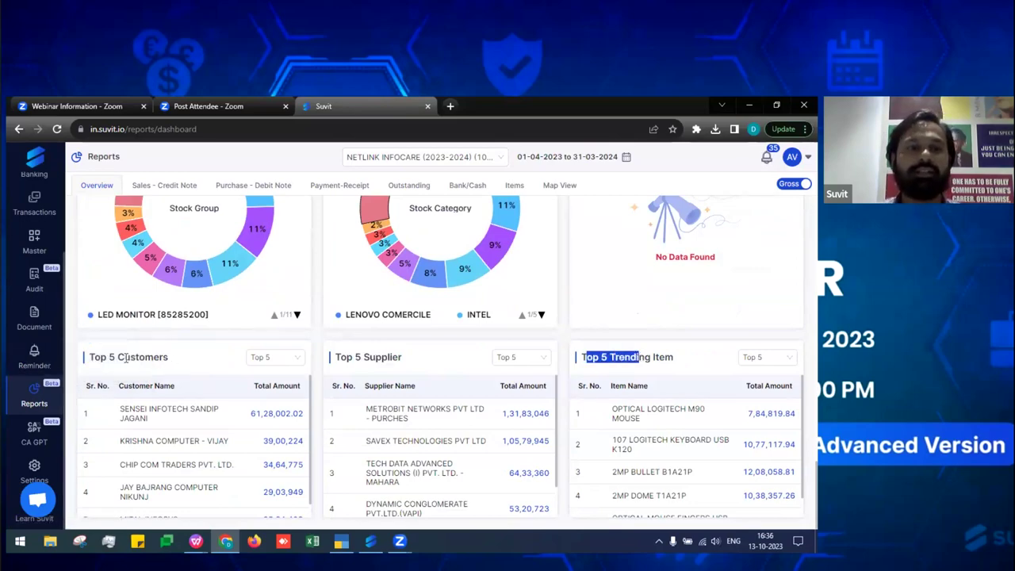
left_click_drag(126, 357, 169, 358)
scroll(208, 428, "down", 1)
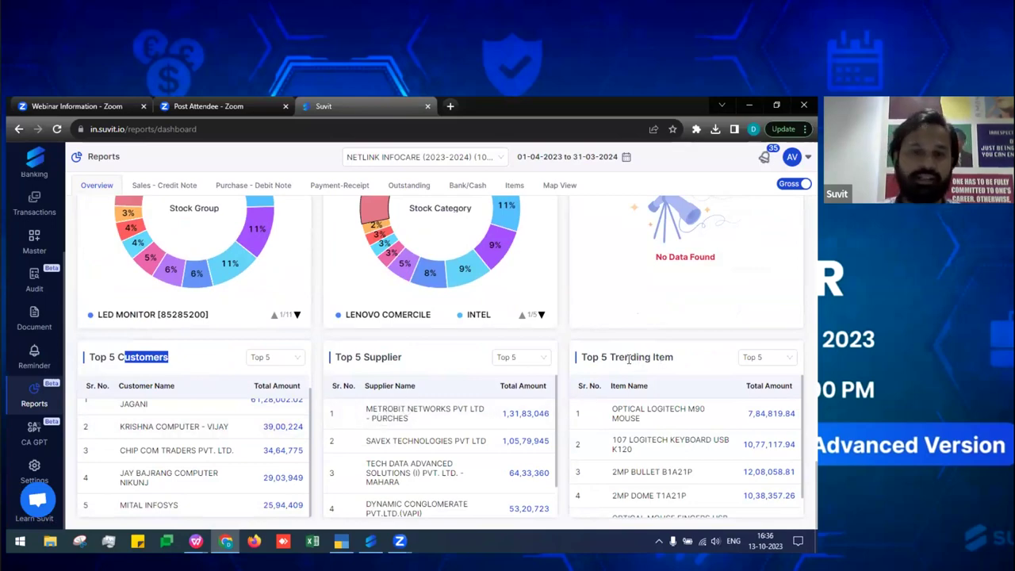
Expand the customers ranking to Top 20 and look through the full list
left_click(274, 361)
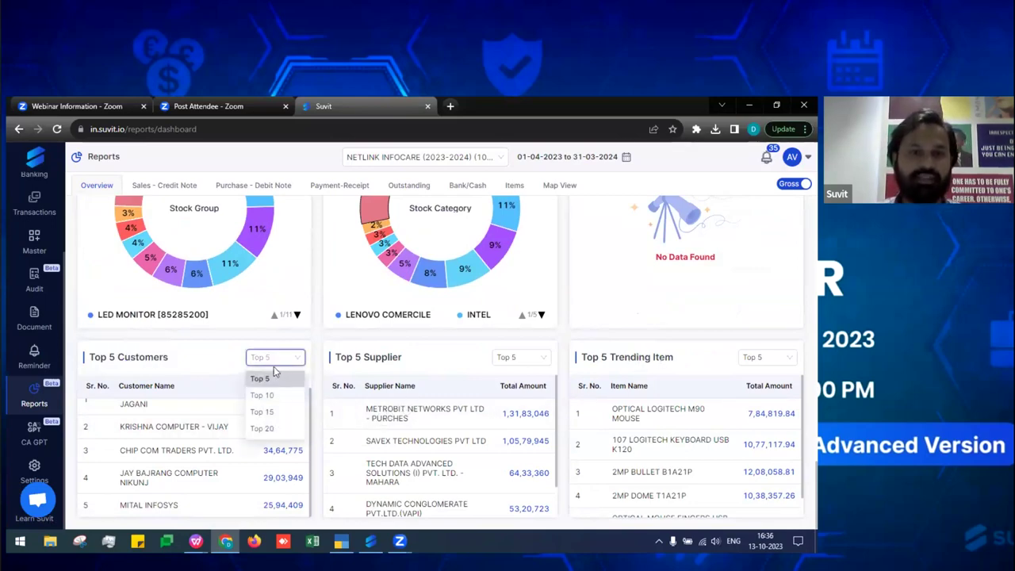
left_click(268, 428)
scroll(238, 428, "down", 8)
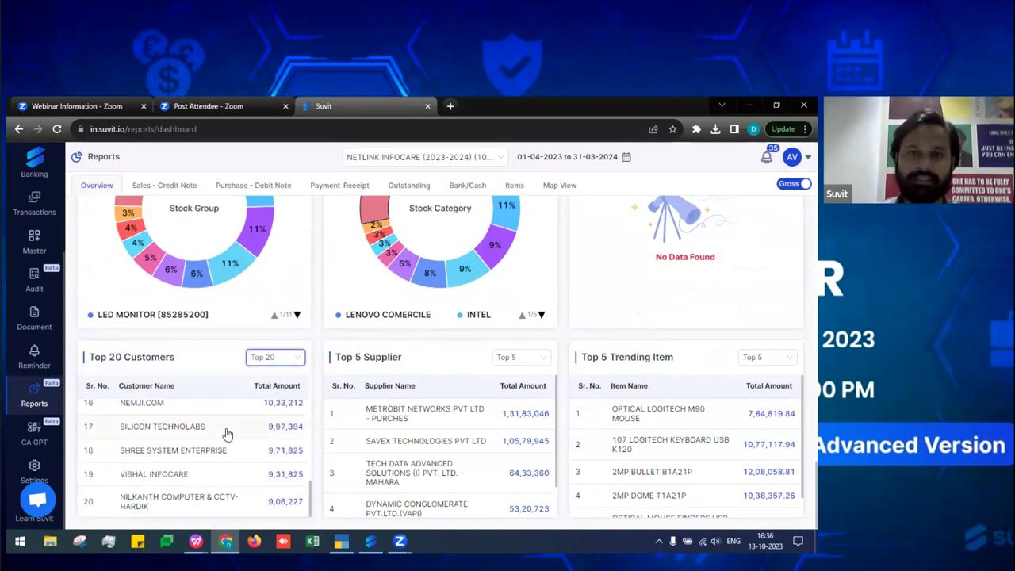
scroll(227, 432, "up", 8)
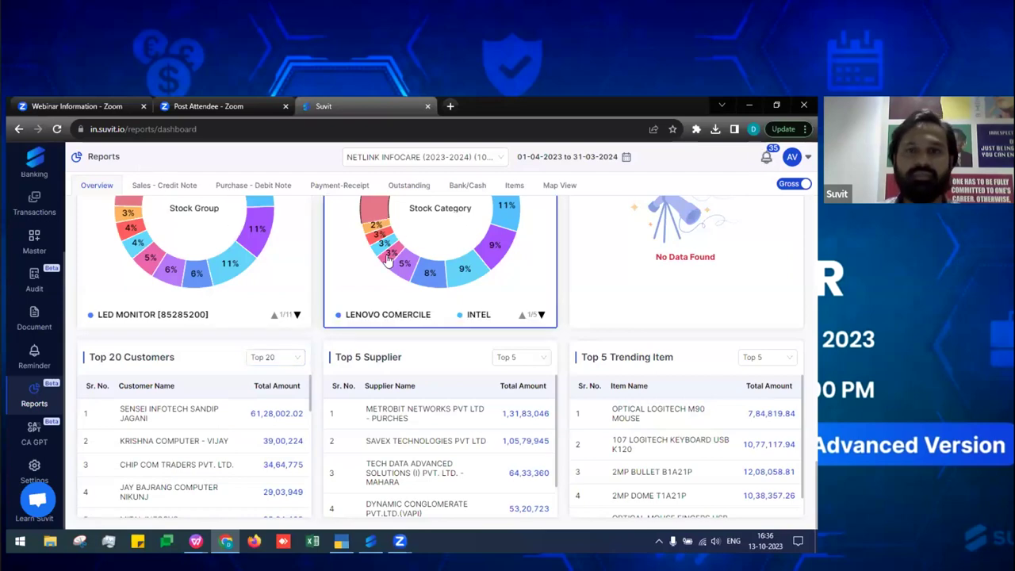
Open the Sales - Credit Note report and look through its first page of transactions
scroll(435, 381, "up", 5)
scroll(435, 381, "up", 4)
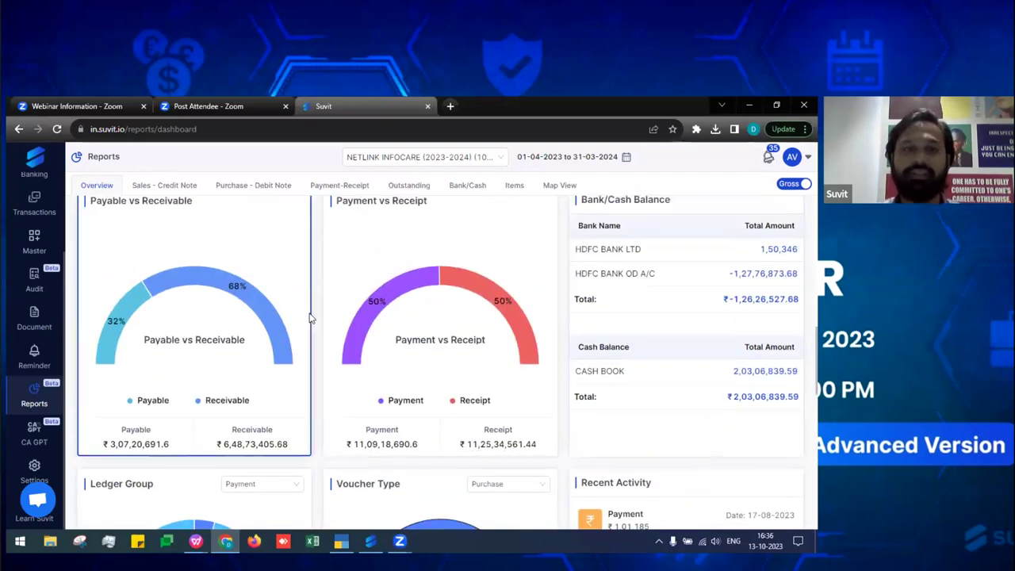
scroll(310, 317, "up", 5)
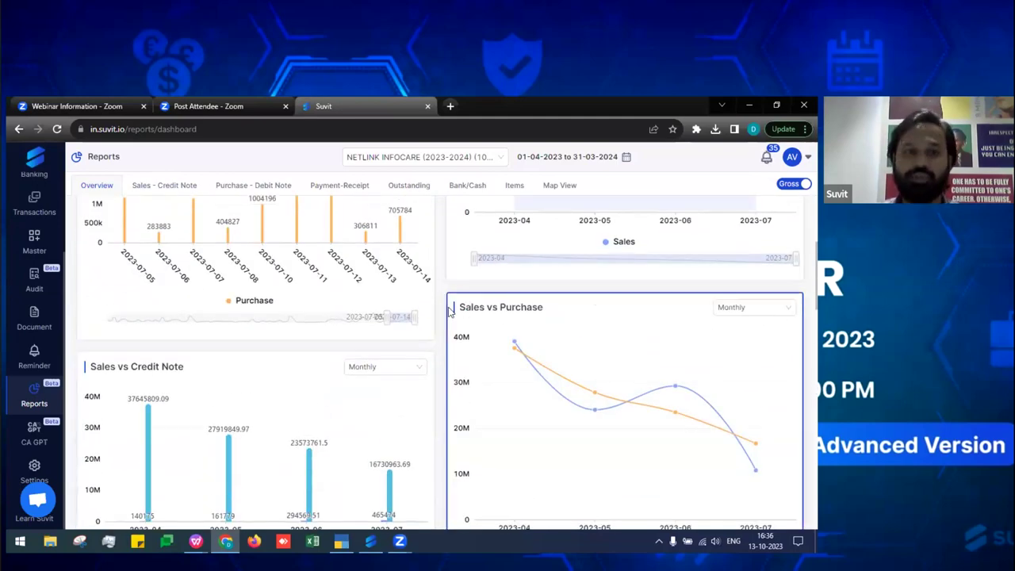
scroll(449, 311, "up", 3)
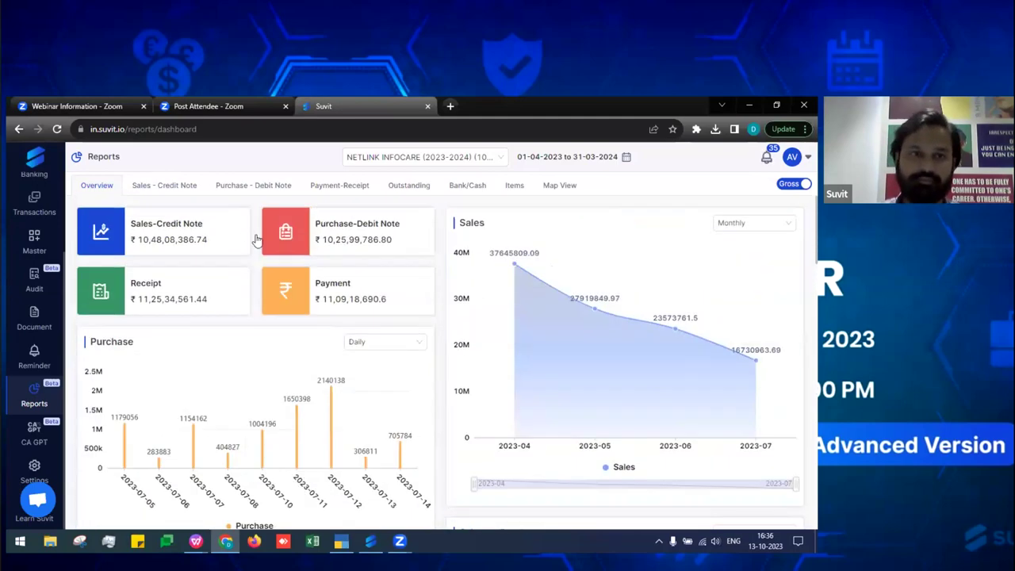
left_click(162, 188)
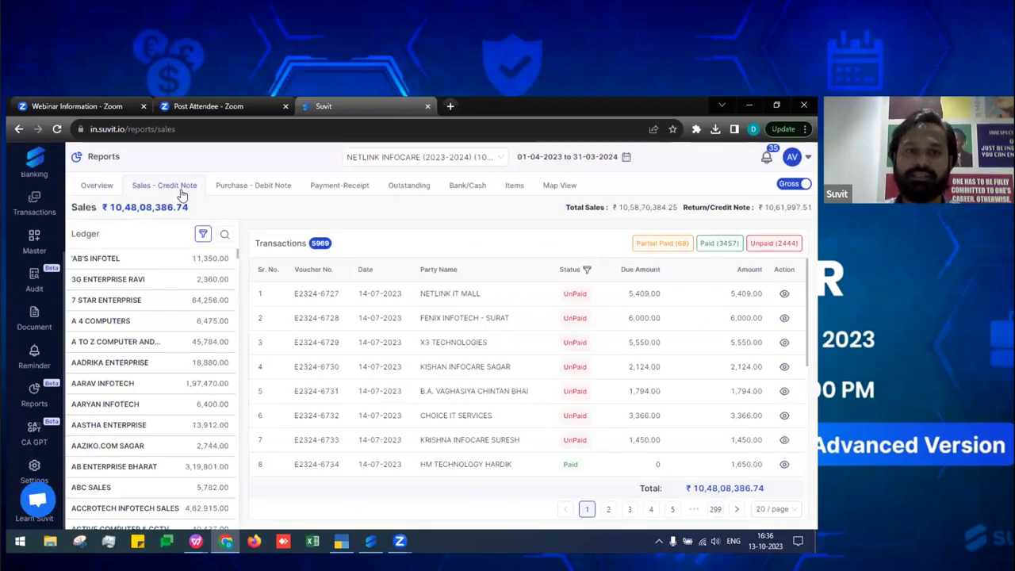
scroll(460, 389, "down", 4)
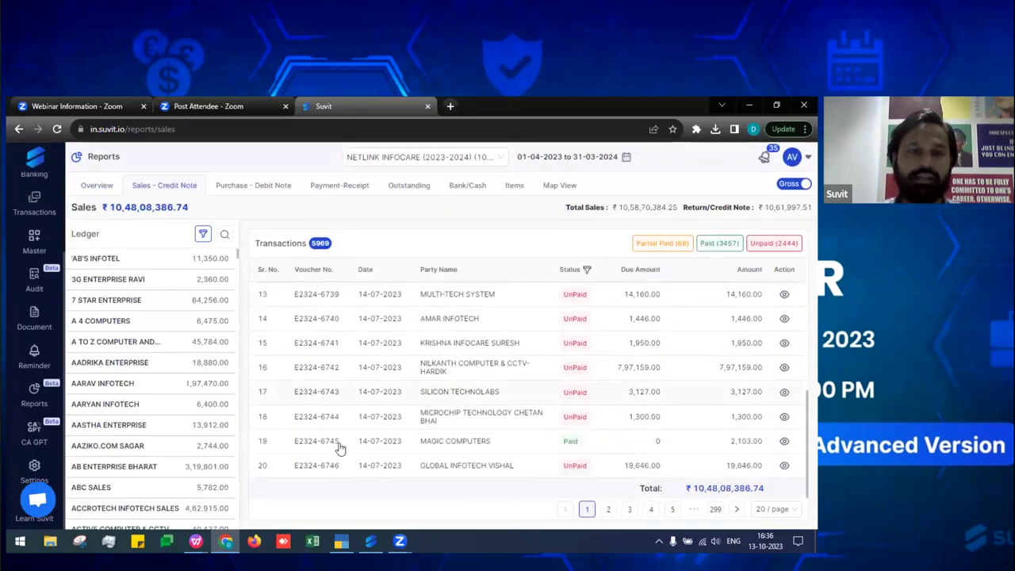
Open the Purchase - Debit Note report and compare its Net amounts with the Gross ones, ending on Gross
left_click(253, 188)
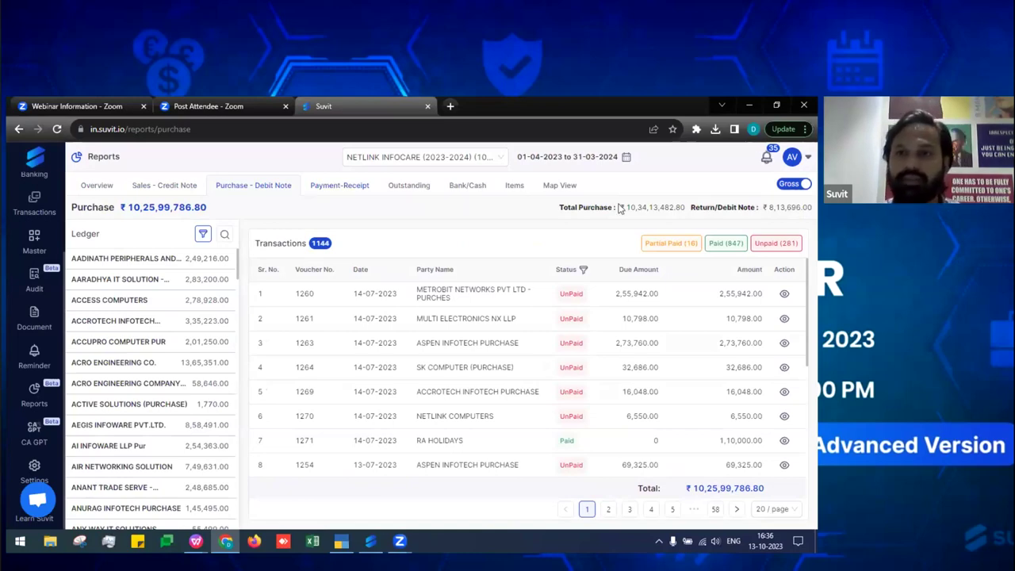
left_click(792, 184)
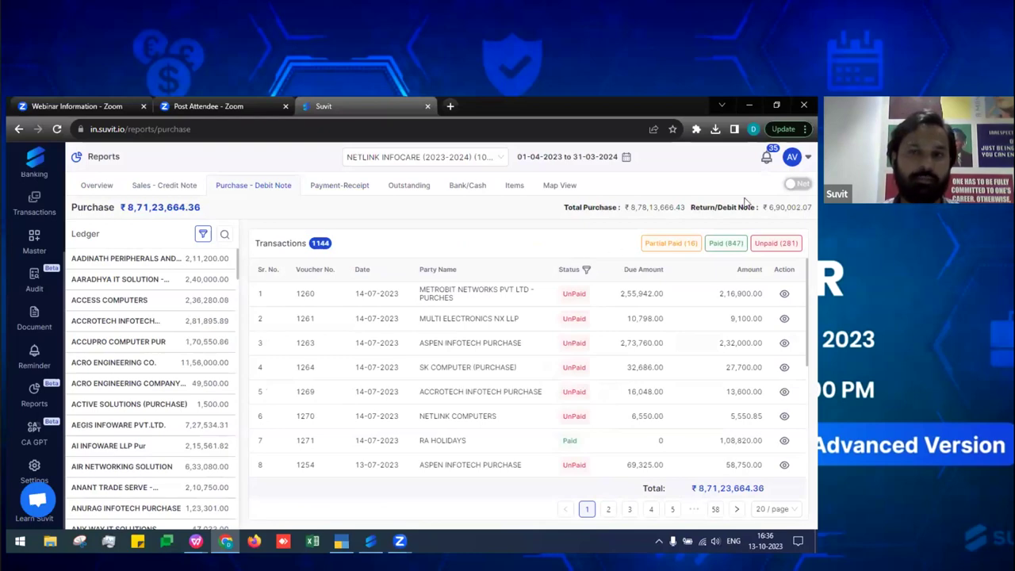
left_click(791, 184)
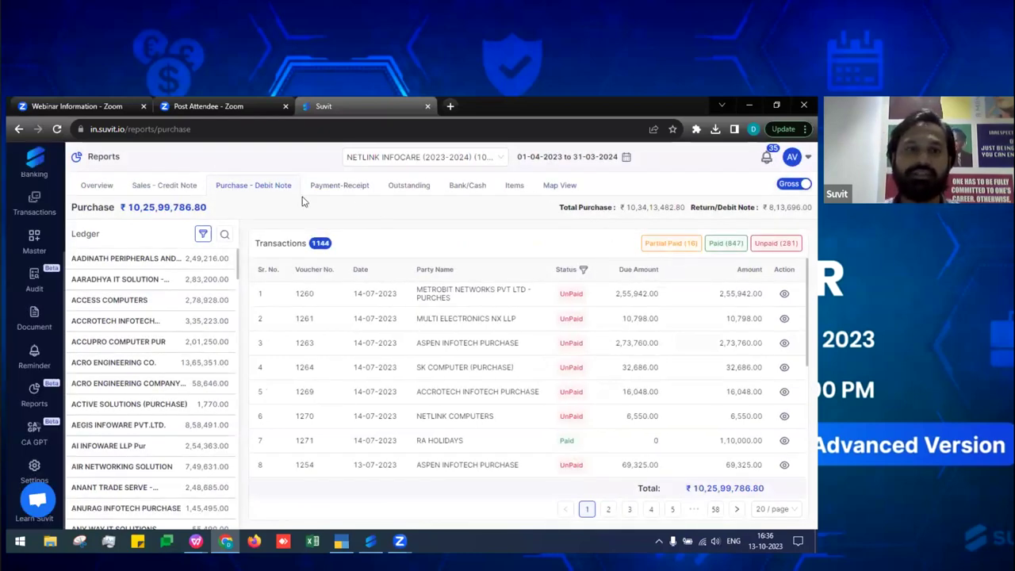
Open the Items report and view the summaries of 107 CIRCLE C23 KEYBOARD and 107 FINGERS GLEAMING BLUELIT
left_click(512, 187)
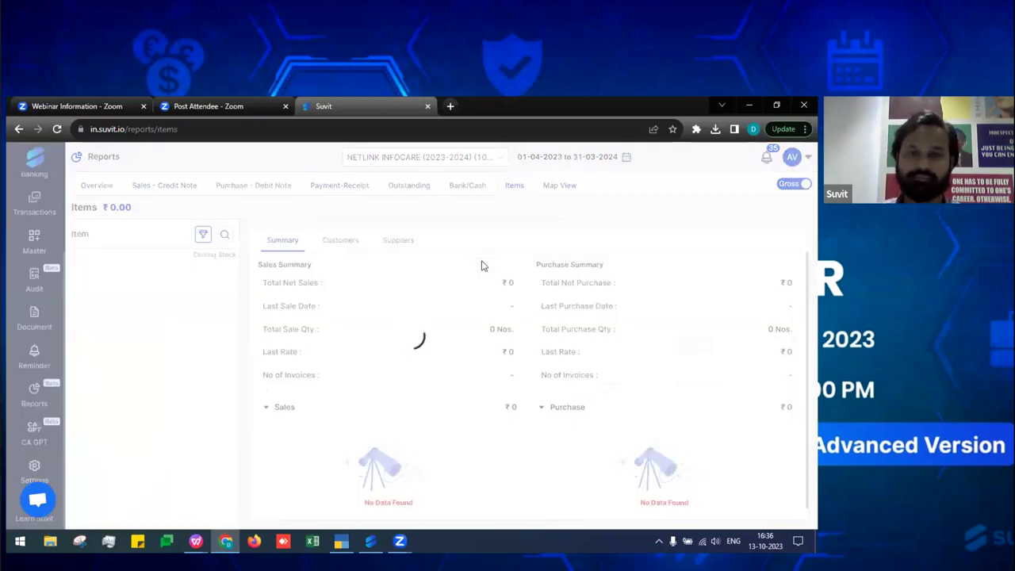
scroll(181, 306, "down", 2)
scroll(181, 306, "down", 3)
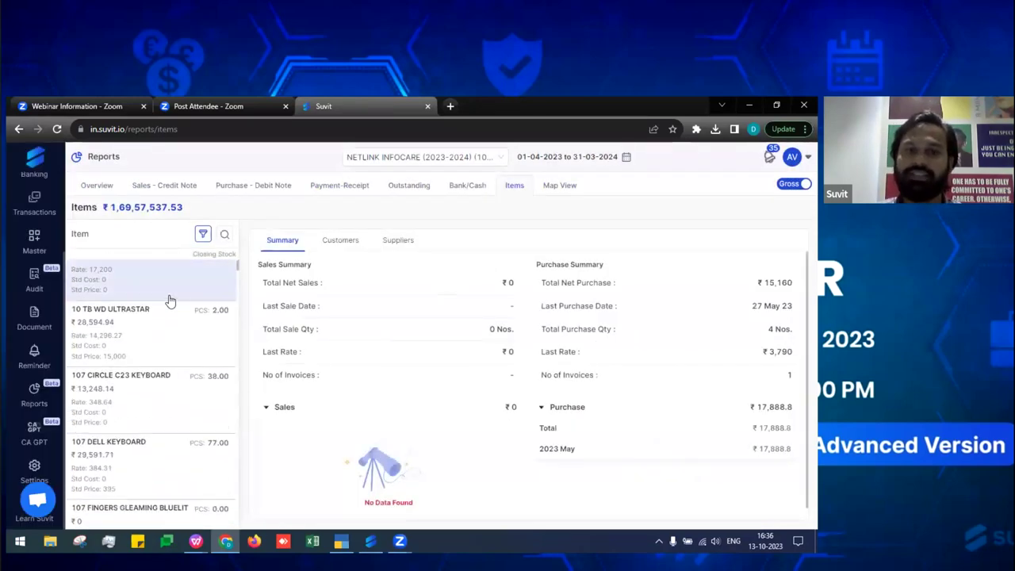
left_click(169, 390)
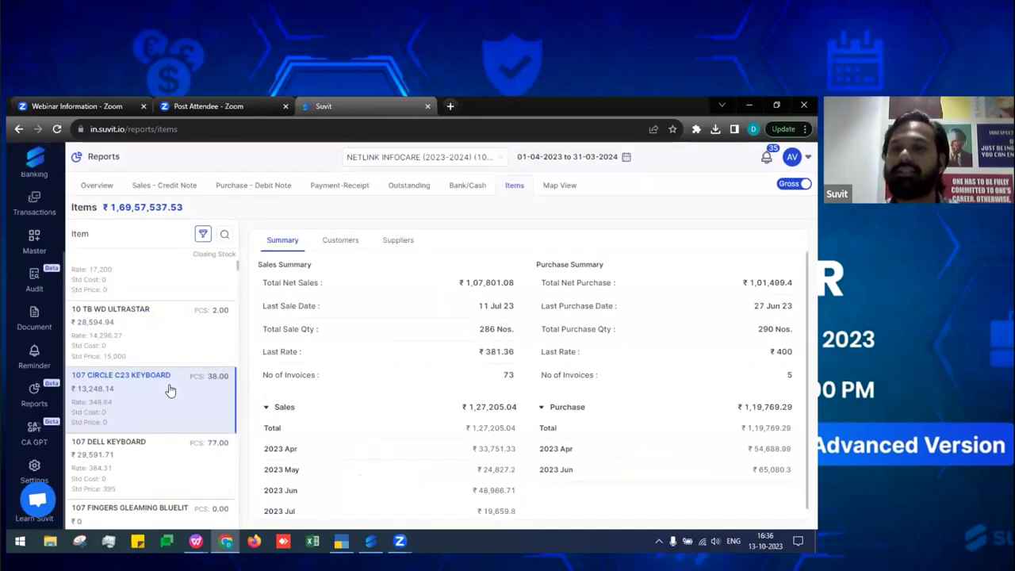
scroll(169, 388, "down", 2)
left_click(173, 377)
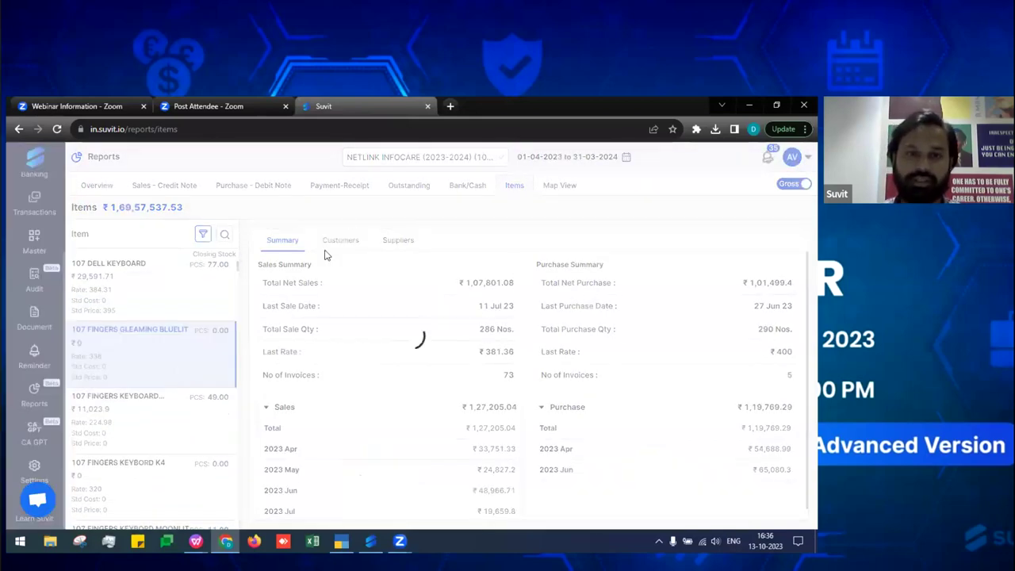
Check the item list's grouping options and view the customers and suppliers of 107 FINGERS GLEAMING BLUELIT
left_click(203, 233)
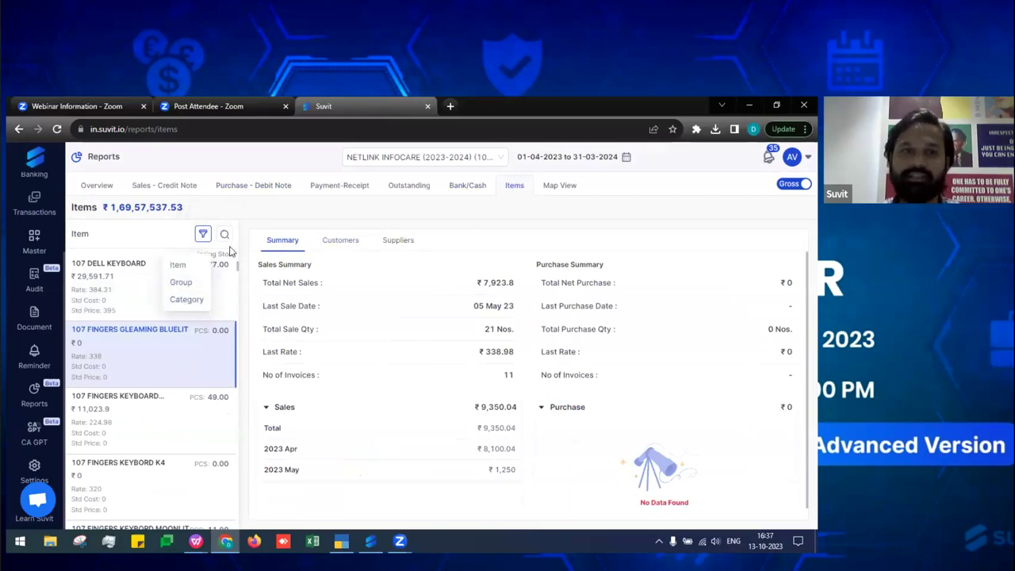
left_click(291, 247)
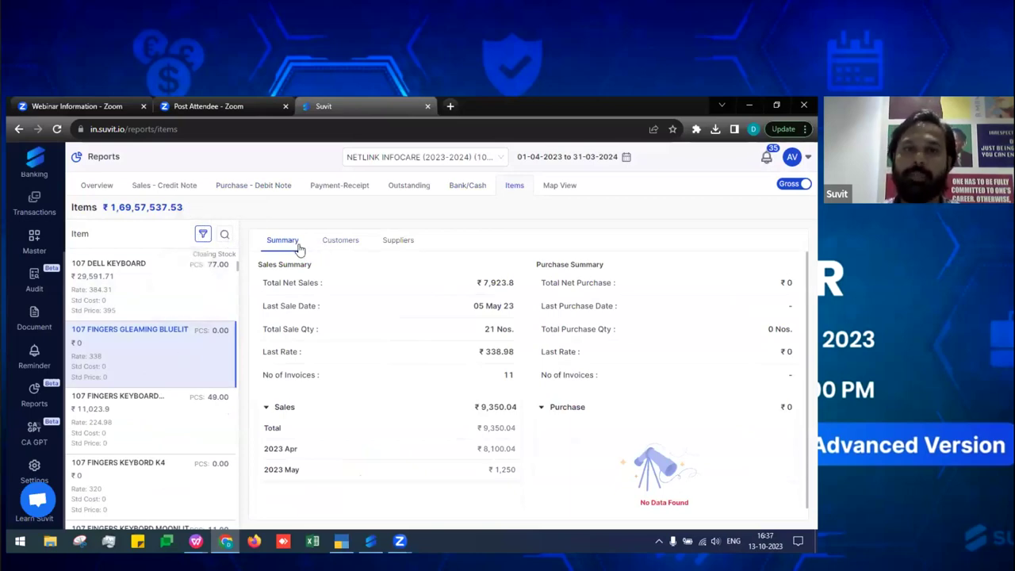
left_click(346, 255)
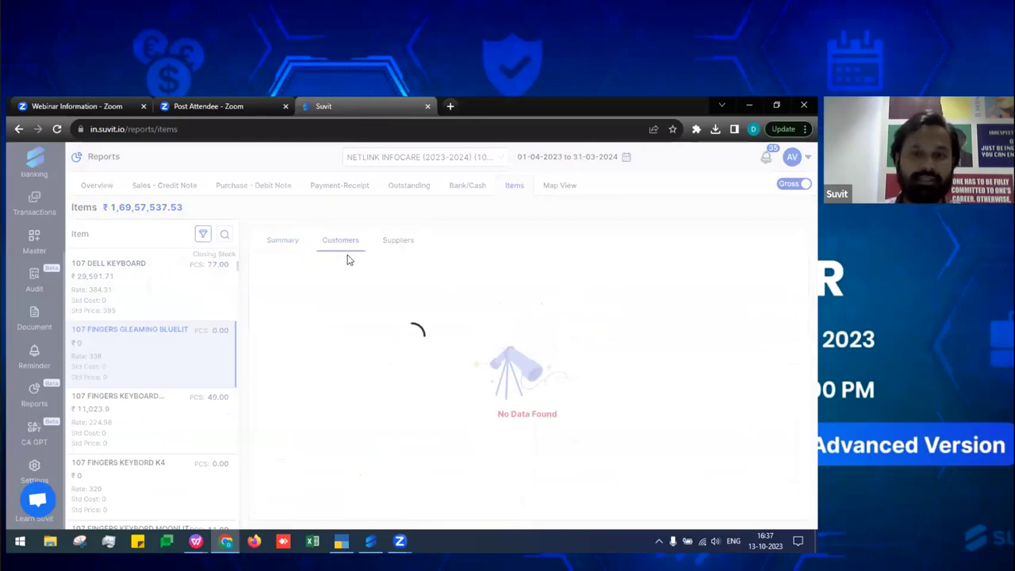
left_click(399, 241)
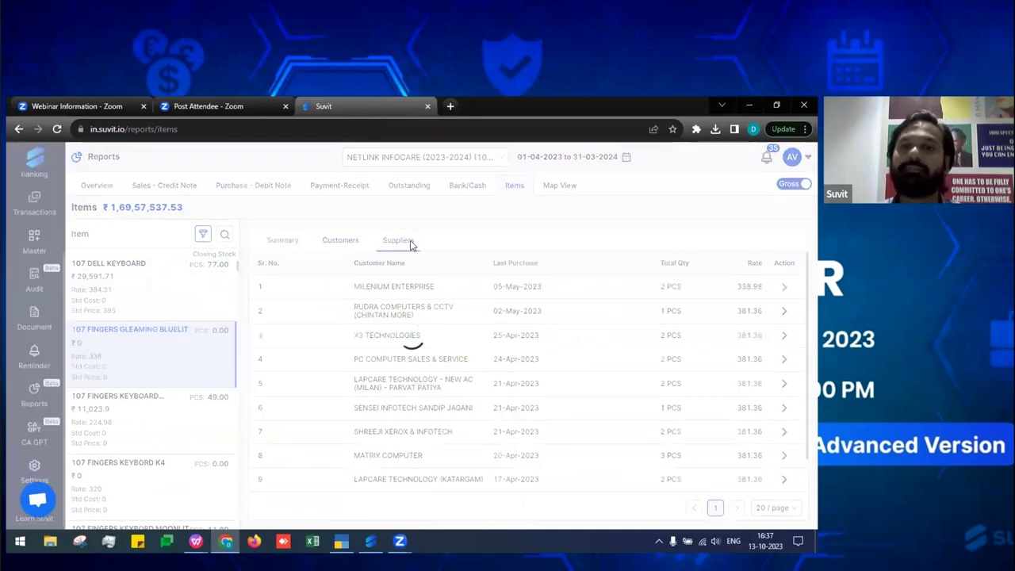
Open the Map View report and inspect the sales of Gujarat on the map of India
left_click(555, 185)
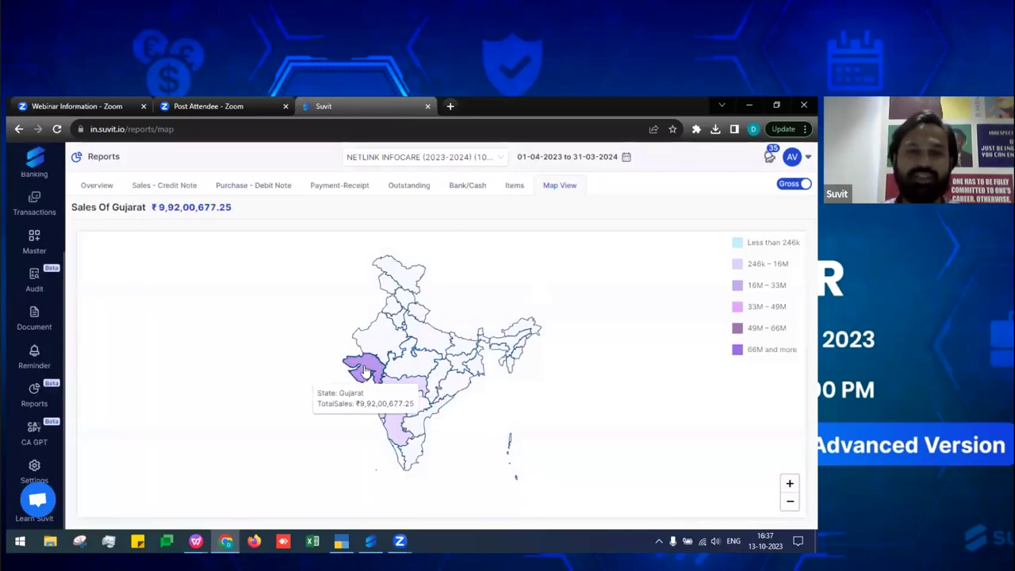
mouse_move(386, 393)
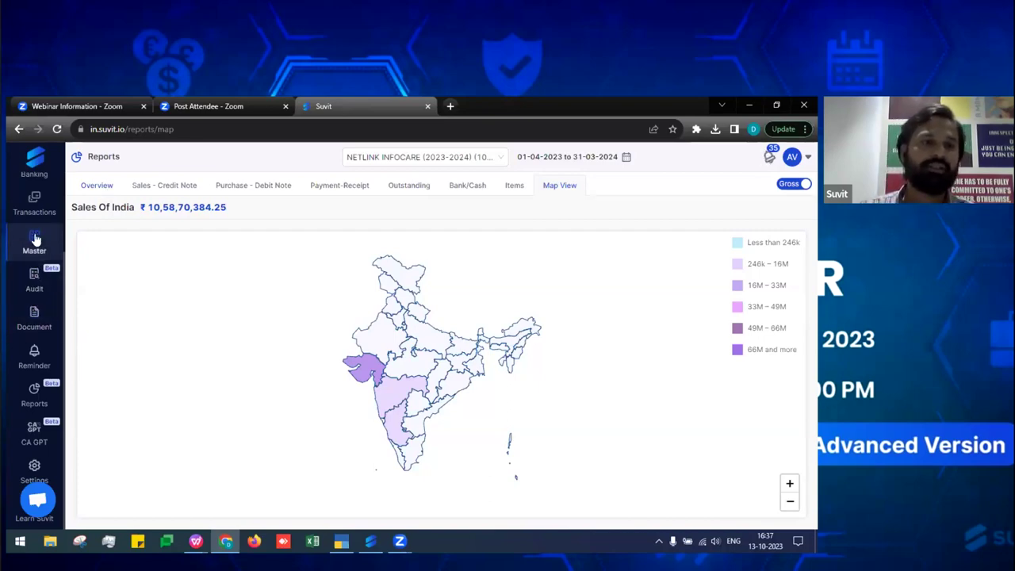
mouse_move(35, 240)
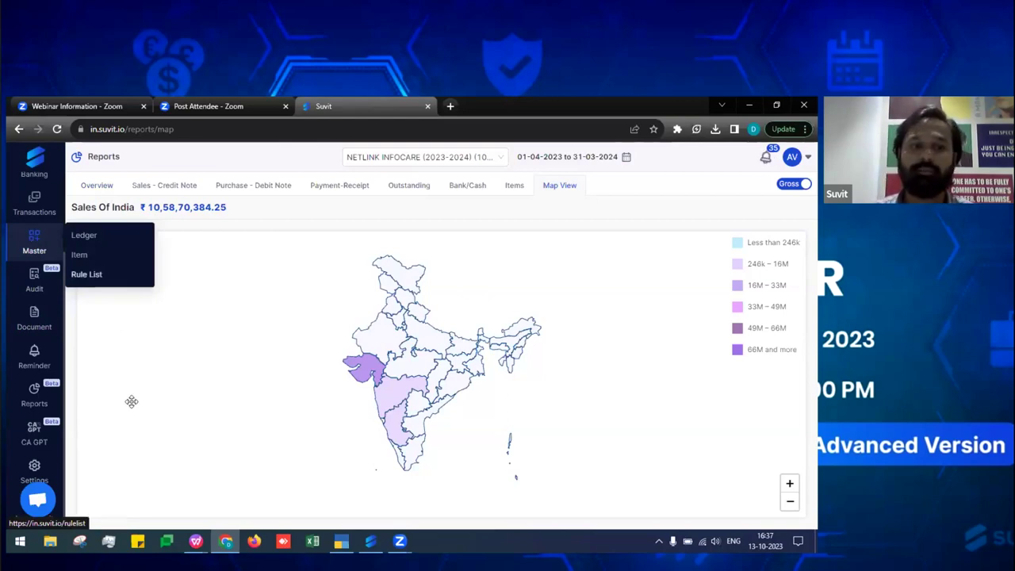
Open CA GPT and ask it "is gst is applicable on stock market?"
left_click(39, 442)
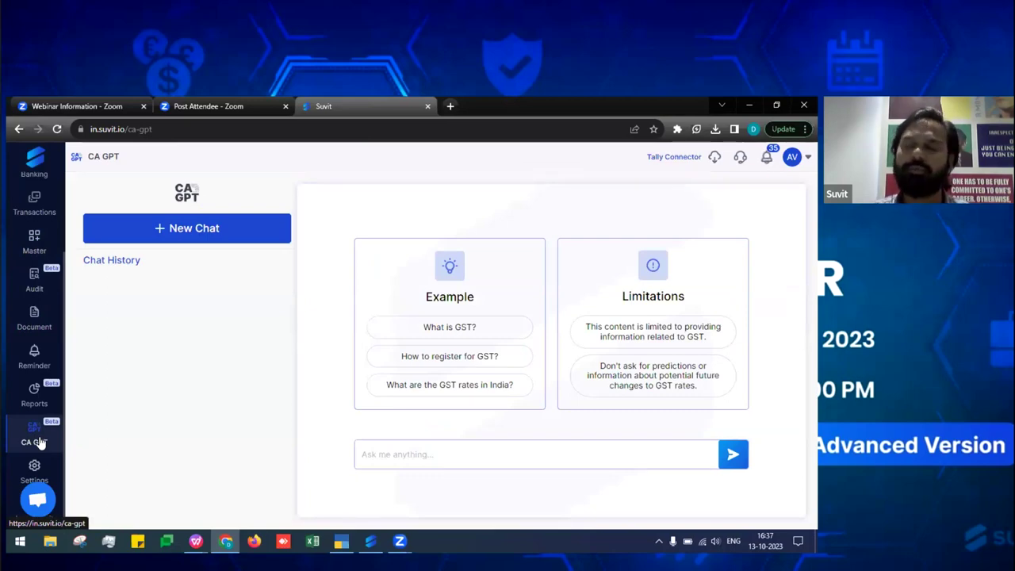
left_click(424, 453)
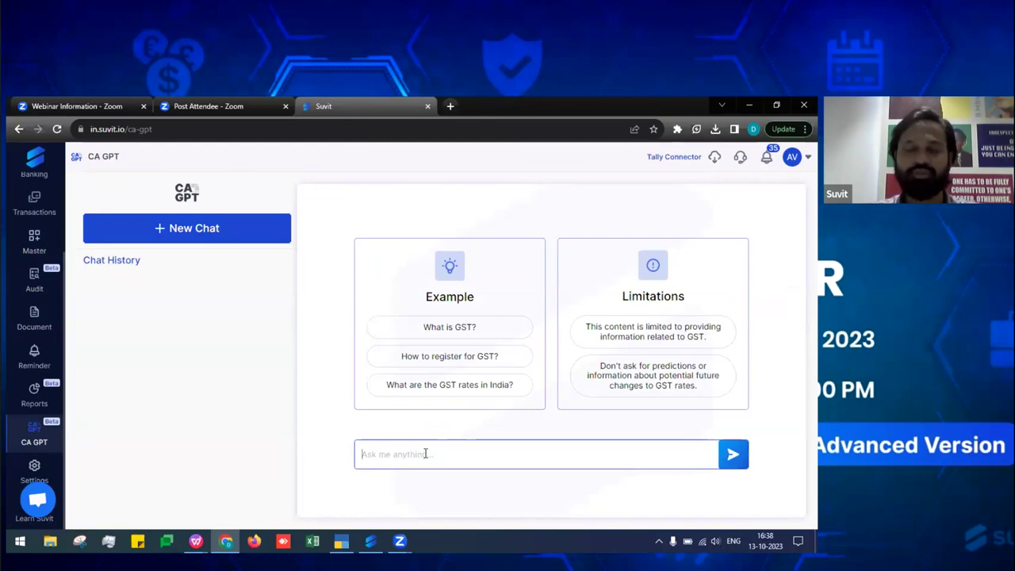
type("is")
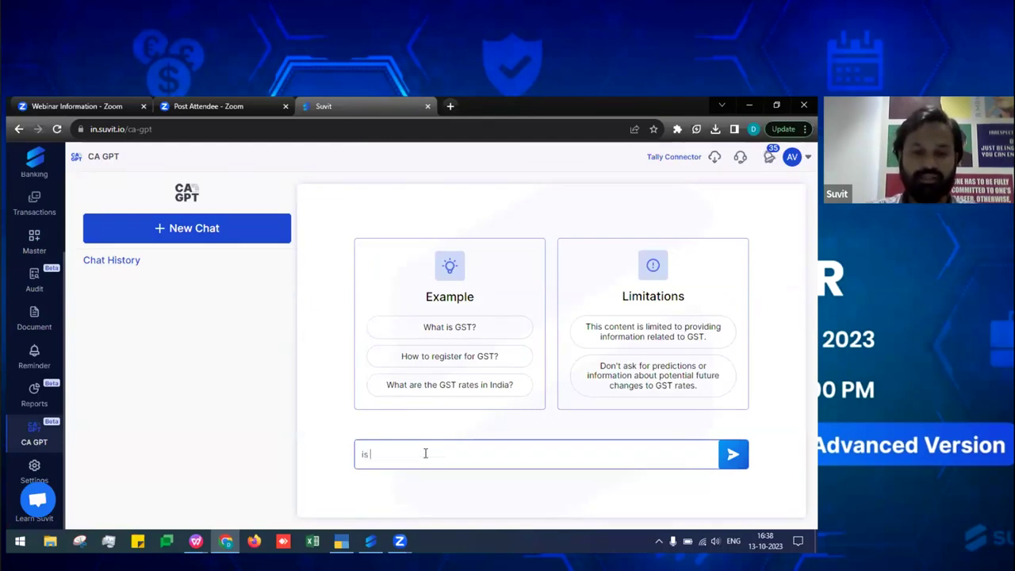
type(" gst is applicable on stoc")
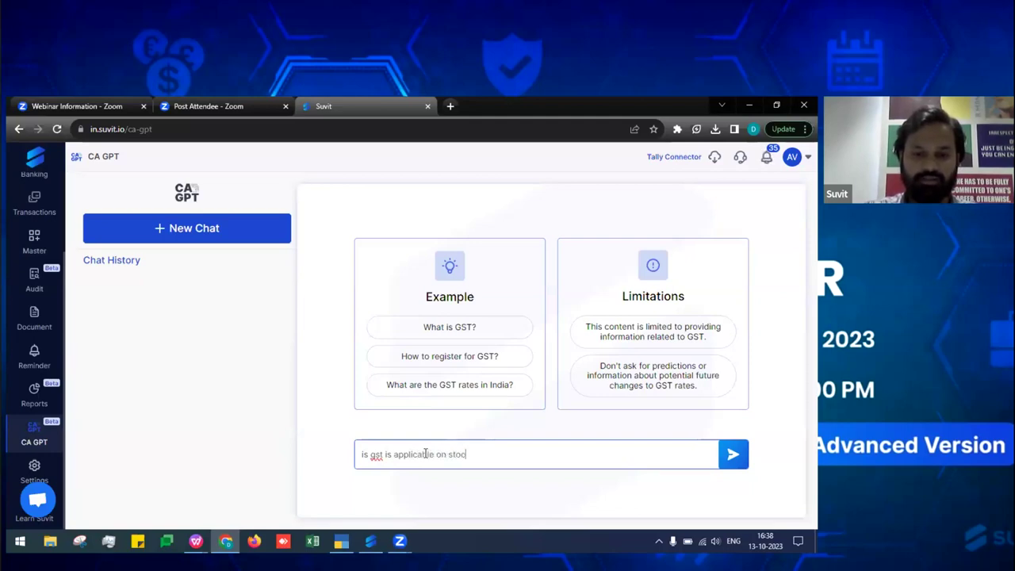
type("k market?")
key("Return")
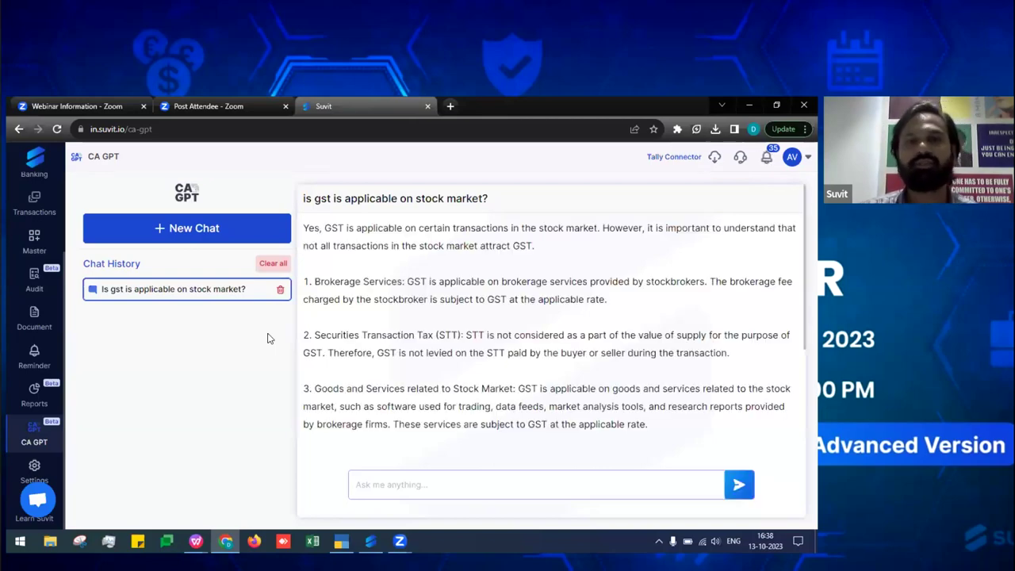
Read through the CA GPT answer on stock market GST and highlight its opening sentence
scroll(478, 371, "down", 2)
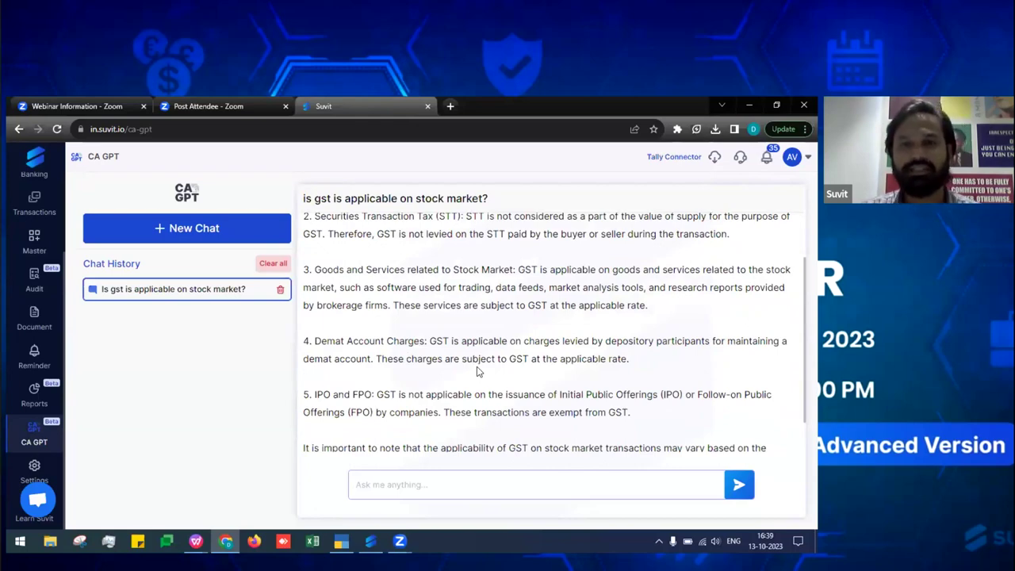
scroll(478, 371, "up", 2)
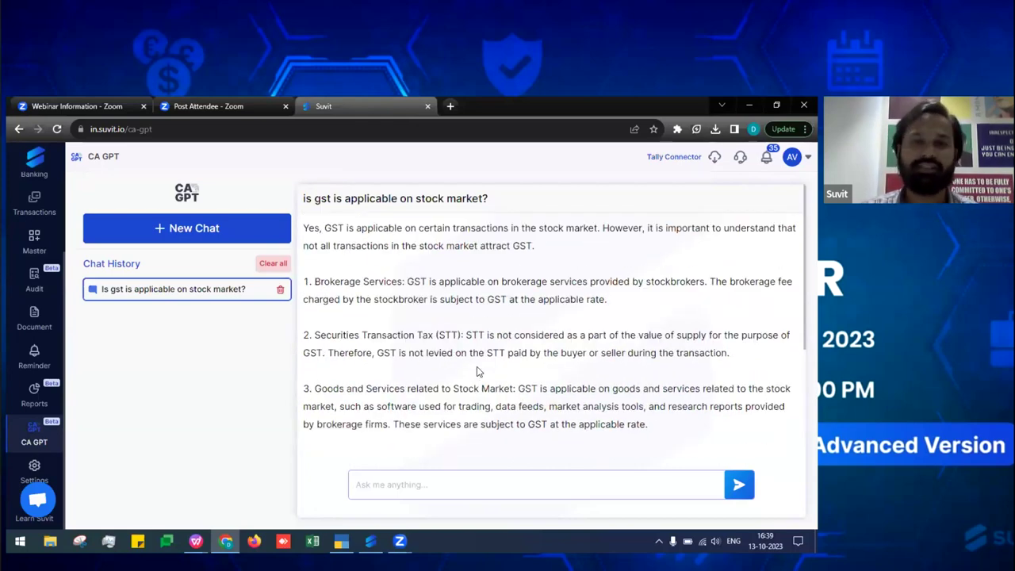
left_click_drag(306, 227, 599, 230)
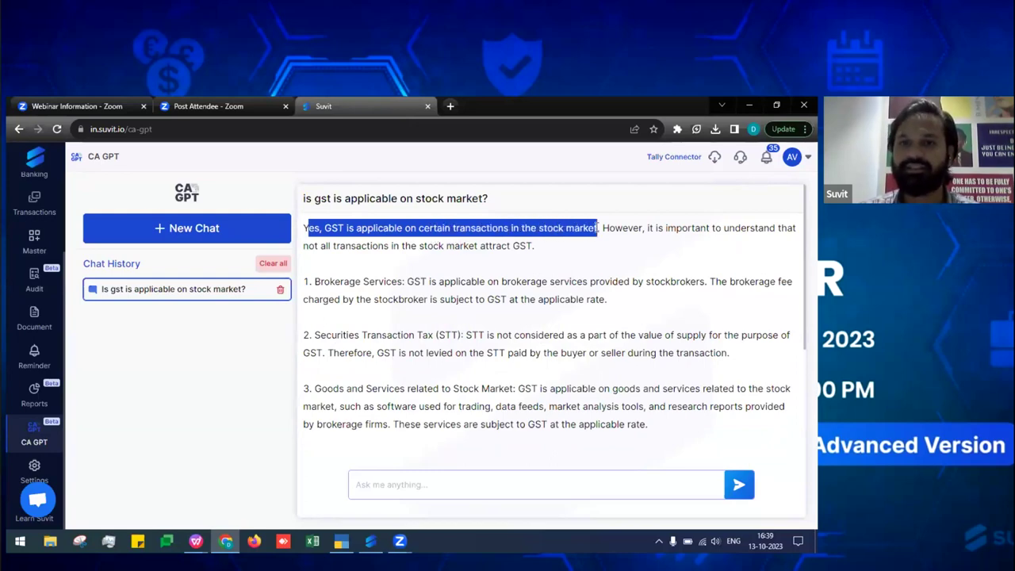
Read the remaining points of the CA GPT answer on GST for stock market transactions
left_click(600, 255)
scroll(594, 260, "down", 3)
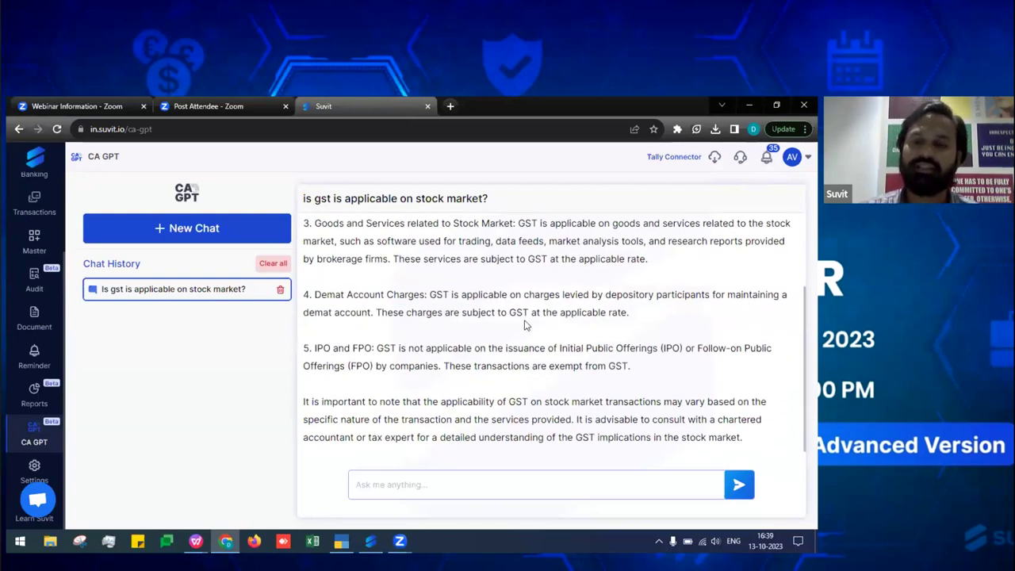
scroll(523, 324, "up", 3)
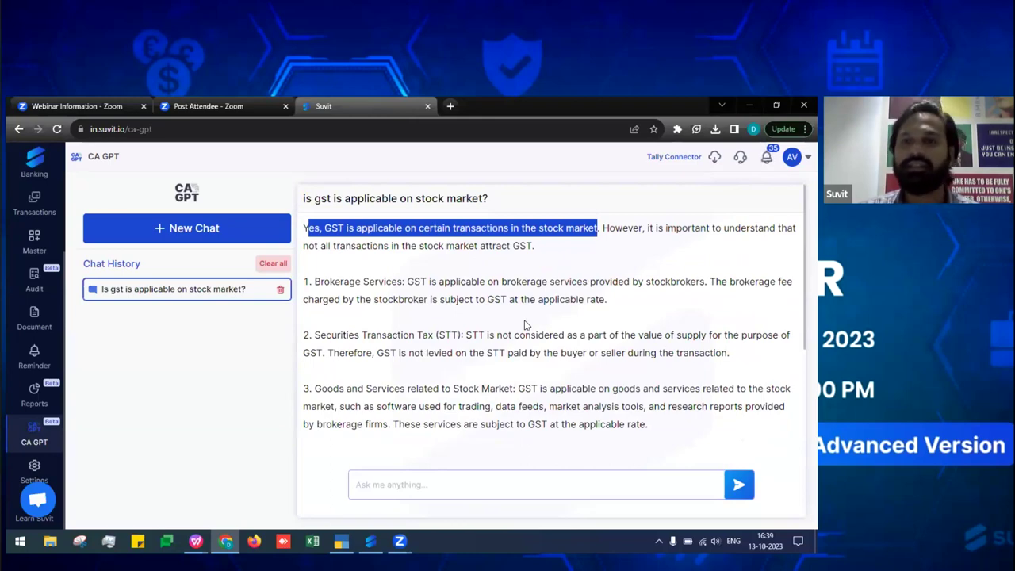
scroll(523, 324, "down", 3)
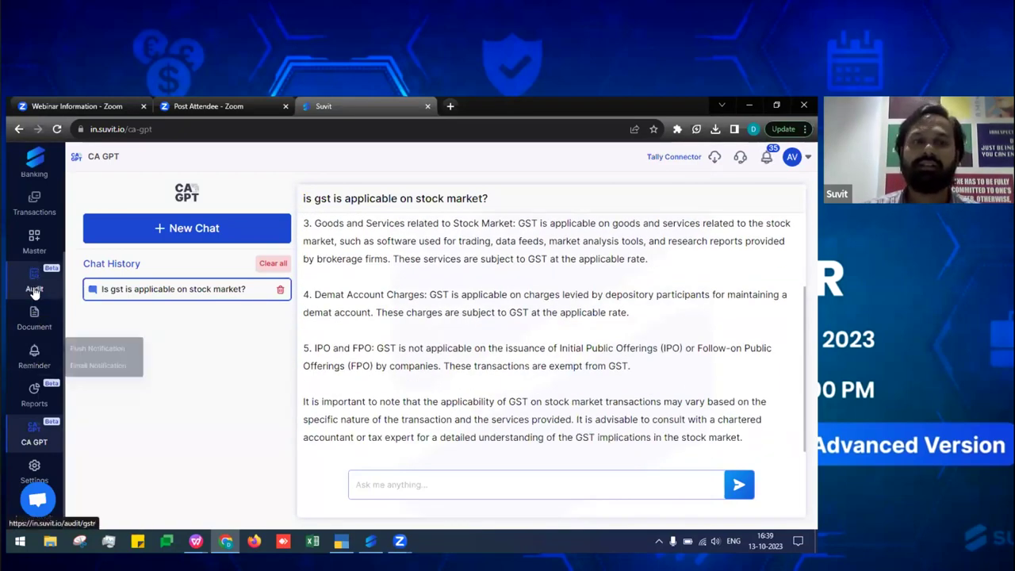
Start a GST data request in Audit and select the company Suvit Tech Pvt LTD (10000)
left_click(34, 291)
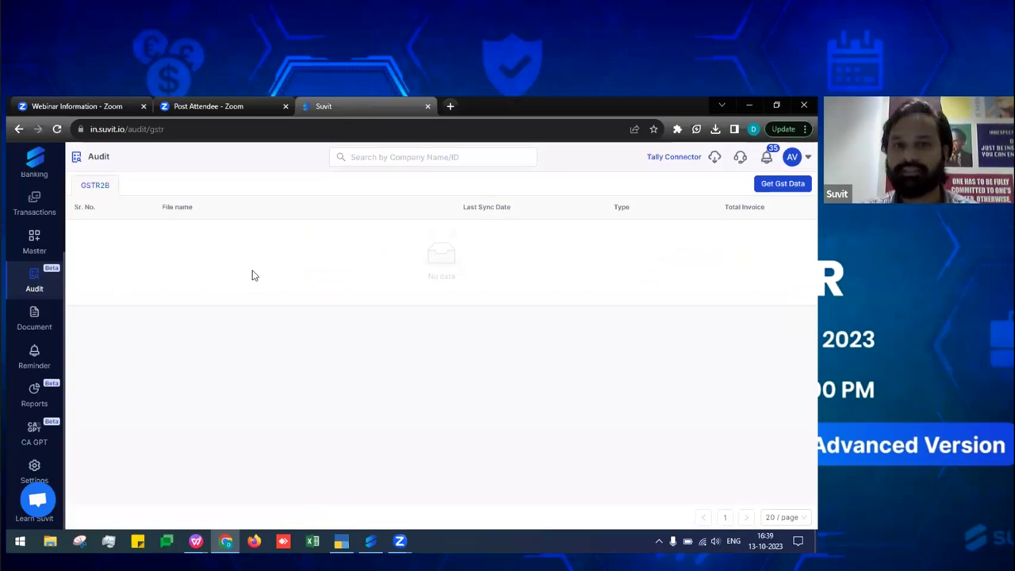
left_click(782, 183)
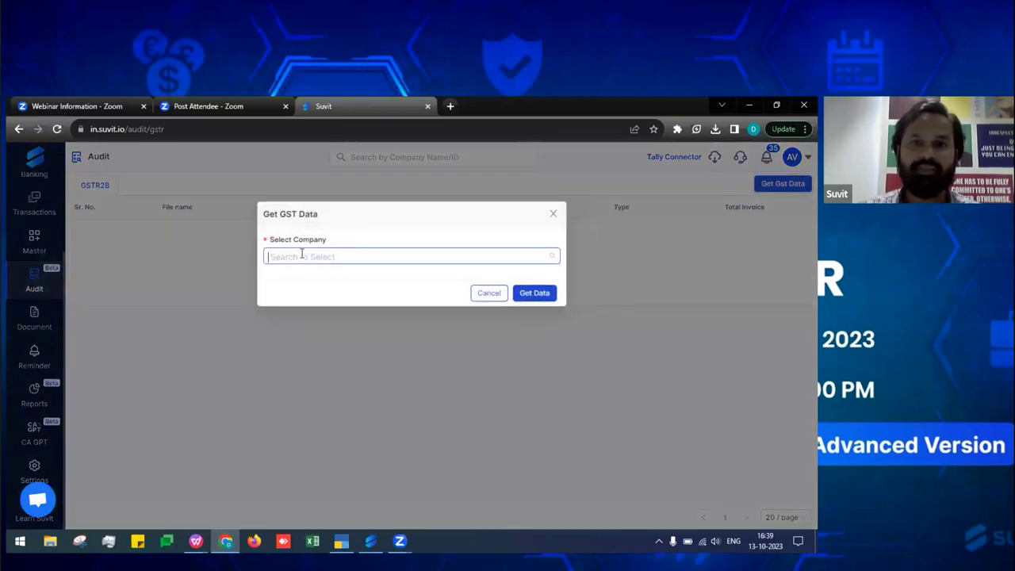
left_click(302, 255)
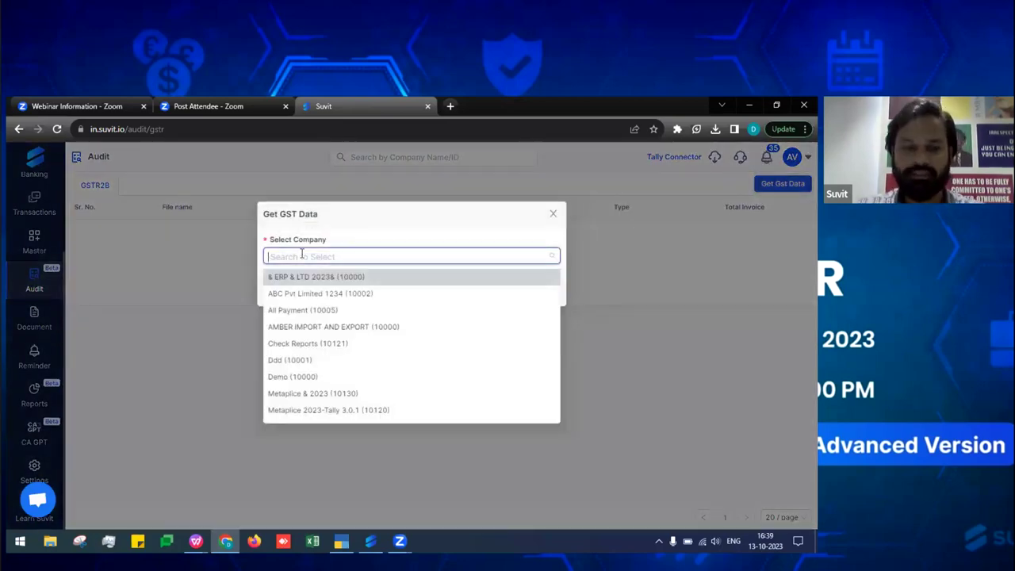
type("suvi")
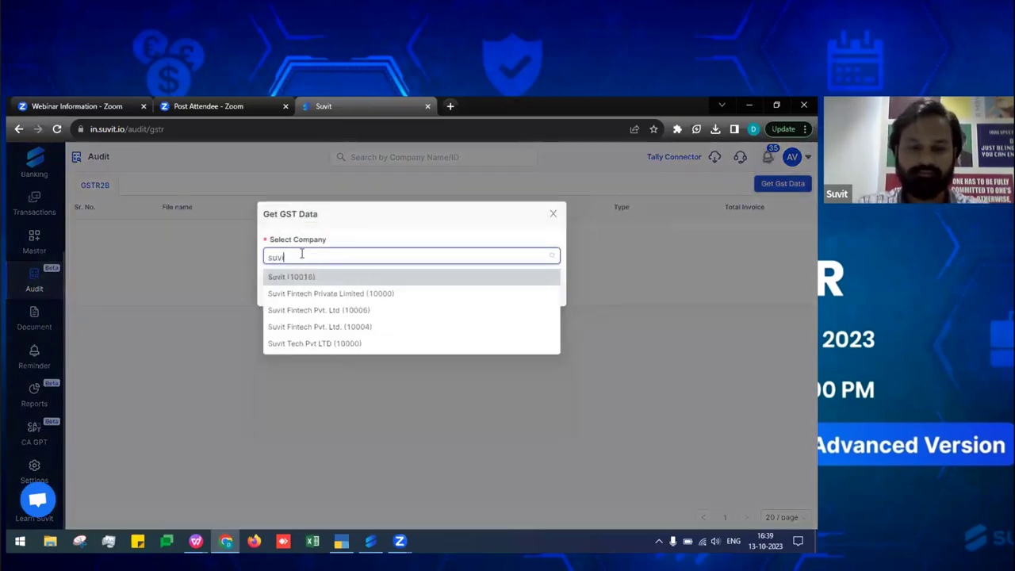
left_click(345, 344)
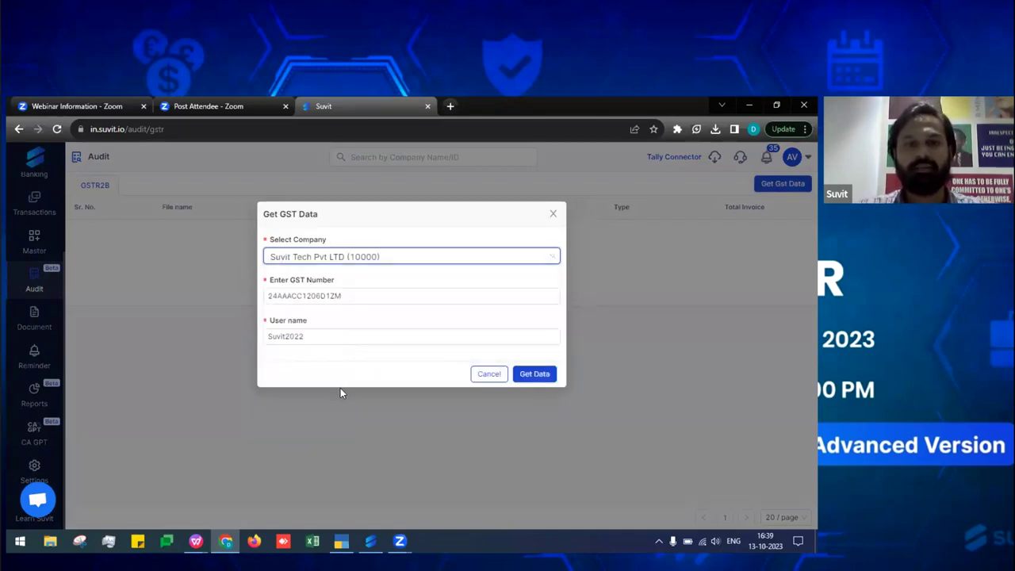
Review the GST number and clear the user name in the Get GST Data form
left_click(308, 284)
left_click_drag(278, 280, 338, 283)
left_click(279, 329)
left_click_drag(277, 324, 267, 353)
key("BackSpace")
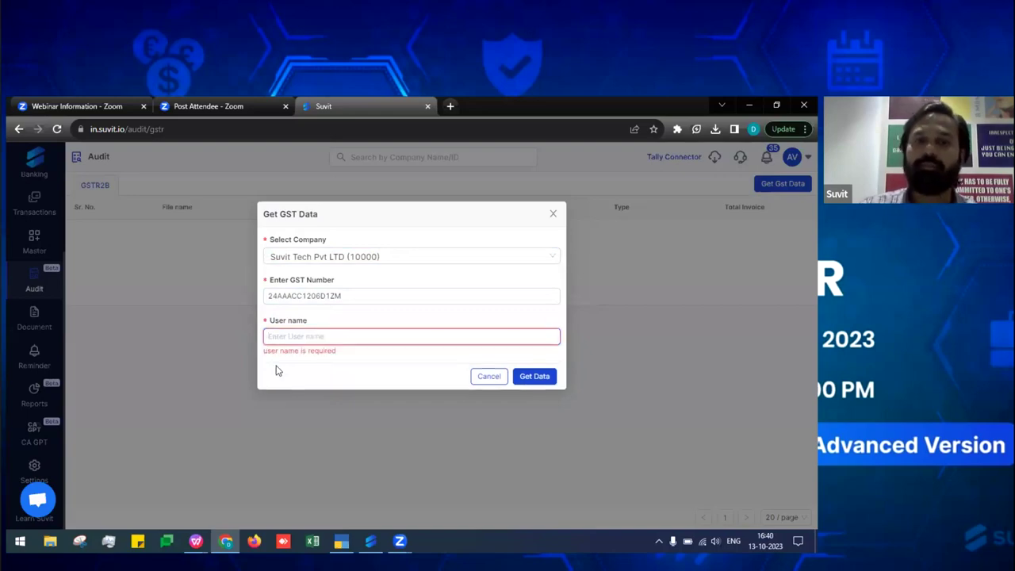
left_click(295, 335)
left_click(327, 368)
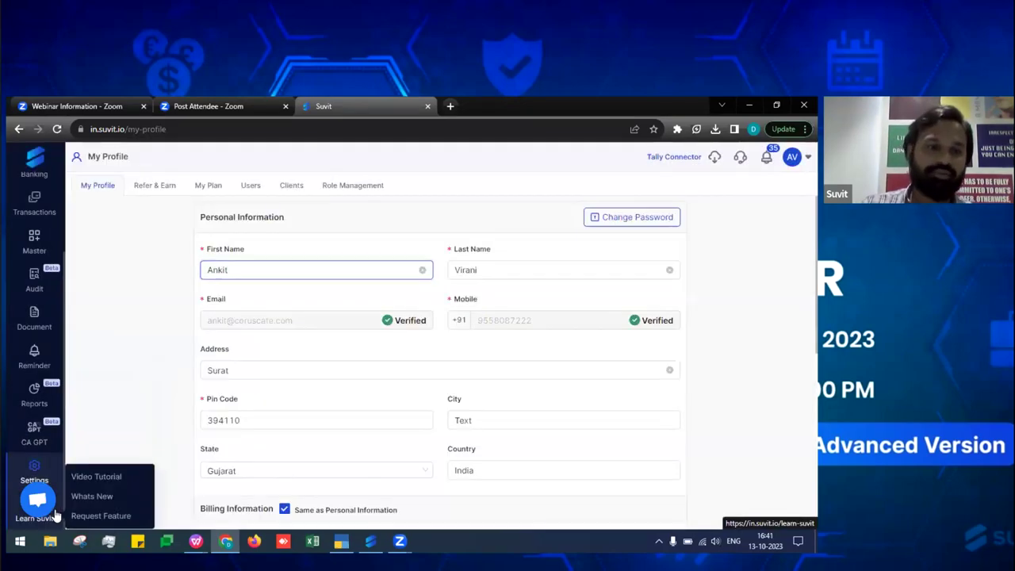
Open the Request Feature form in Learn Suvit and look through its title, module, tag and description fields
left_click(55, 516)
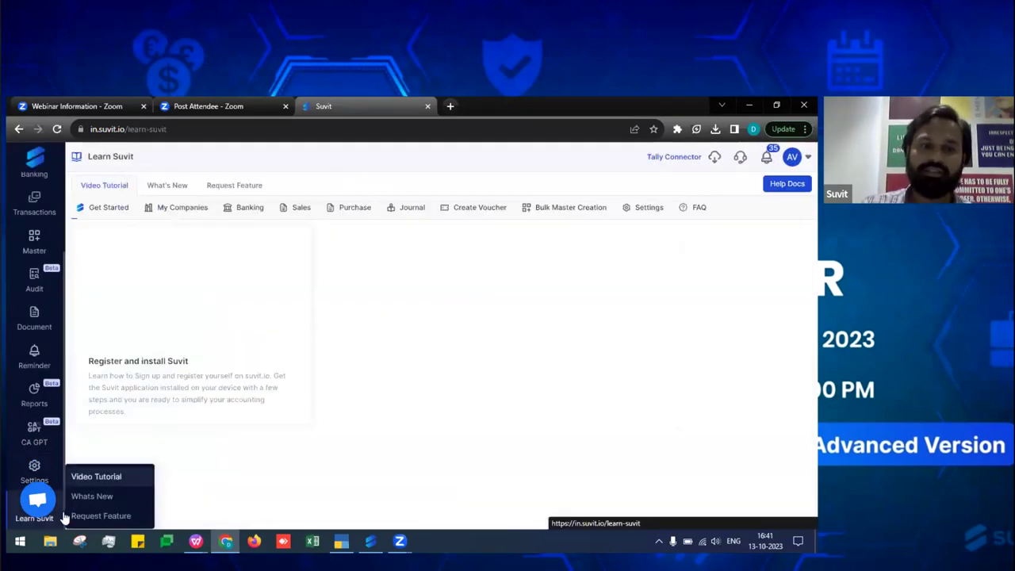
left_click(108, 515)
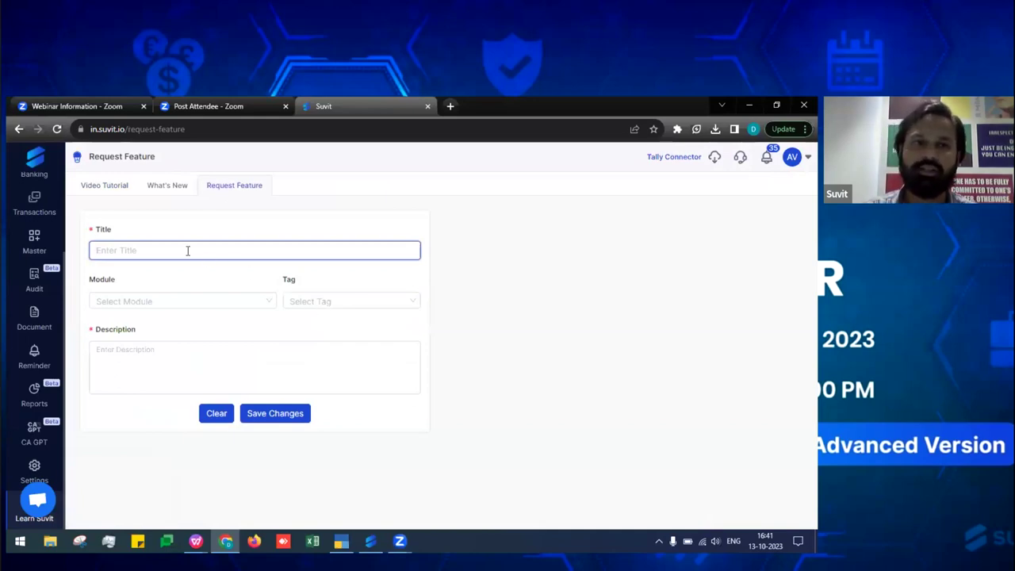
left_click(573, 342)
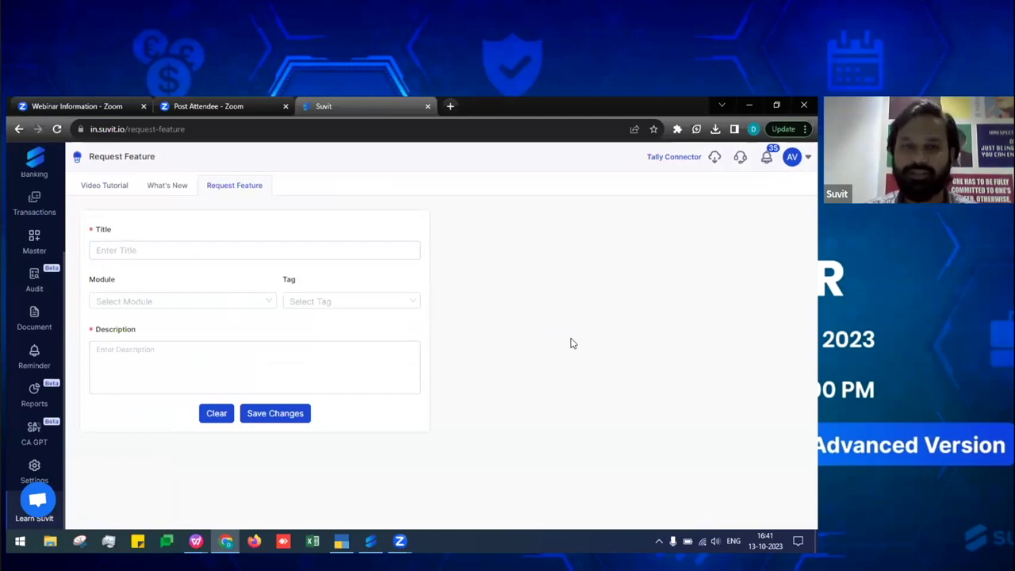
left_click(167, 250)
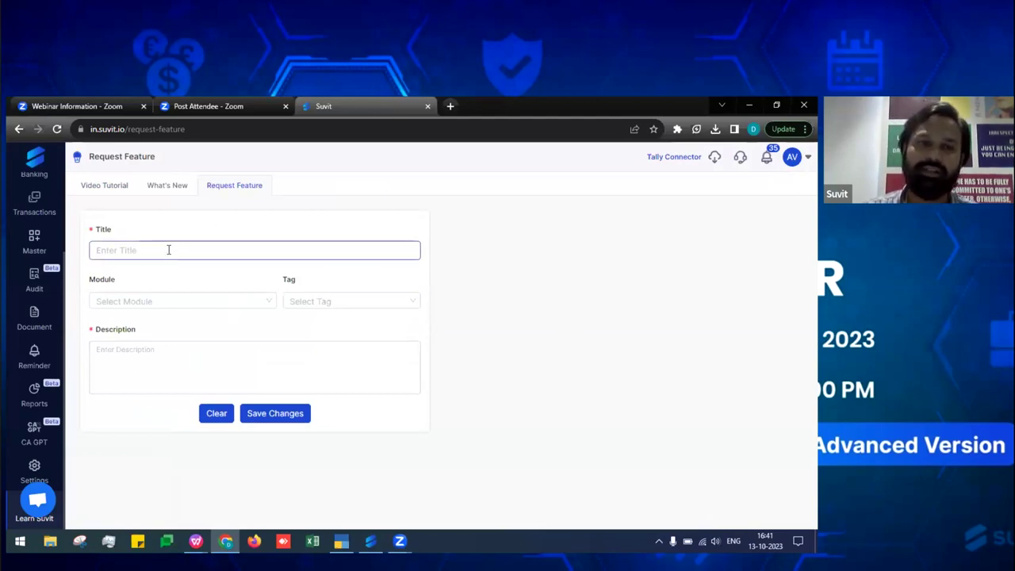
left_click(168, 300)
scroll(198, 343, "down", 5)
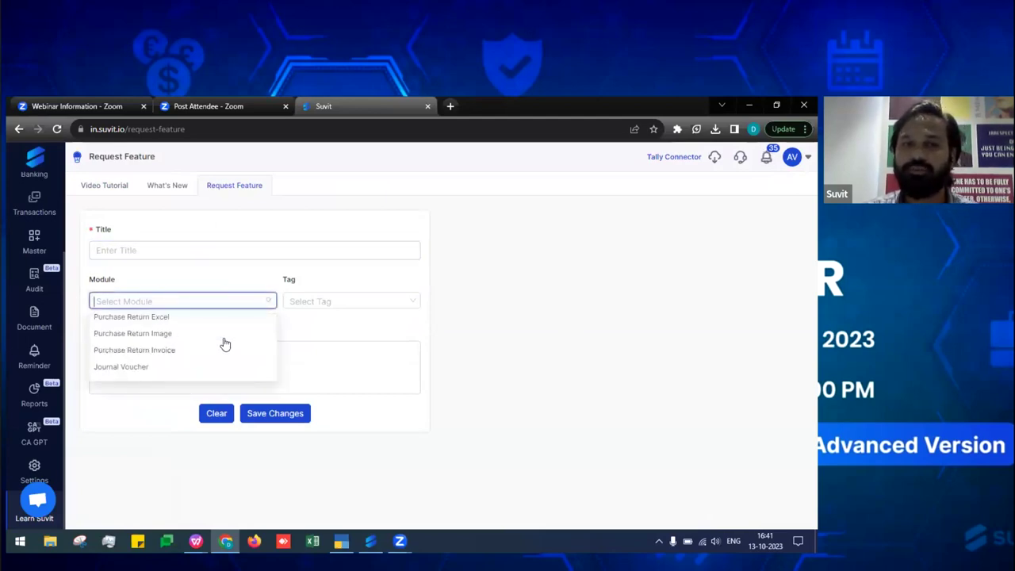
left_click(326, 300)
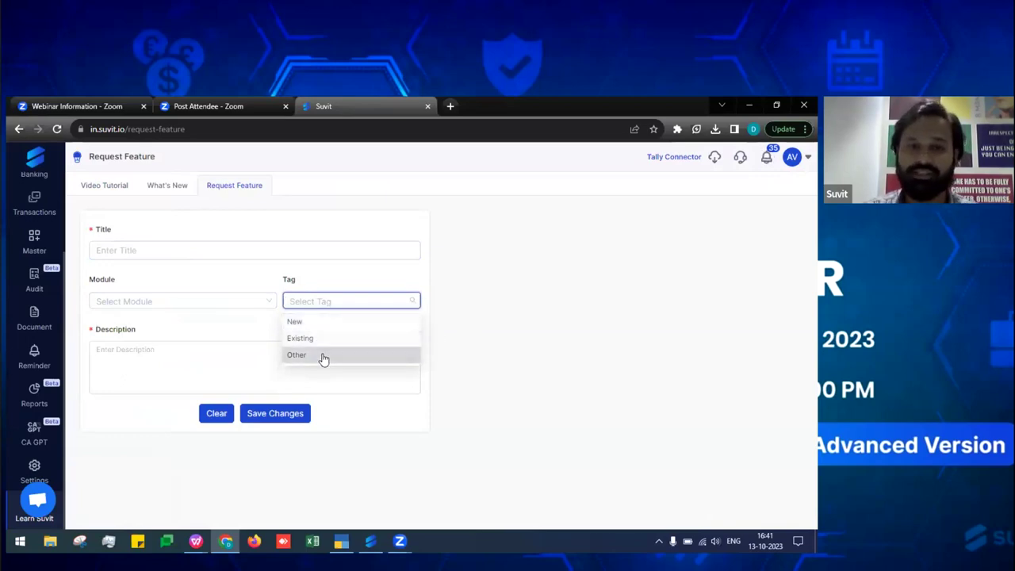
left_click(153, 350)
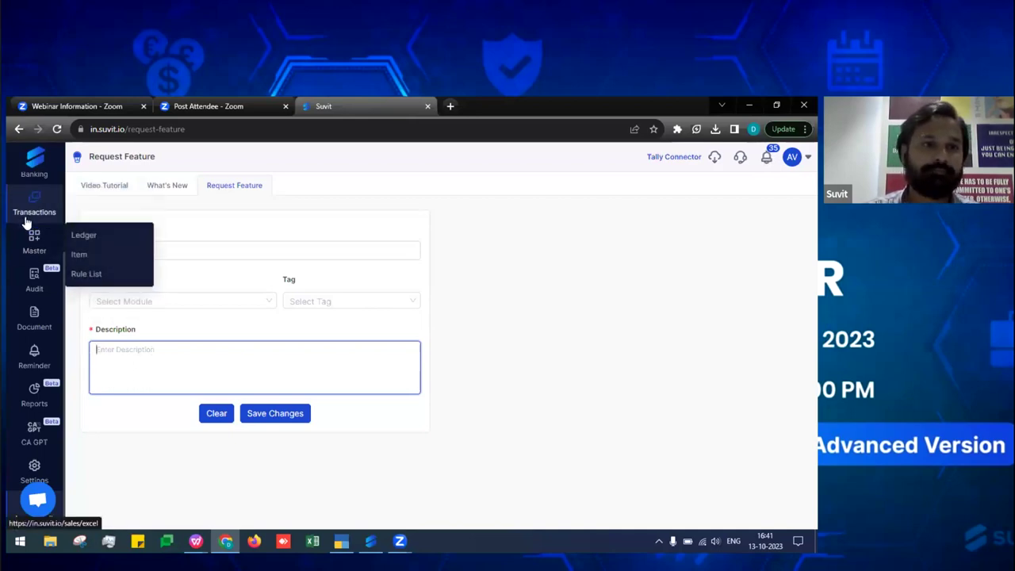
Open the banking transactions of ABC Pvt Limited and inspect the Cheque/Instrument Number option in their configuration
mouse_move(25, 216)
scroll(23, 220, "up", 1)
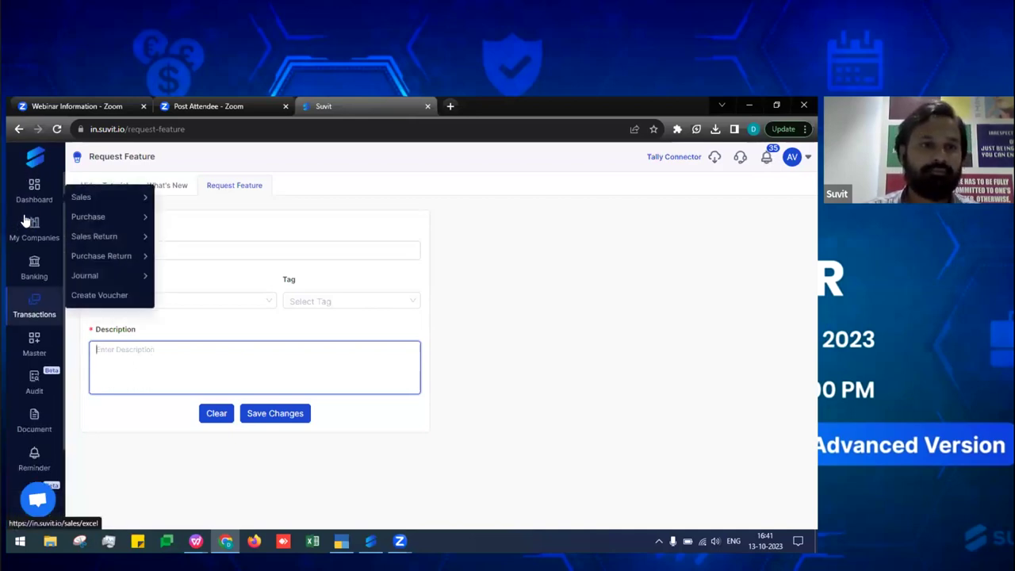
left_click(34, 265)
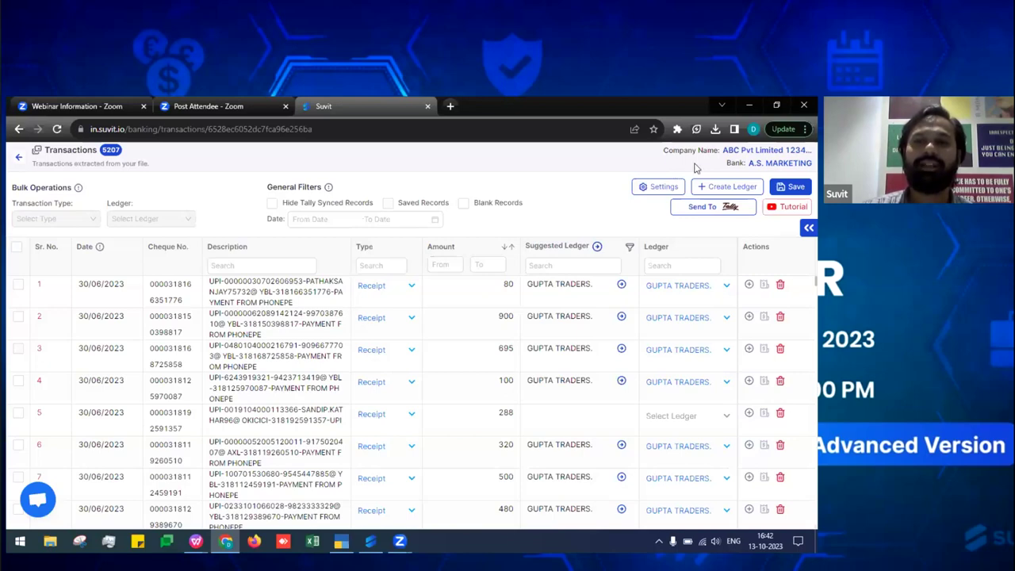
left_click(650, 190)
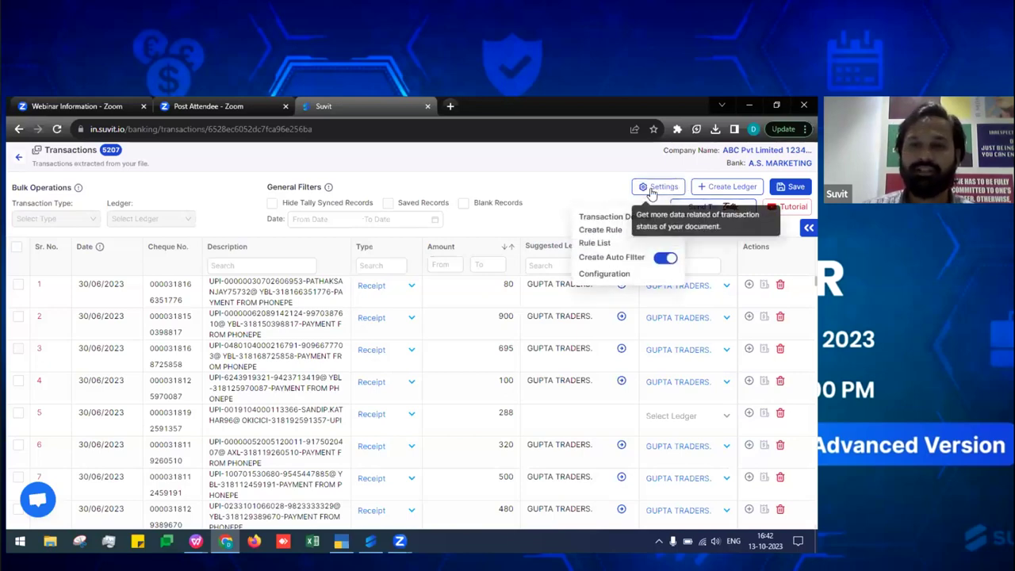
left_click(611, 275)
left_click(268, 261)
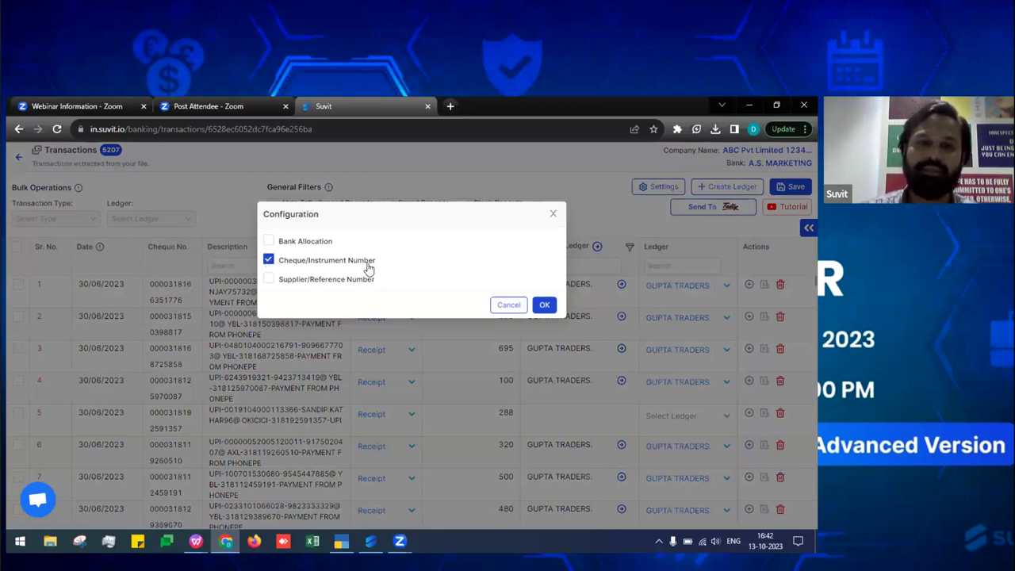
left_click_drag(375, 261, 293, 262)
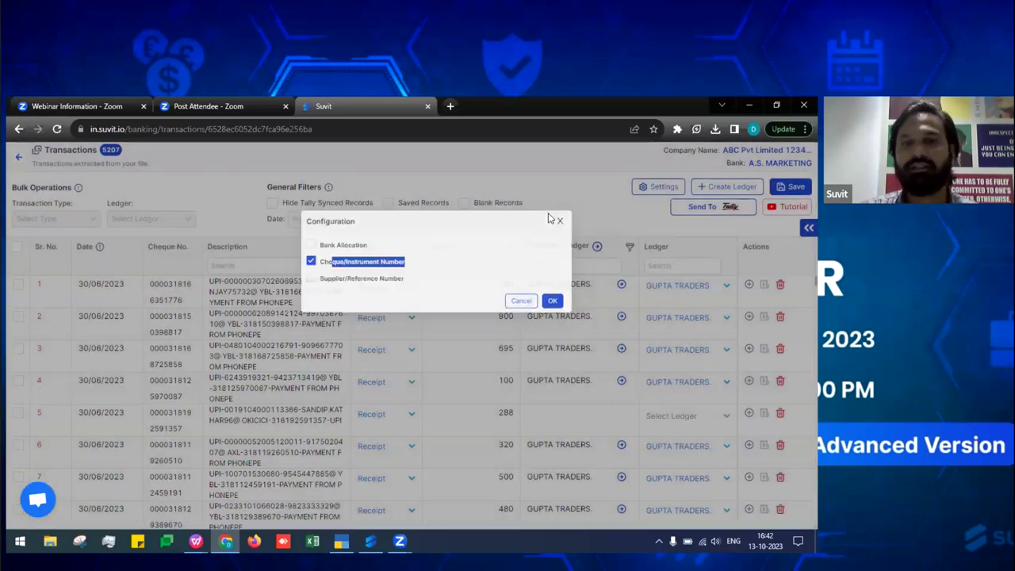
left_click(552, 214)
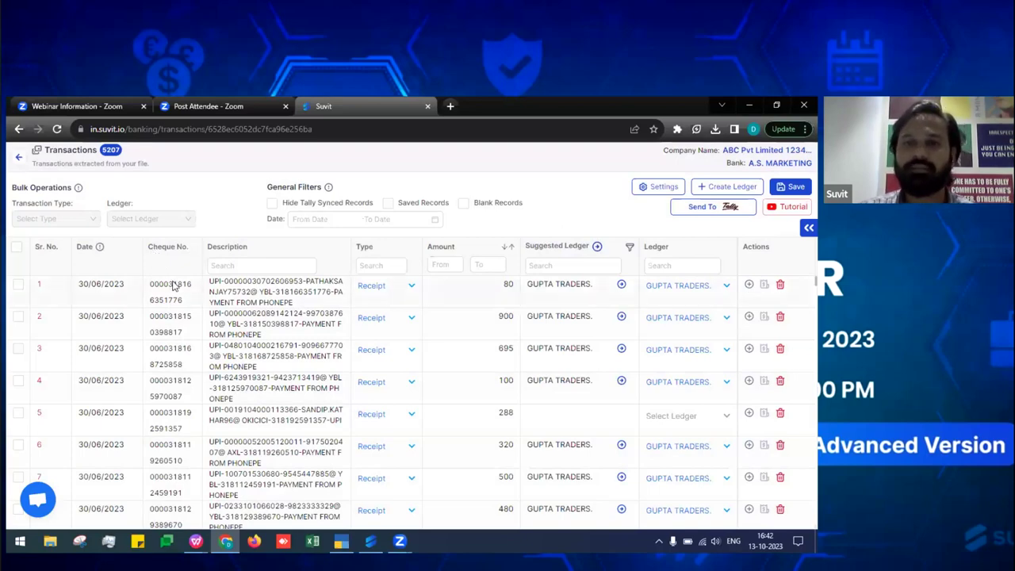
Enable Bank Allocation and Supplier/Reference Number in the configuration of the banking transactions
left_click(642, 189)
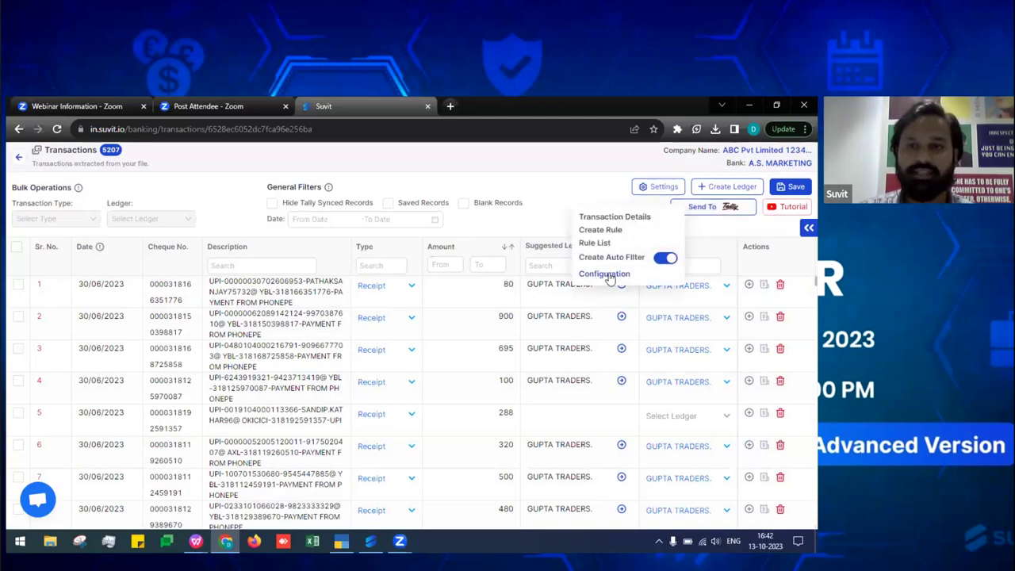
left_click(596, 275)
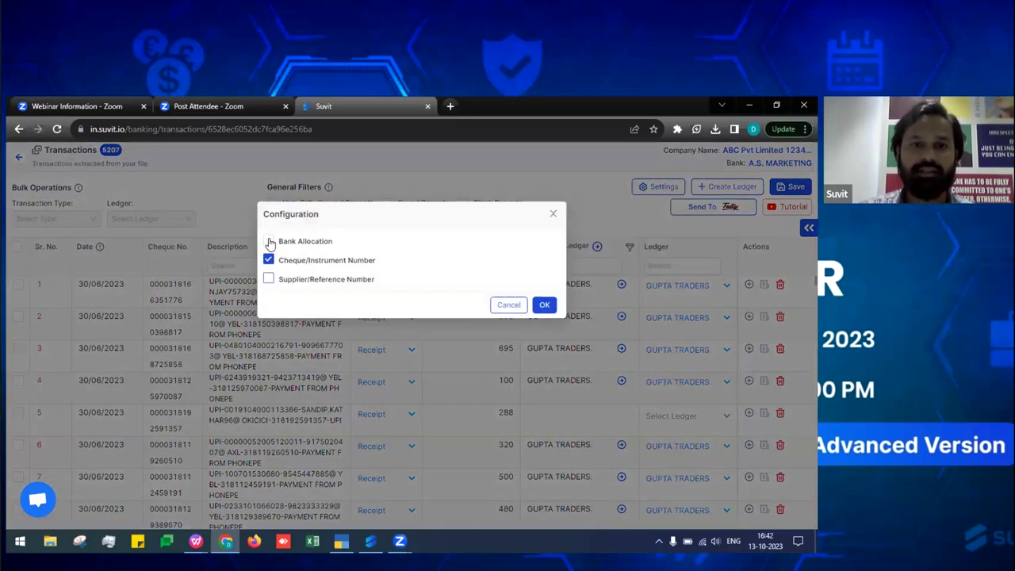
left_click(268, 240)
left_click(269, 282)
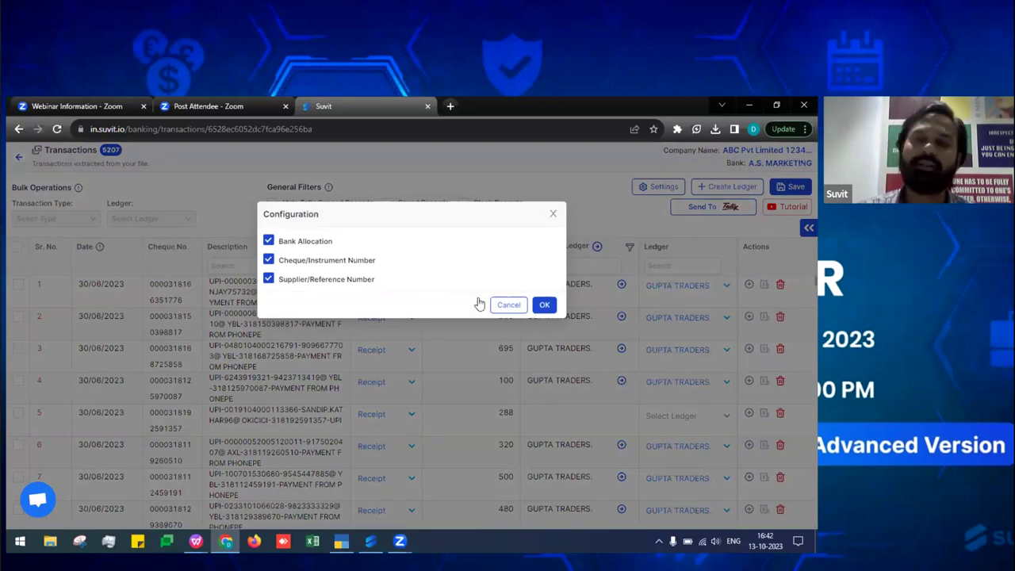
left_click(546, 307)
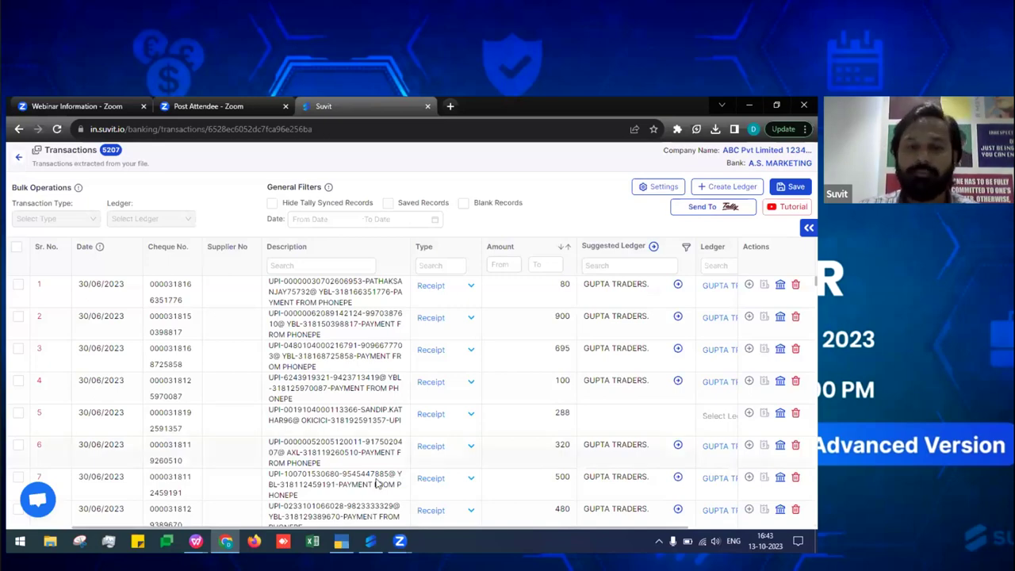
Switch to the Suvit desktop app and turn off Exe Auto Update in its Tally configuration settings
left_click(378, 540)
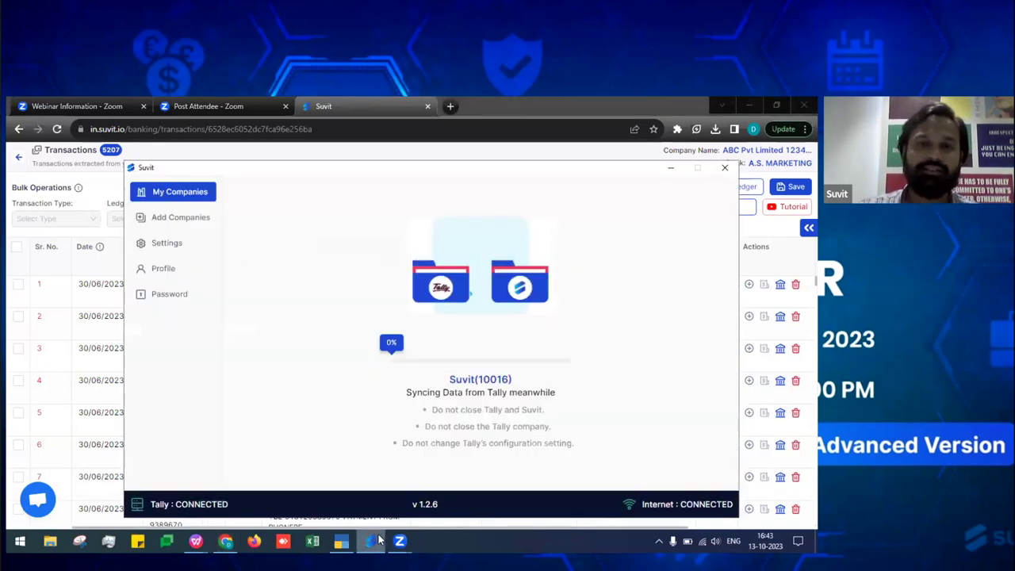
left_click(170, 246)
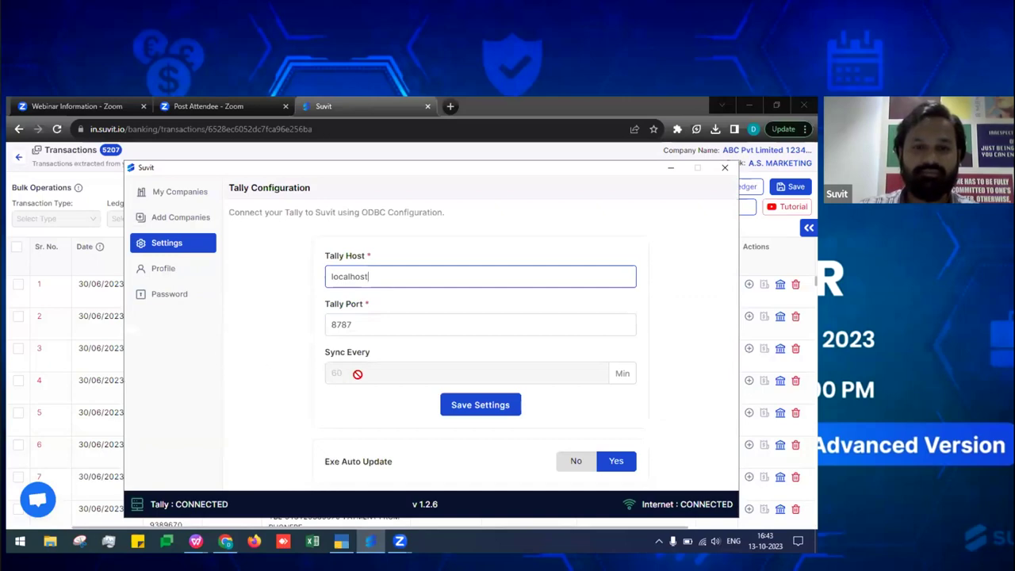
left_click_drag(323, 462, 390, 469)
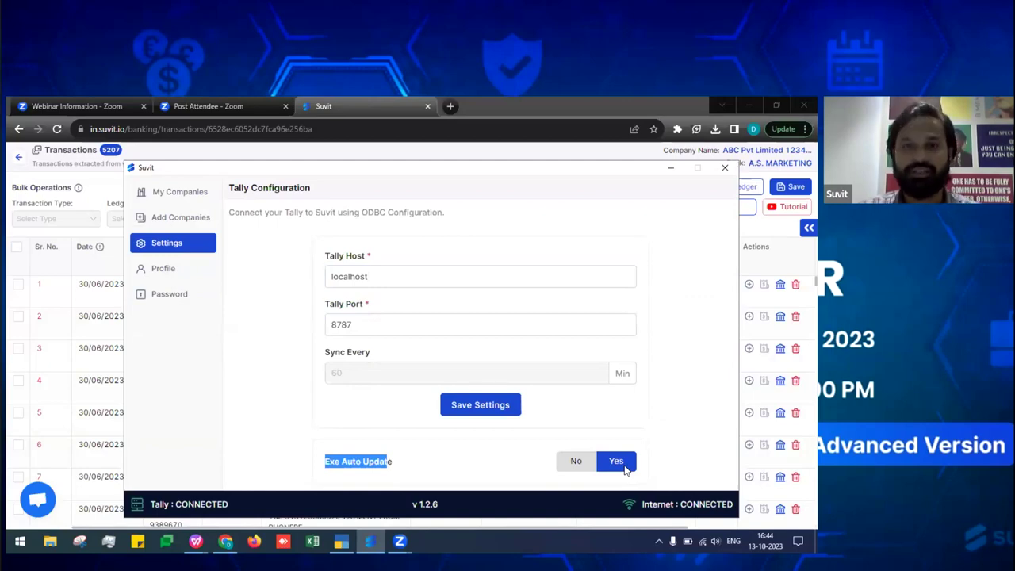
left_click(622, 467)
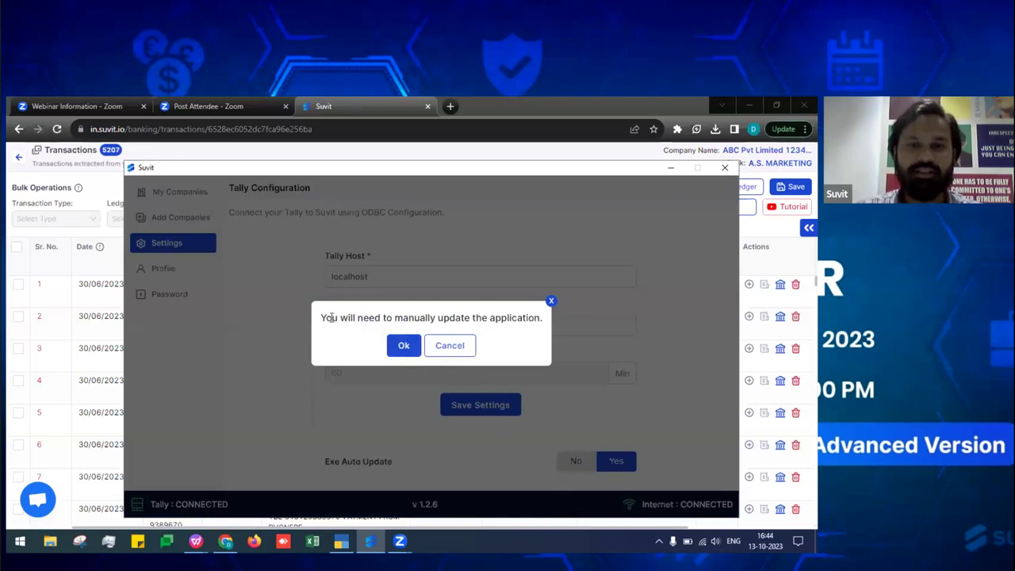
left_click_drag(322, 317, 534, 318)
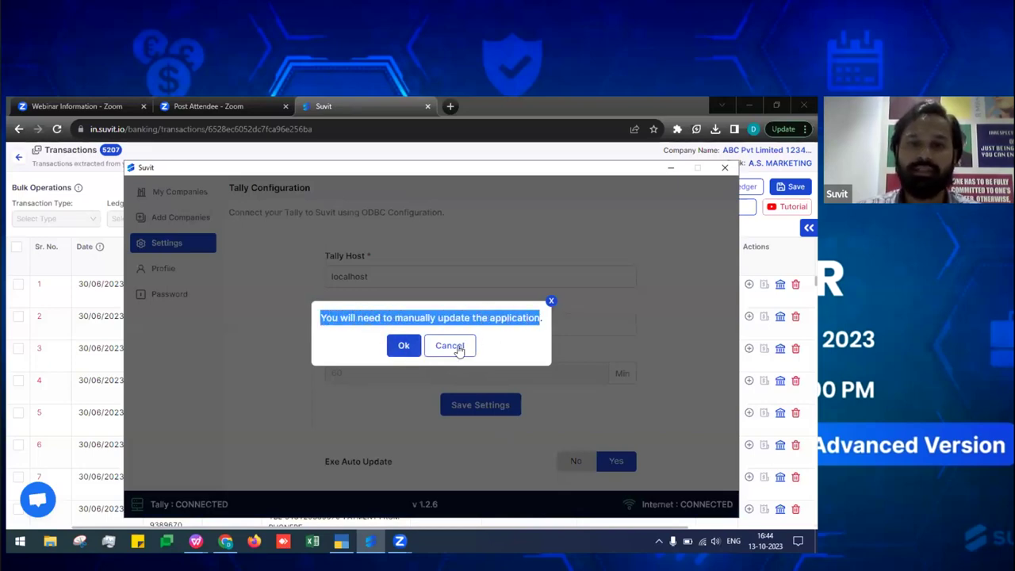
left_click(408, 350)
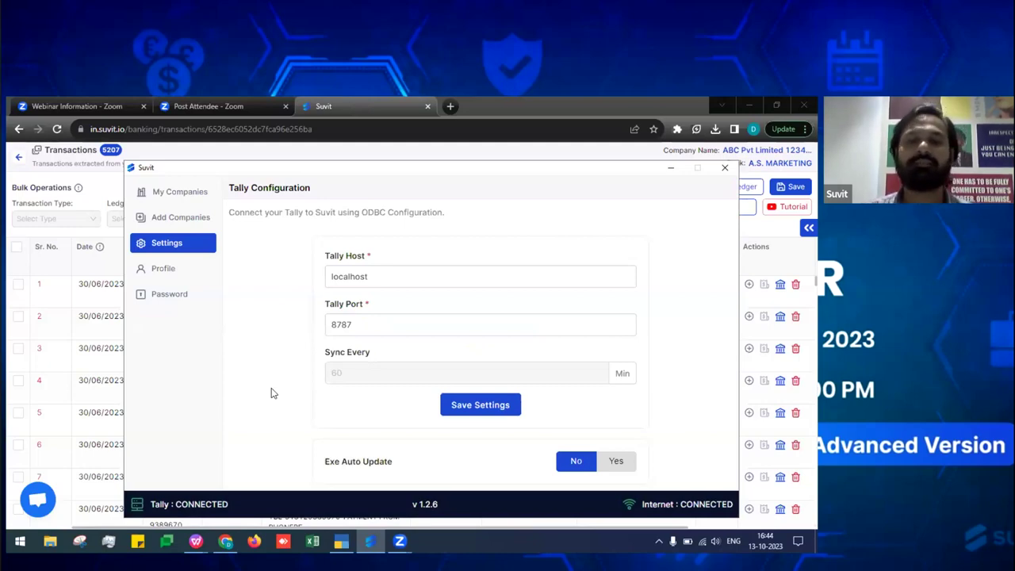
left_click_drag(341, 462, 374, 470)
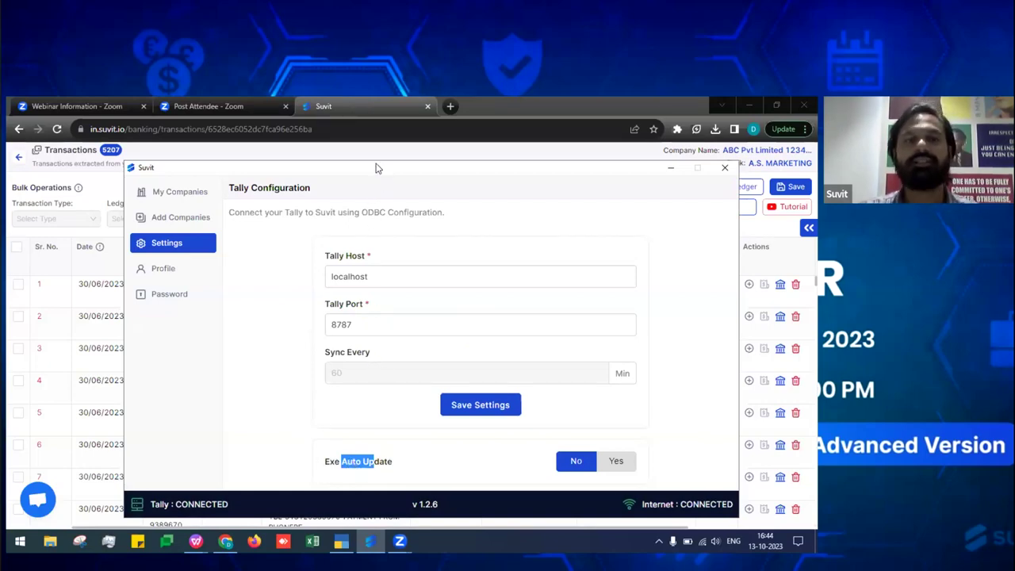
left_click_drag(377, 168, 370, 162)
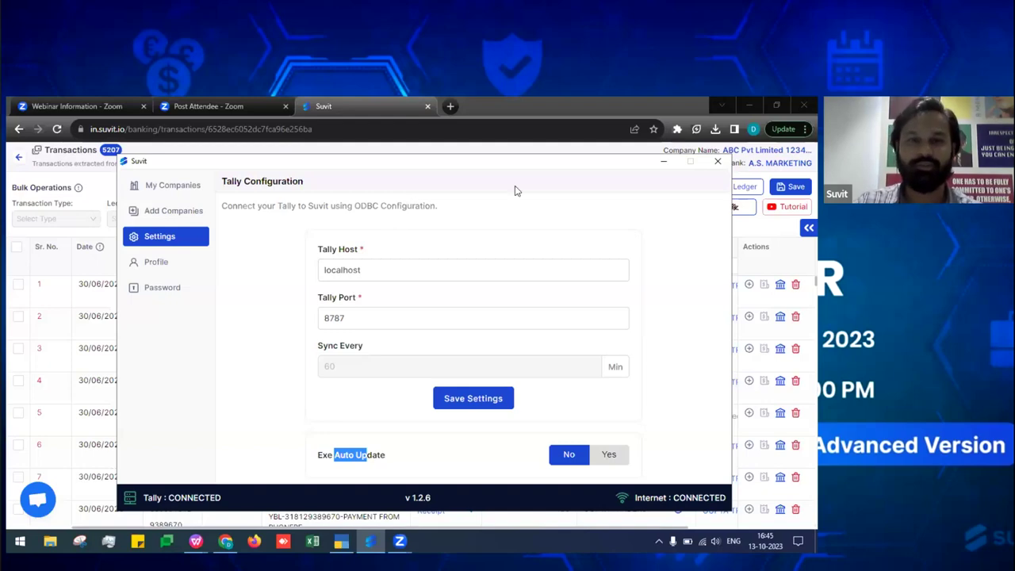
Minimize the desktop app and open the Sales Excel transactions list in the Suvit web app
left_click(665, 161)
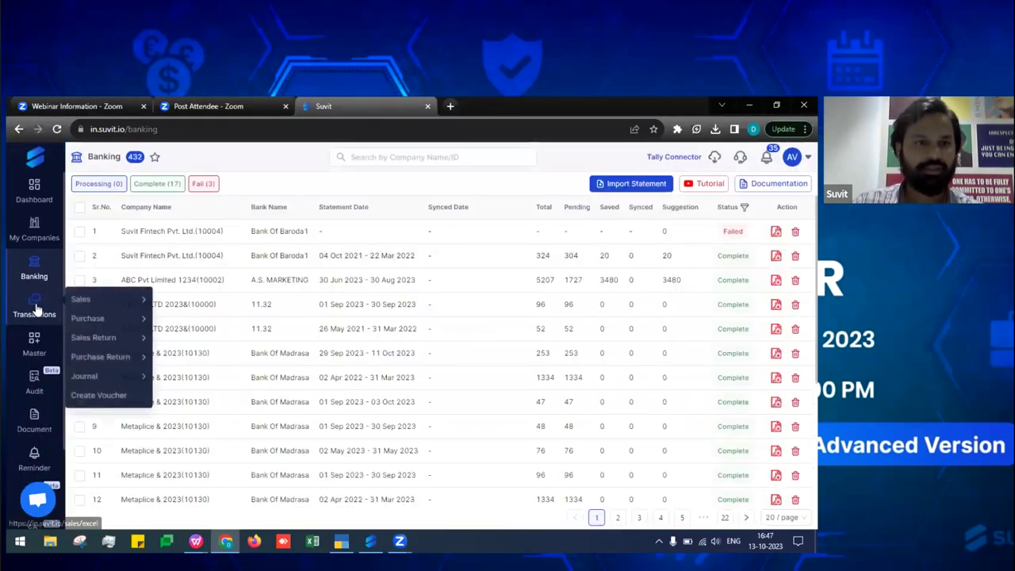
left_click(36, 308)
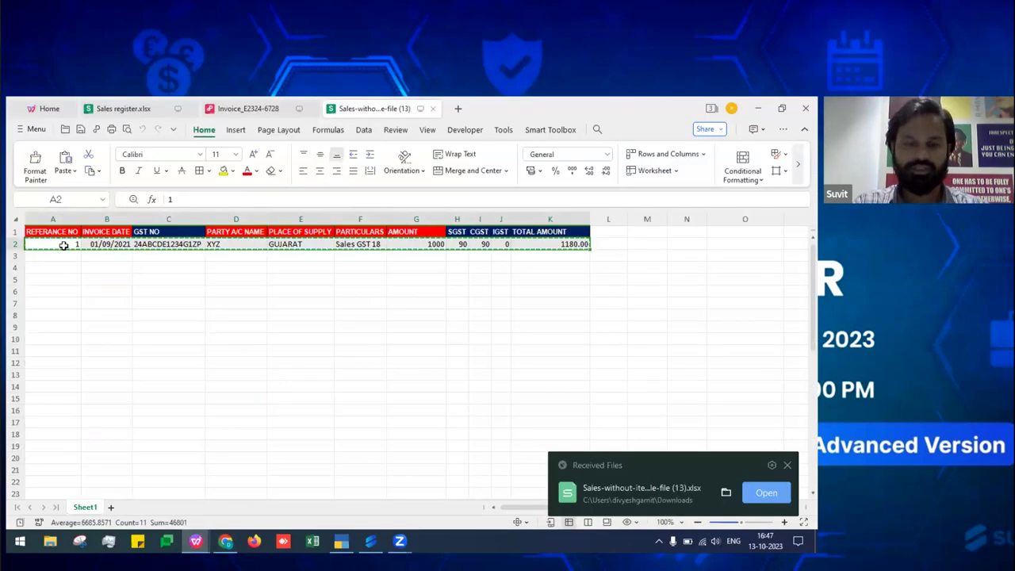
Paste the copied sample invoice row into the five rows below it in the sales sample spreadsheet
key("shift+Down")
key("shift+Down")
key("shift+Down")
key("shift+Down")
key("ctrl+v")
Enter 123, rtytr, fg, fdg and sfg as the party account names of the pasted rows and return to the browser
key("Left")
key("Left")
key("Left")
key("Left")
key("Left")
key("Left")
key("Left")
type("123")
key("Return")
type("rtytr")
key("Return")
type("fg")
key("Return")
type("fdg")
key("Return")
type("fdg")
key("Up")
key("alt+Tab")
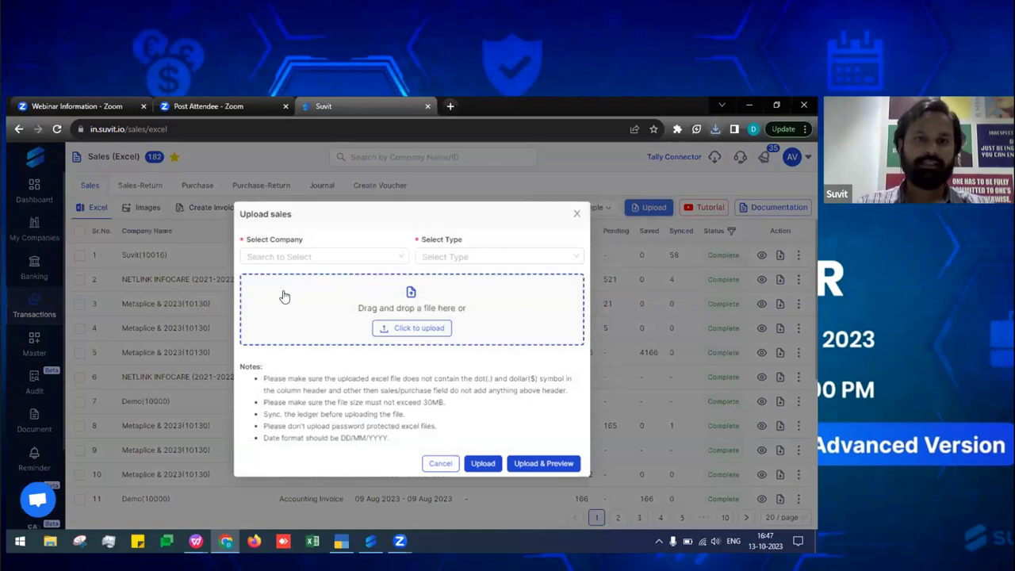
Set the sales upload's company to Suvit (10016) and its type to Accounting Invoice(Without Item)
left_click(317, 256)
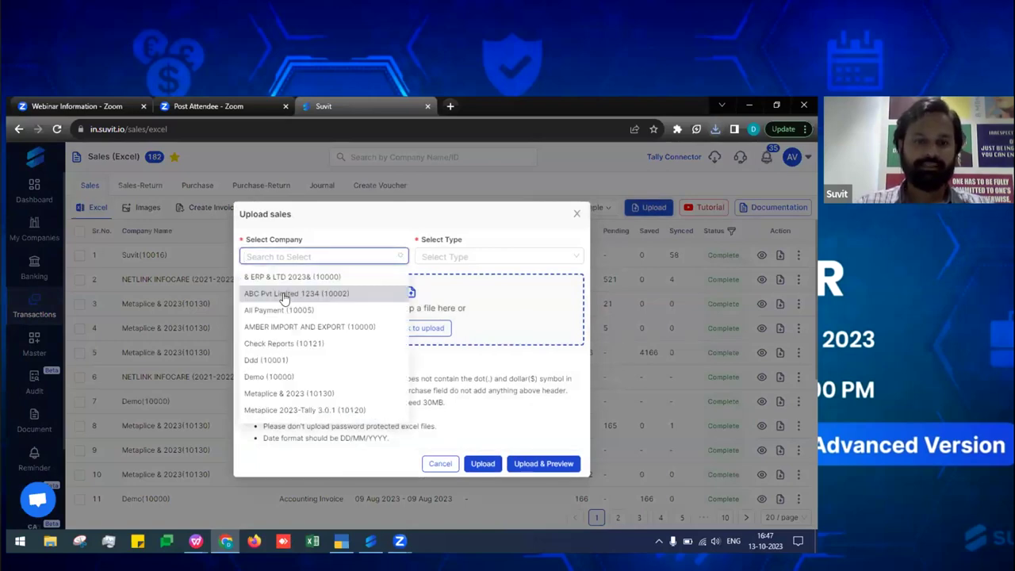
type("suvi")
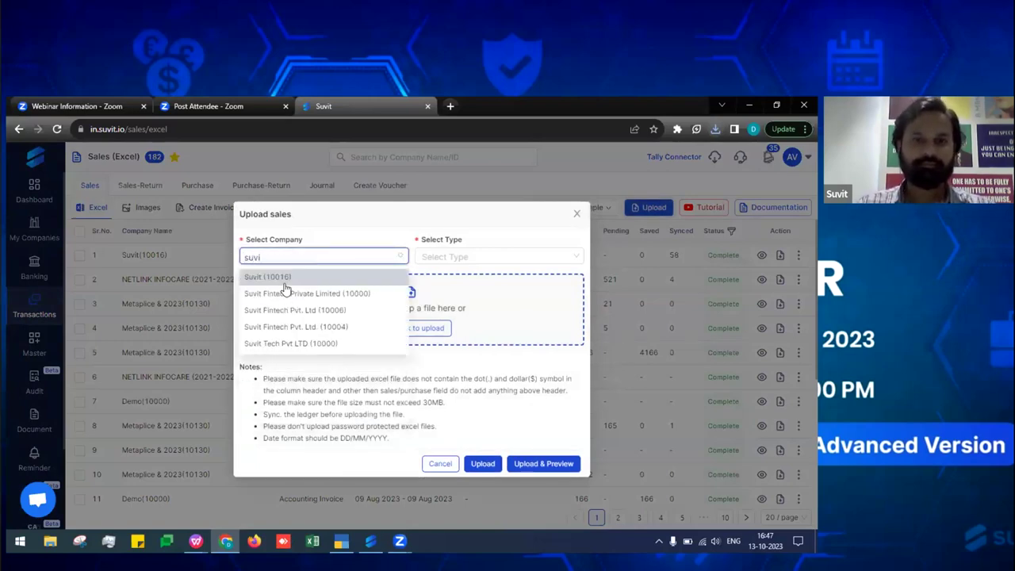
left_click(284, 277)
left_click(465, 256)
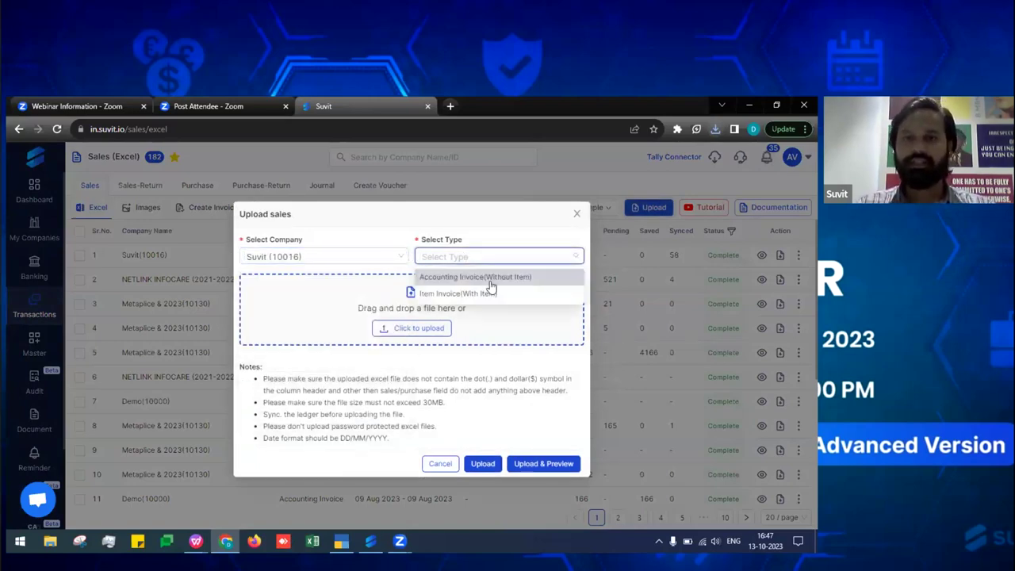
left_click(480, 276)
Upload Sales-without-item-sample-file (13) from the Downloads folder and open its field mapping
left_click(414, 328)
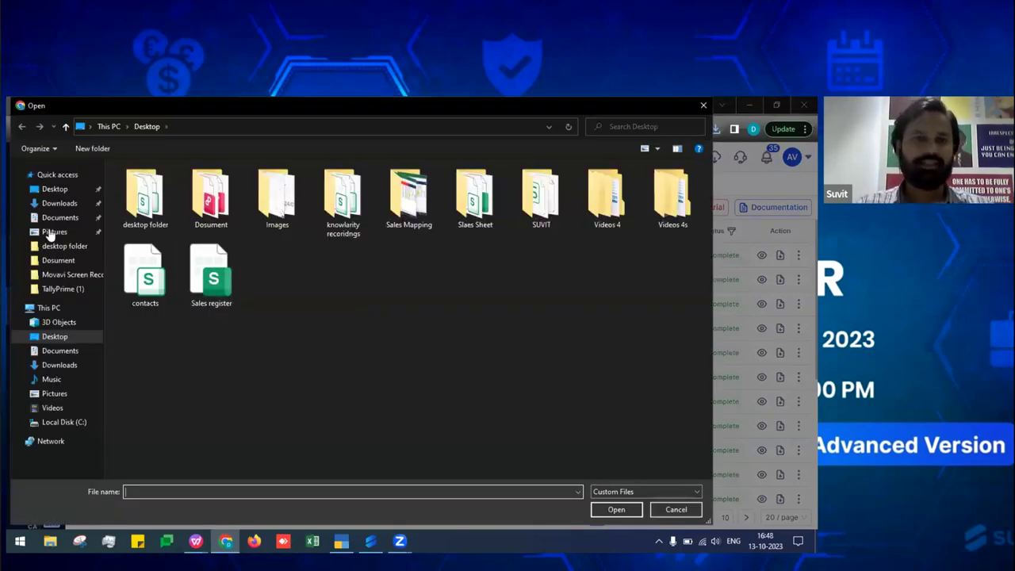
left_click(60, 203)
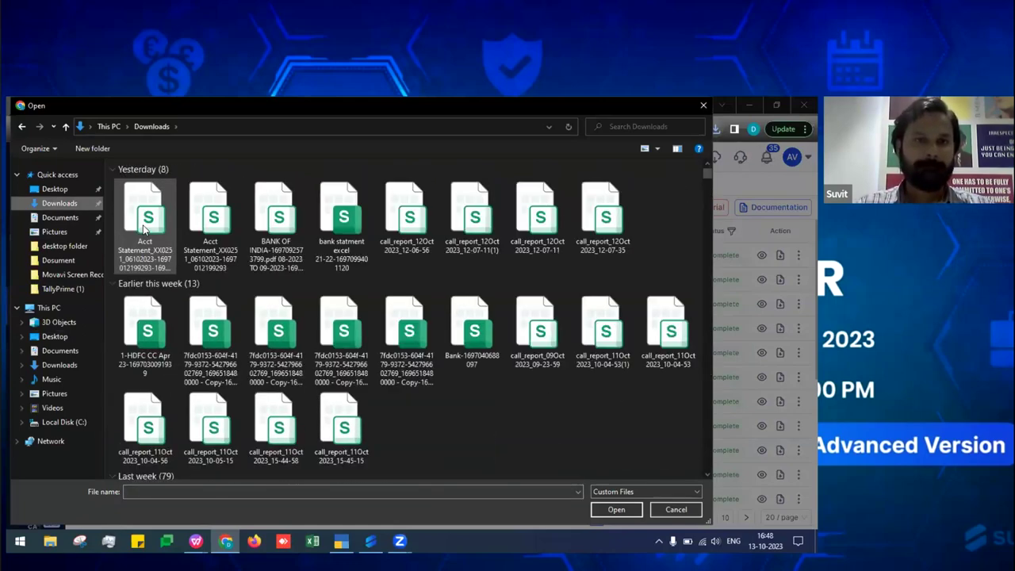
left_click(143, 229)
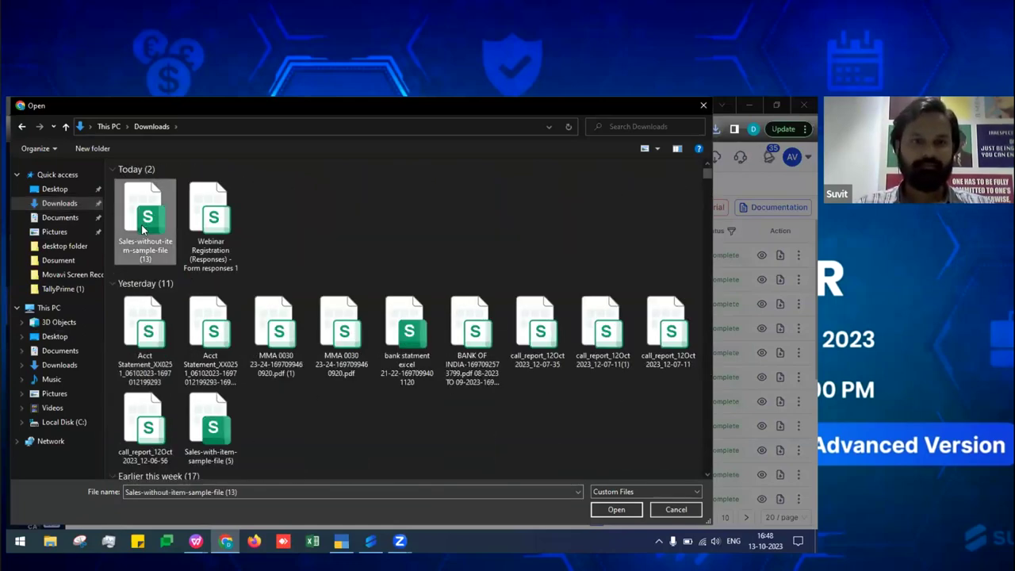
double_click(143, 230)
left_click(482, 476)
left_click(723, 255)
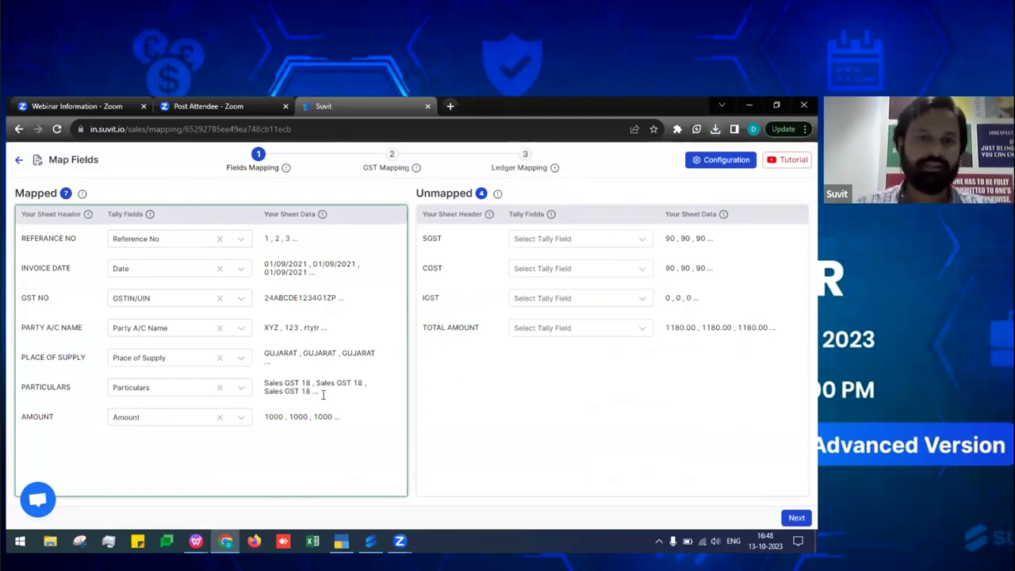
Go through the GST and ledger mapping, check the SGST ledger choices, and save the mapping to proceed to the sales transactions
left_click(393, 155)
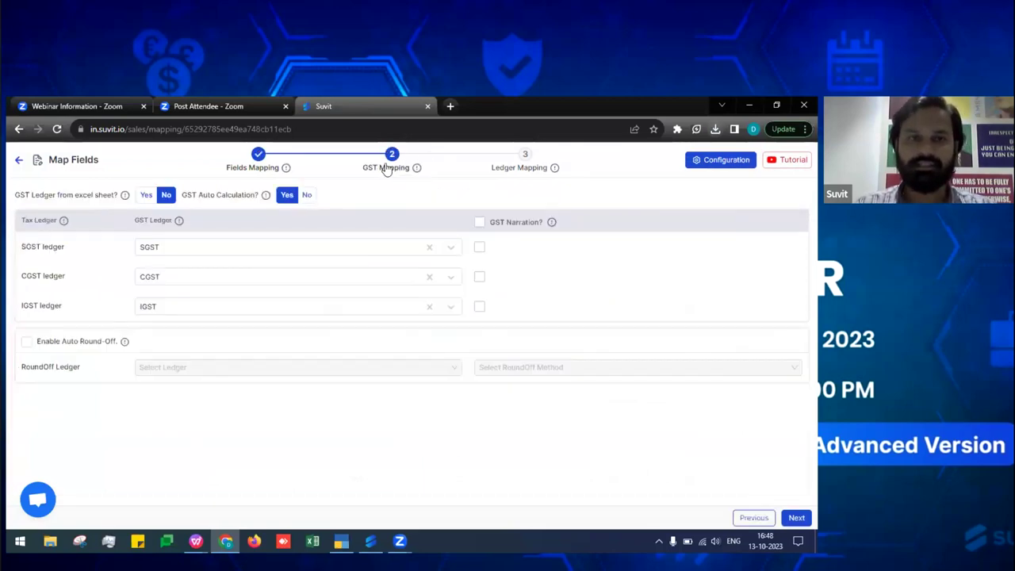
left_click(164, 252)
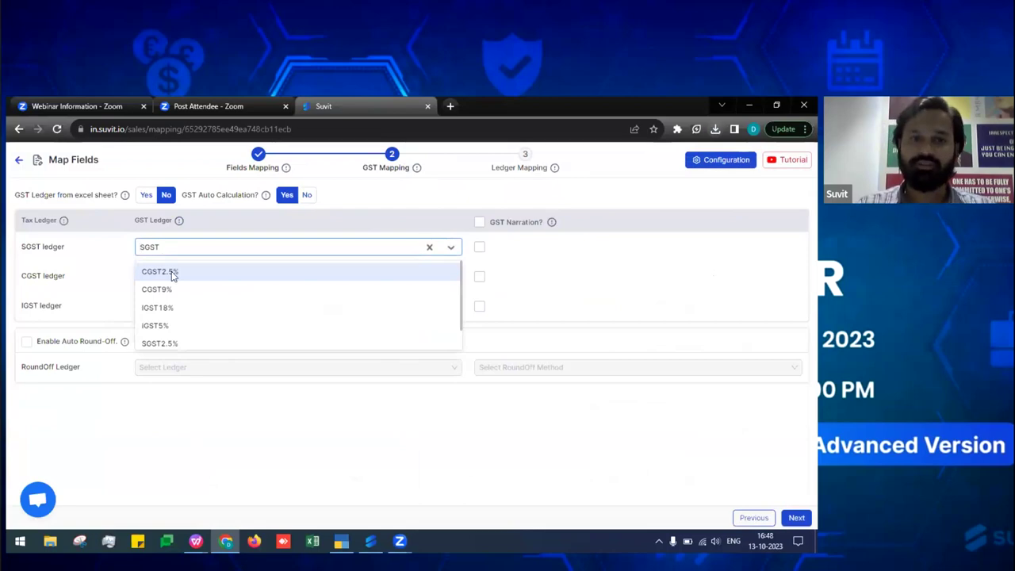
left_click(231, 411)
left_click(796, 517)
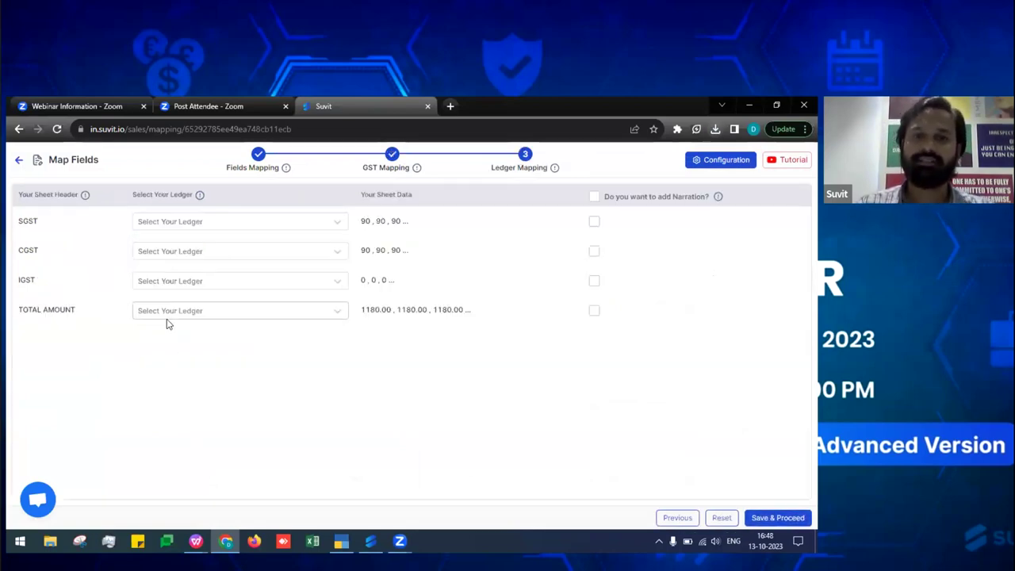
left_click(769, 520)
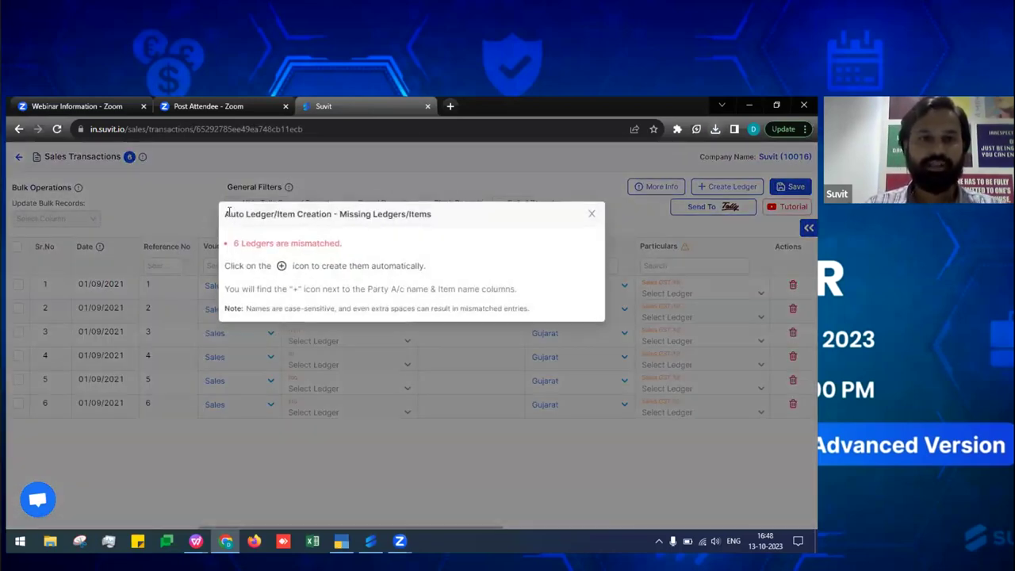
Dismiss the missing-ledgers notice and open automatic ledger creation for the Party A/C Name column
left_click_drag(230, 266, 414, 275)
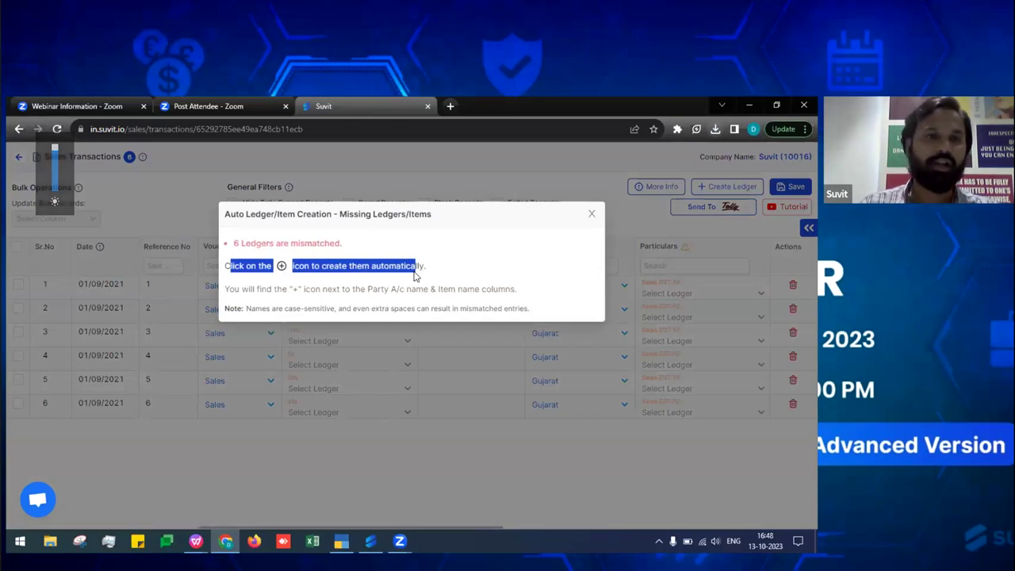
left_click(589, 217)
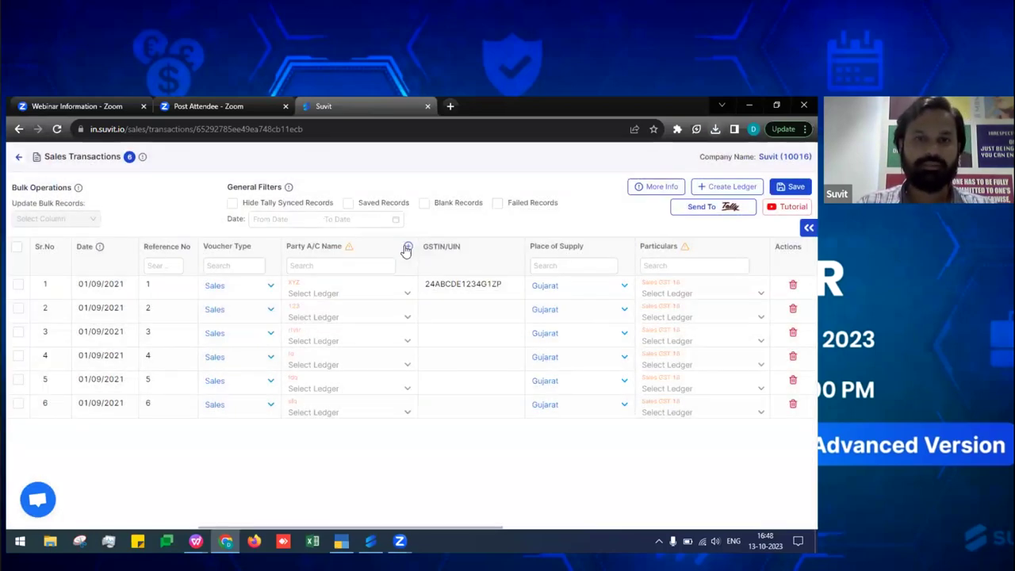
left_click(409, 249)
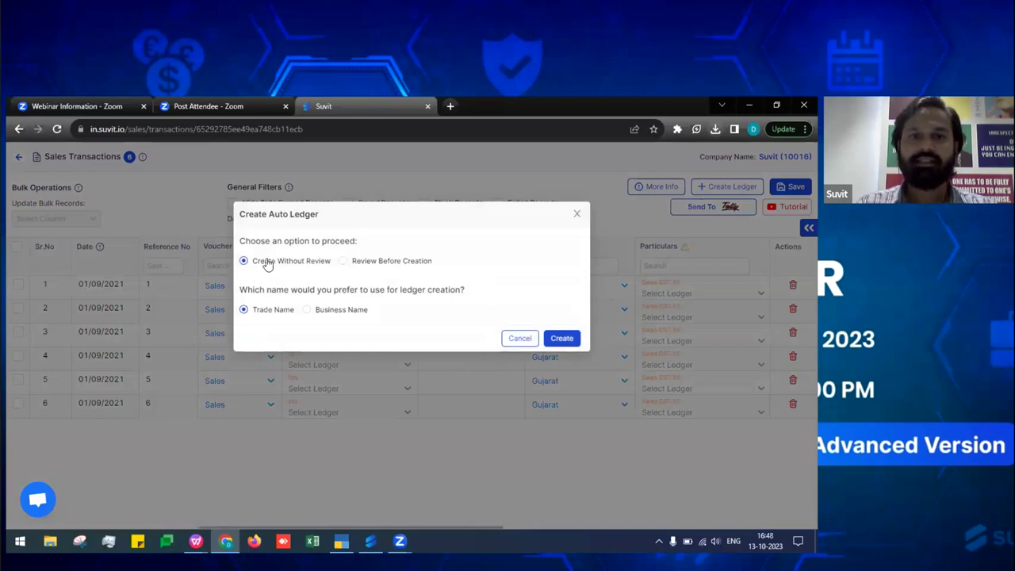
Compare the auto ledger options and create the missing party ledgers with Review Before Creation and Business Name
left_click_drag(267, 264, 321, 264)
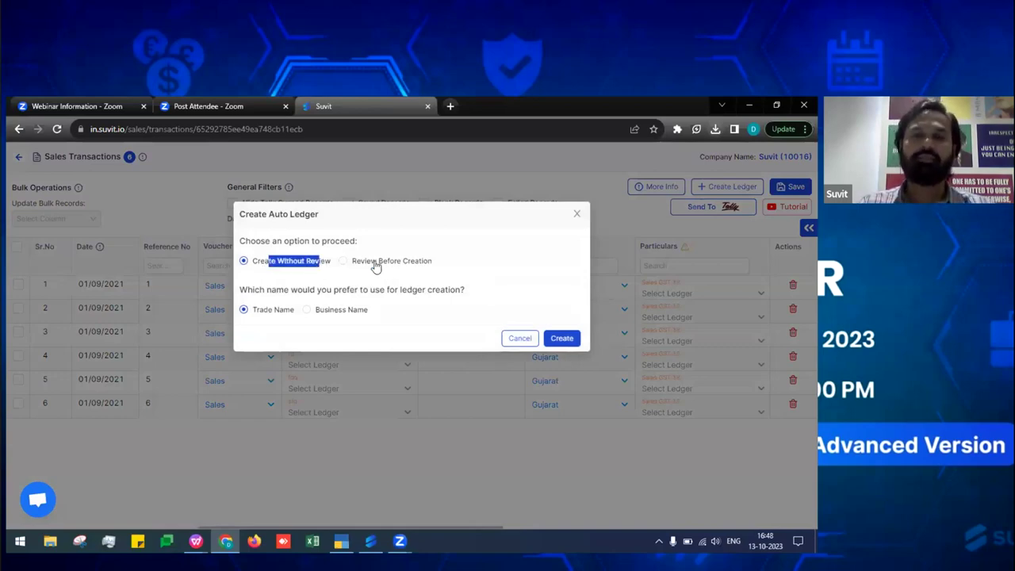
left_click(342, 261)
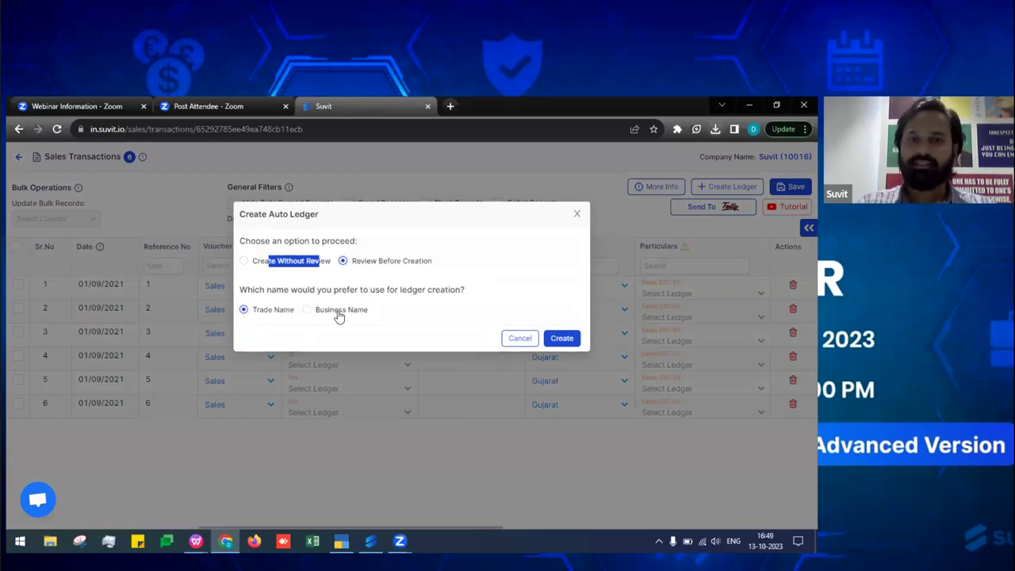
left_click_drag(314, 310, 369, 311)
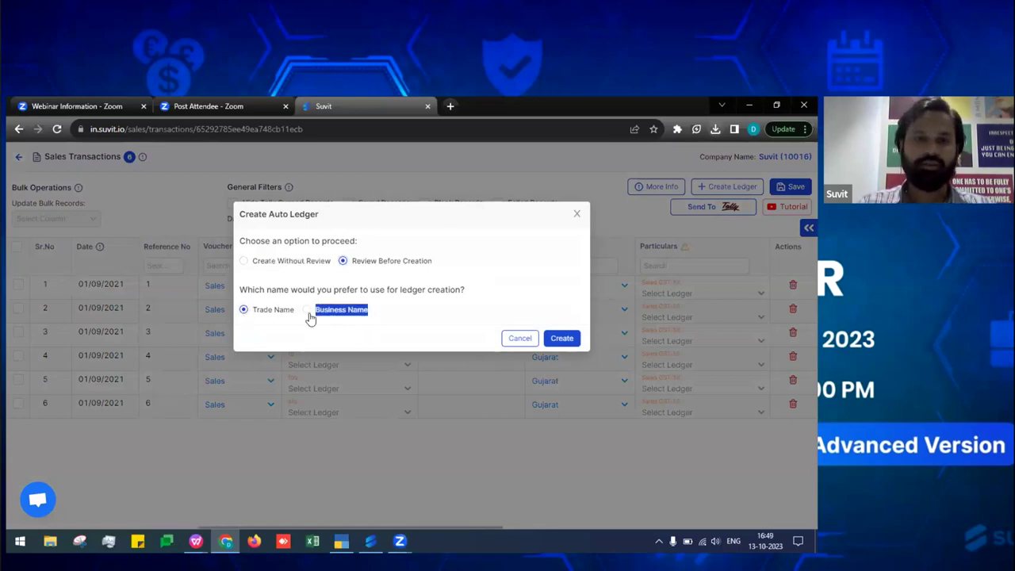
left_click(246, 263)
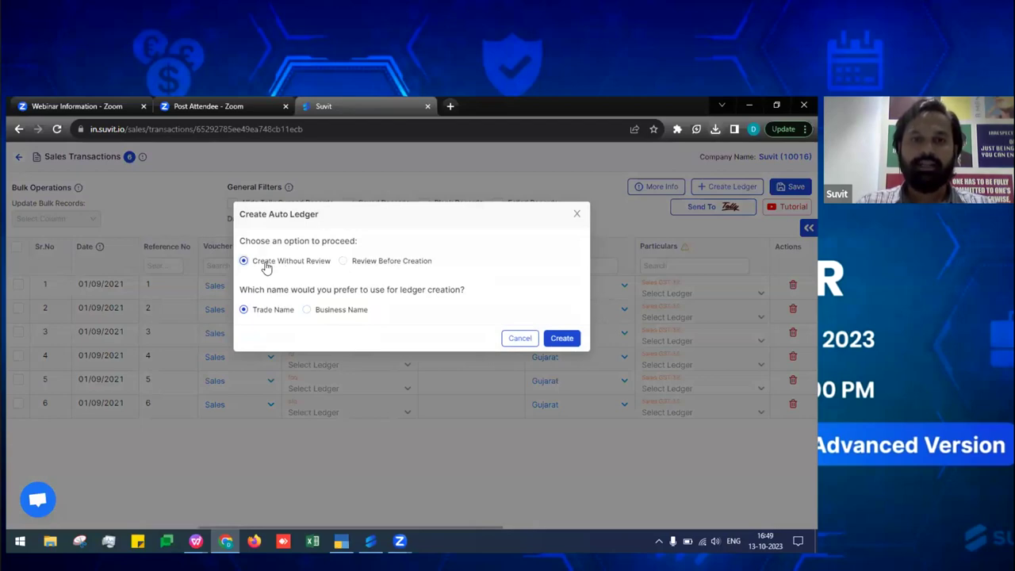
left_click_drag(262, 266, 310, 272)
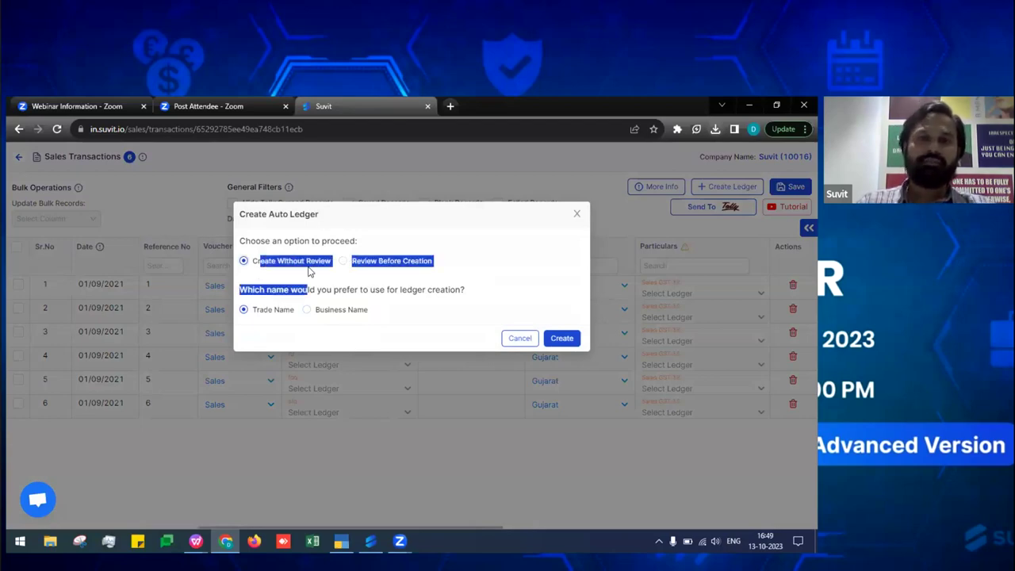
left_click(272, 313)
left_click(358, 262)
left_click(340, 313)
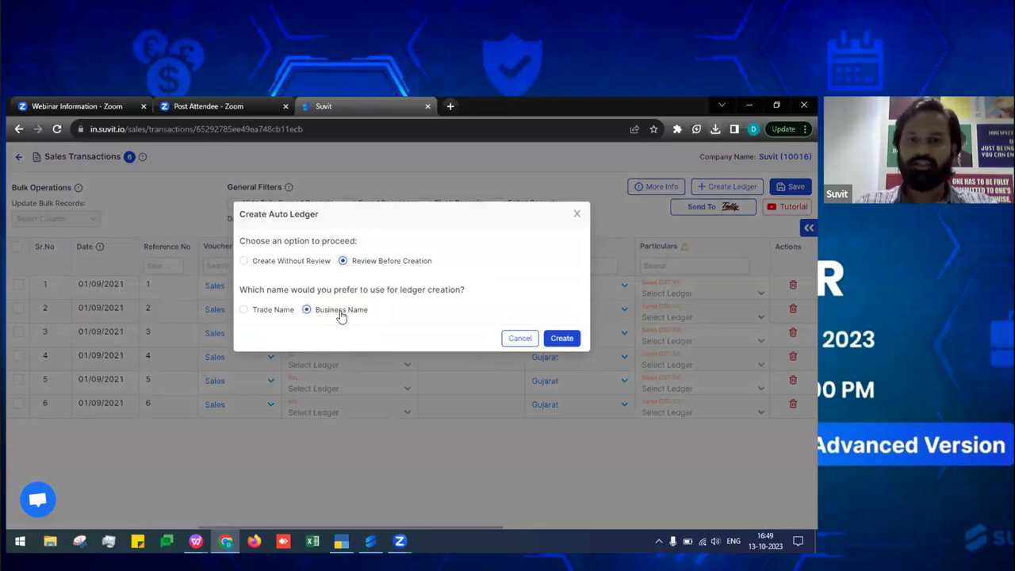
left_click(561, 338)
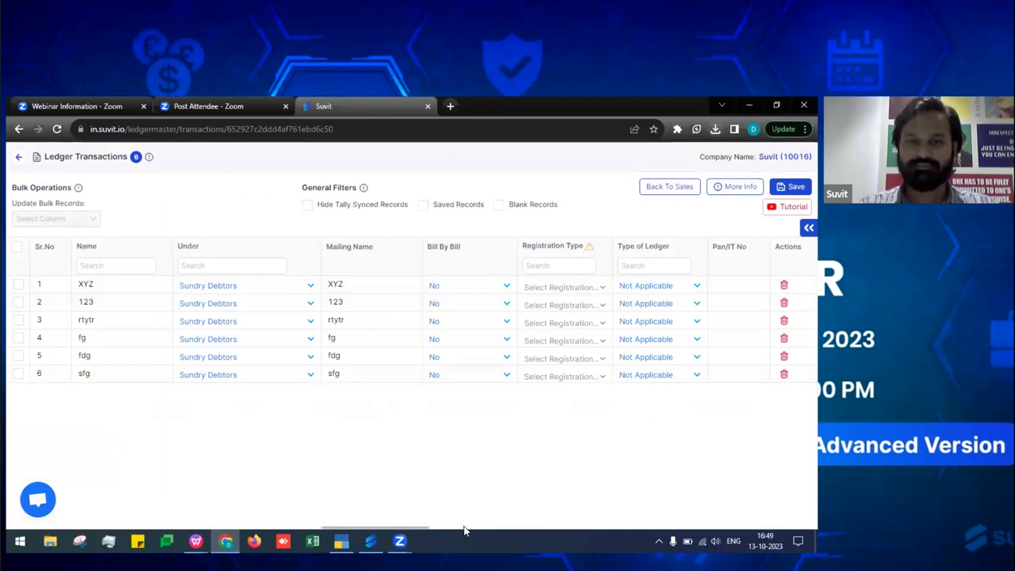
Bulk-update the Registration Type of all listed ledgers to Composition and save them
left_click_drag(471, 531, 87, 471)
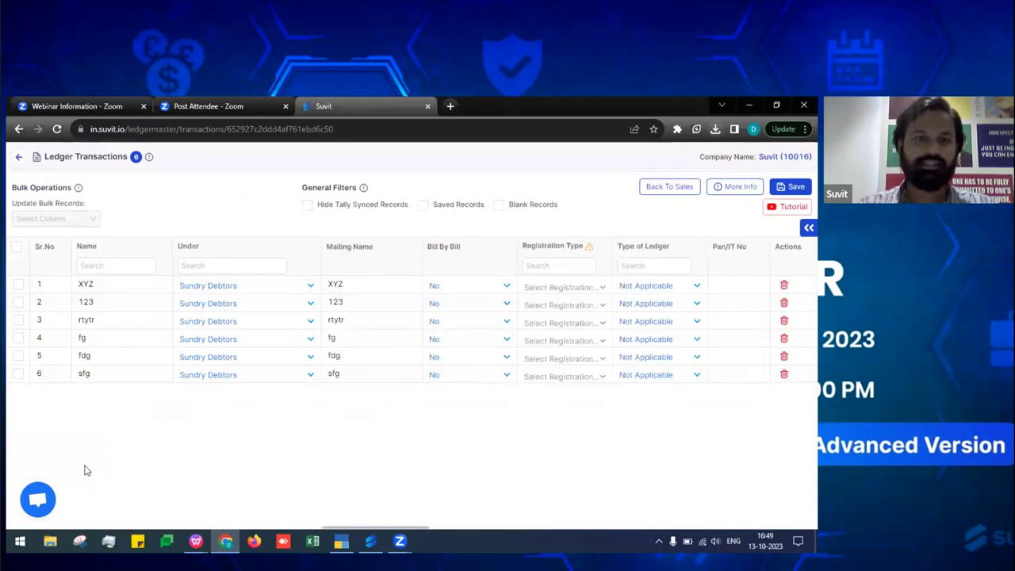
left_click(17, 247)
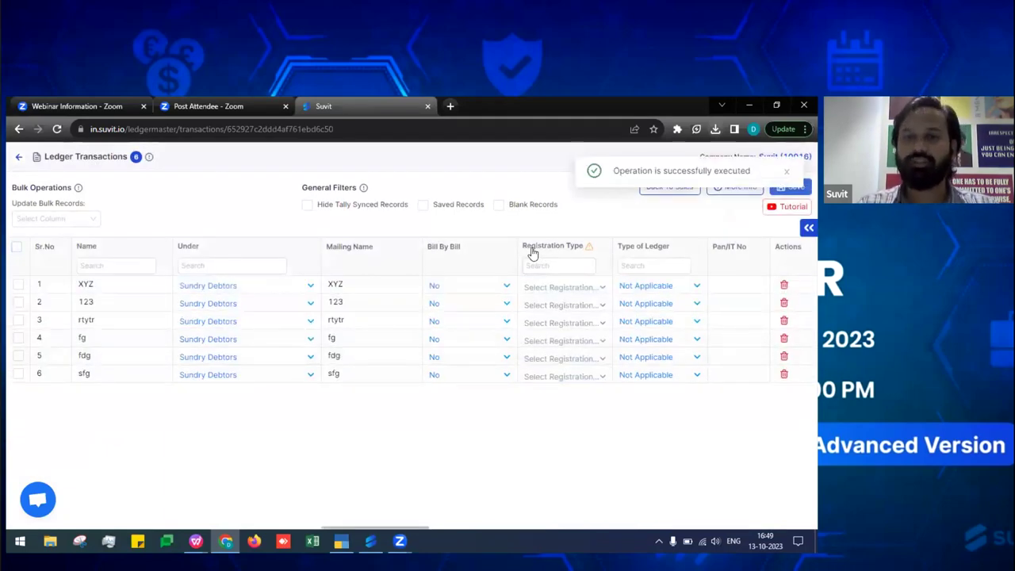
left_click(17, 247)
left_click(63, 219)
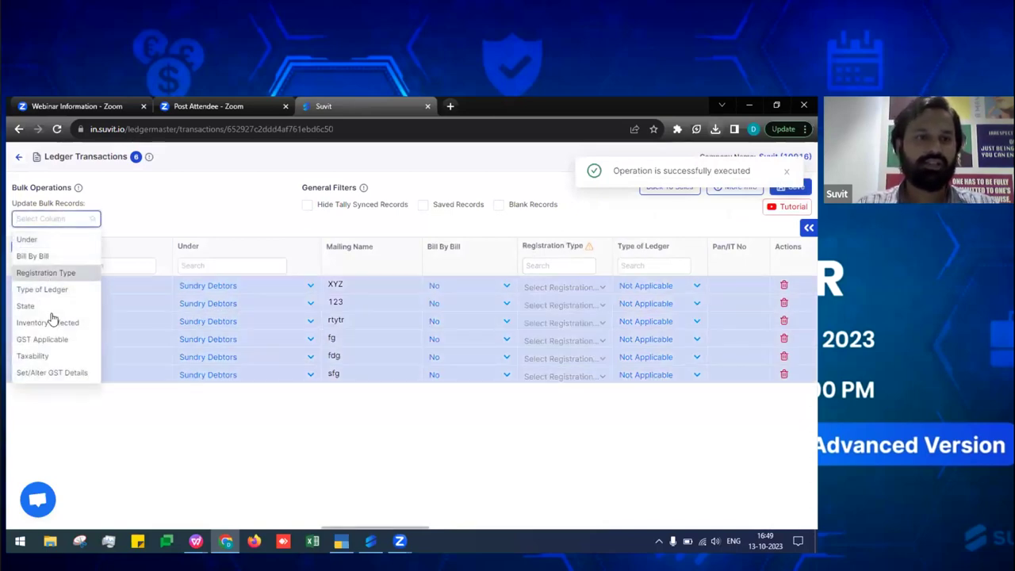
left_click(46, 271)
left_click(158, 216)
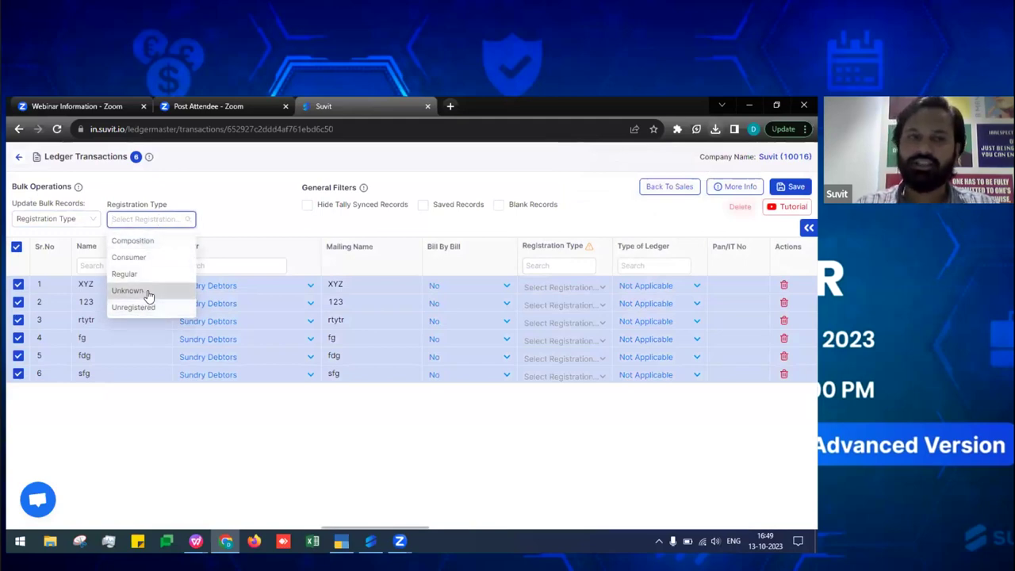
left_click(146, 246)
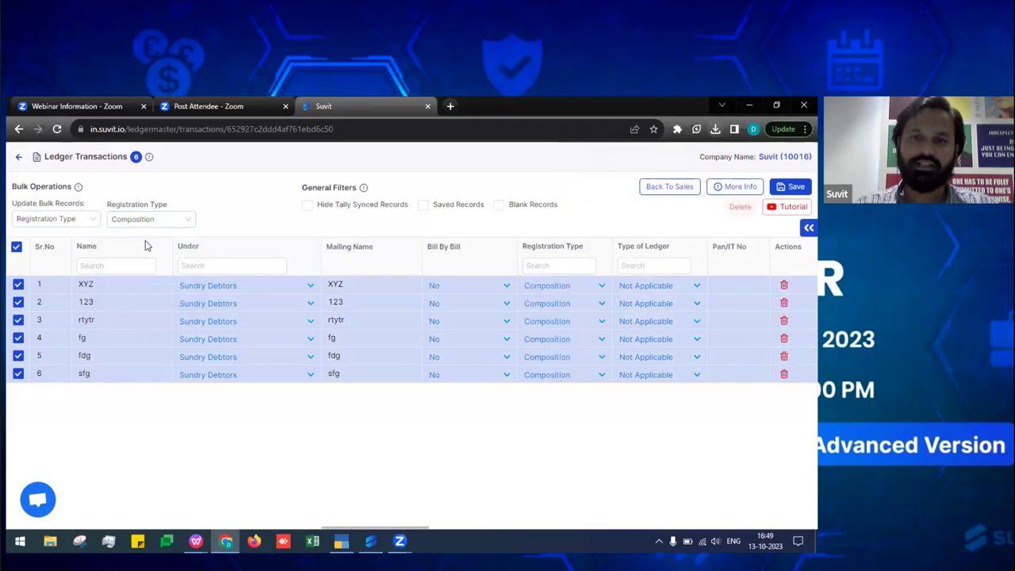
left_click(783, 188)
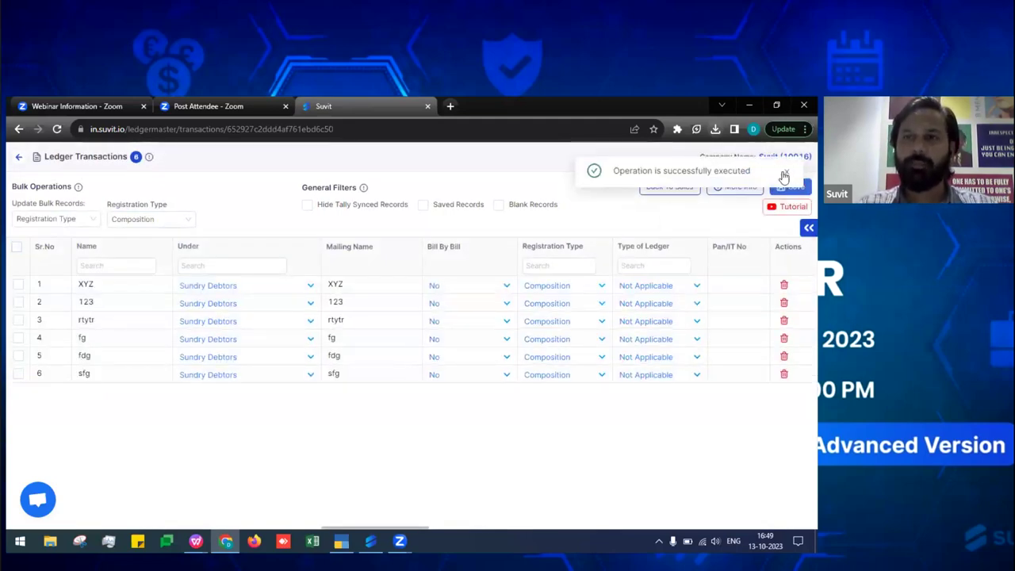
Go back to the sales transactions, filter Particulars by 18, and bulk-update Particulars to SALES18 for all rows
left_click(670, 188)
left_click(682, 266)
type("18")
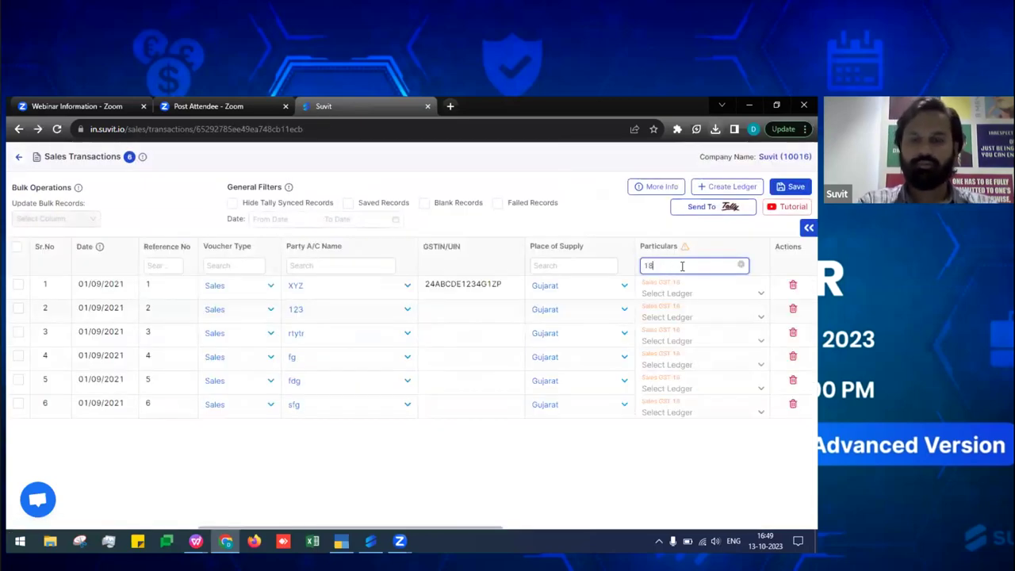
left_click(18, 252)
left_click(36, 219)
left_click(34, 290)
left_click(137, 220)
type("18")
left_click(136, 240)
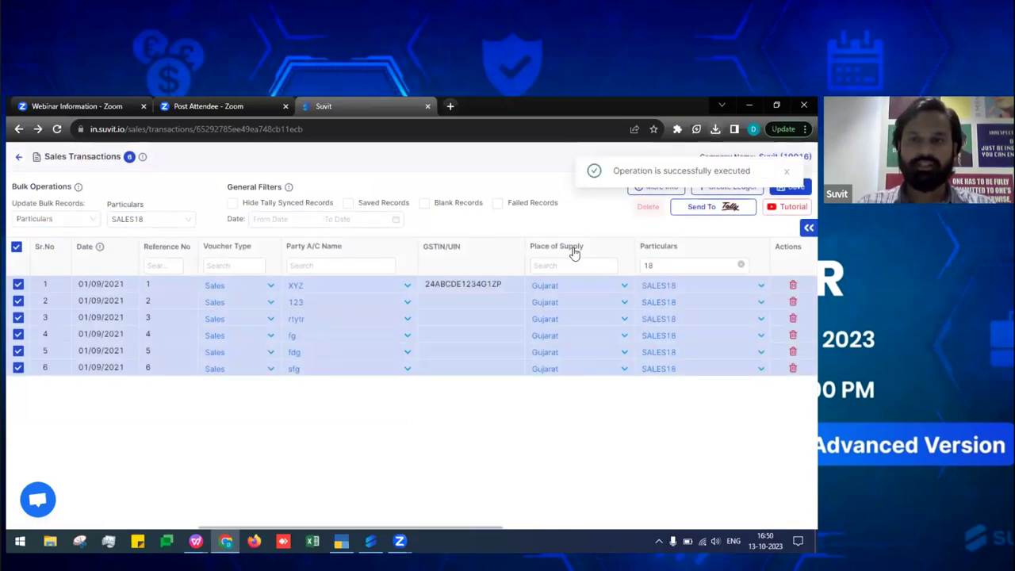
Send the selected sales entries to Tally and close the sync progress dialog
left_click(695, 208)
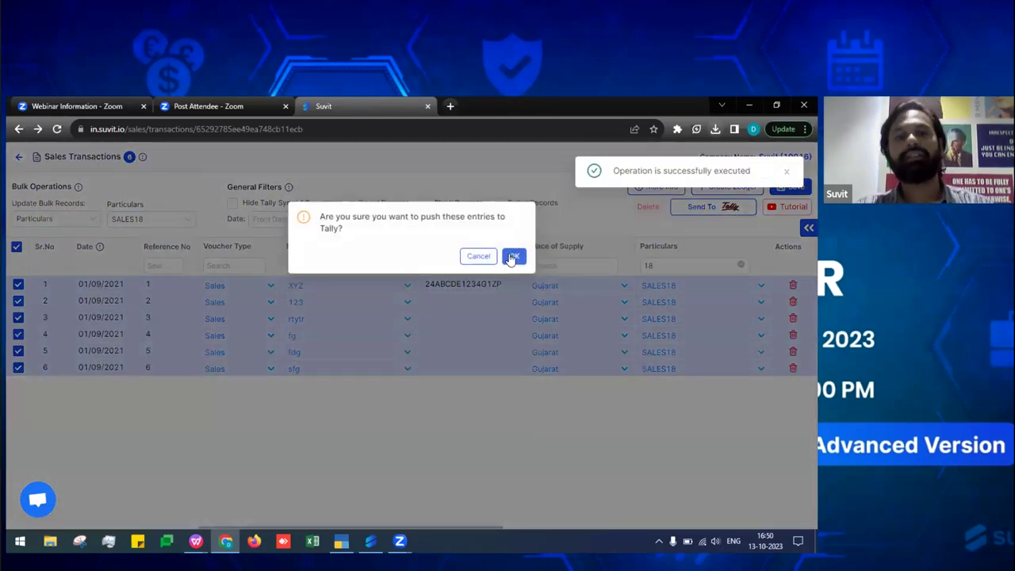
left_click(512, 258)
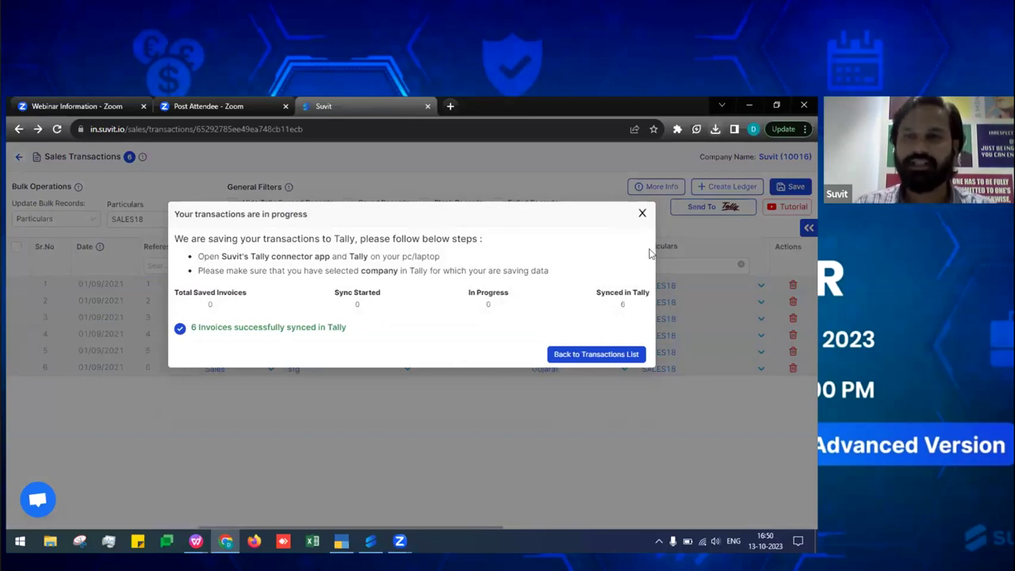
left_click(643, 212)
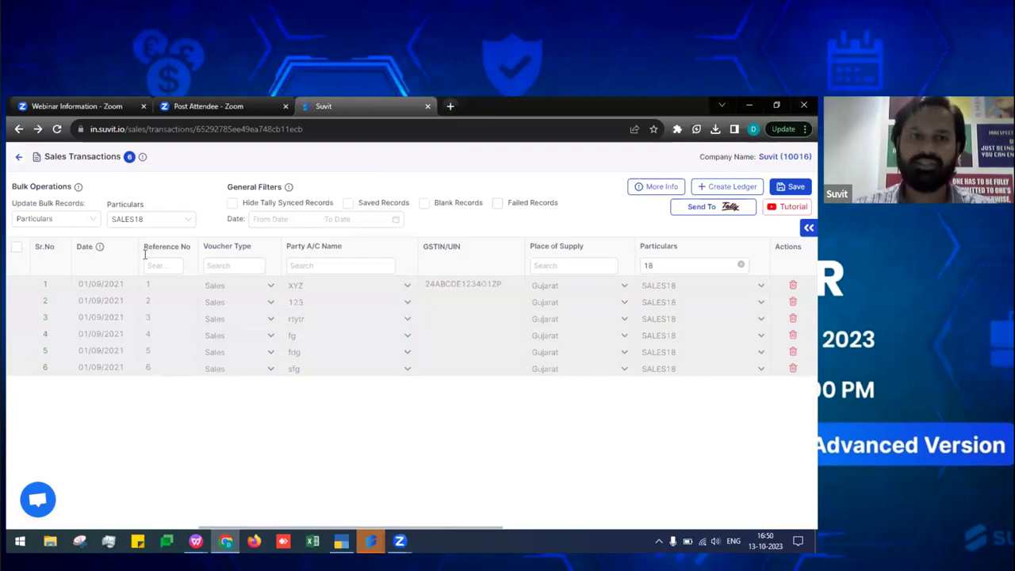
Load the Suvit Help Center at help.suvit.io in place of the Zoom webinar information page
left_click(77, 106)
left_click(99, 128)
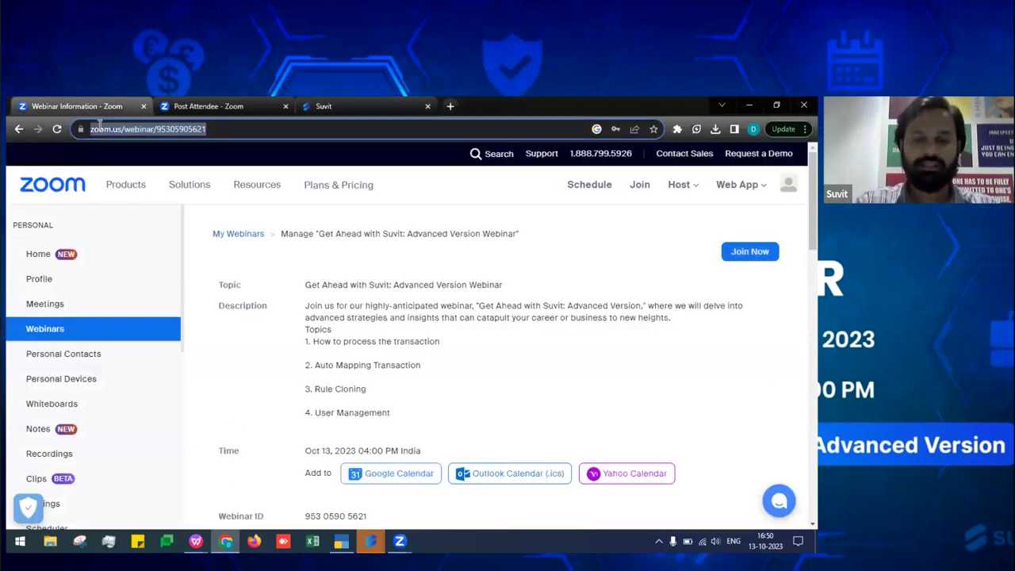
type("help")
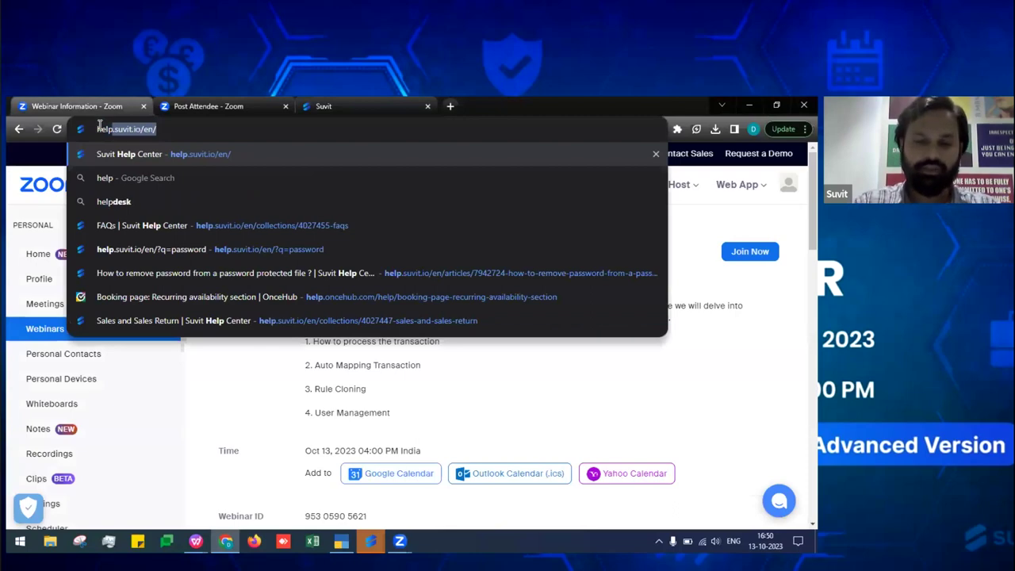
type(".suvit.io")
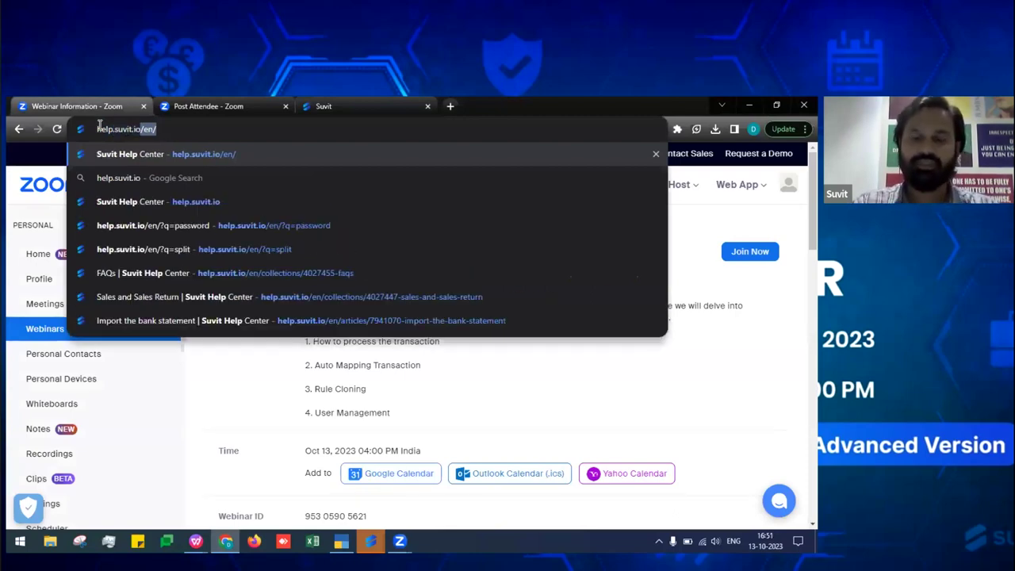
key("Return")
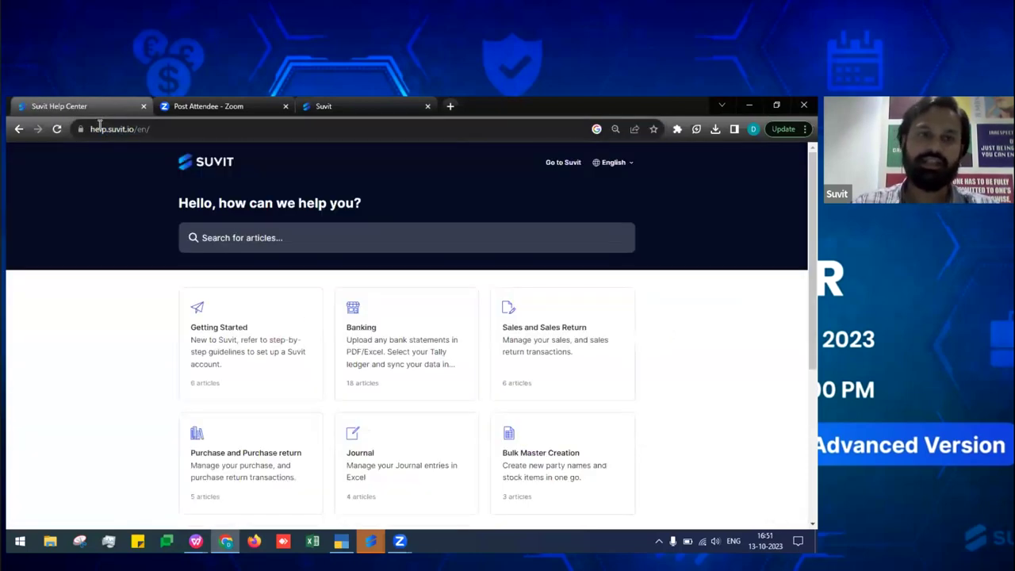
Return to Suvit, leave the sales transactions and field mapping for the Excel sales list, and open the FAQ from the support options
key("ctrl+Tab")
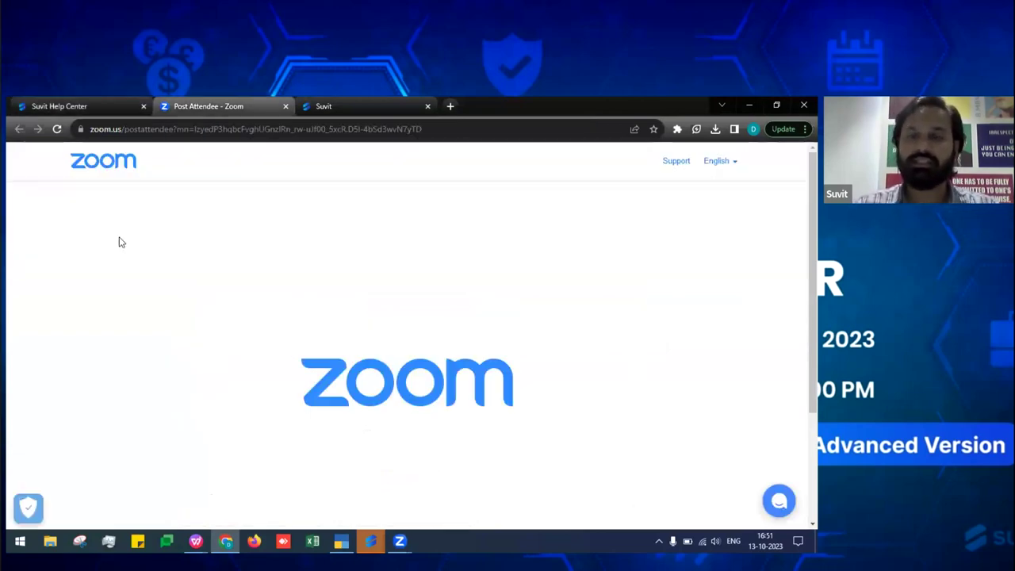
key("ctrl+Tab")
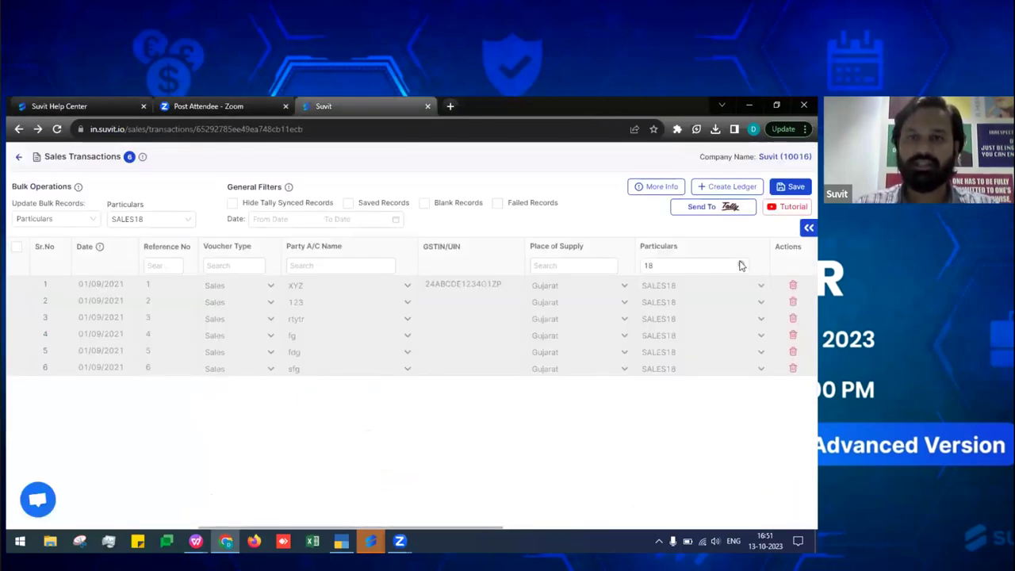
left_click(18, 161)
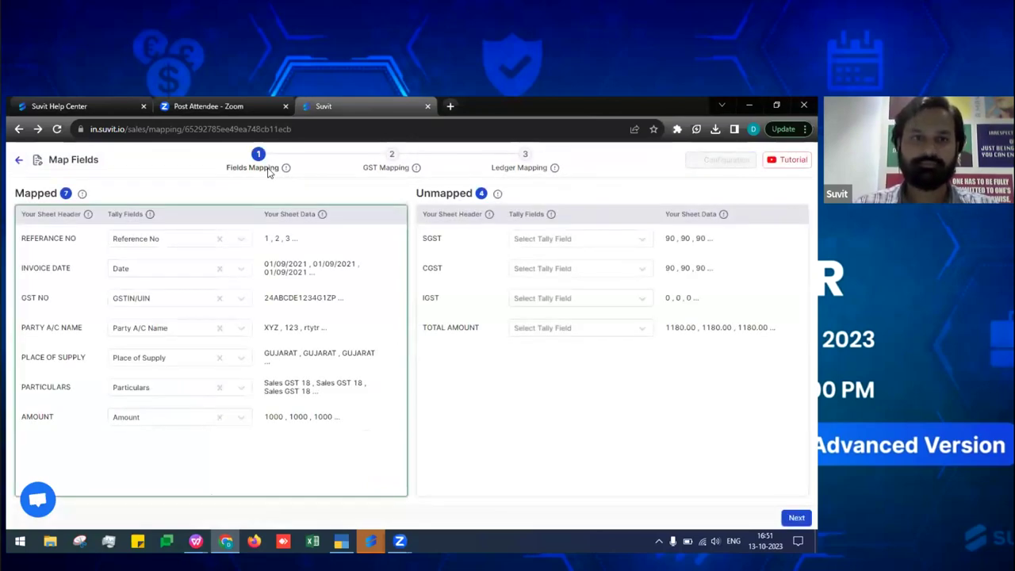
left_click(18, 161)
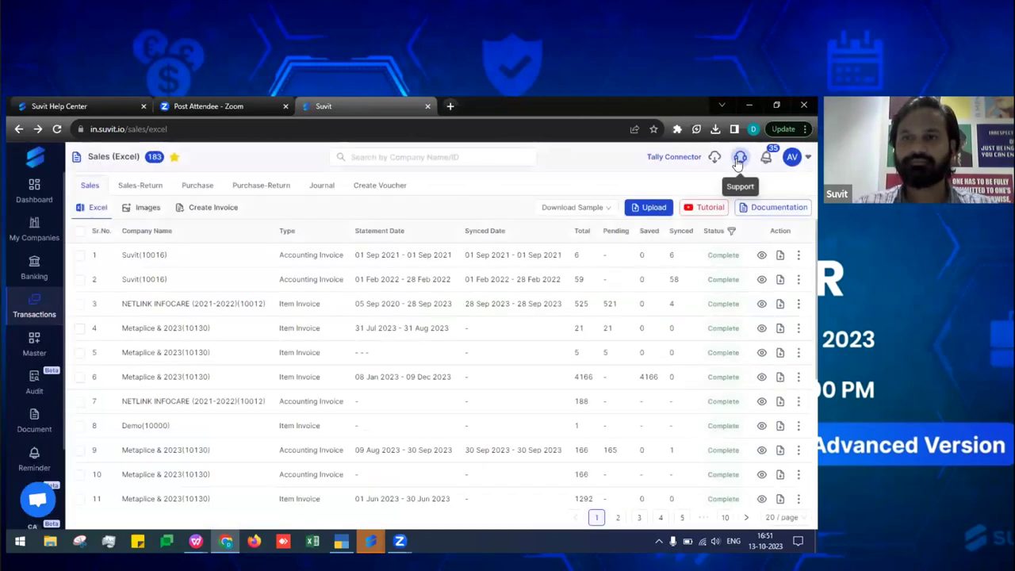
left_click(740, 161)
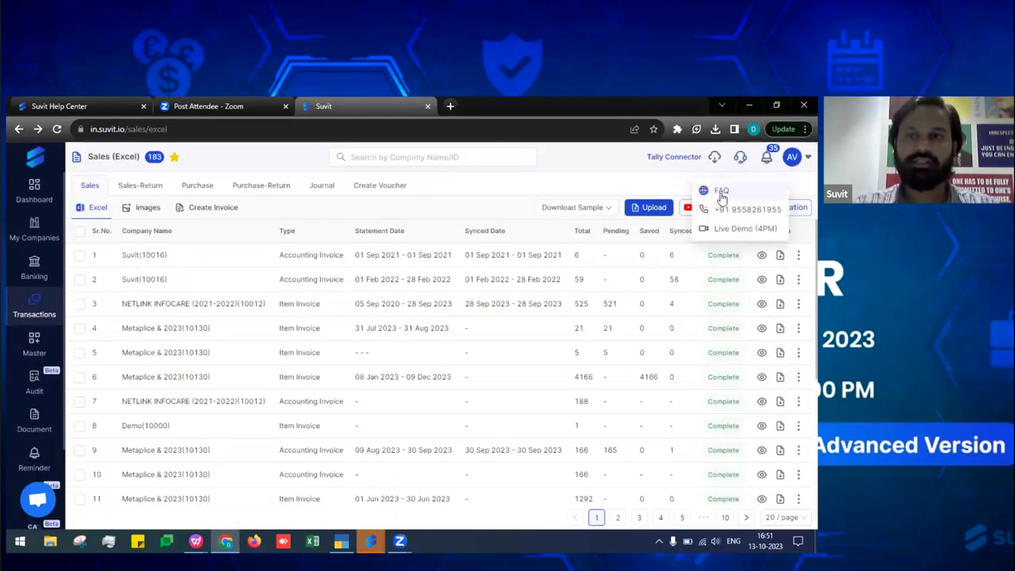
left_click(722, 193)
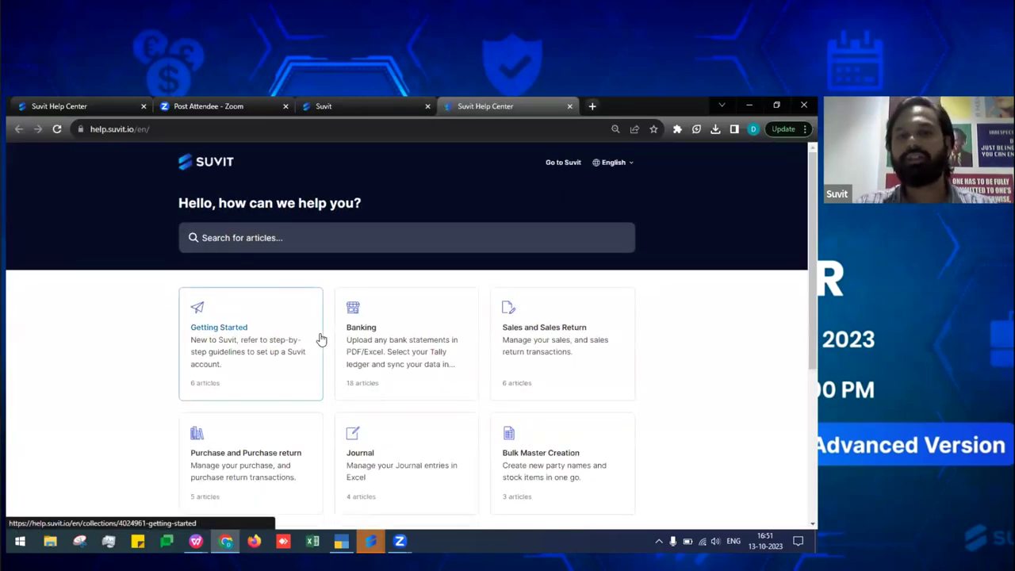
Search the help articles for "cash" and open the "Sample Sheet for CASH entries" article
left_click(360, 240)
type("cash")
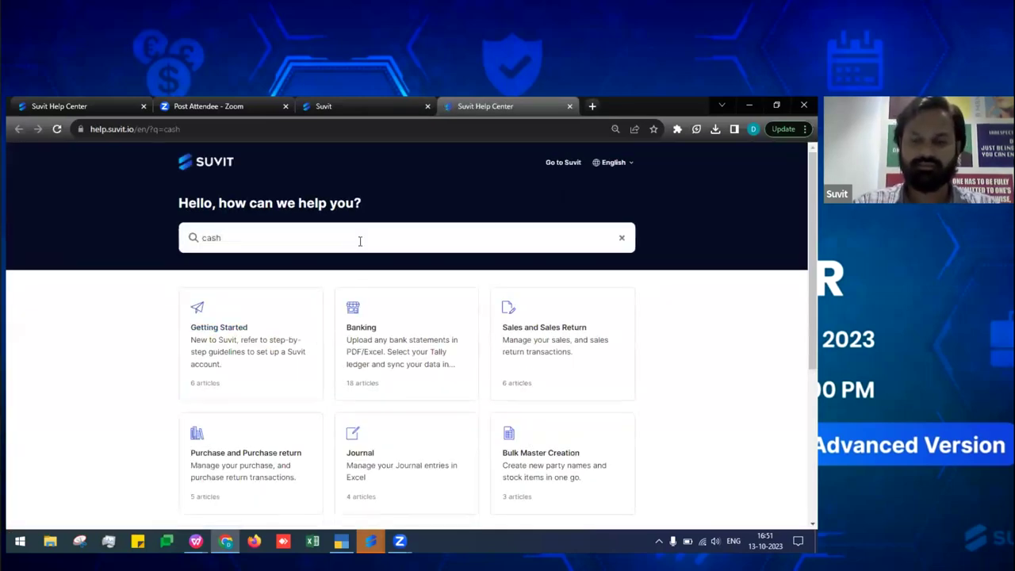
key("Return")
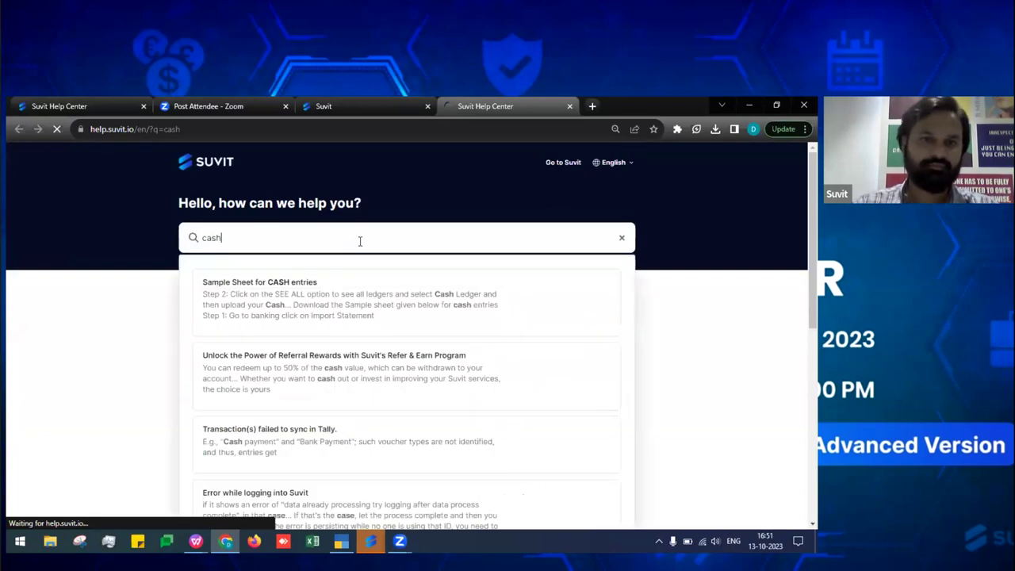
left_click(286, 341)
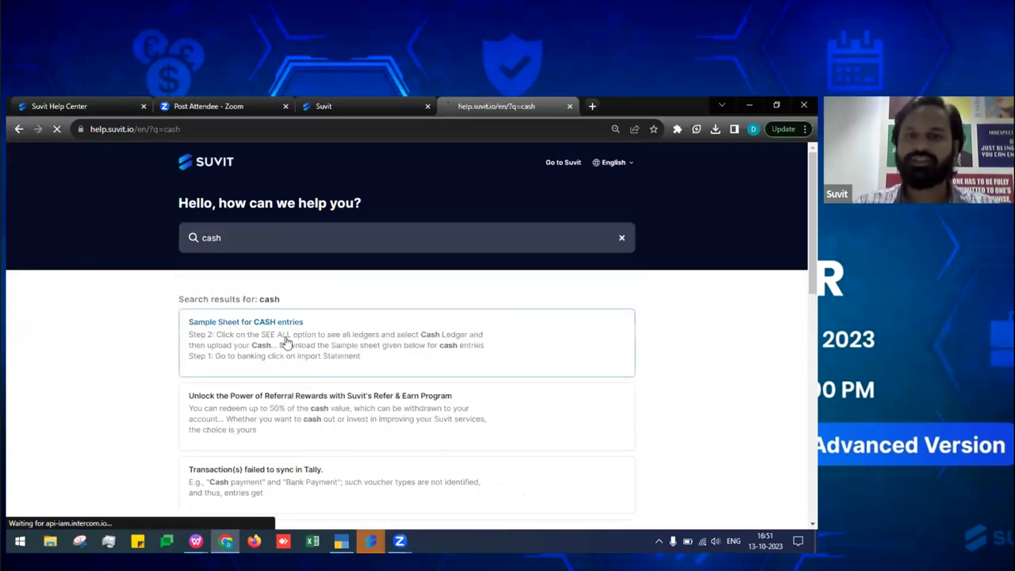
Download the article's sample cash sheet for payment and receipt and open the file in the spreadsheet program
scroll(293, 341, "down", 2)
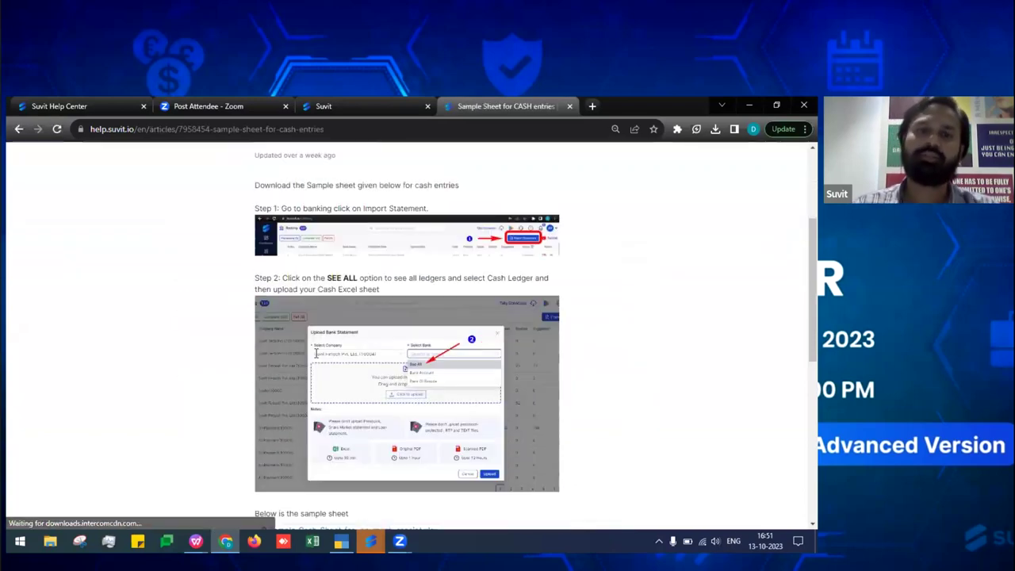
scroll(315, 359, "down", 3)
left_click(302, 234)
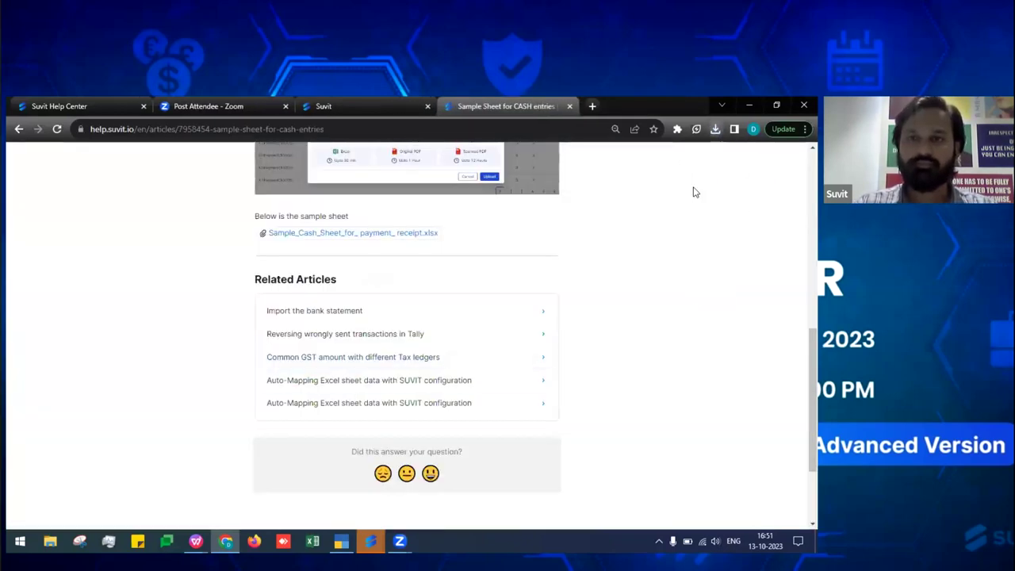
left_click(769, 493)
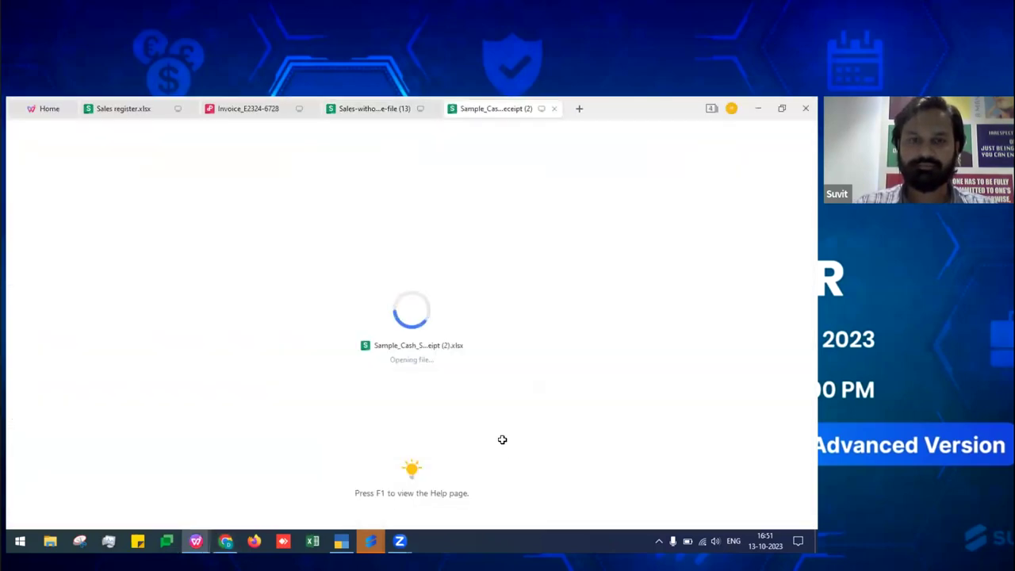
Examine the sample cash sheet's Sr no, Date, Discription, Amount, Dr and Cr columns, and close the spreadsheet window
left_click(46, 235)
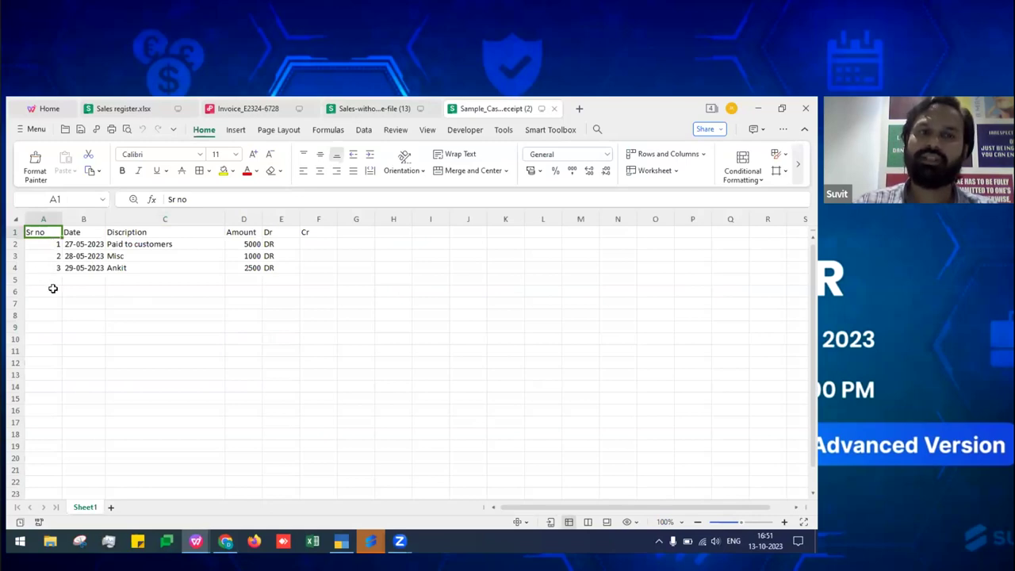
left_click(77, 232)
left_click(144, 232)
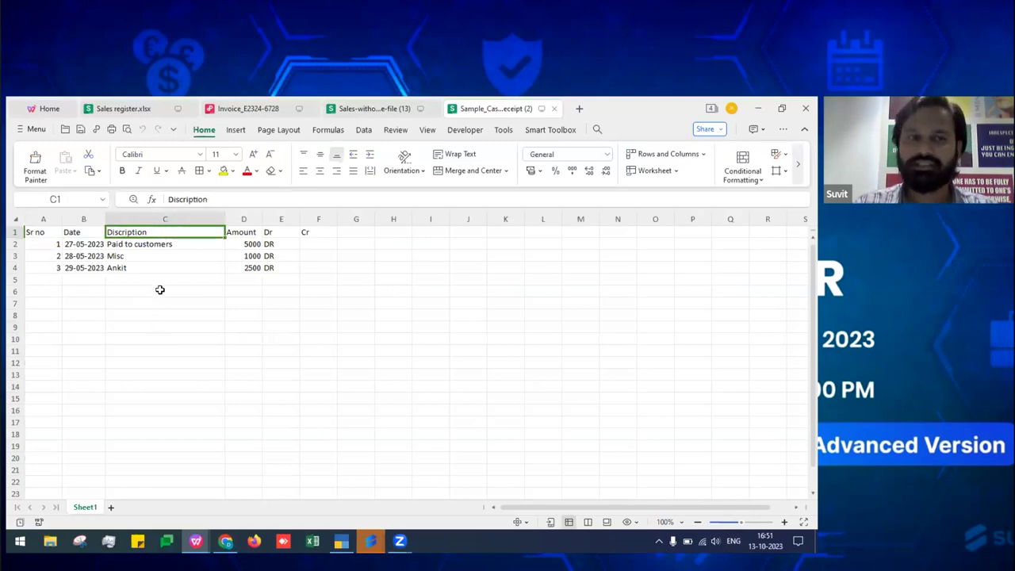
left_click(250, 231)
left_click(280, 231)
left_click(318, 232)
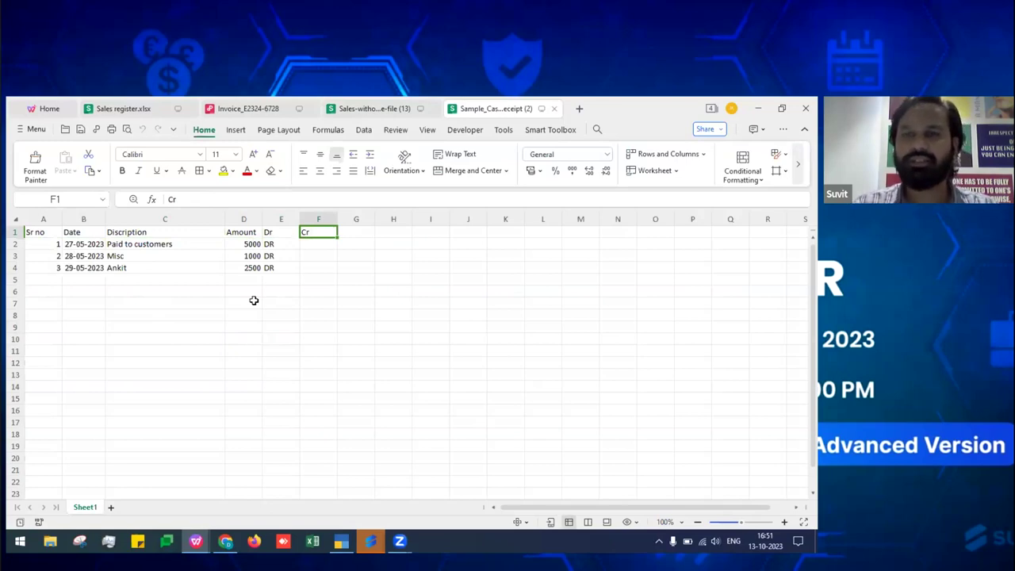
left_click(81, 244)
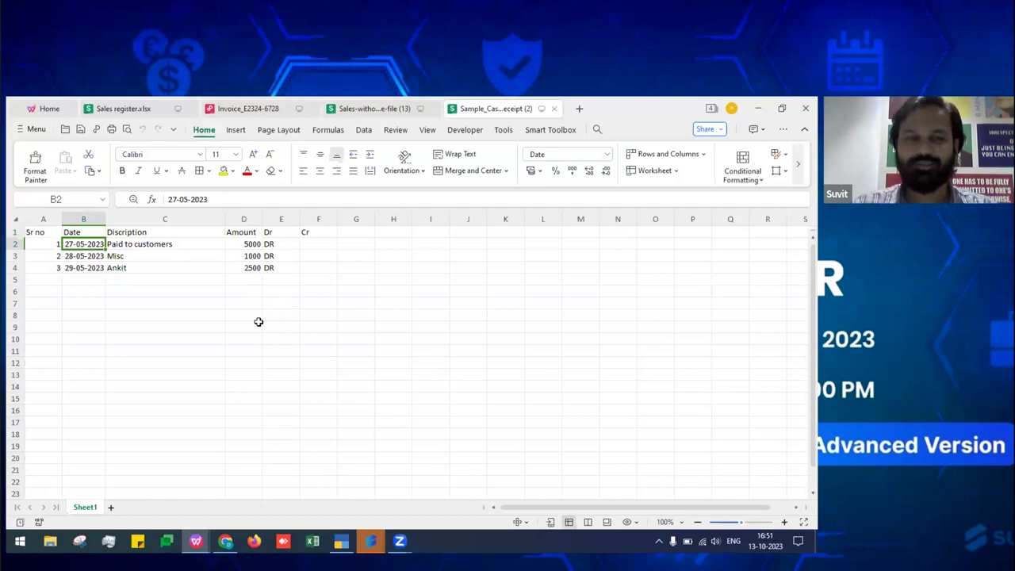
left_click(805, 108)
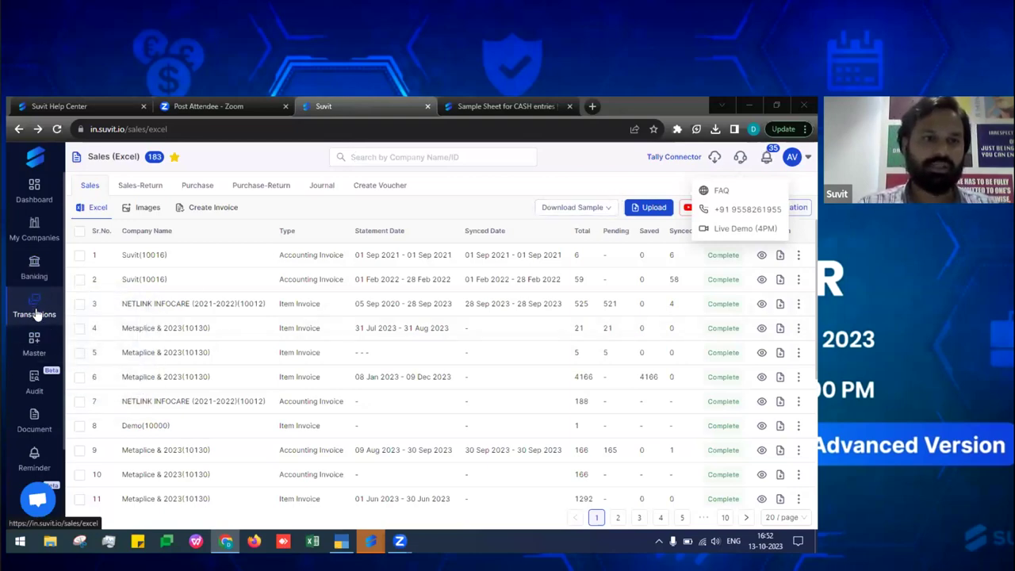
Open the Suvit Reports dashboard and bring up the sales transactions behind the 2023-07 point of the Sales chart
mouse_move(36, 316)
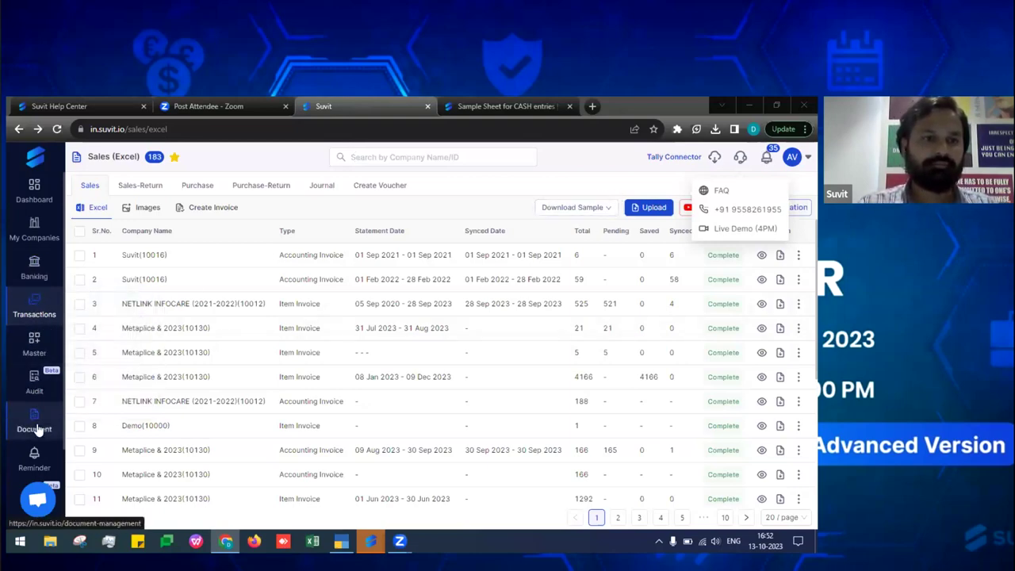
mouse_move(44, 348)
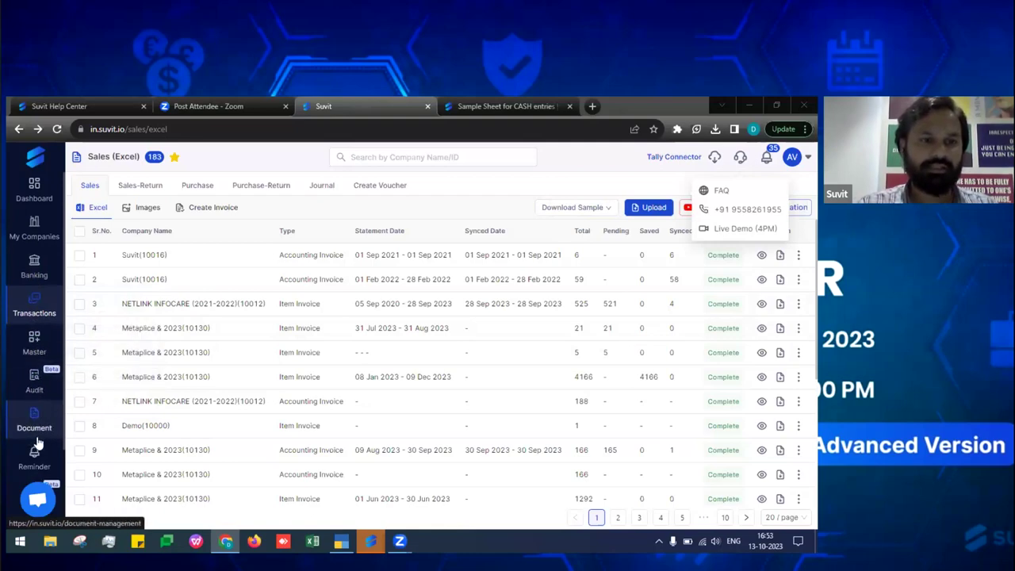
scroll(36, 413, "down", 2)
left_click(35, 400)
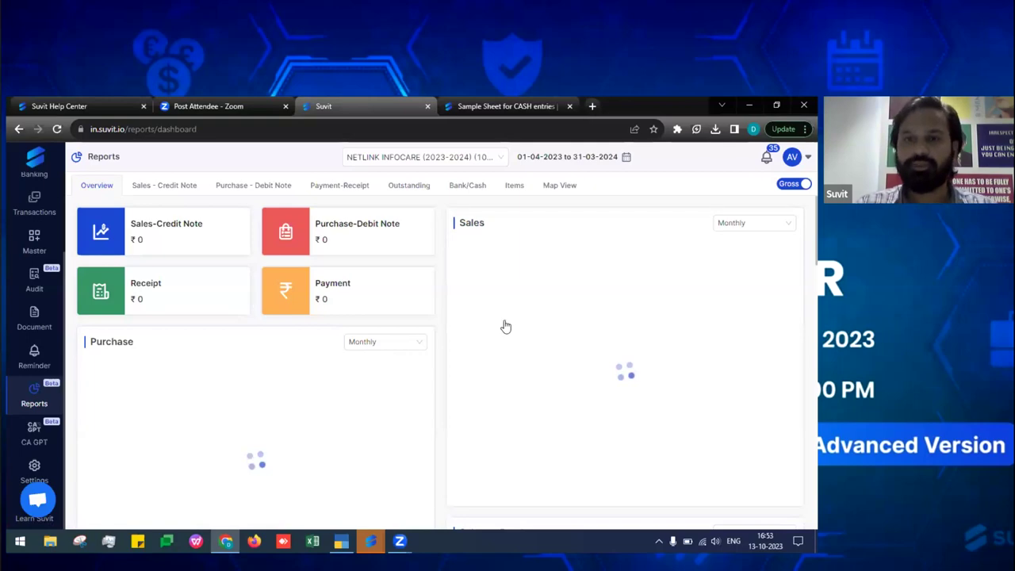
left_click(757, 364)
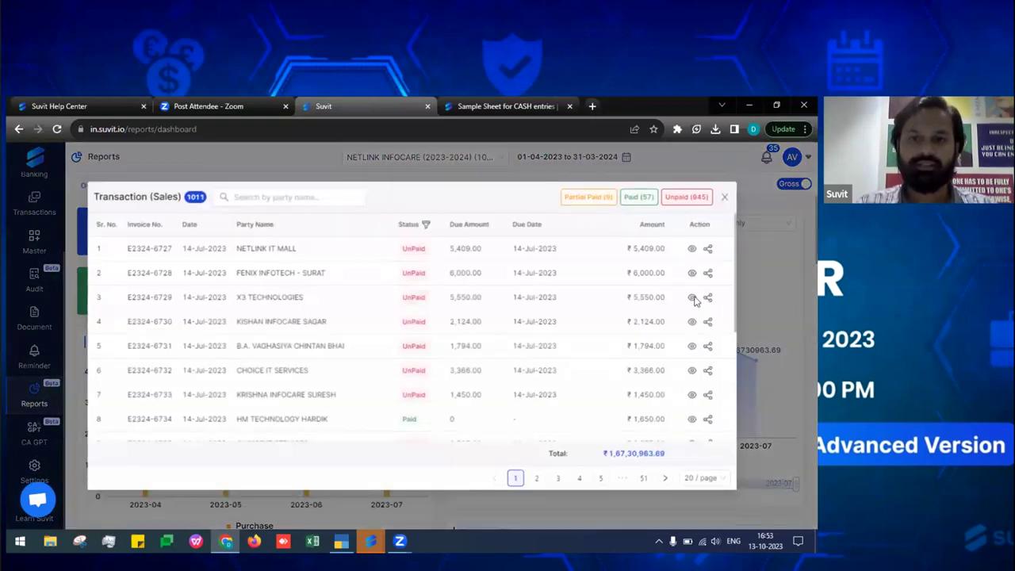
View the download and share options for a listed sales invoice, dismiss them, and close the sales transaction list
left_click(707, 297)
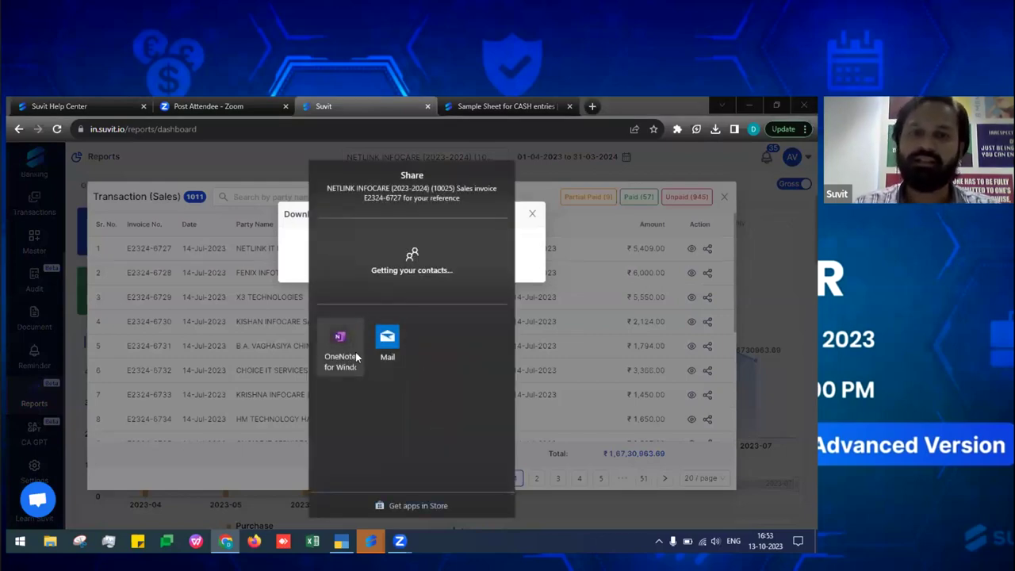
left_click(585, 266)
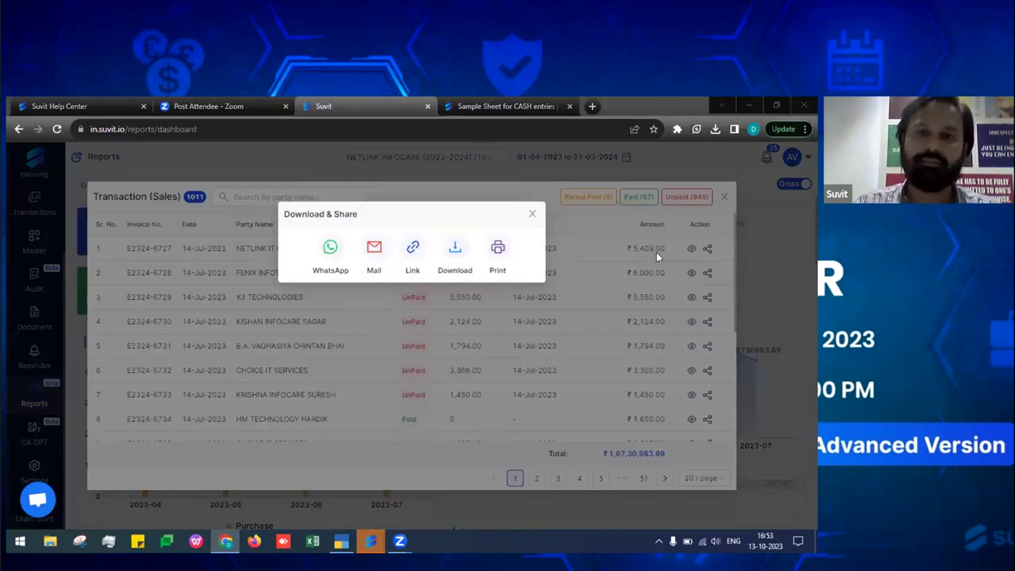
left_click(719, 200)
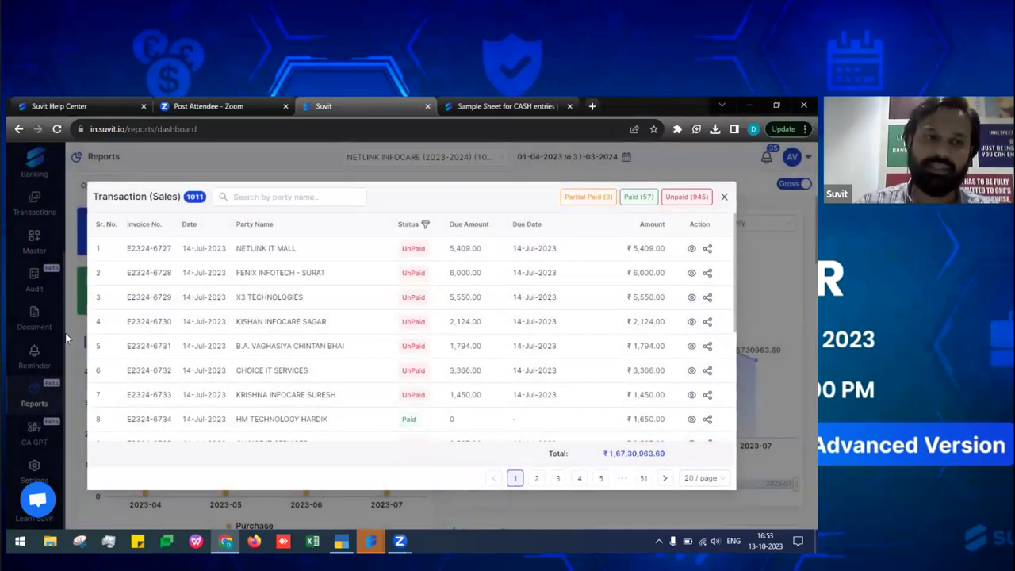
left_click(723, 197)
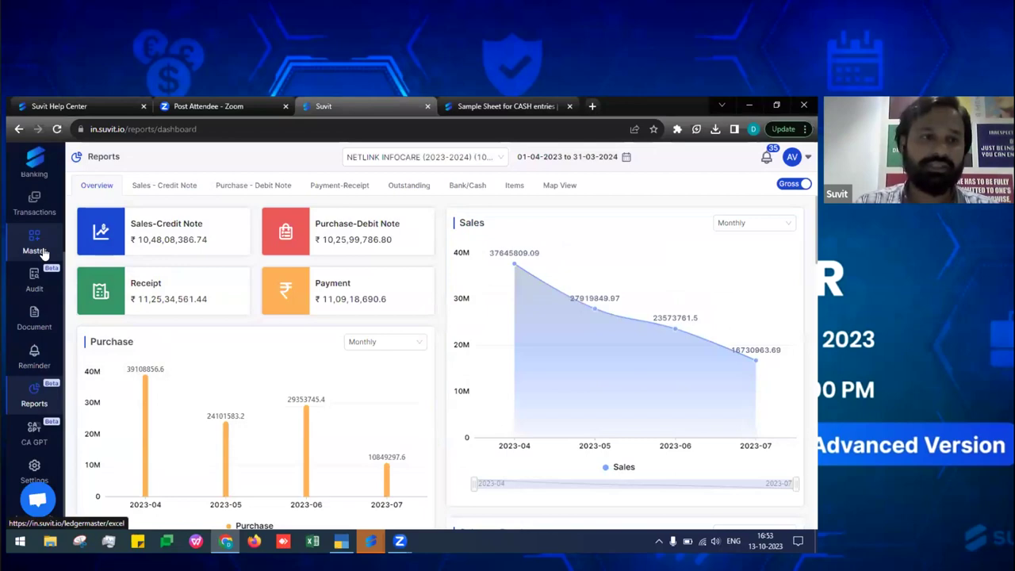
Open the manually created sales invoices, view the download and share options for the first invoice, and dismiss them
mouse_move(34, 210)
left_click(95, 223)
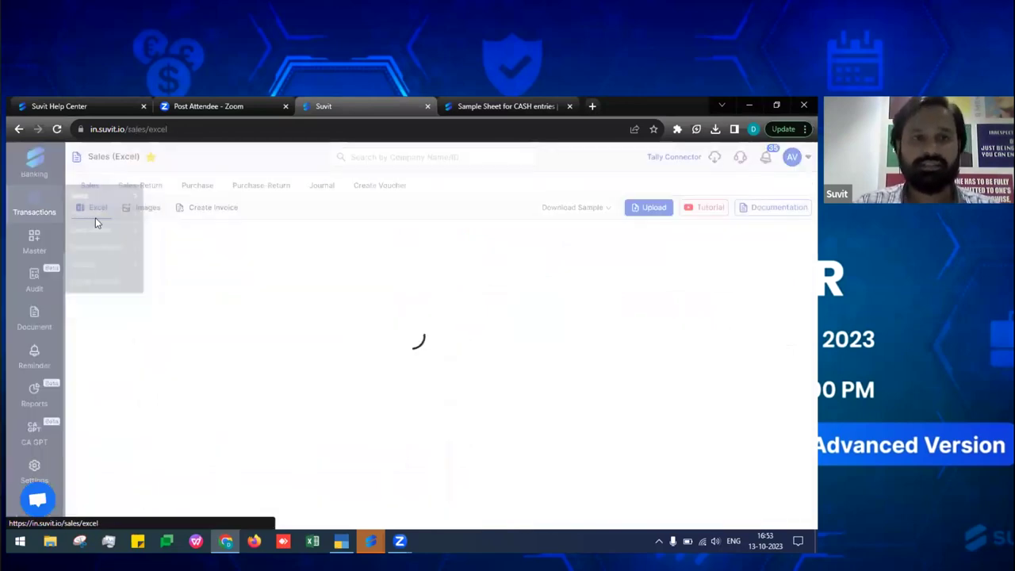
left_click(211, 208)
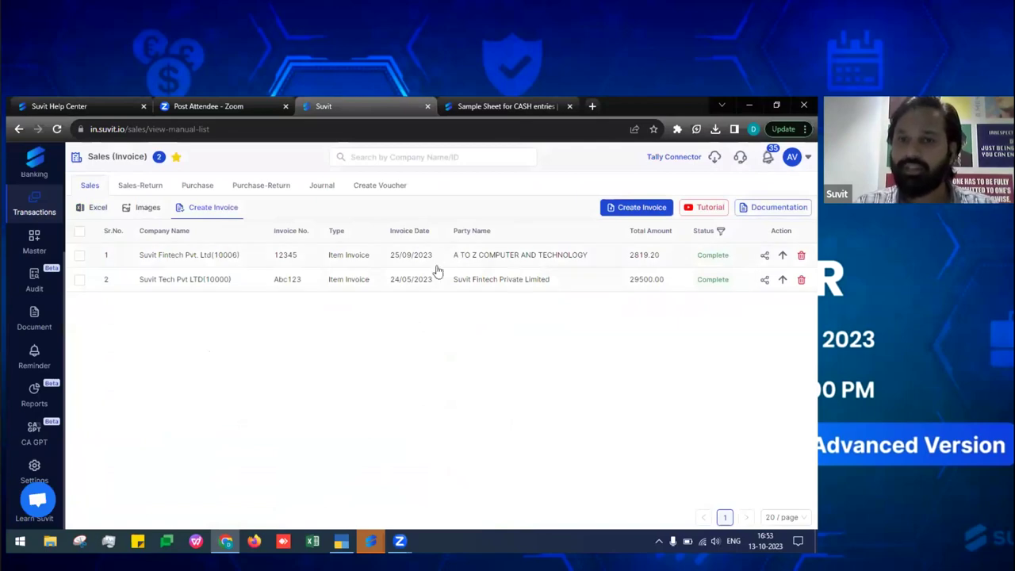
left_click(764, 255)
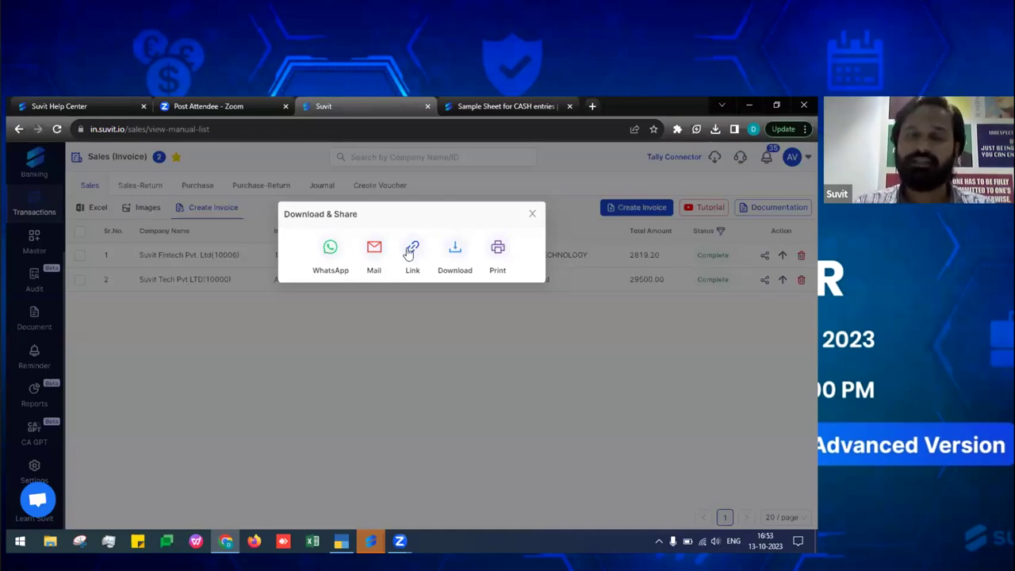
left_click(441, 275)
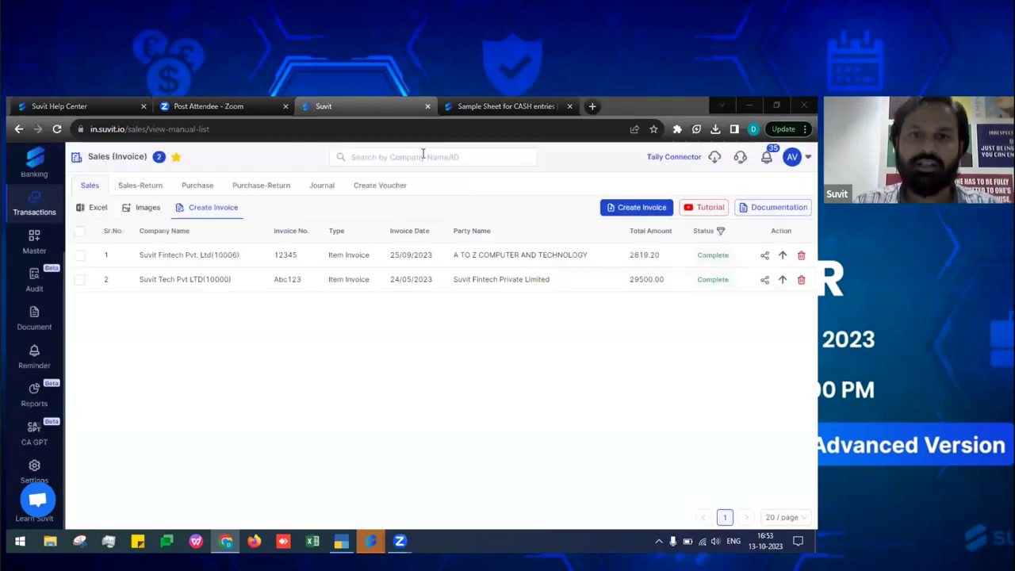
left_click(534, 215)
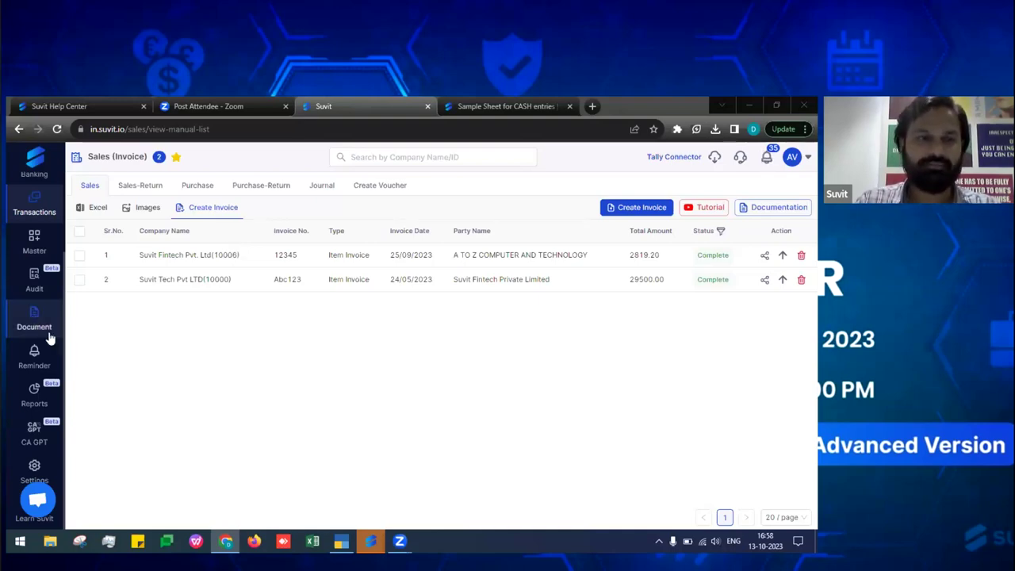
Download the Accounting Invoice (Without Item) sample from the Excel sales list and open the downloaded spreadsheet
left_click(37, 214)
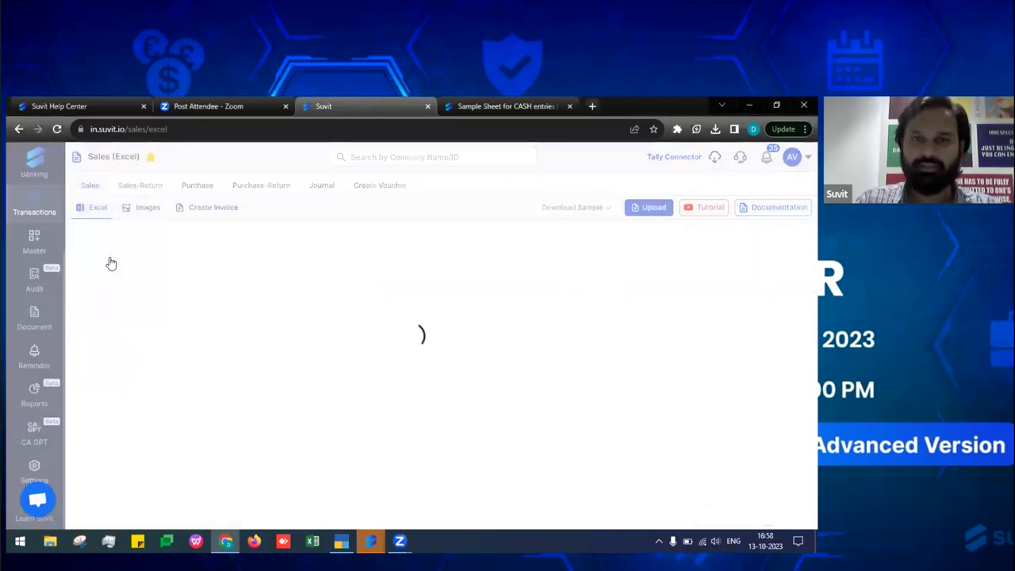
left_click(579, 212)
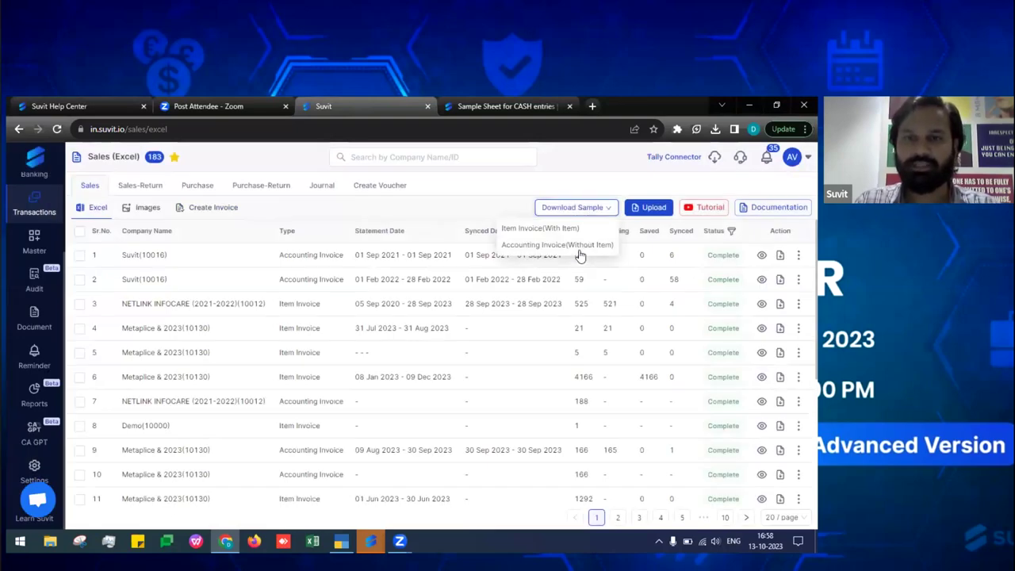
left_click(578, 251)
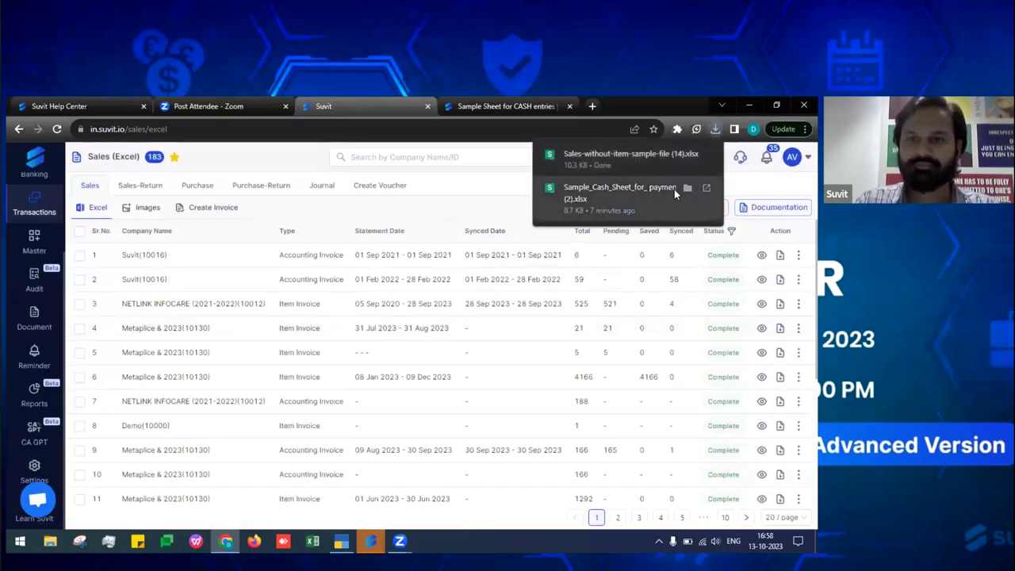
left_click(630, 158)
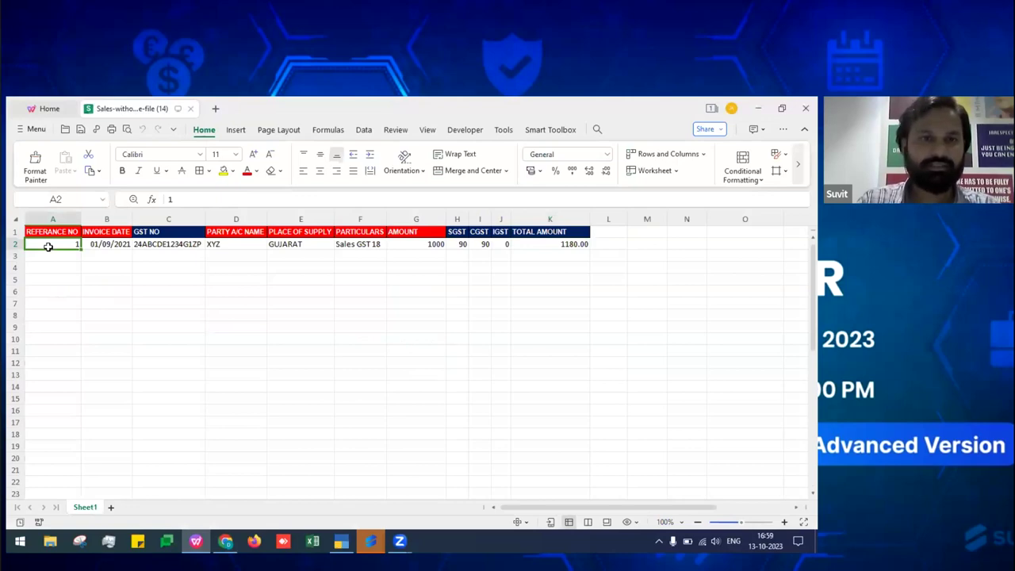
Duplicate the sample invoice row into rows 3 to 7 of the sheet
key("Down")
key("ctrl+Right")
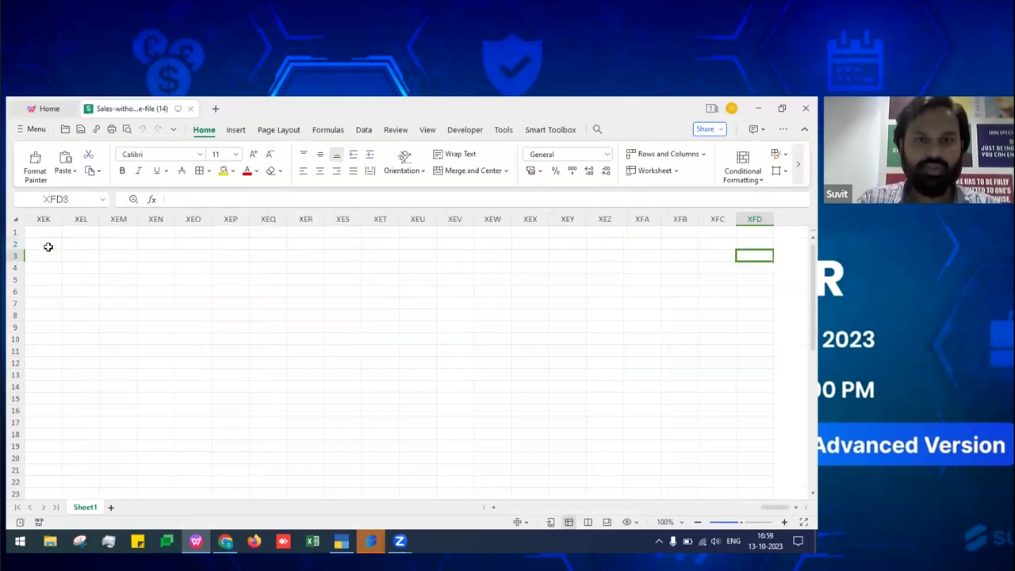
key("ctrl+Left")
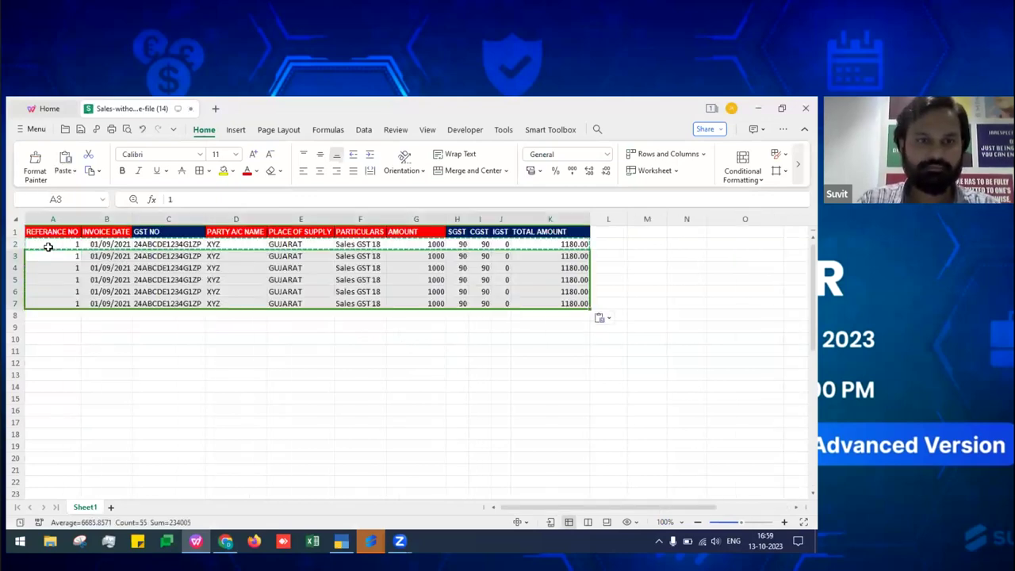
Add an "item" column after TOTAL AMOUNT, listing gold, silver, bronze, steel, Plastic and rubber in rows 2 to 7
left_click(608, 230)
type("Item")
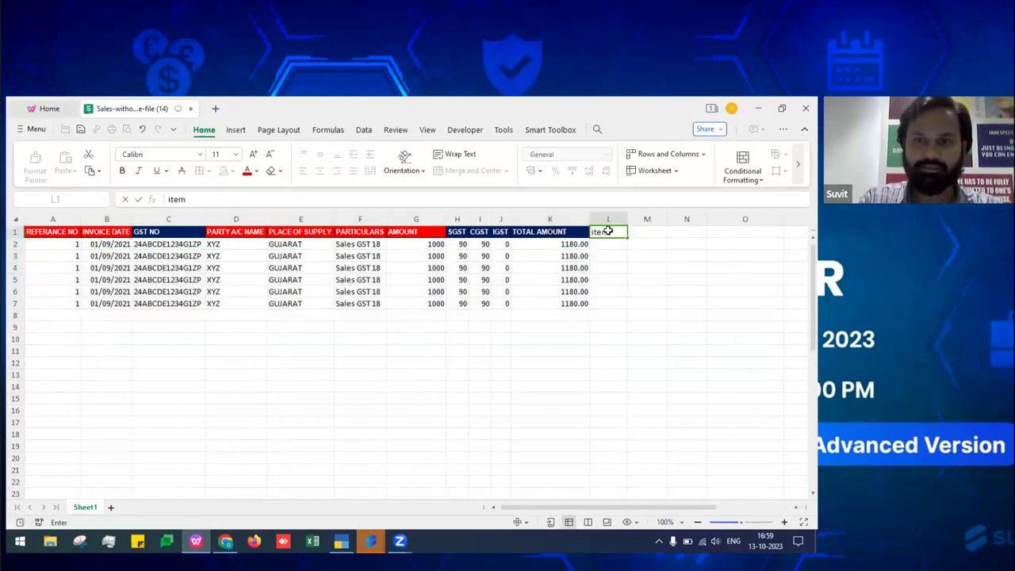
key("Return")
type("gold")
key("Return")
type("silver")
key("Up")
key("Down")
key("Down")
type("bronze")
key("Return")
type("steel")
key("Return")
type("Plastic")
key("Return")
type("rubber")
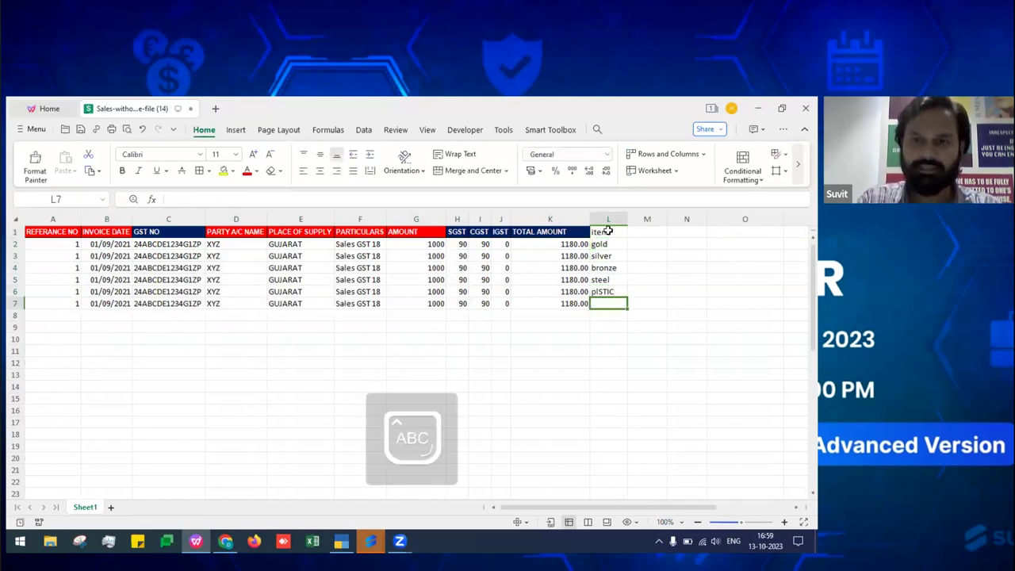
left_click(603, 337)
Replace the PARTICULARS entries for gold, silver and bronze with 5%, 12% and 5%
left_click(356, 219)
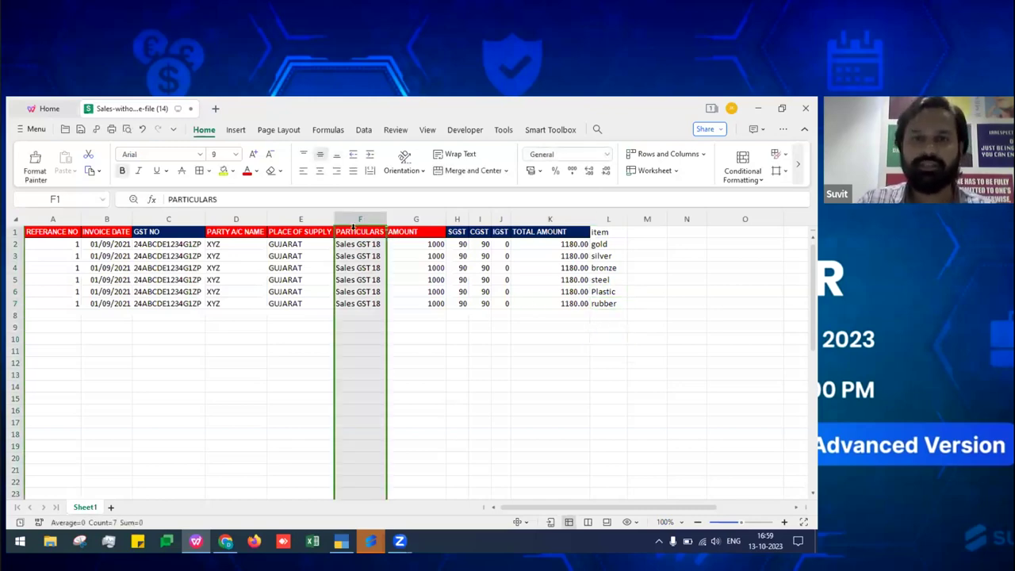
left_click(376, 247)
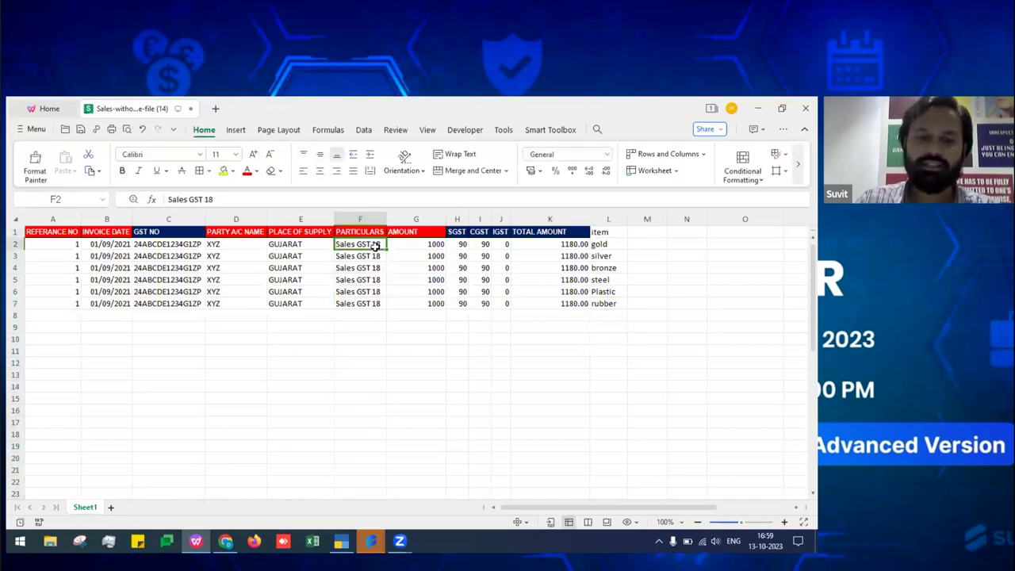
key("BackSpace")
key("Return")
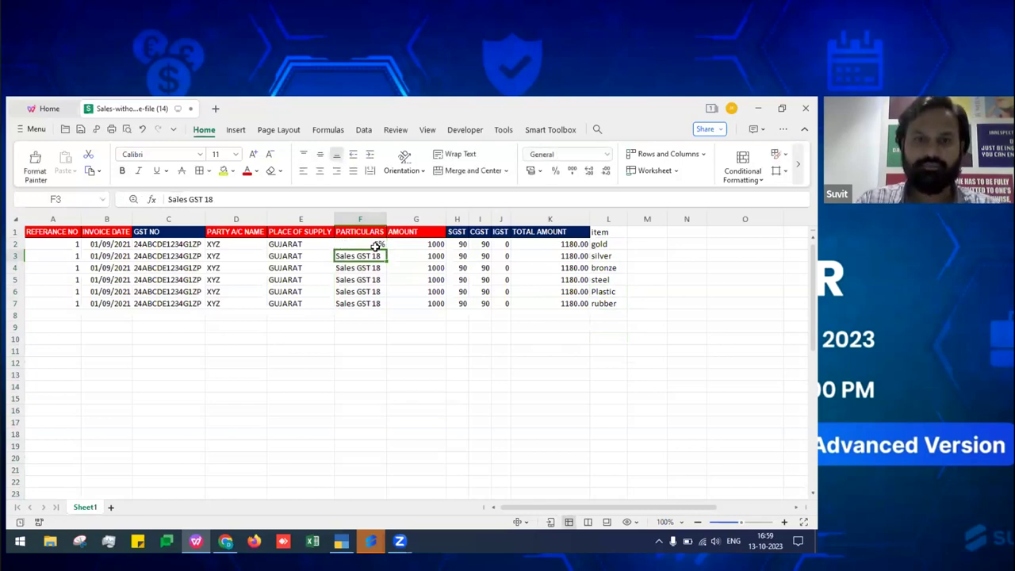
type("12%")
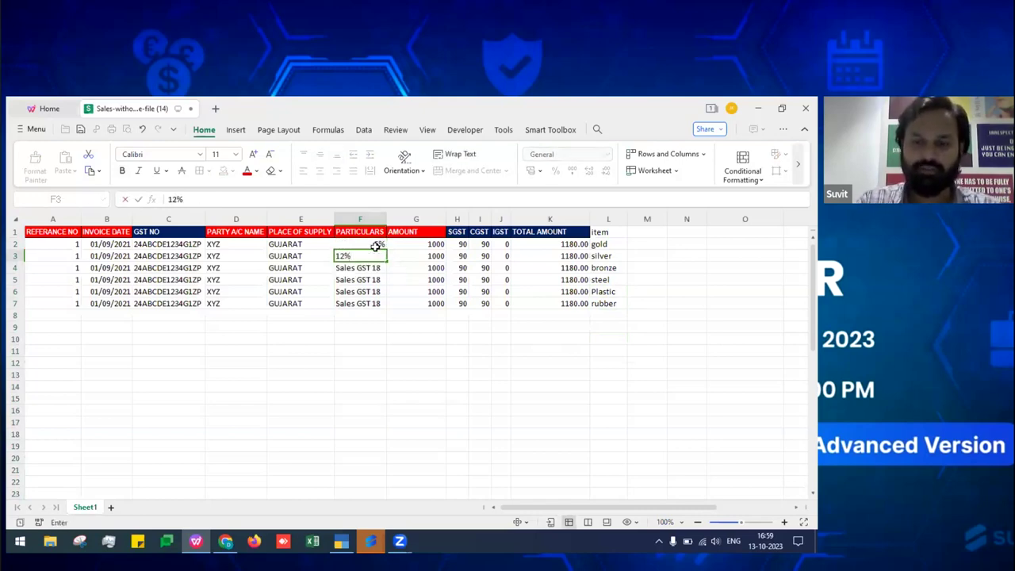
key("Return")
type("2")
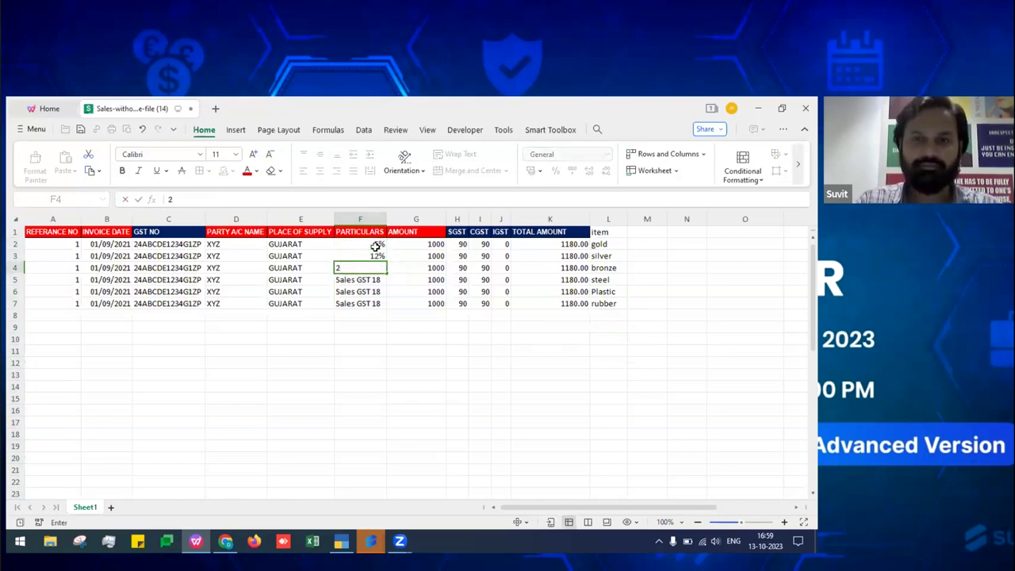
key("BackSpace")
type("5%")
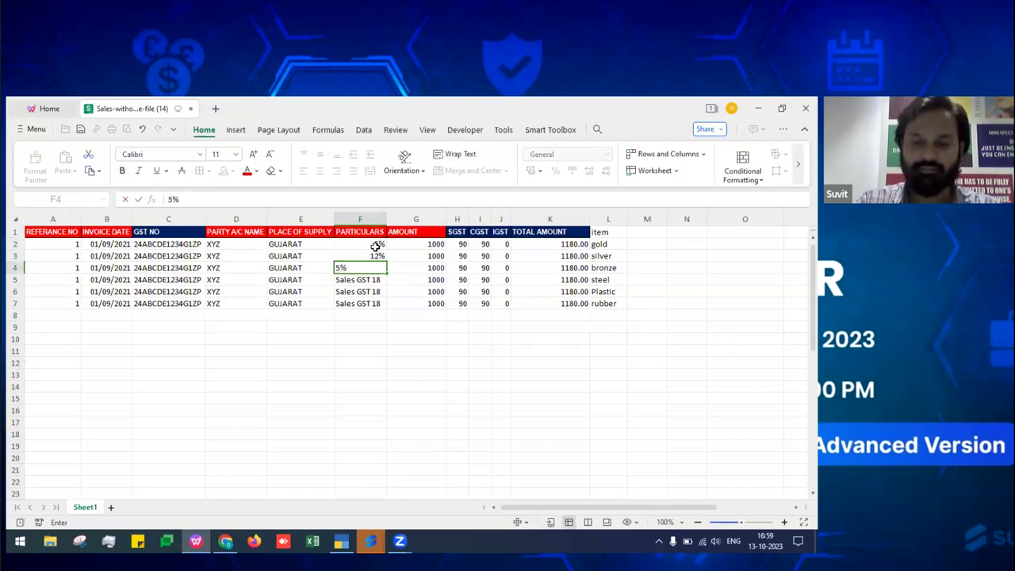
key("Return")
key("Return")
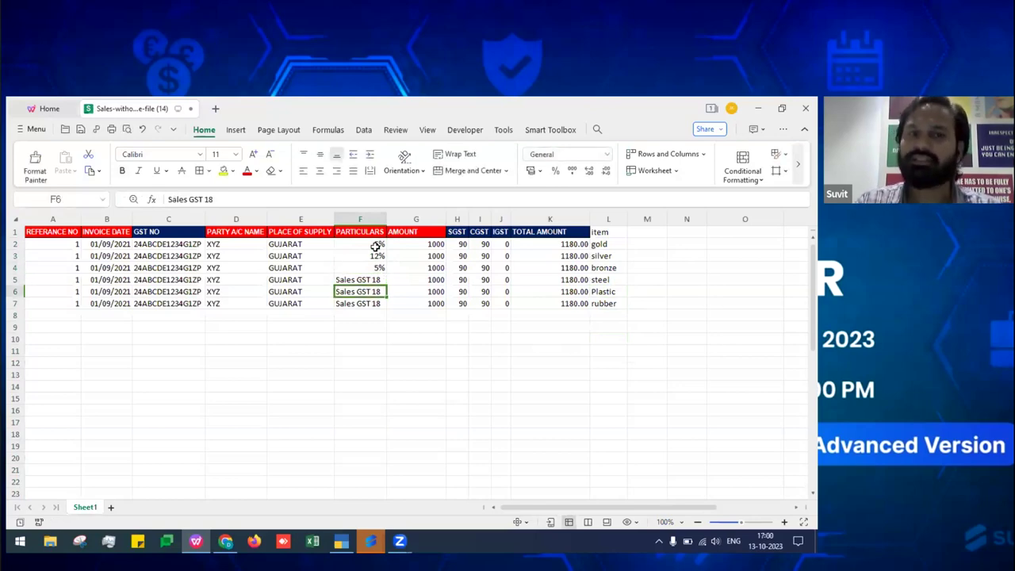
Highlight the invoice details in rows 2 to 7, from the REFERANCE NO column through CGST
left_click(48, 248)
key("shift+Down")
key("shift+Down")
key("shift+Down")
key("shift+Down")
key("shift+Down")
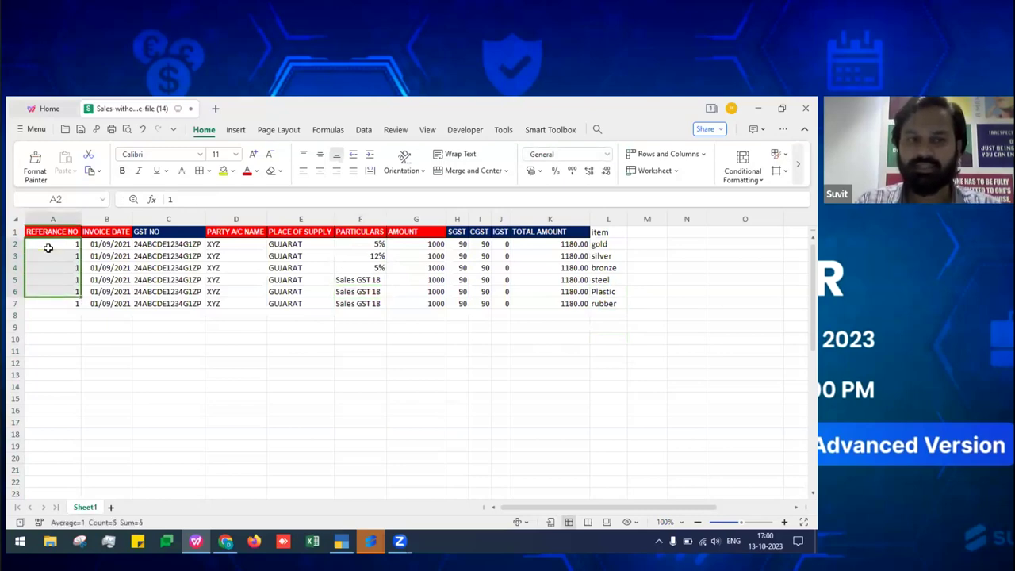
key("shift+Right")
key("shift+Right")
key("shift+Right")
key("shift+Right")
key("shift+Right")
key("shift+Right")
key("shift+Right")
key("shift+Right")
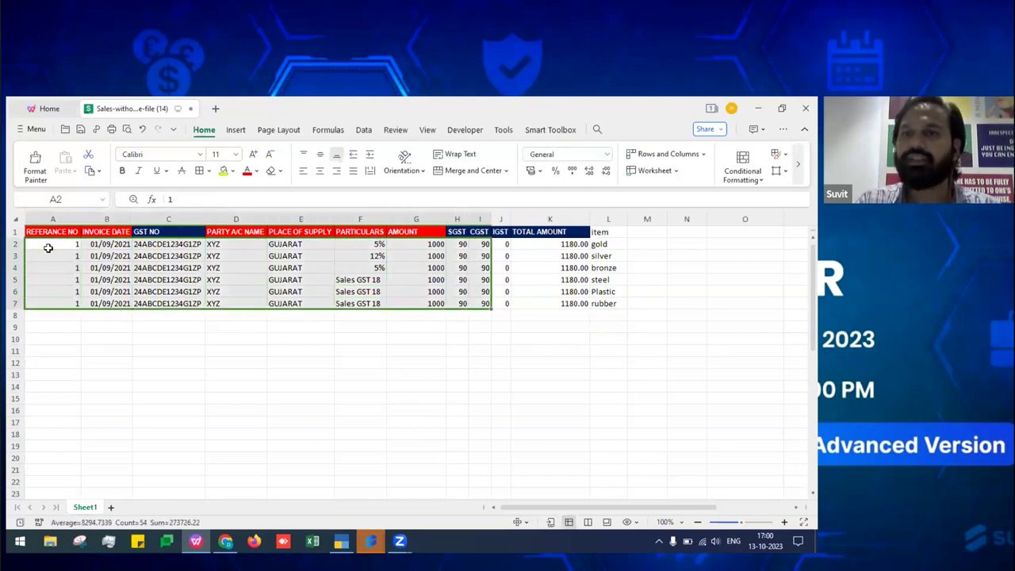
Examine the TOTAL AMOUNT cells of all six item rows, then the gold row's rate and the AMOUNT cells
left_click(583, 247)
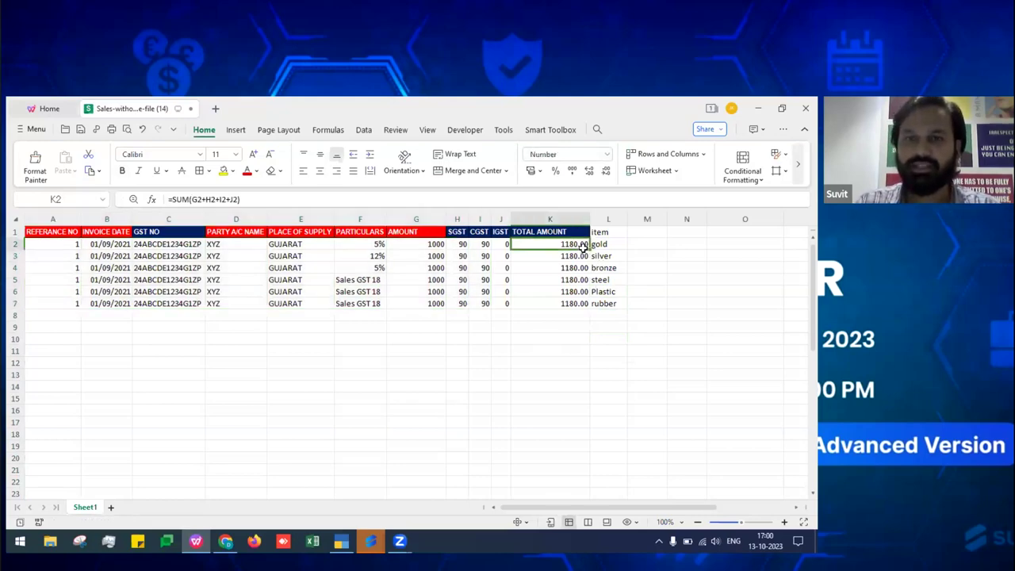
key("shift+Down")
key("shift+Down")
key("shift+Down")
key("shift+Down")
key("shift+Down")
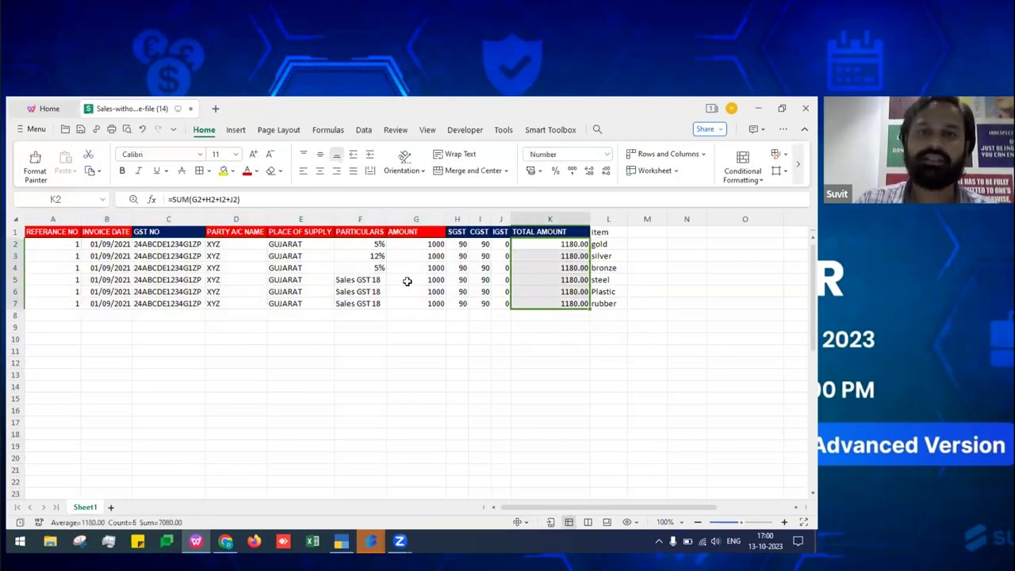
left_click(359, 247)
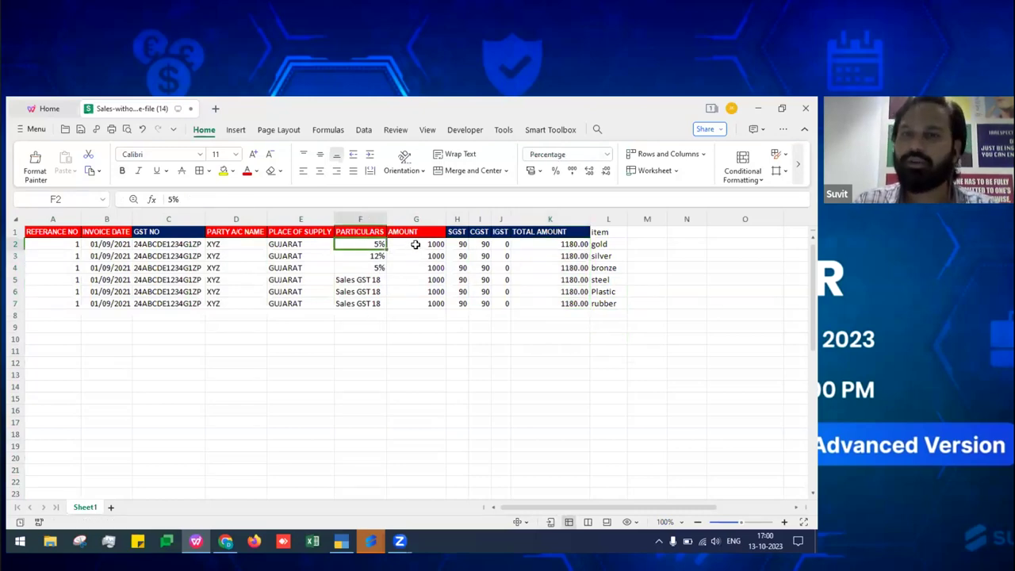
left_click_drag(416, 245, 432, 305)
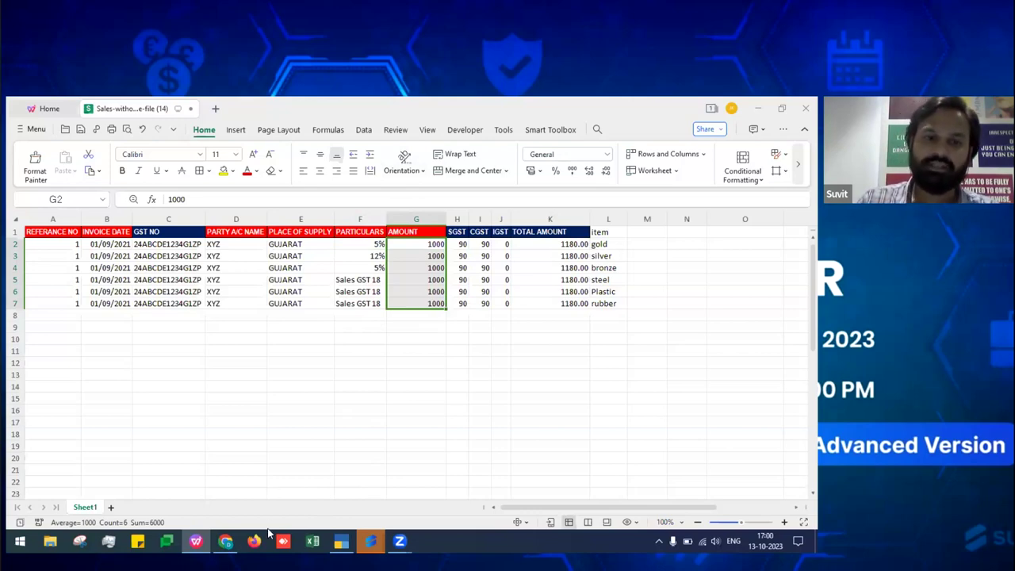
Switch back to Suvit in the browser, open the Sales-Return Excel list, and view and close its upload form
left_click(225, 541)
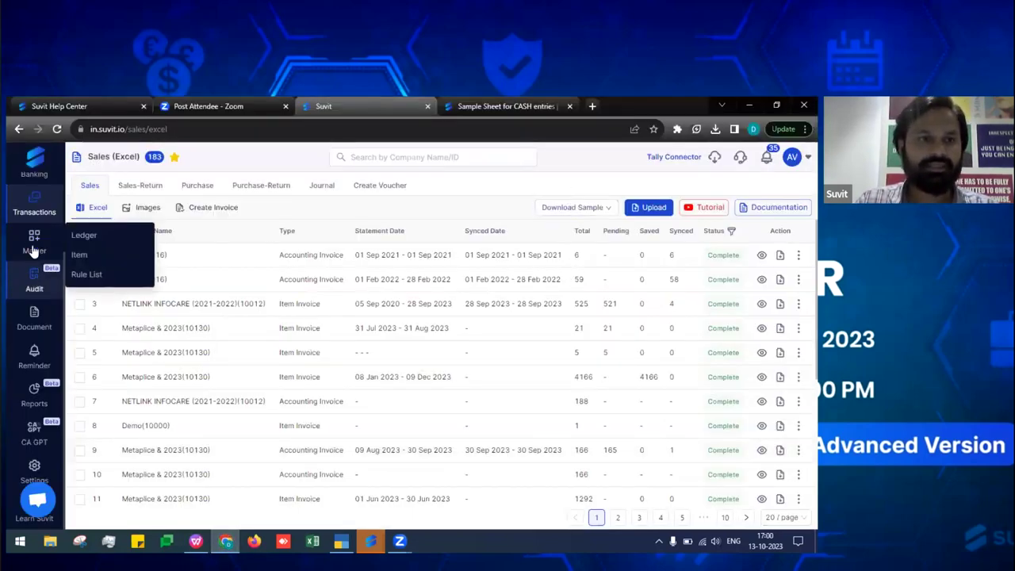
mouse_move(26, 212)
mouse_move(145, 197)
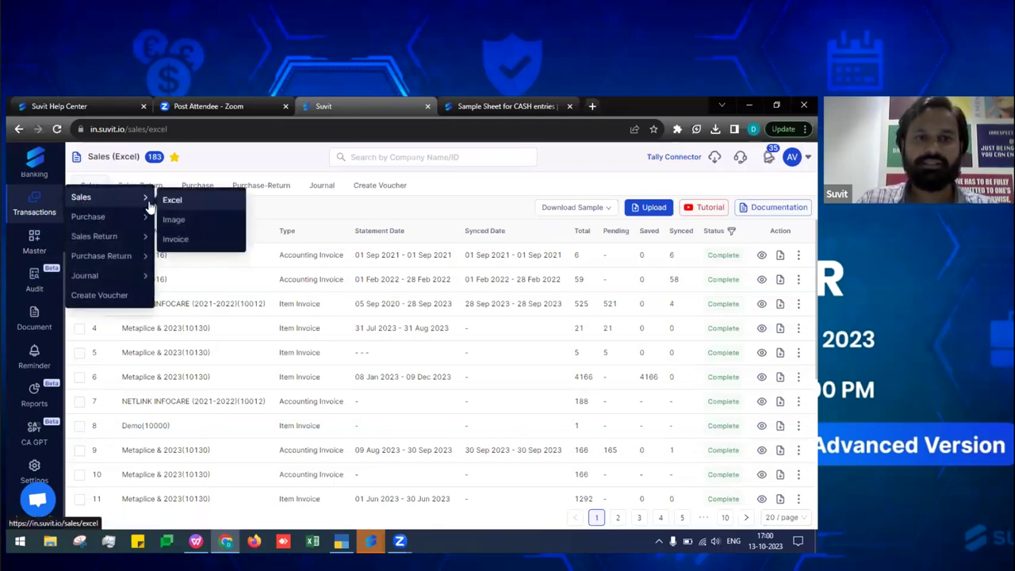
left_click(174, 201)
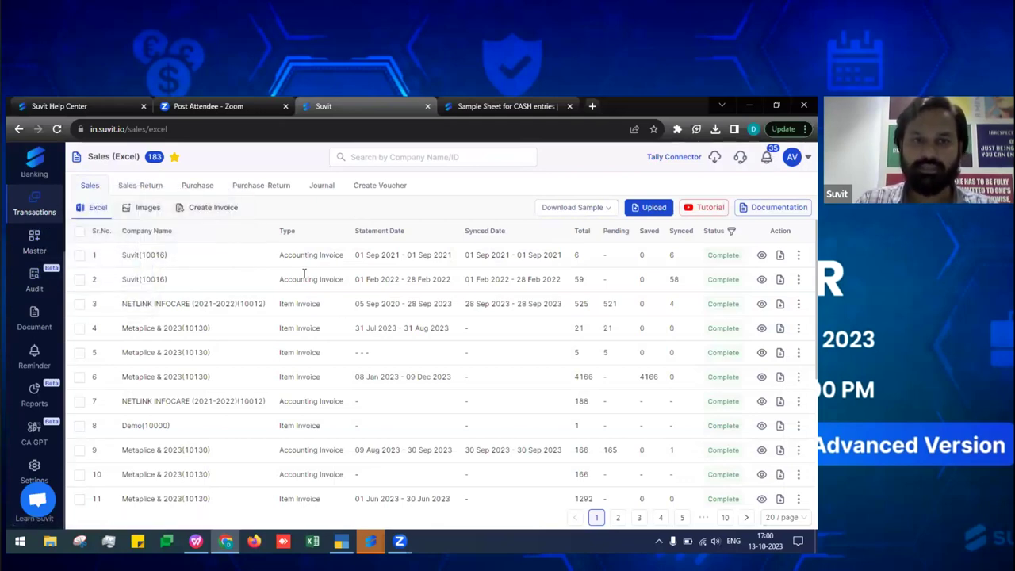
left_click(149, 186)
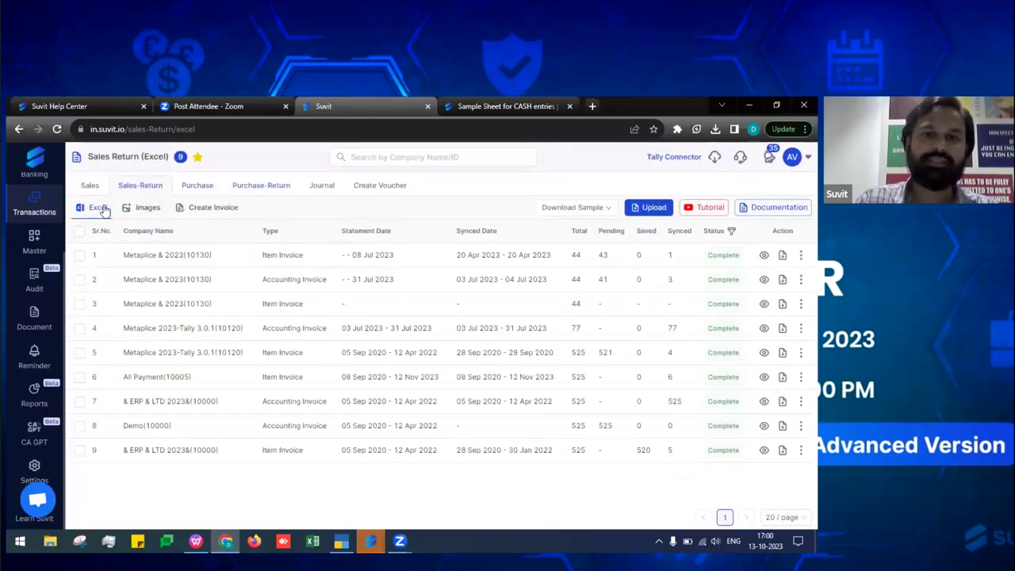
left_click(644, 210)
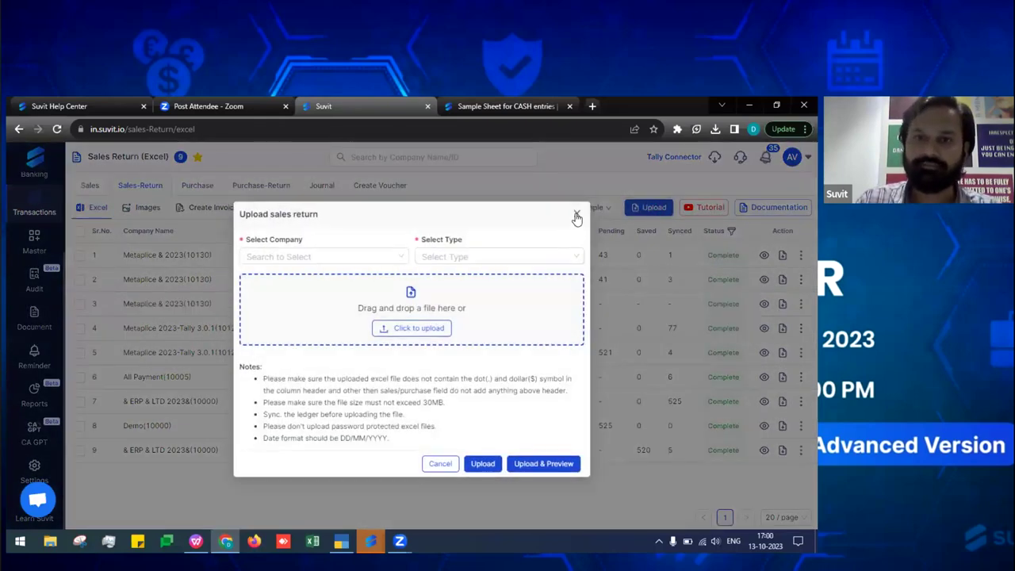
left_click(579, 213)
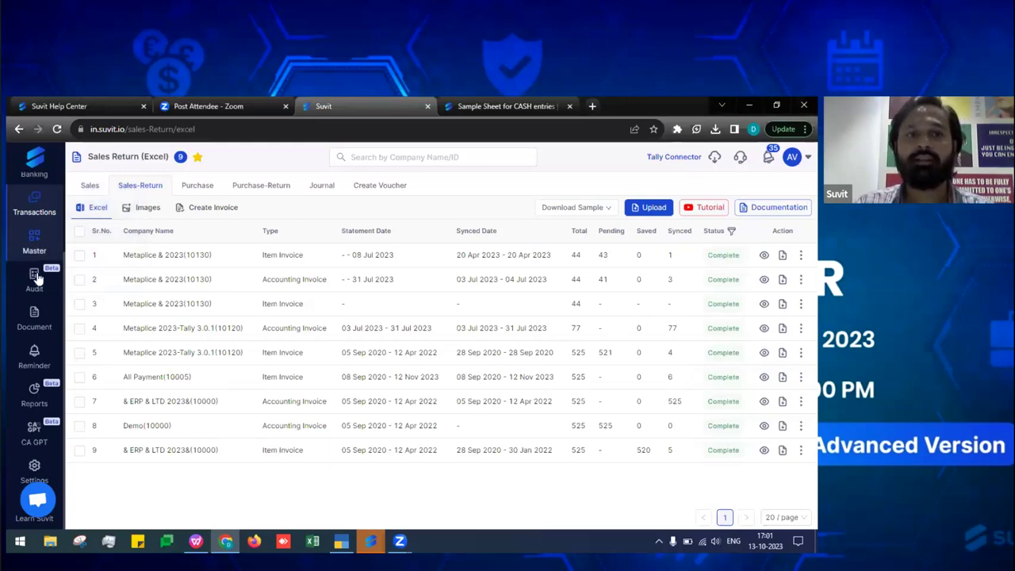
Open the Suvit dashboard and highlight the Join Our WhatsApp Community heading
scroll(44, 262, "up", 2)
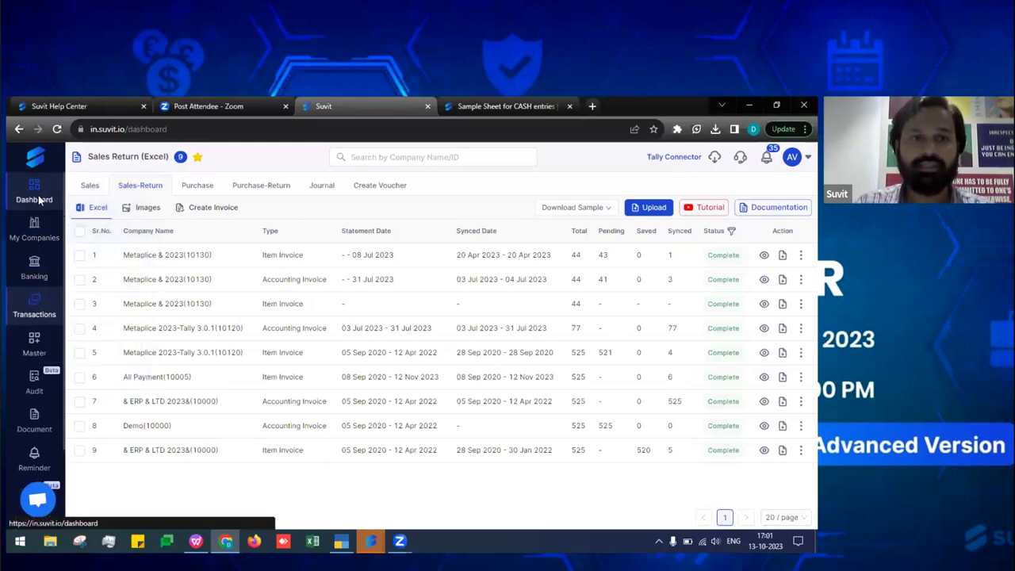
left_click(36, 195)
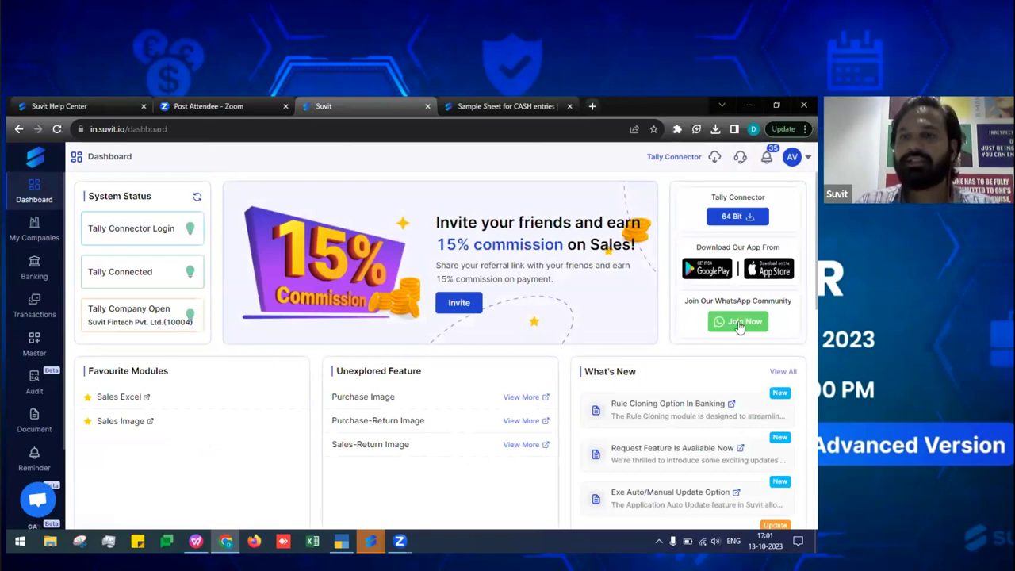
left_click_drag(686, 307, 791, 302)
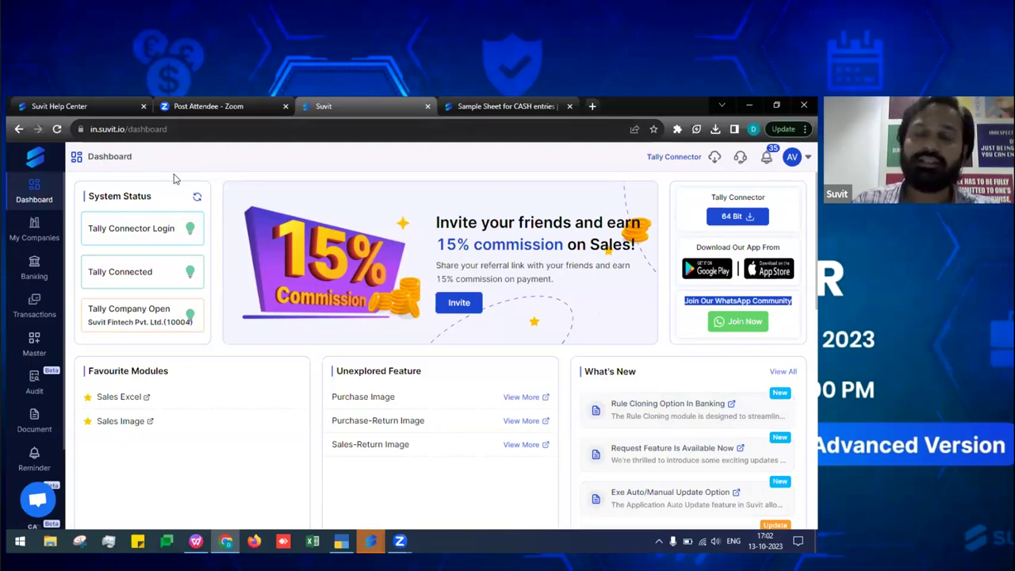
Open Suvit's YouTube channel in place of the Help Center page and view its featured and listed videos
left_click(71, 109)
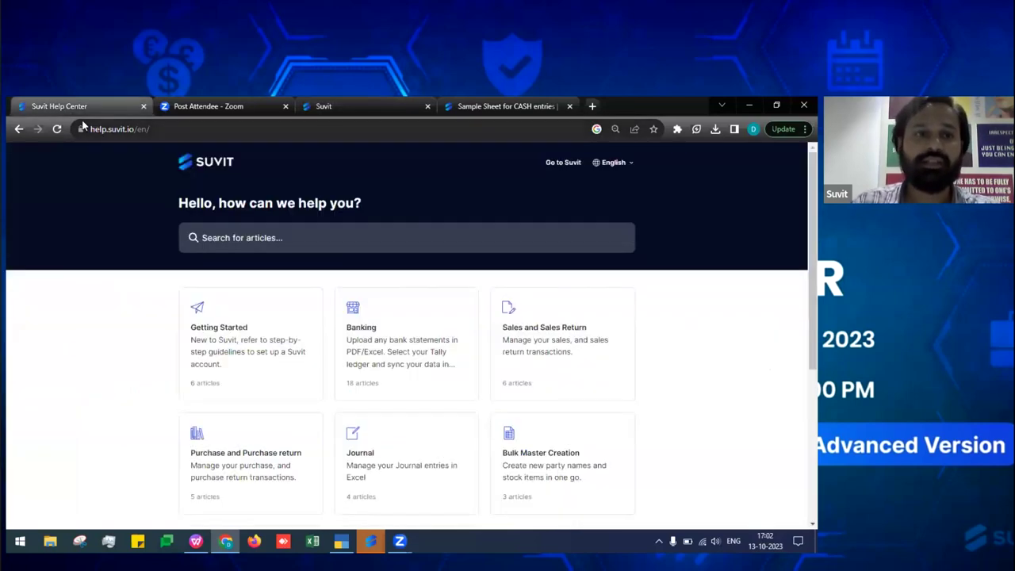
type("youtu")
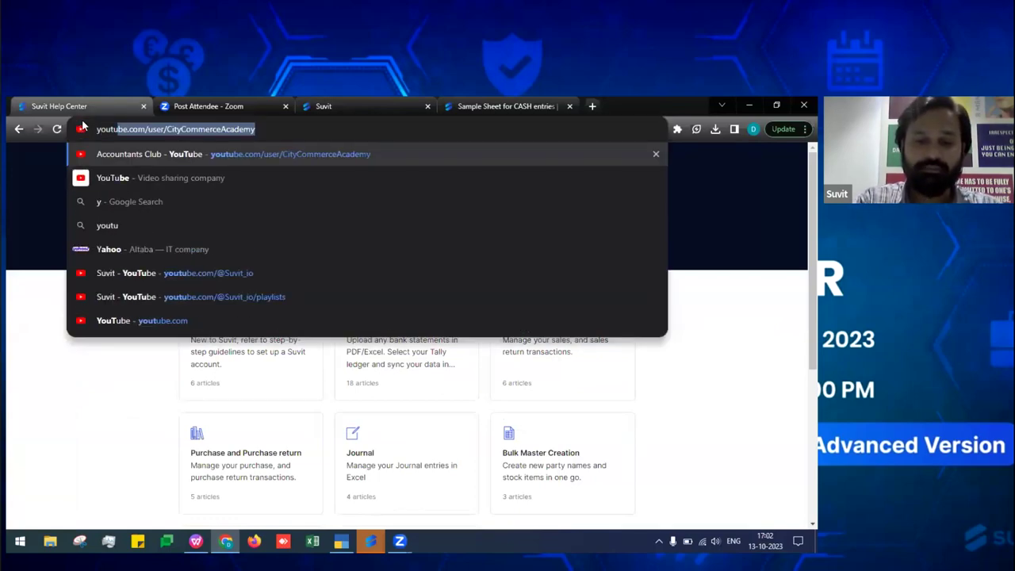
type("b")
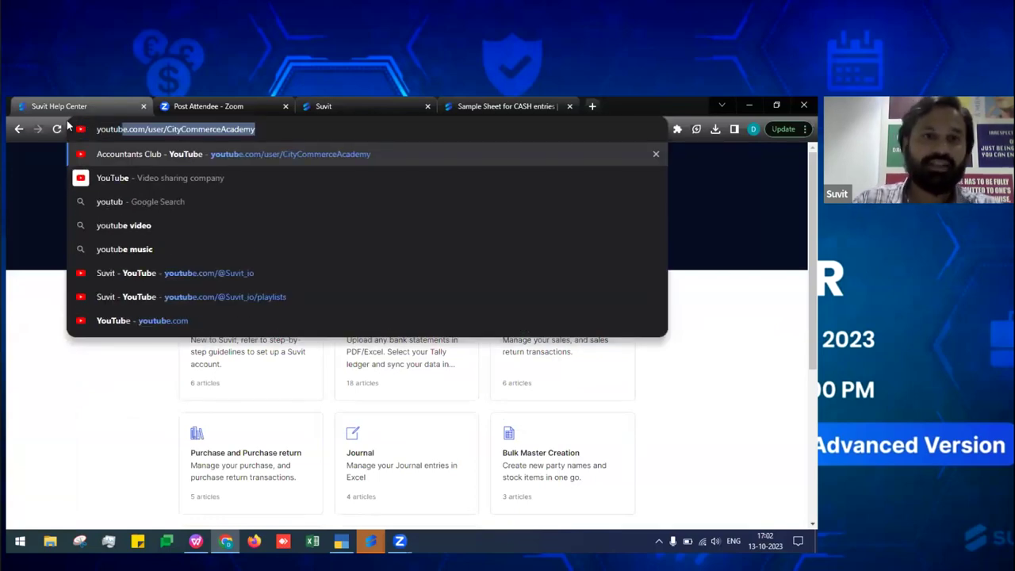
left_click(198, 274)
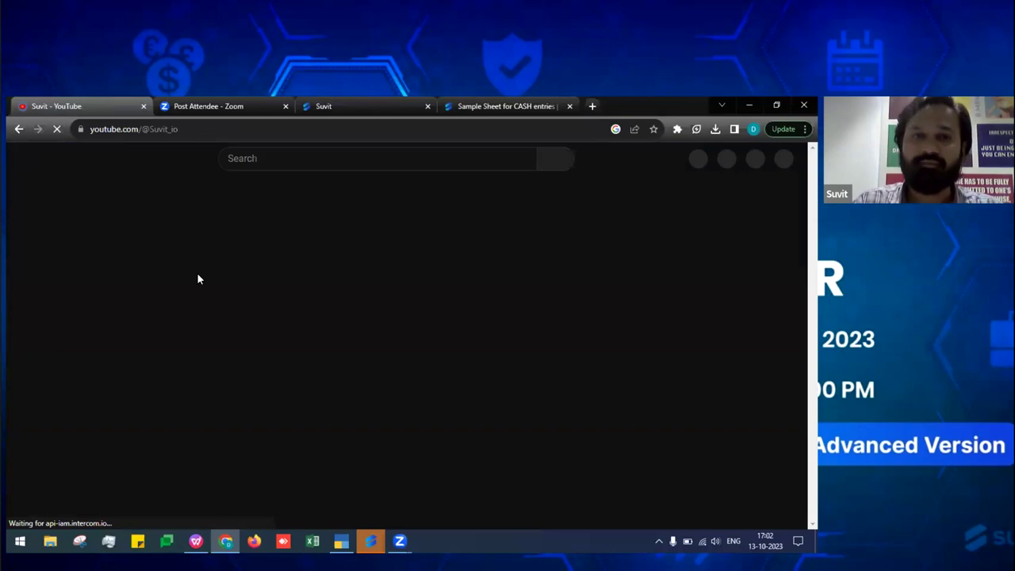
scroll(364, 410, "down", 3)
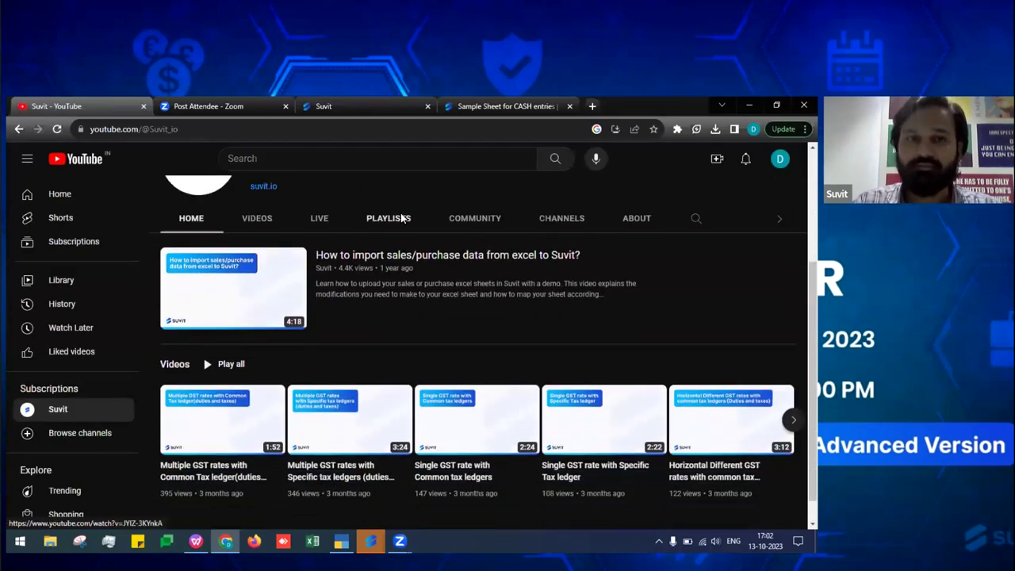
View the created playlists on Suvit's YouTube channel, down to the Tutorials playlist
left_click(388, 219)
scroll(440, 402, "down", 2)
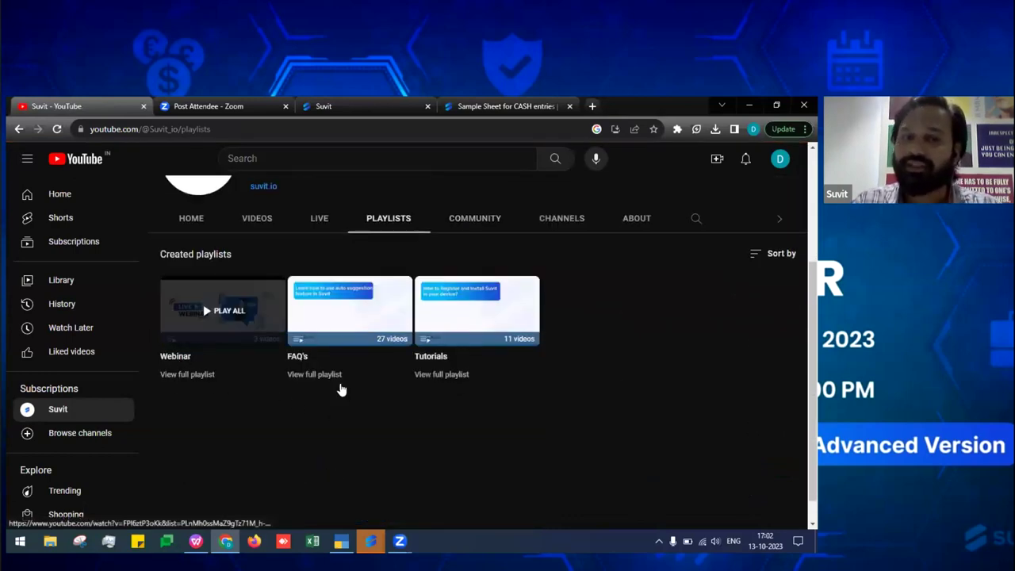
left_click(466, 378)
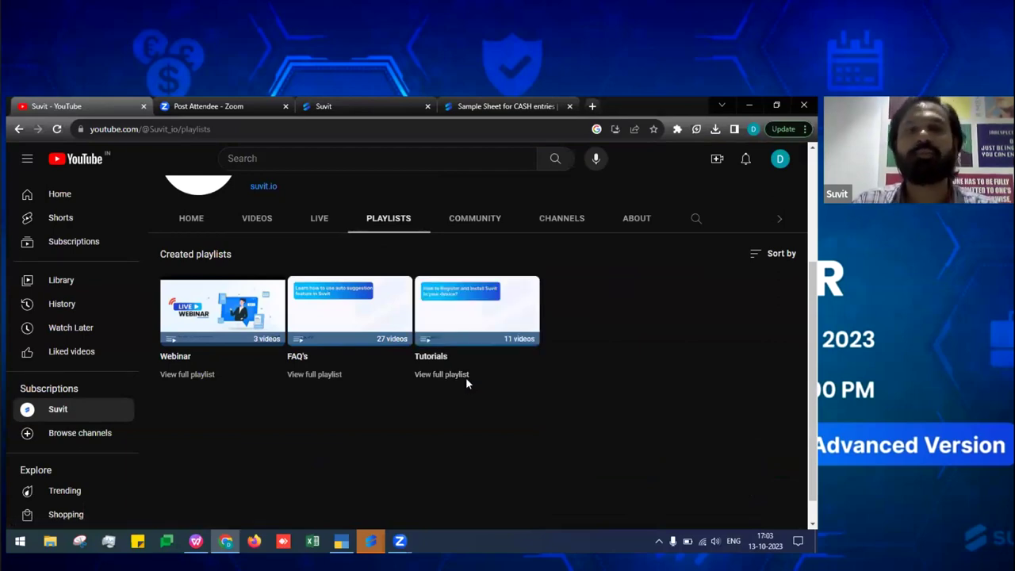
Switch to the sales sample sheet in WPS Spreadsheets, add the headers cess in M1 and tds in N1, and select the cess column
left_click(361, 106)
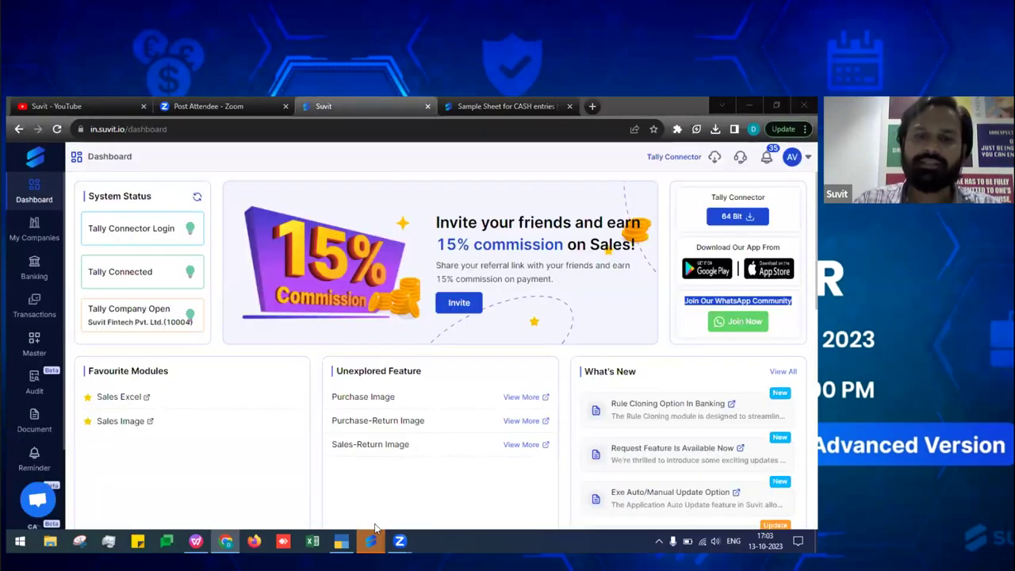
left_click(198, 541)
left_click(671, 305)
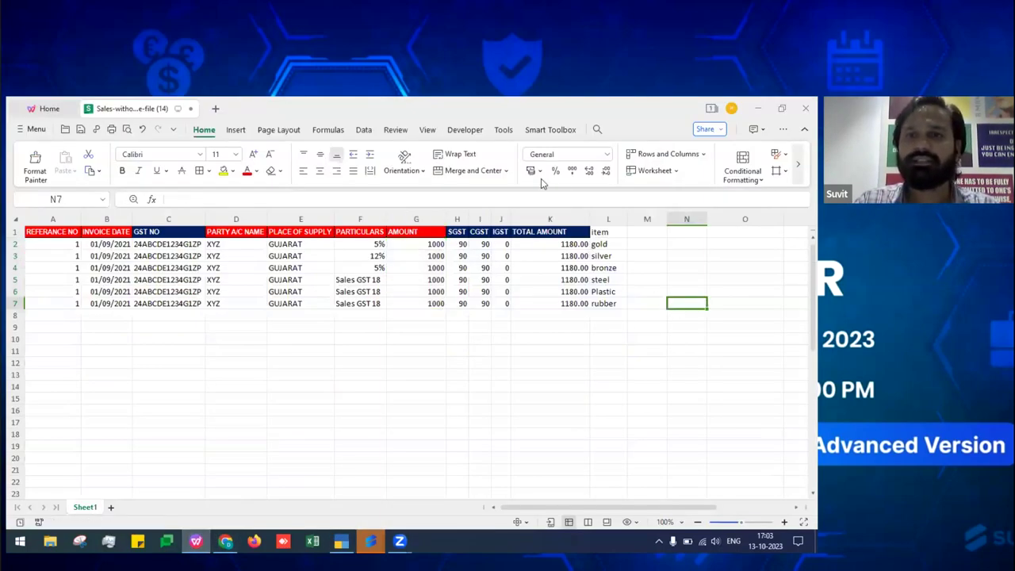
left_click(646, 232)
type("cess")
key("Tab")
type("tds")
key("Tab")
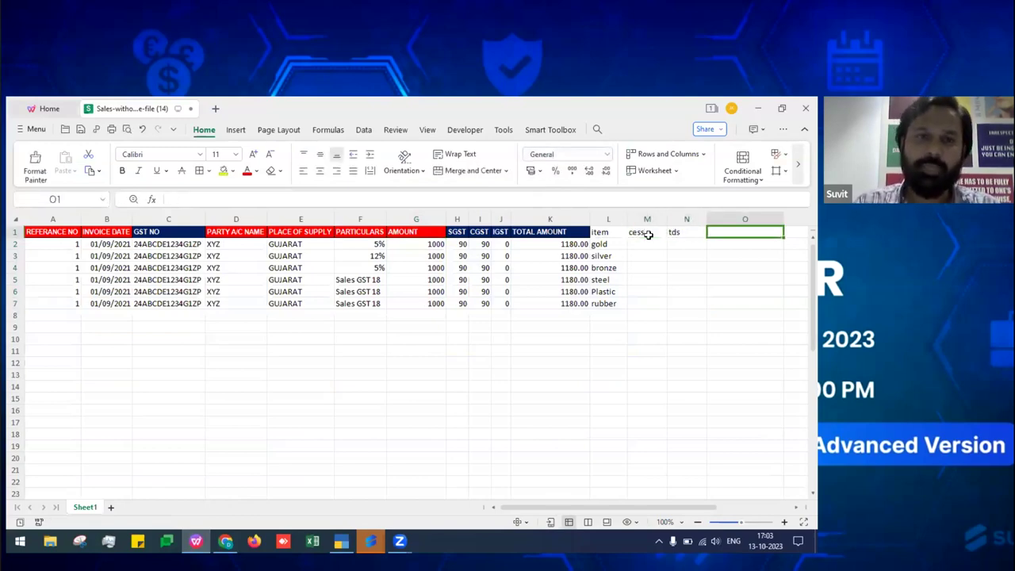
left_click(648, 219)
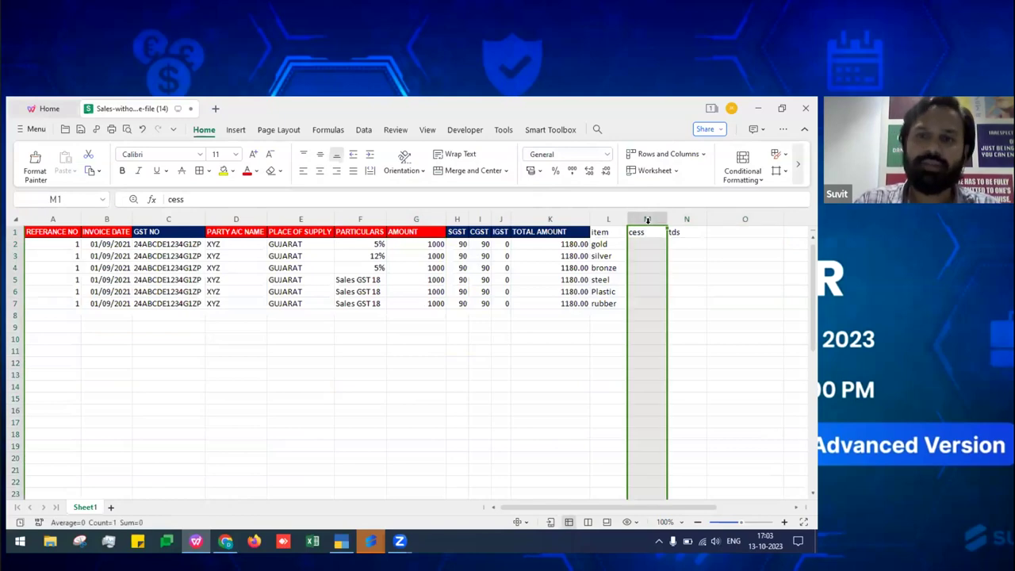
Return to Suvit in the browser and open the Ledger Mapping stage for the fourth Sales Excel entry, Metaplice & 2023
left_click(225, 541)
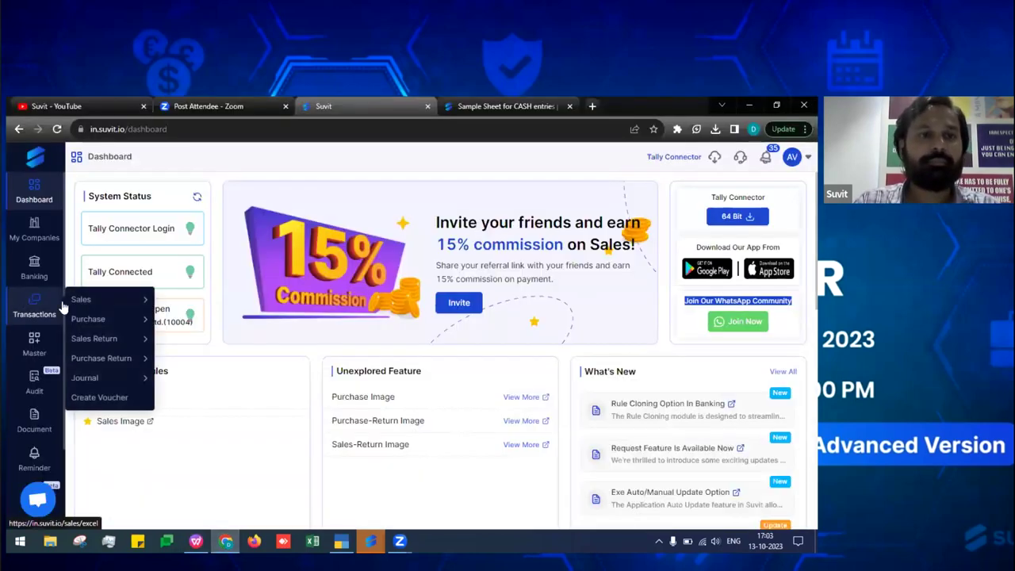
left_click(80, 299)
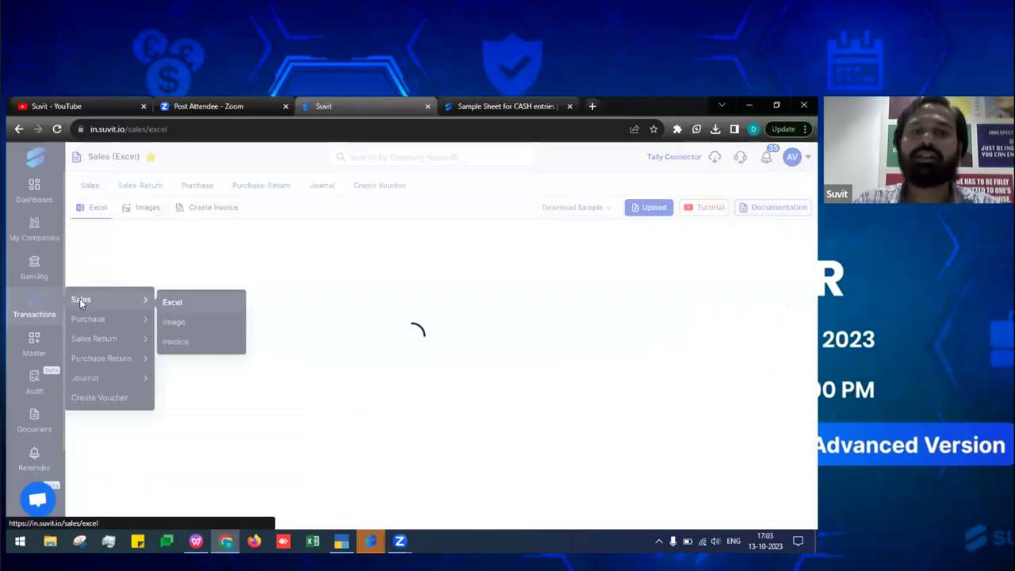
left_click(798, 328)
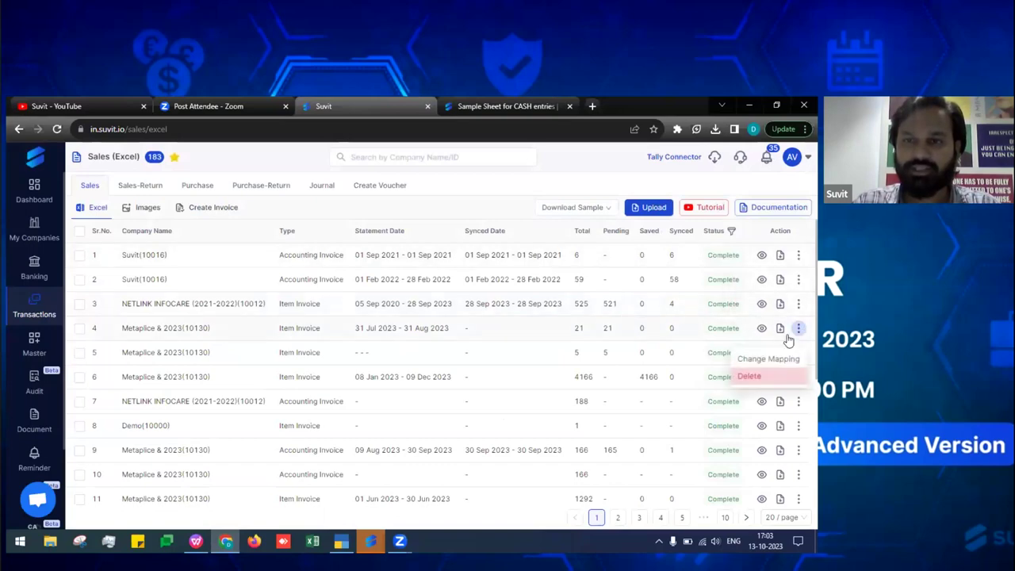
left_click(773, 358)
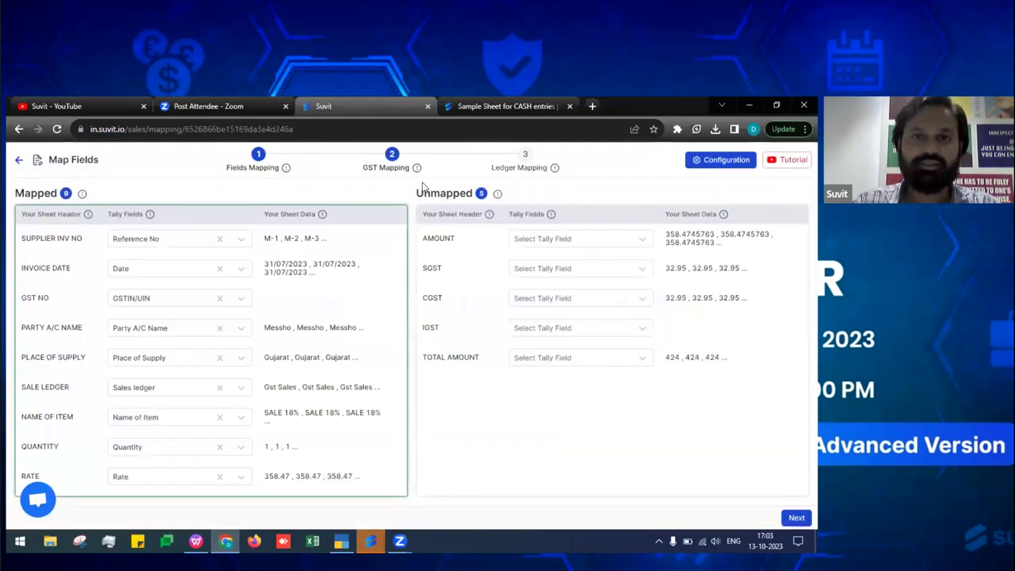
left_click(381, 165)
left_click(795, 517)
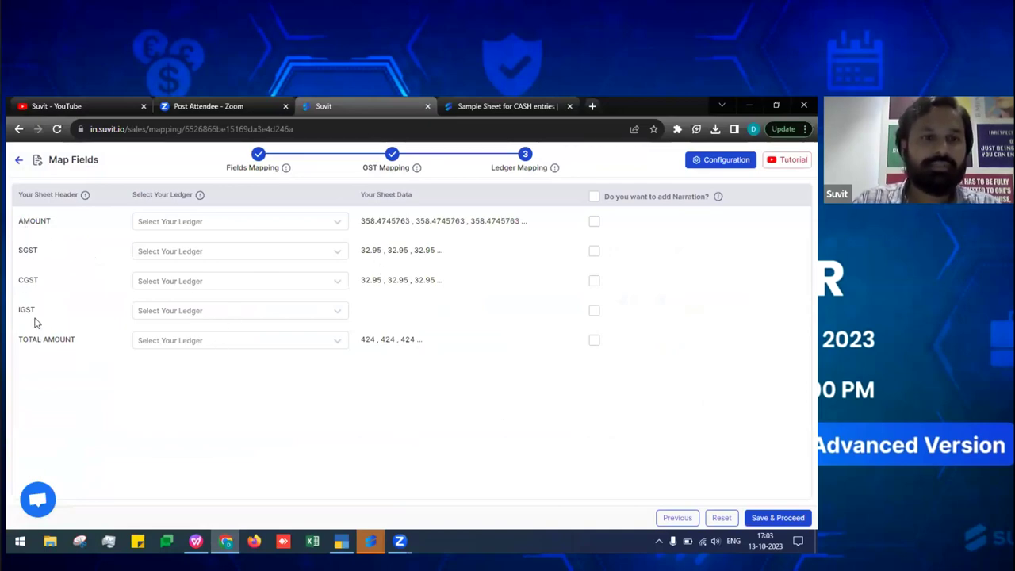
Highlight the TOTAL AMOUNT header, search its ledger list for tds, and clear the search
left_click_drag(28, 339, 82, 346)
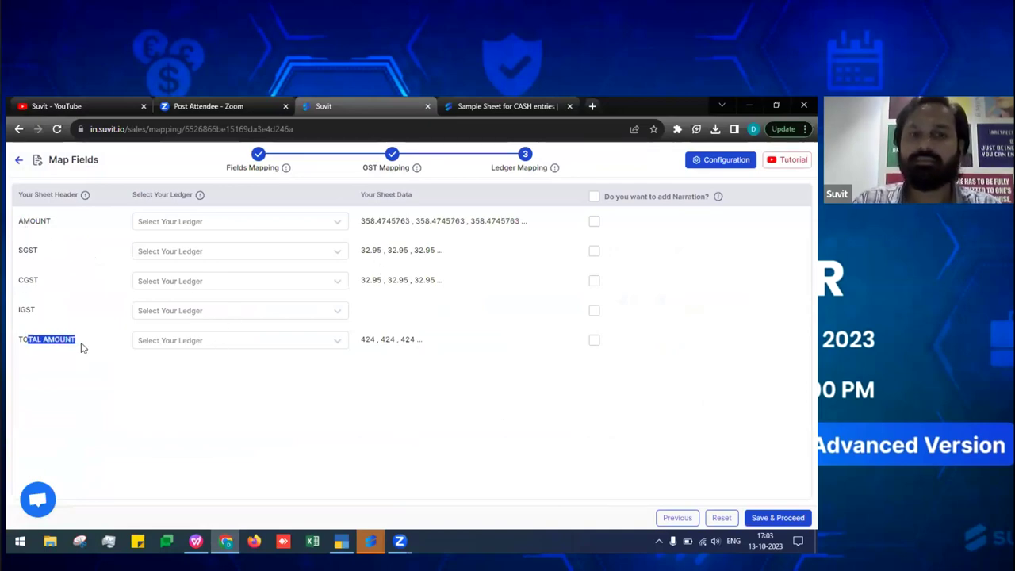
left_click(230, 343)
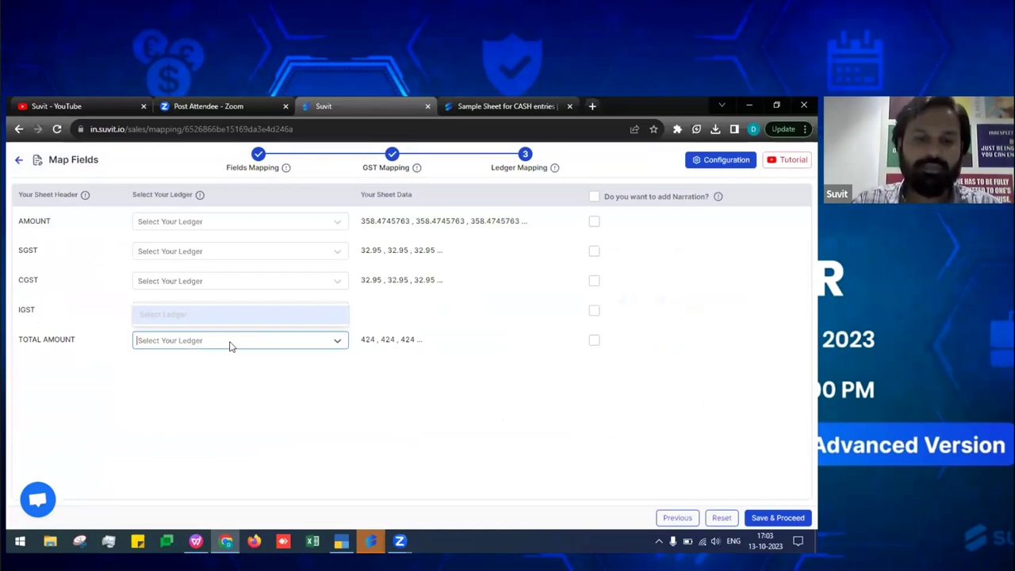
type("tds")
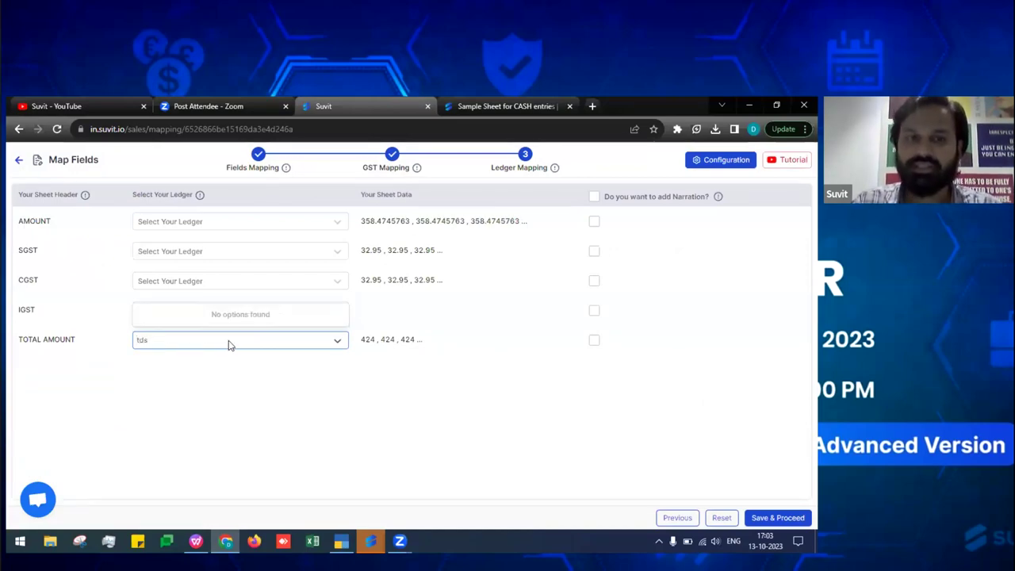
key("BackSpace")
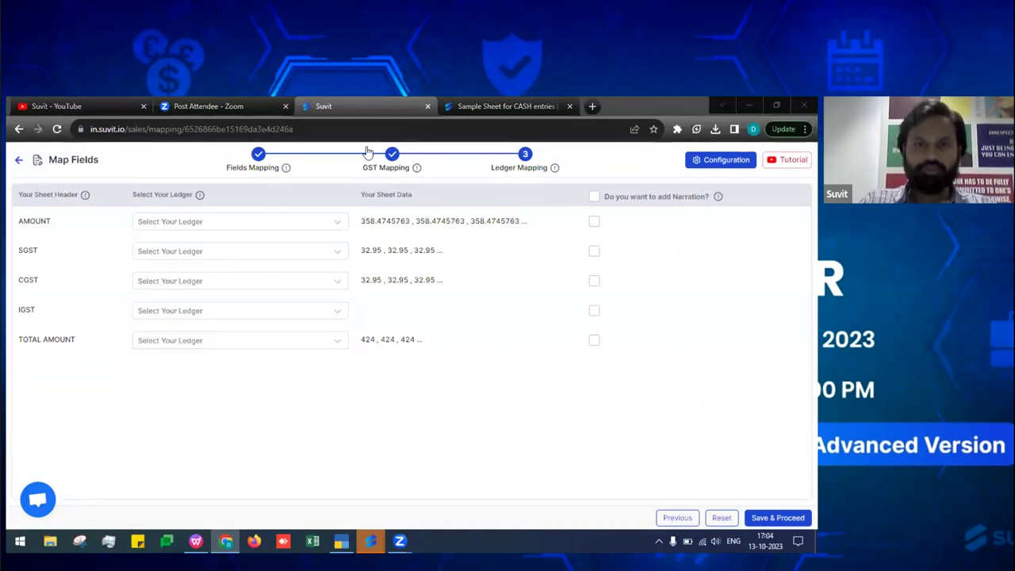
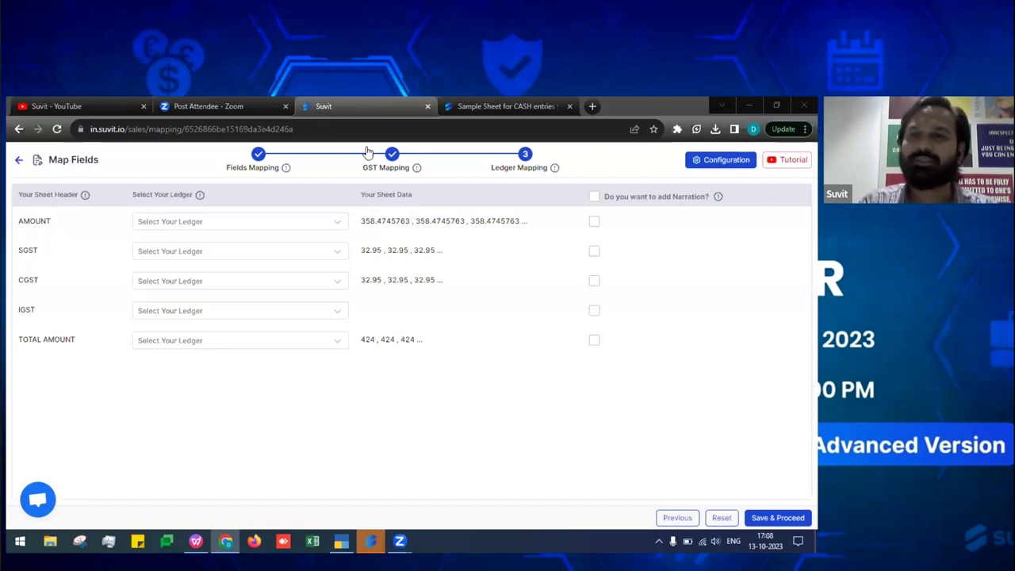
Return to the Sales Excel list, show the support contact options, and highlight the support phone number
left_click(19, 128)
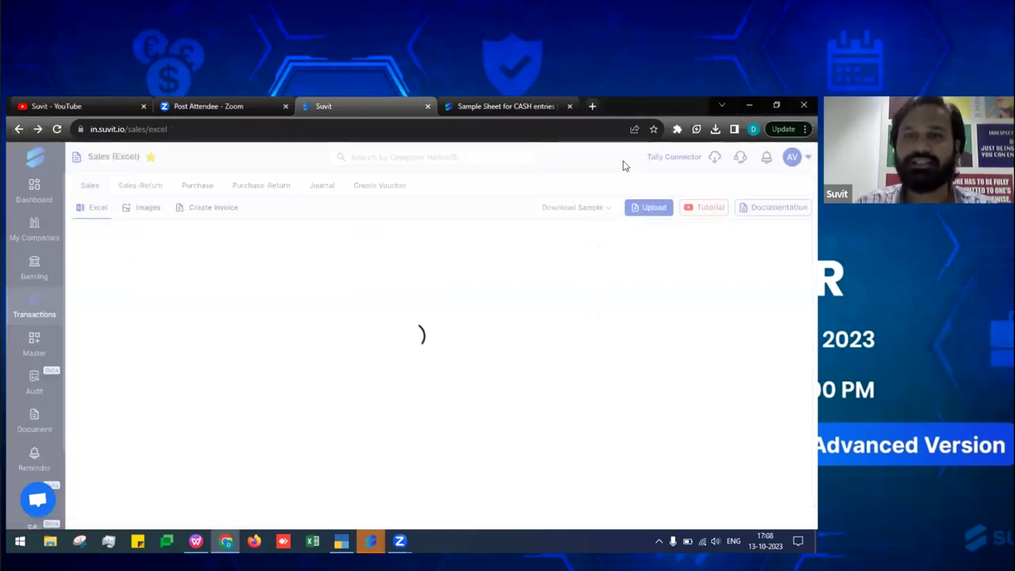
mouse_move(740, 156)
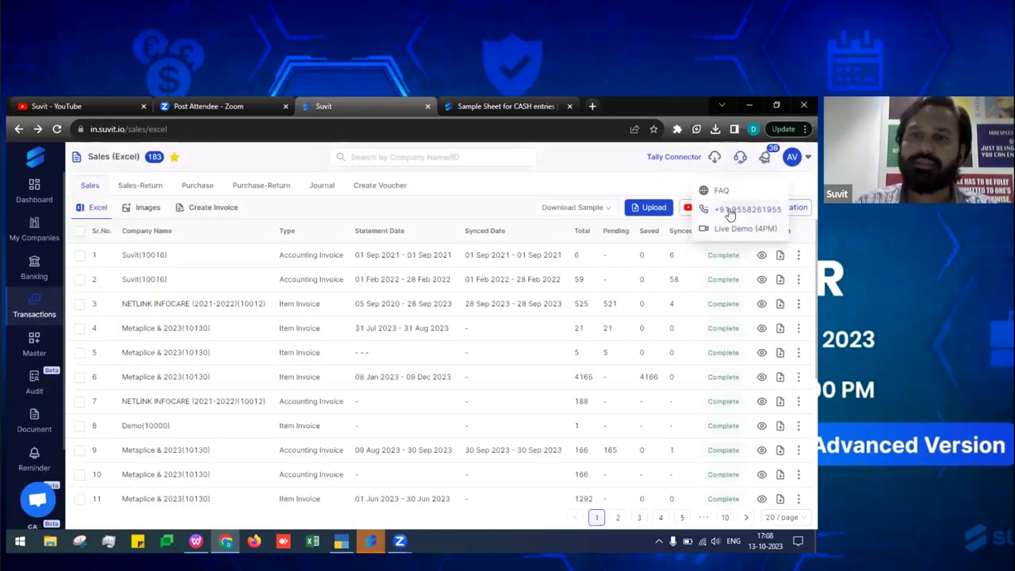
mouse_move(768, 213)
left_mouse_down()
mouse_move(777, 215)
mouse_move(716, 215)
mouse_move(783, 210)
left_mouse_up()
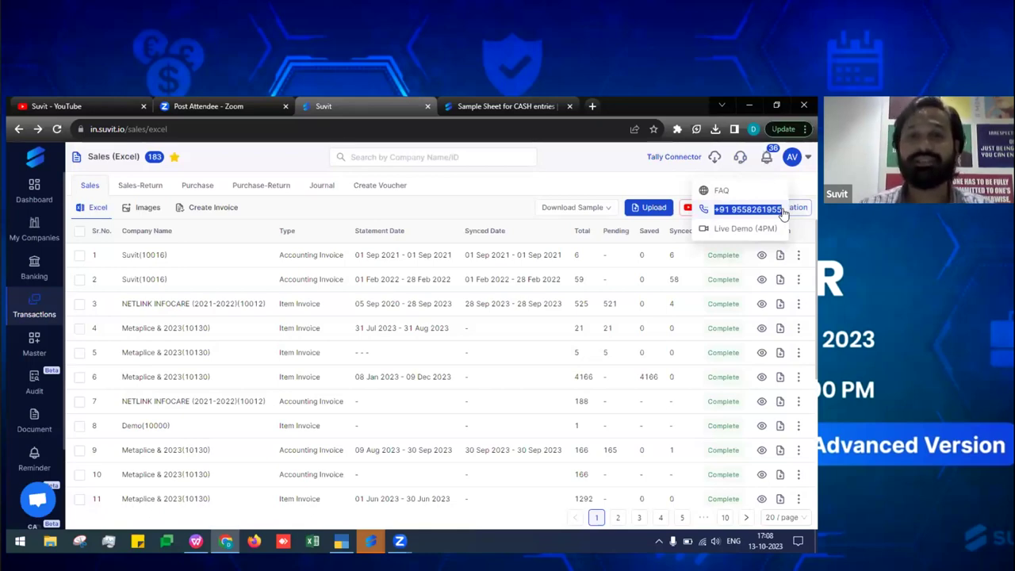
left_click(740, 156)
left_click_drag(782, 210, 716, 205)
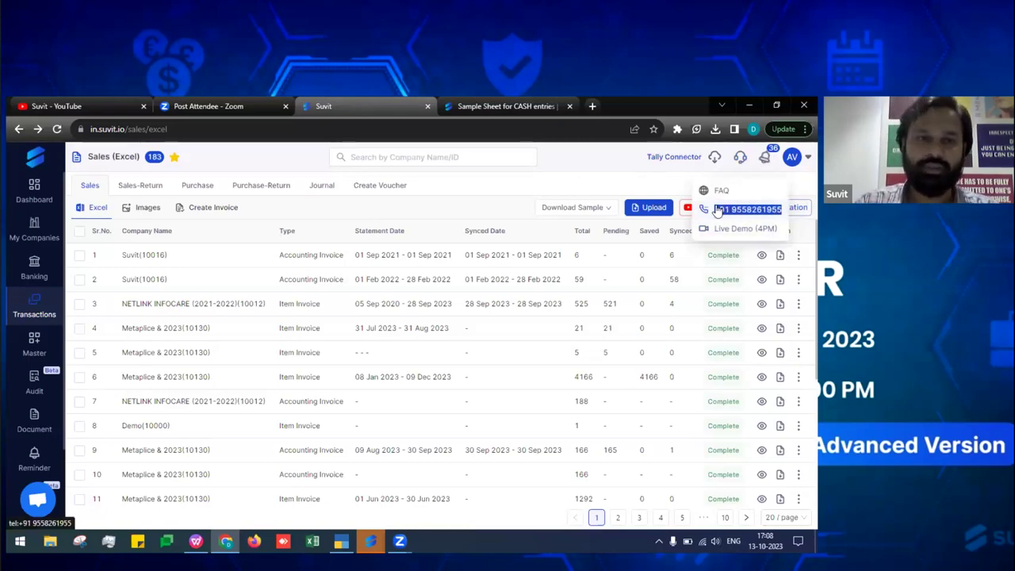
left_click(717, 210)
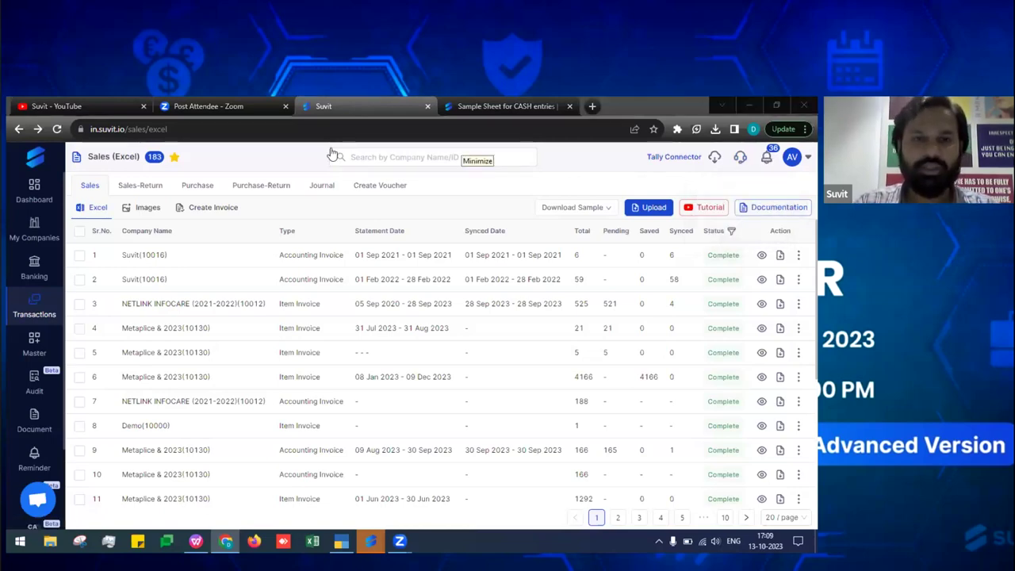
Open the My Companies list, and open the Suvit Help Center from the support options
left_click(39, 197)
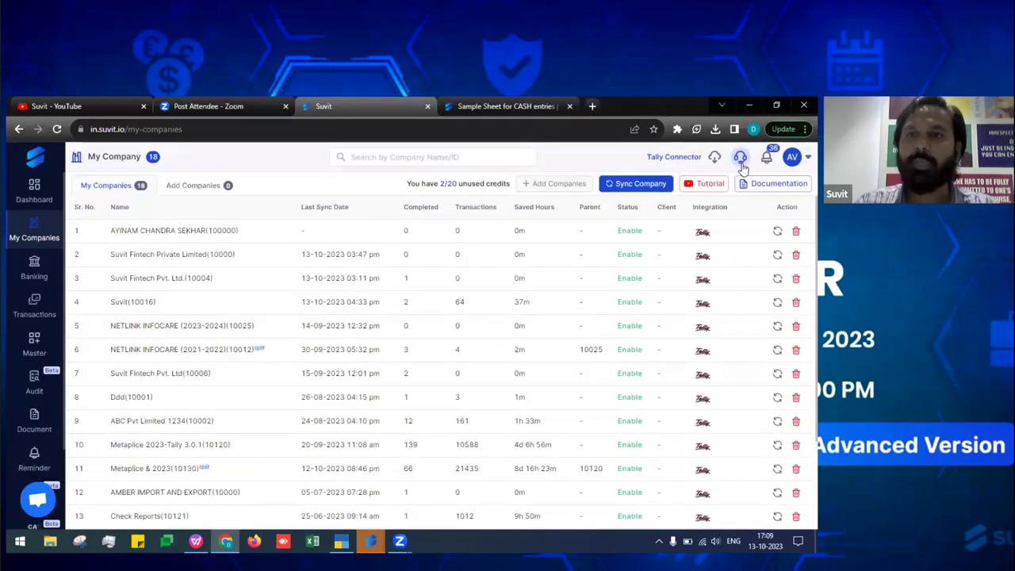
left_click(740, 157)
left_click(725, 228)
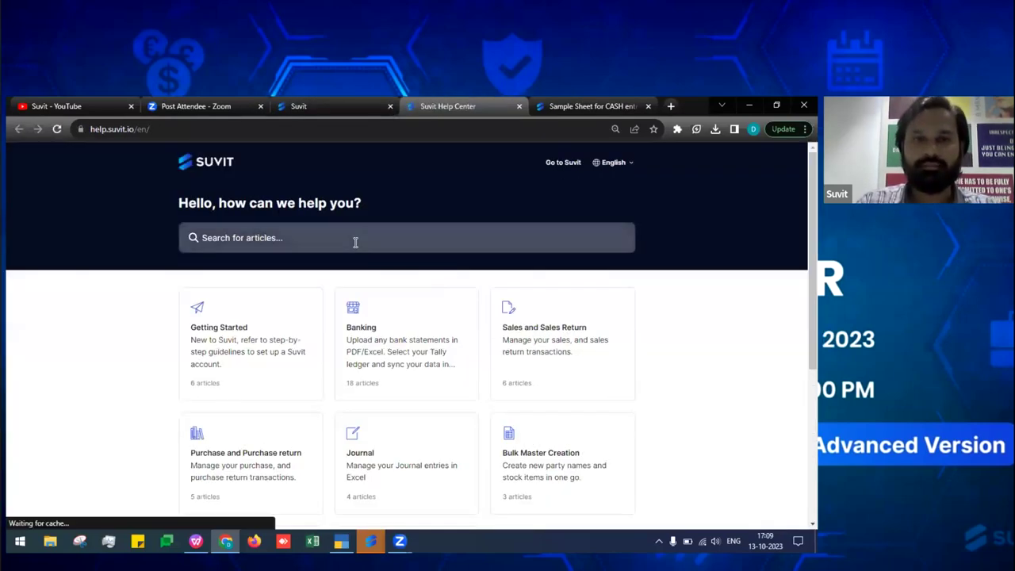
Search the Help Center for split and open the article How to Subscribe split Company in Suvit
left_click(354, 241)
type("split")
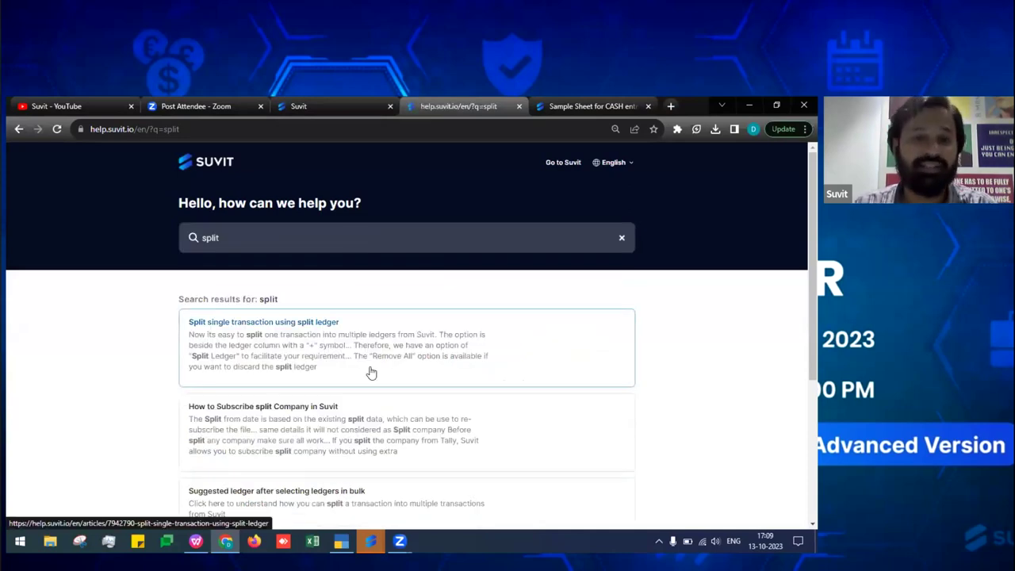
scroll(371, 373, "down", 2)
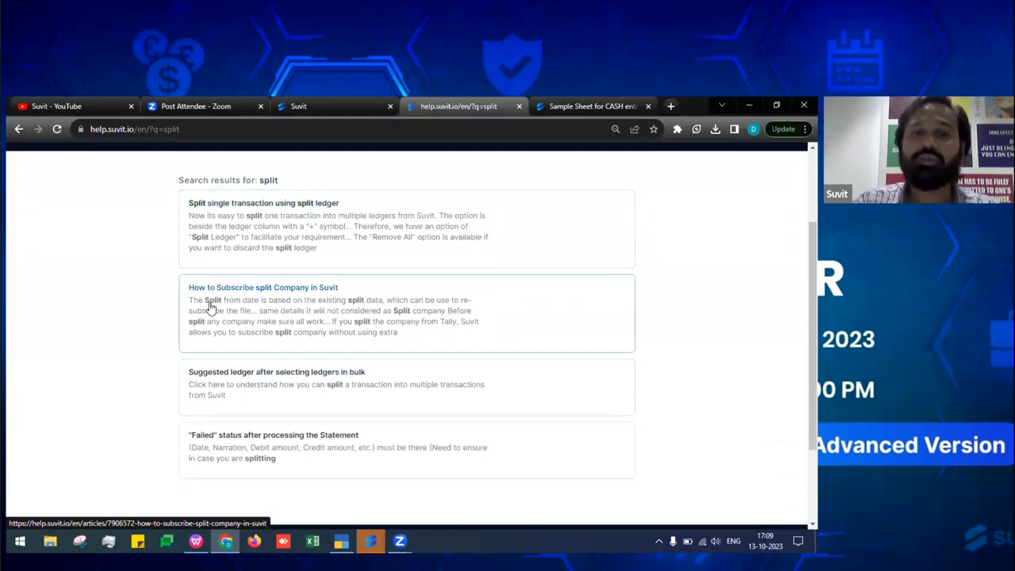
left_click(285, 318)
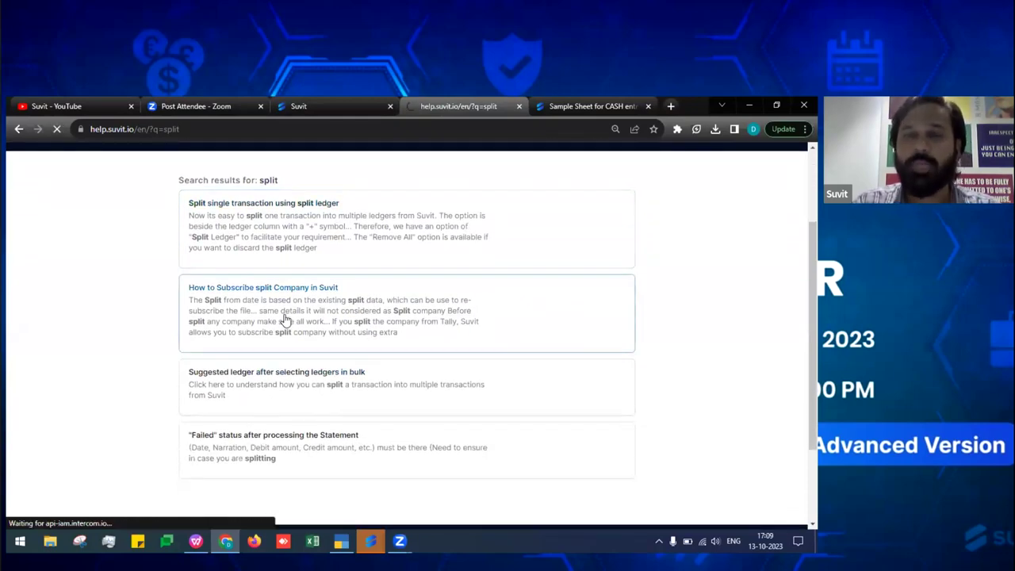
Read the split-company article through Step 2, view its Suvit application image at full size, and return to the article
scroll(286, 317, "down", 1)
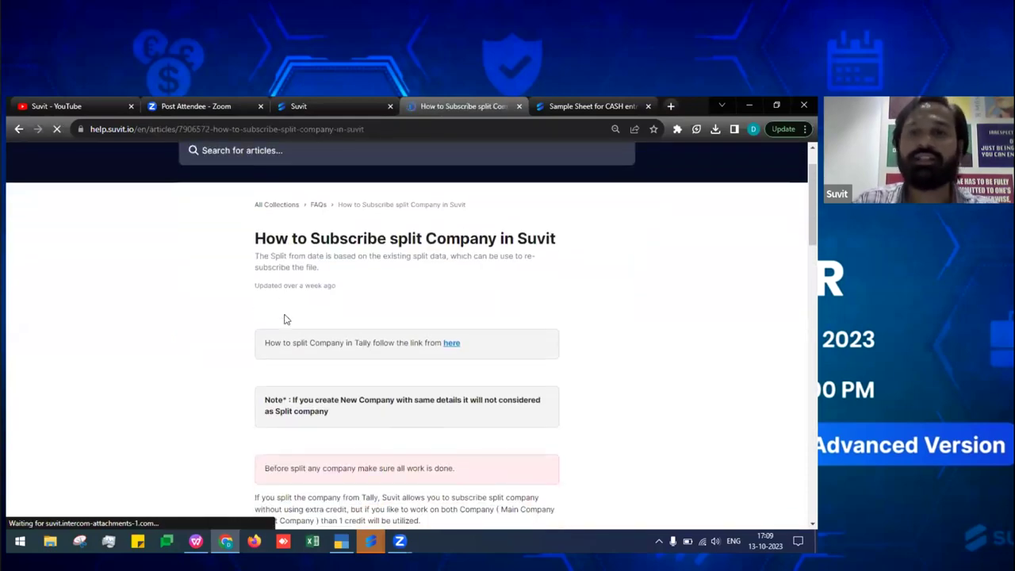
scroll(286, 319, "down", 1)
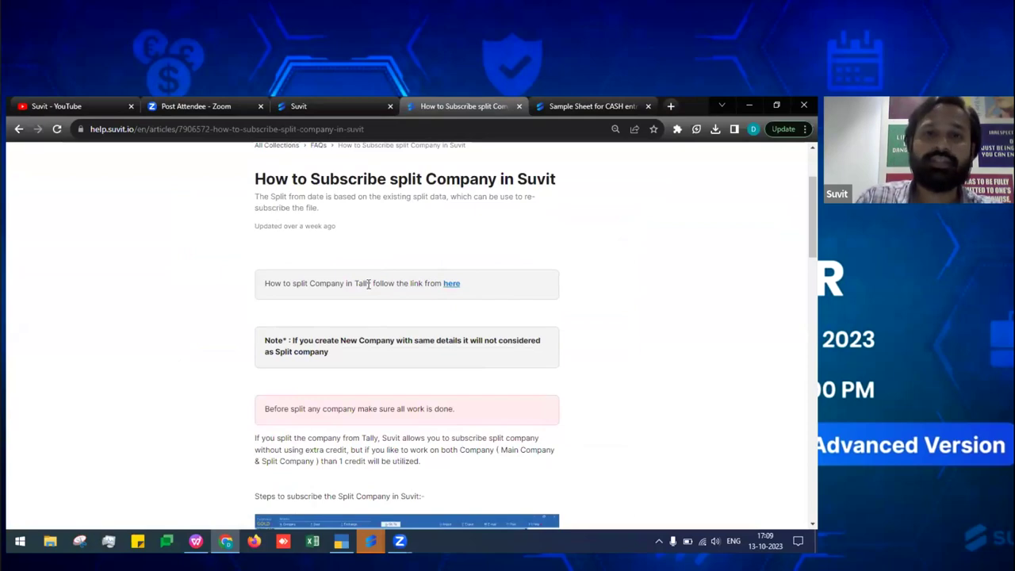
scroll(368, 286, "down", 4)
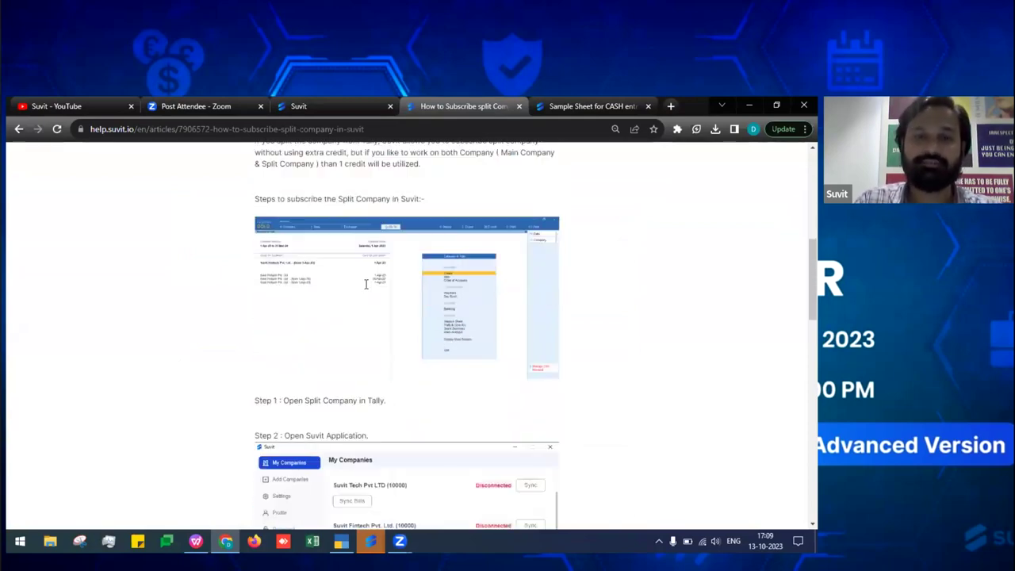
scroll(367, 290, "down", 2)
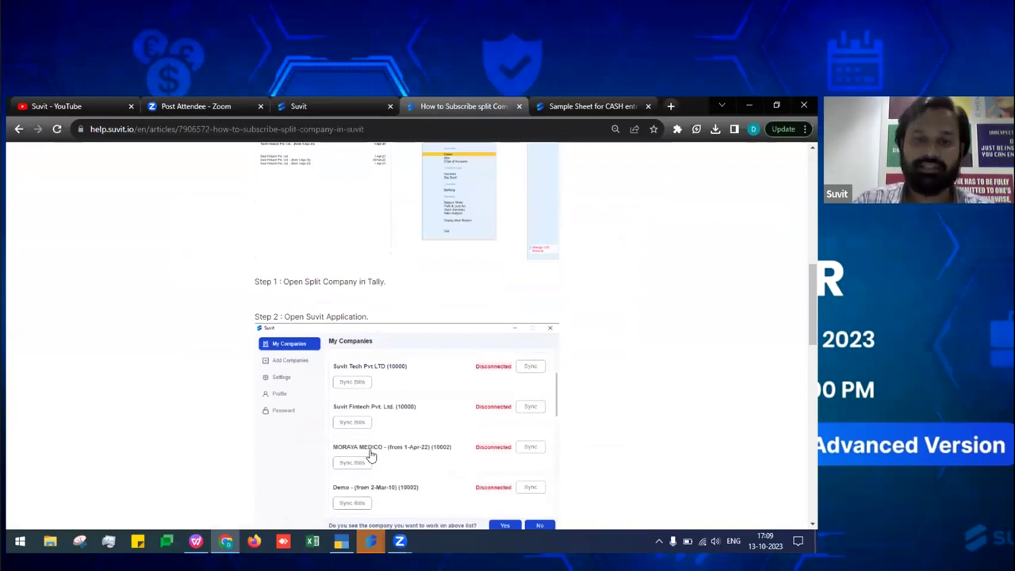
scroll(381, 397, "down", 1)
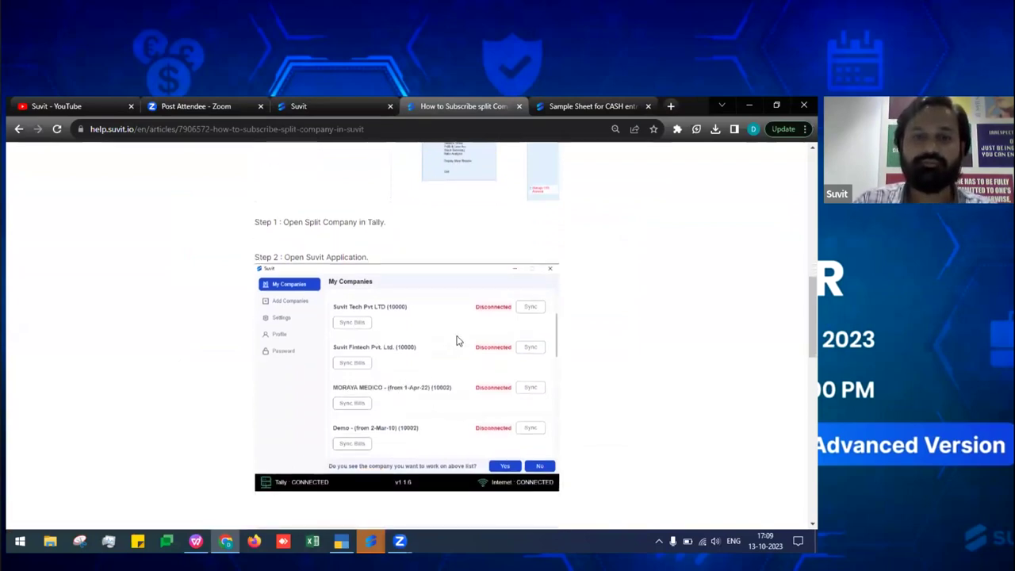
left_click(456, 337)
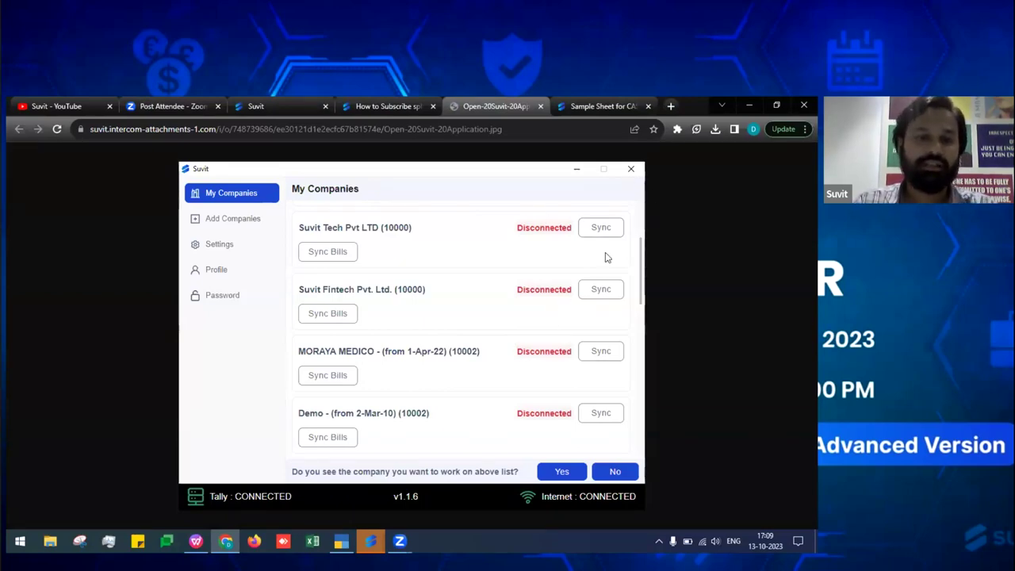
key("ctrl+shift+Tab")
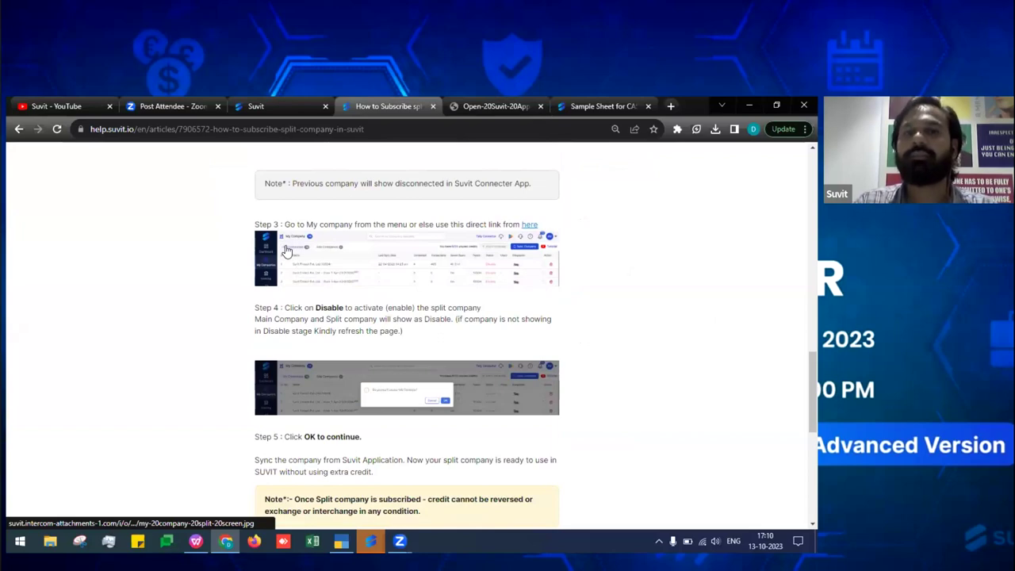
View the article's Step 3 My Company image and its Step 4 enable-confirmation image at full size
left_click(360, 265)
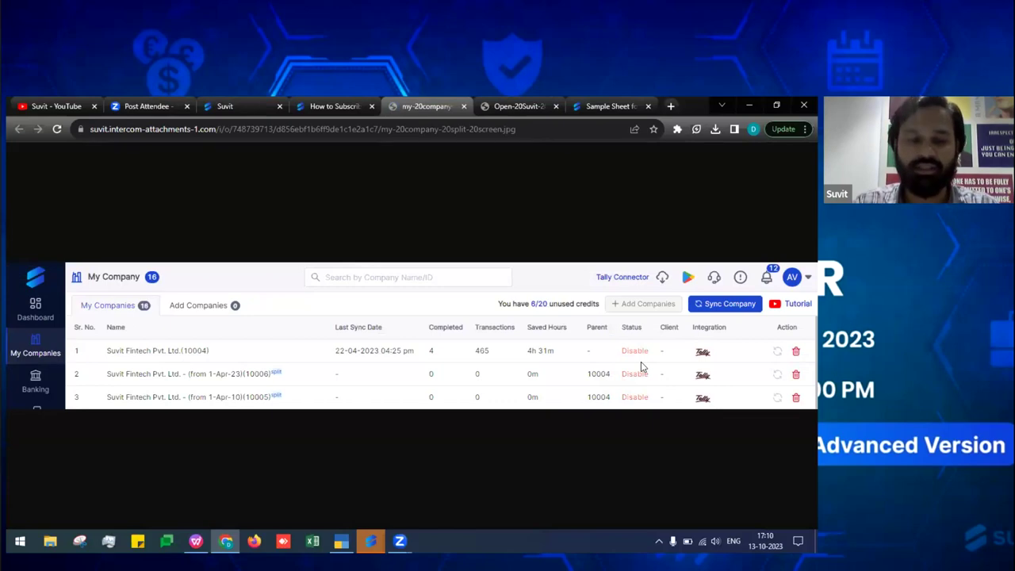
key("ctrl+shift+Tab")
scroll(570, 357, "down", 2)
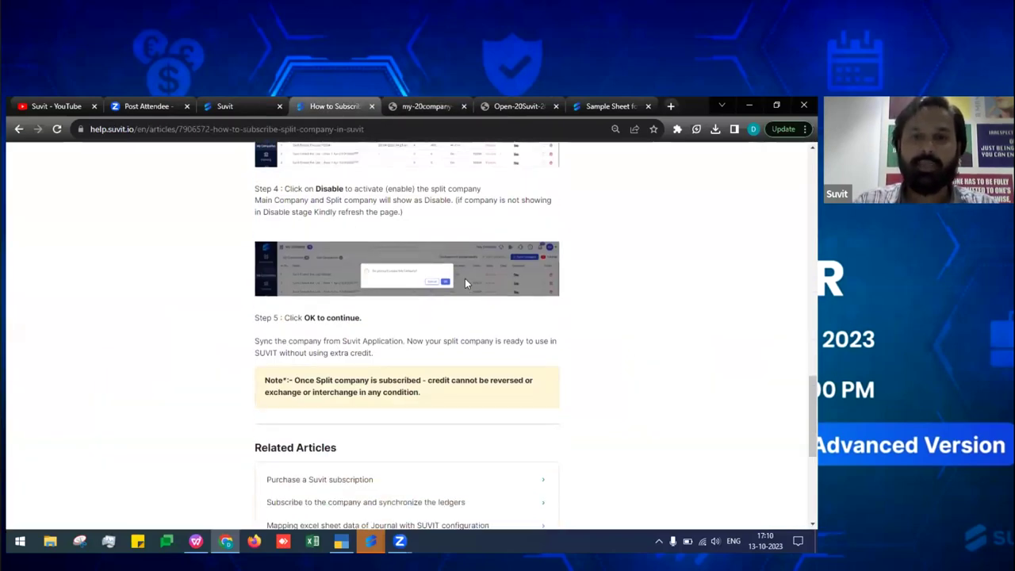
left_click(467, 284)
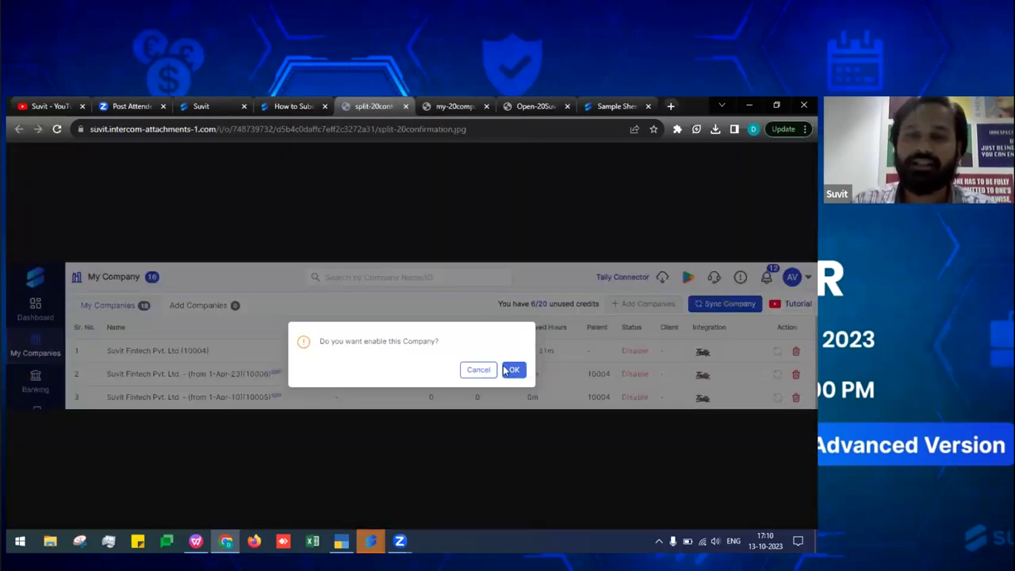